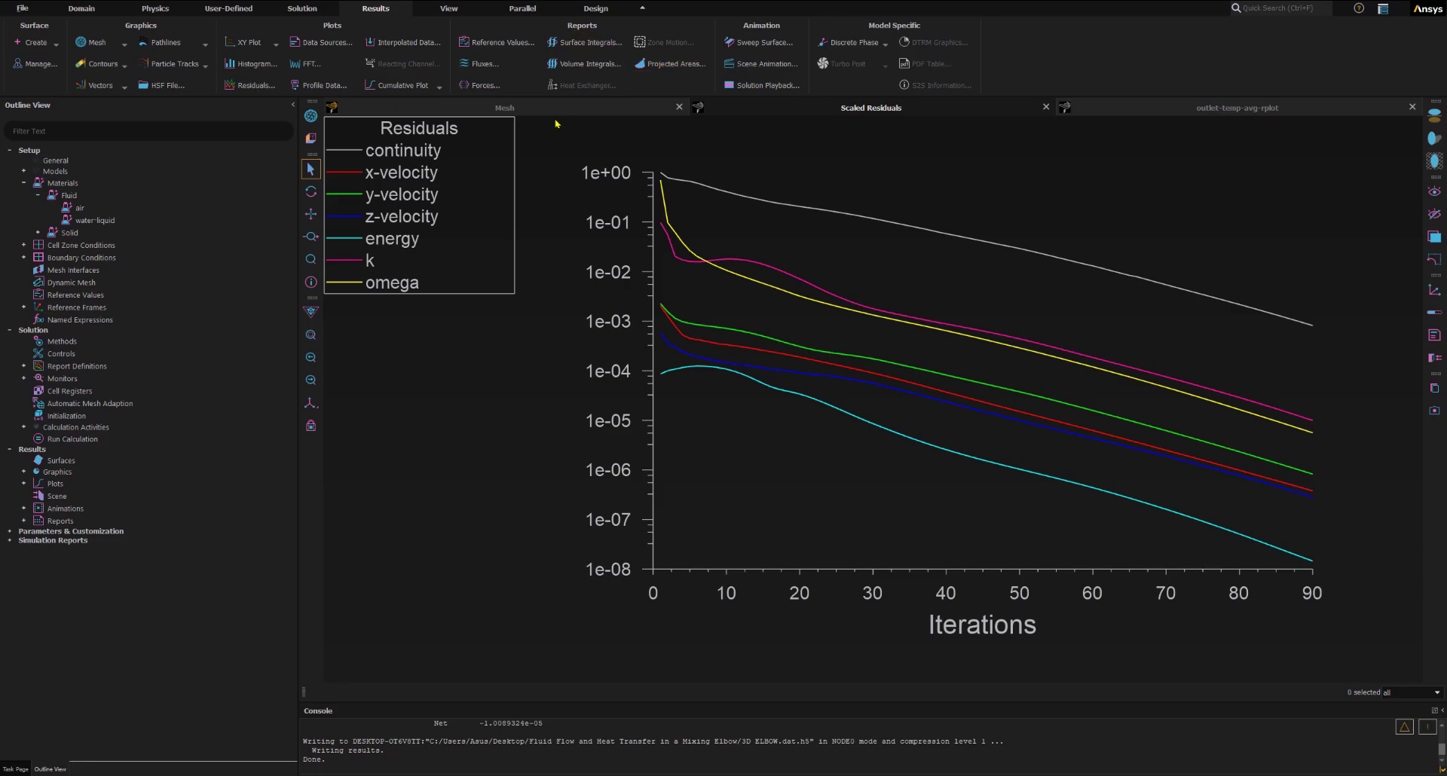
Show the mesh view and start a new contour plot named contour-vel
click(512, 110)
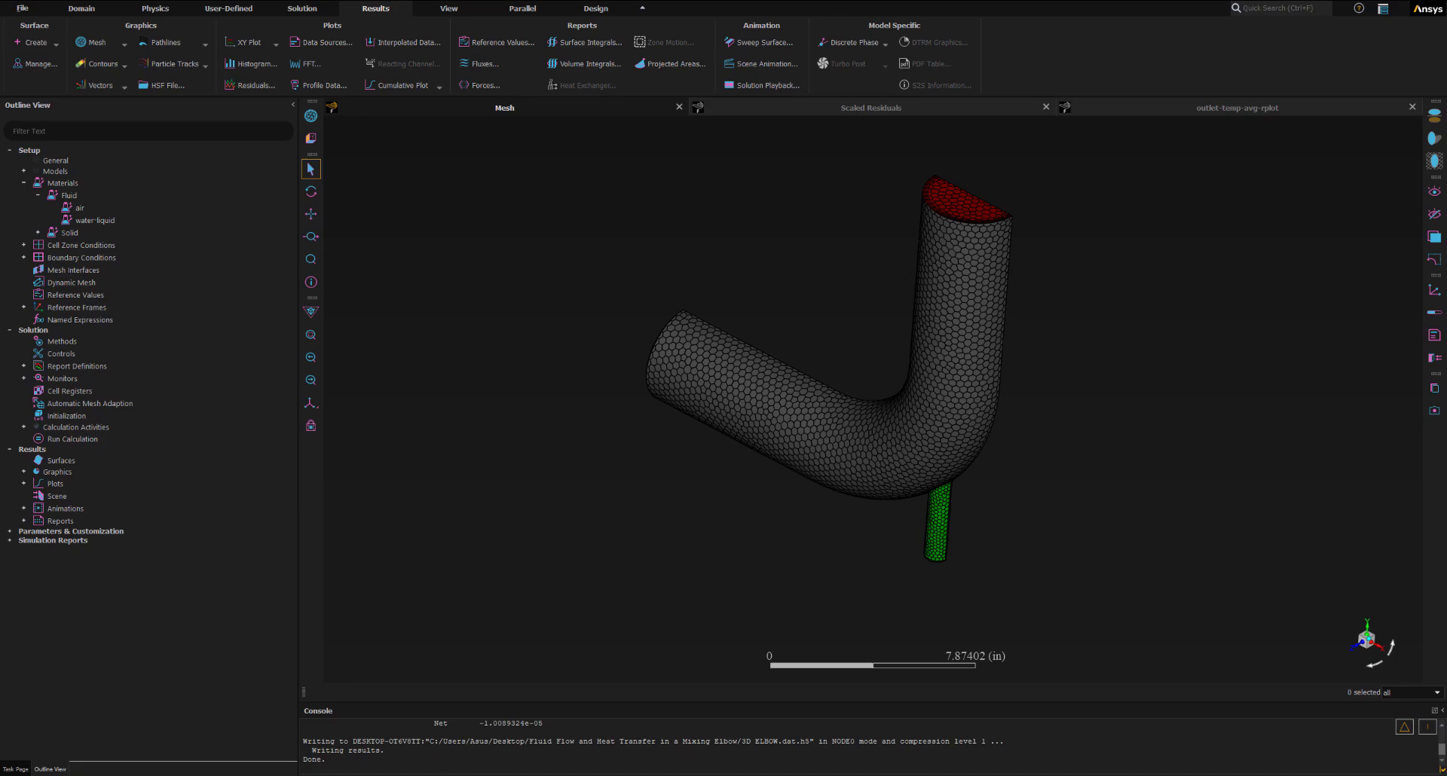
click(384, 10)
click(375, 13)
click(375, 13)
click(149, 32)
click(121, 66)
drag(728, 351, 178, 202)
click(236, 208)
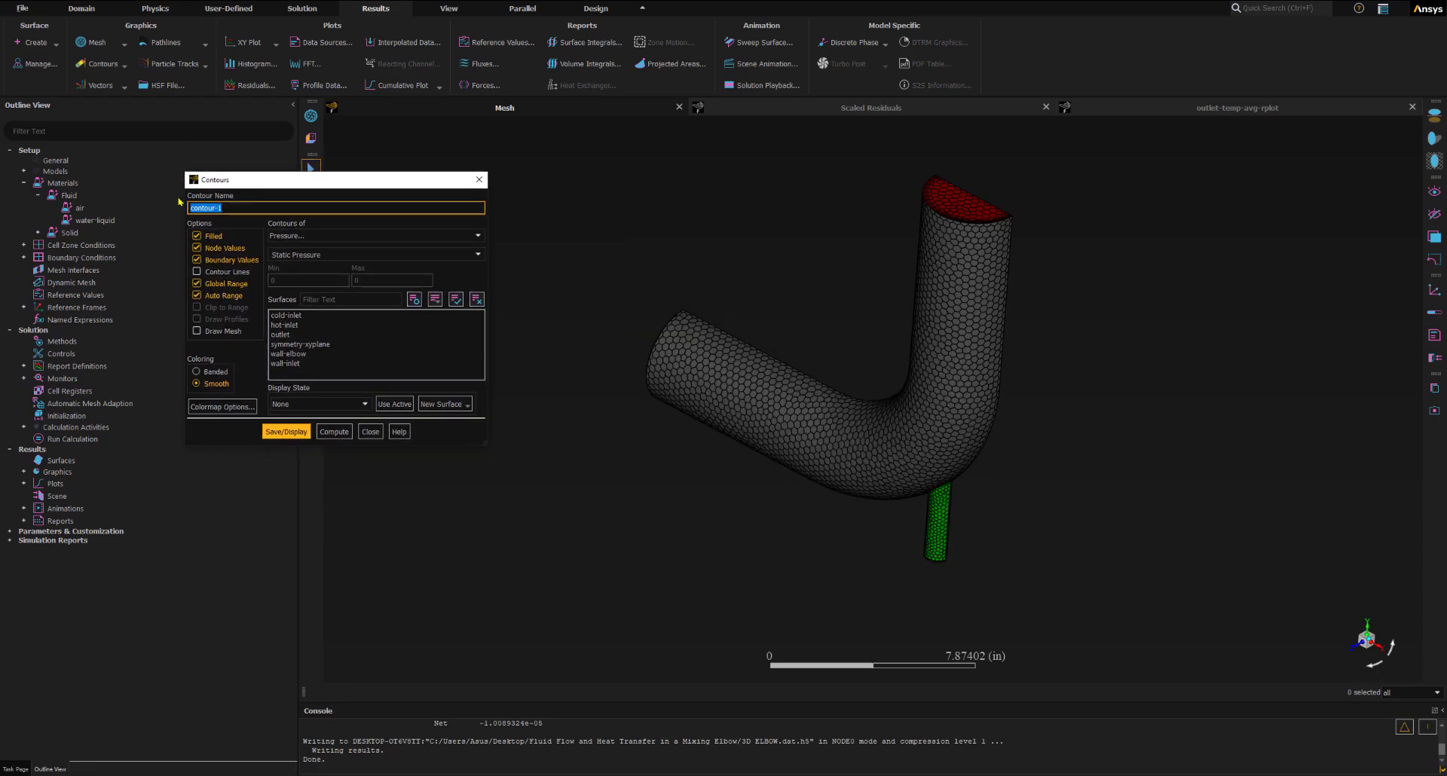
text(contour-vel)
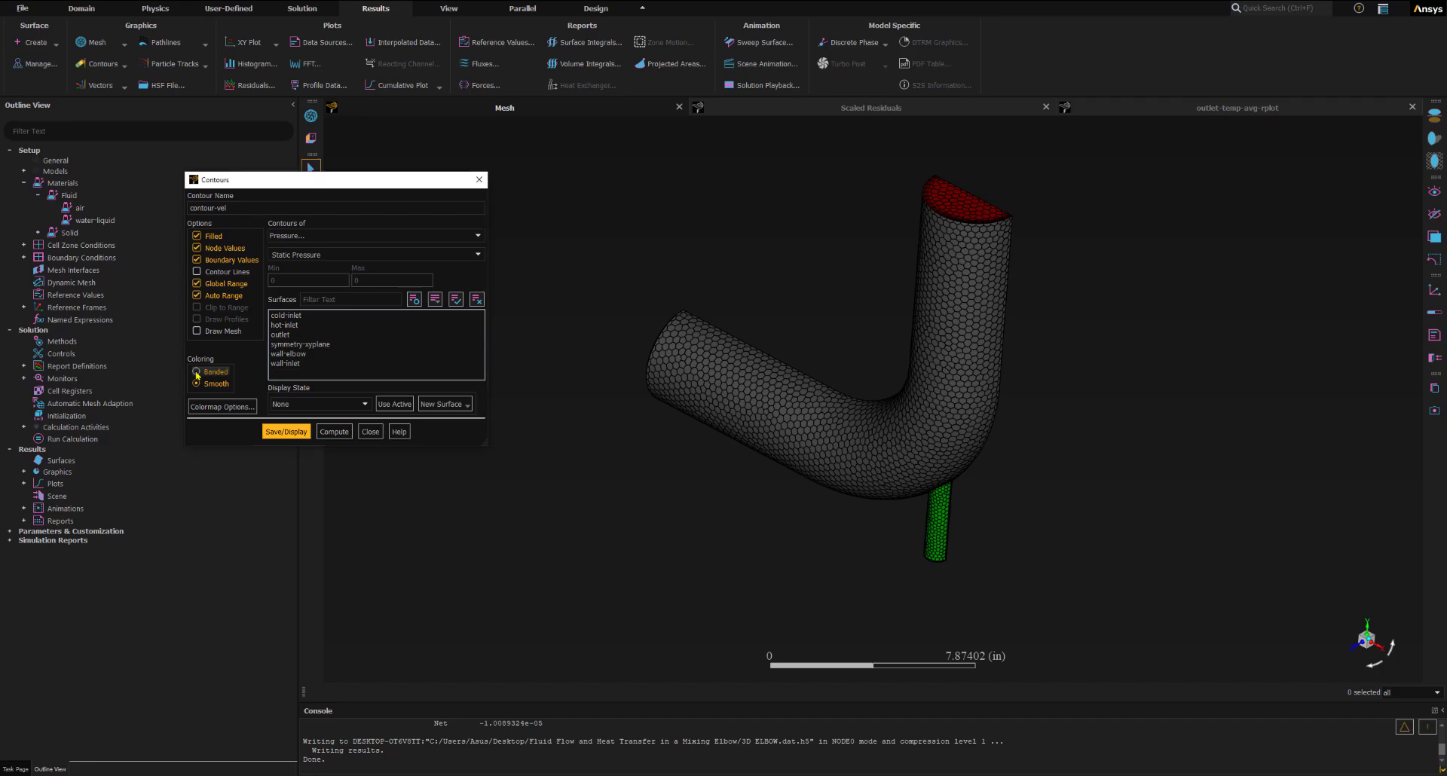
Configure contour-vel with banded coloring, the Velocity Magnitude variable and the symmetry-xyplane surface
click(197, 372)
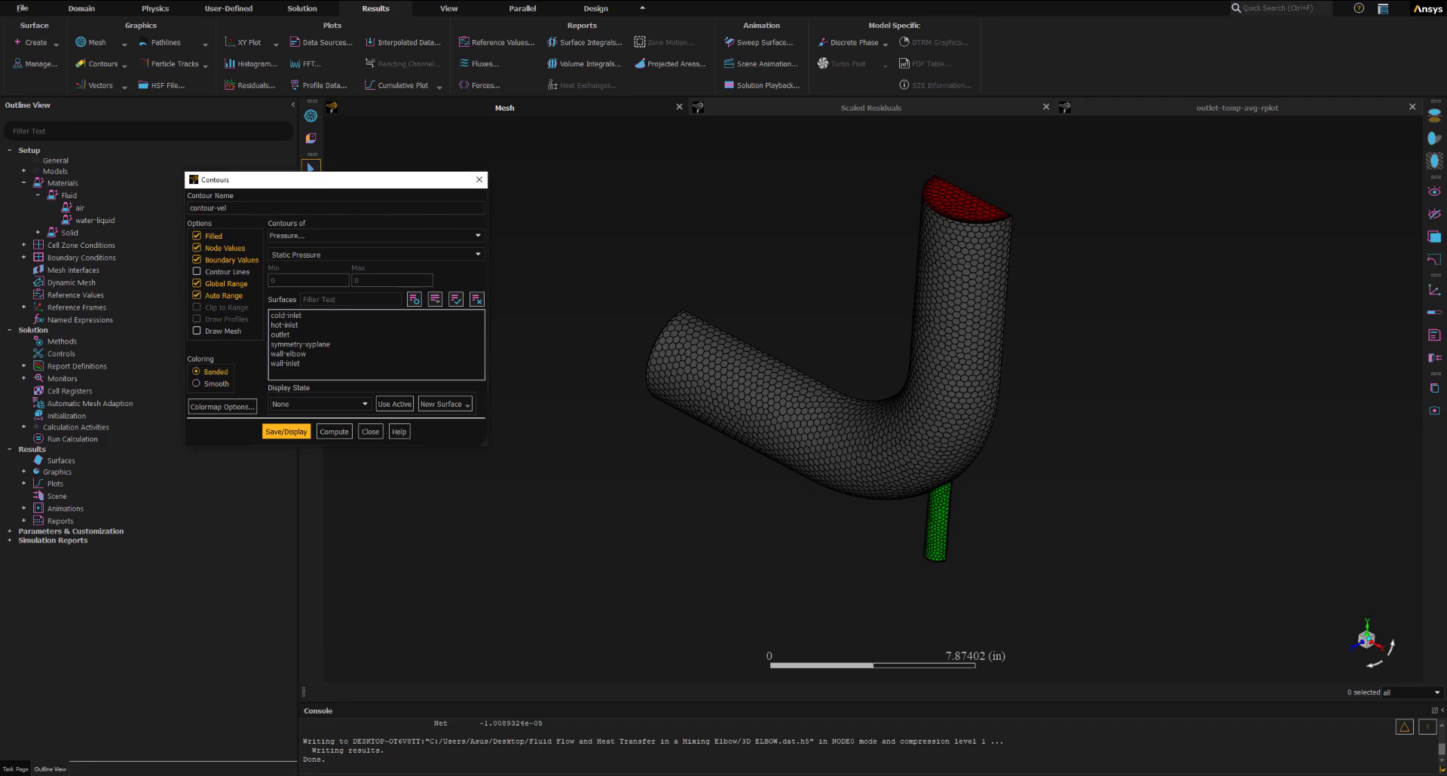
click(291, 237)
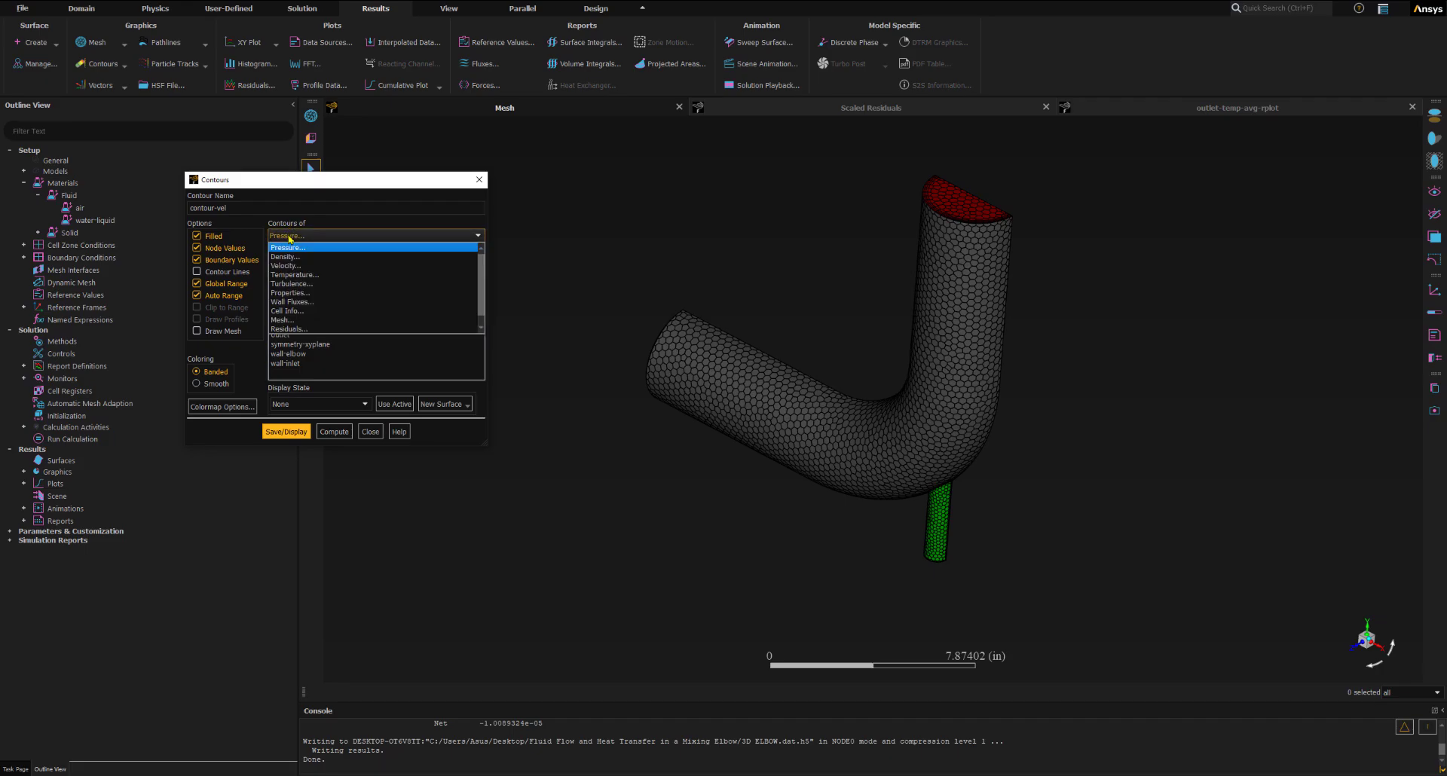
click(290, 267)
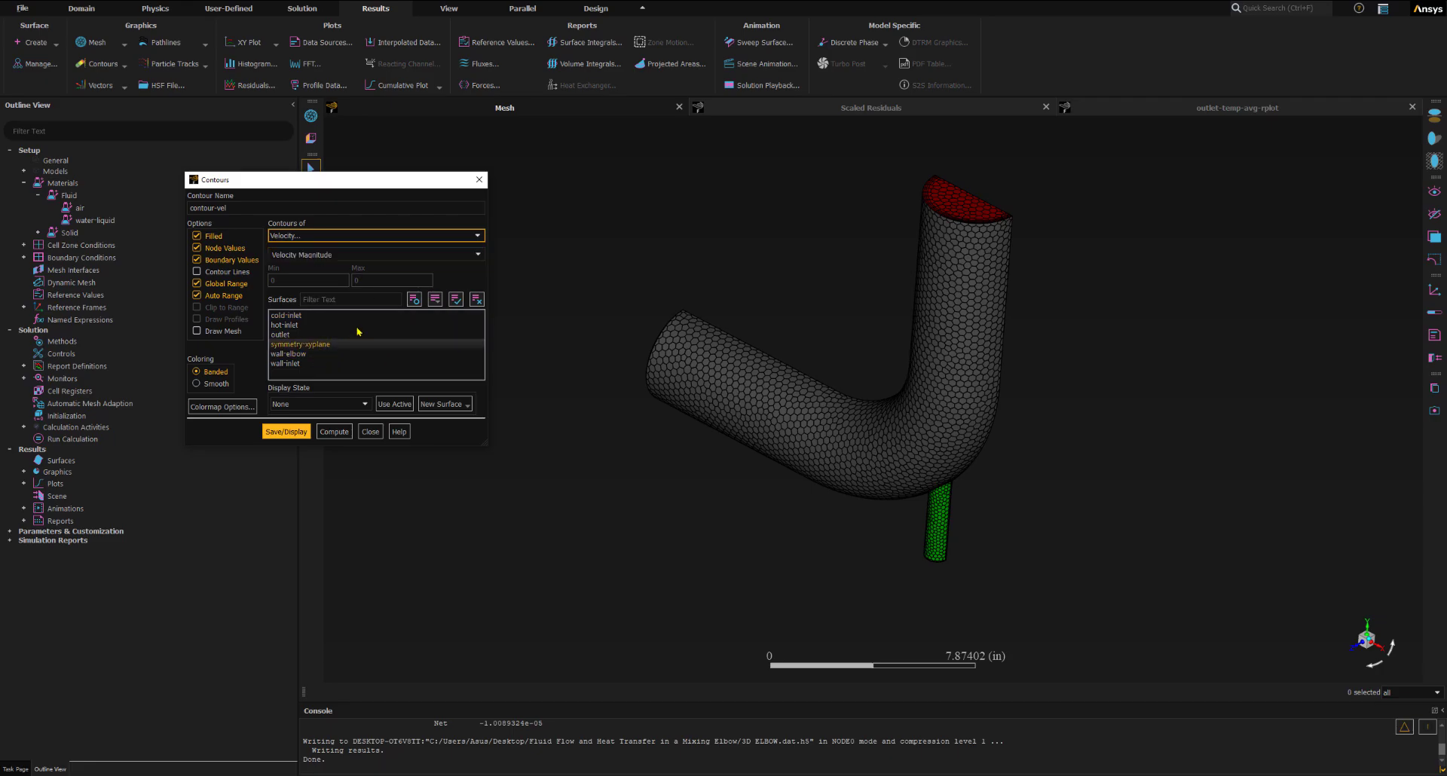
click(324, 346)
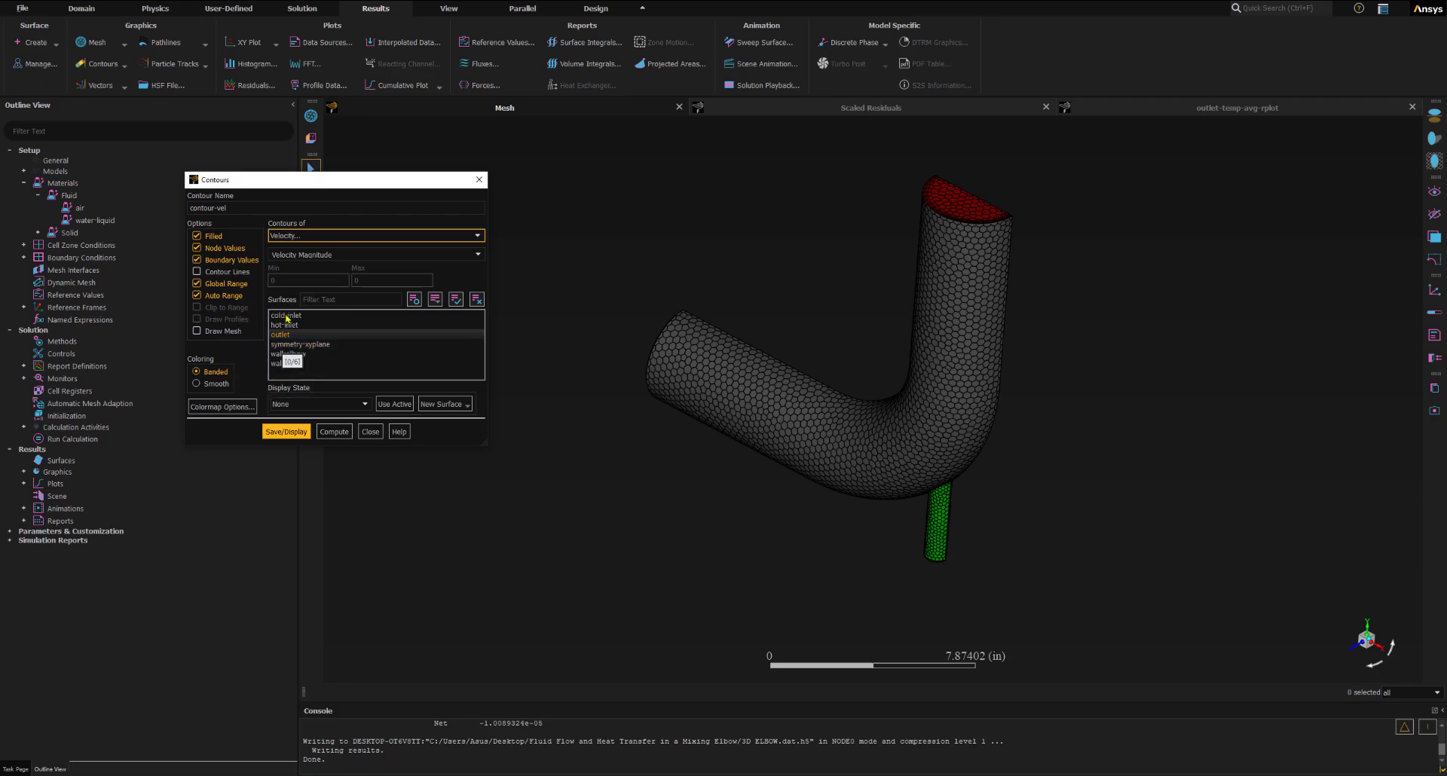
click(298, 346)
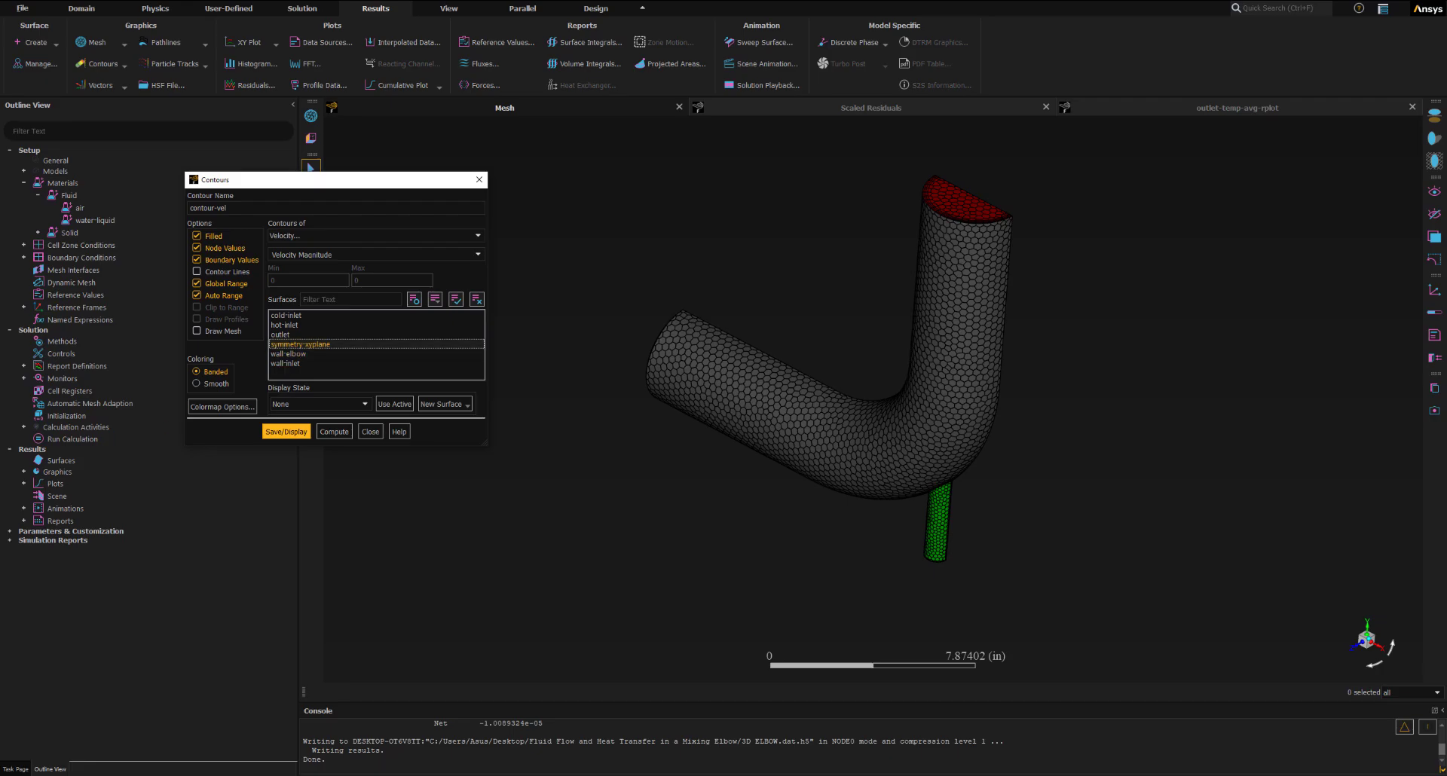
Save and display the velocity contour, and expand the contour list under the results graphics
click(290, 432)
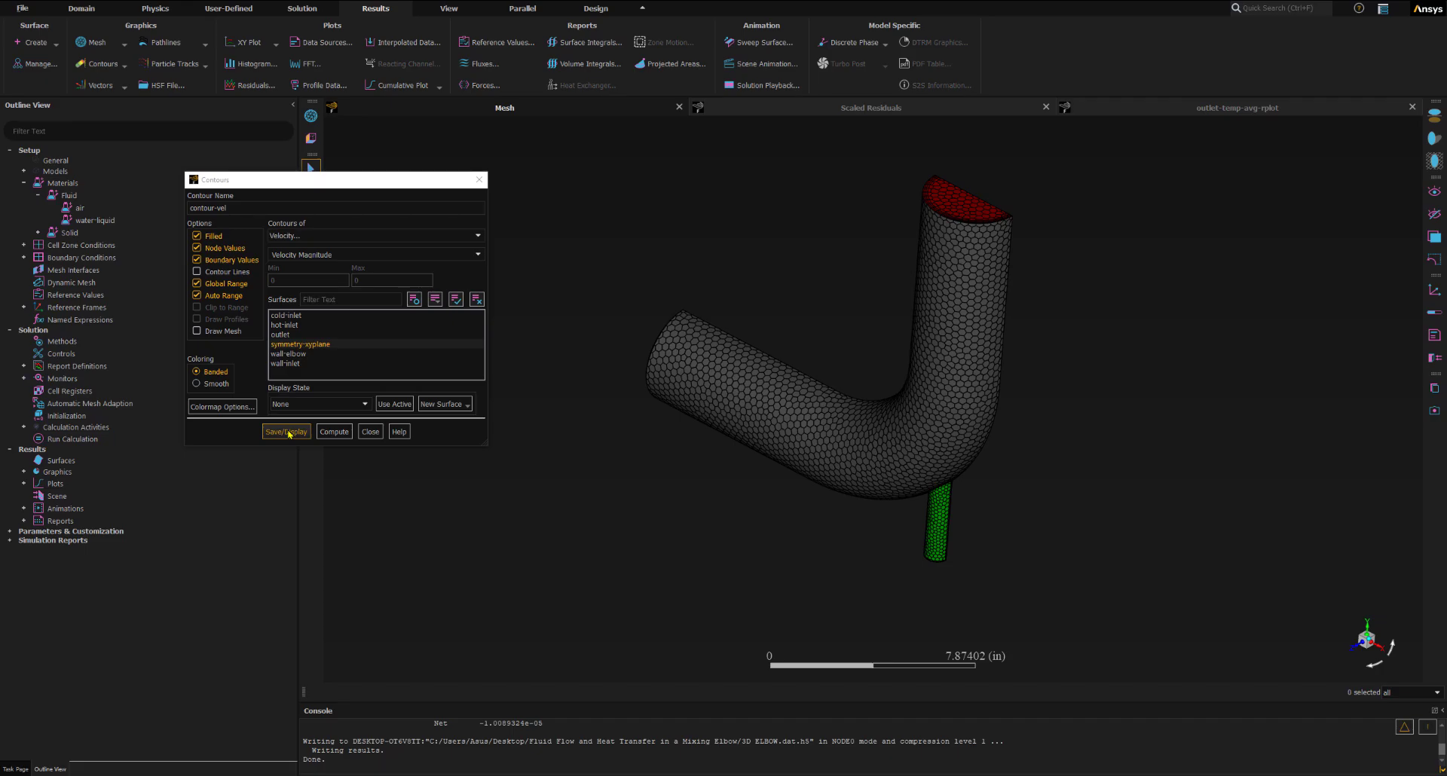
click(277, 434)
click(24, 472)
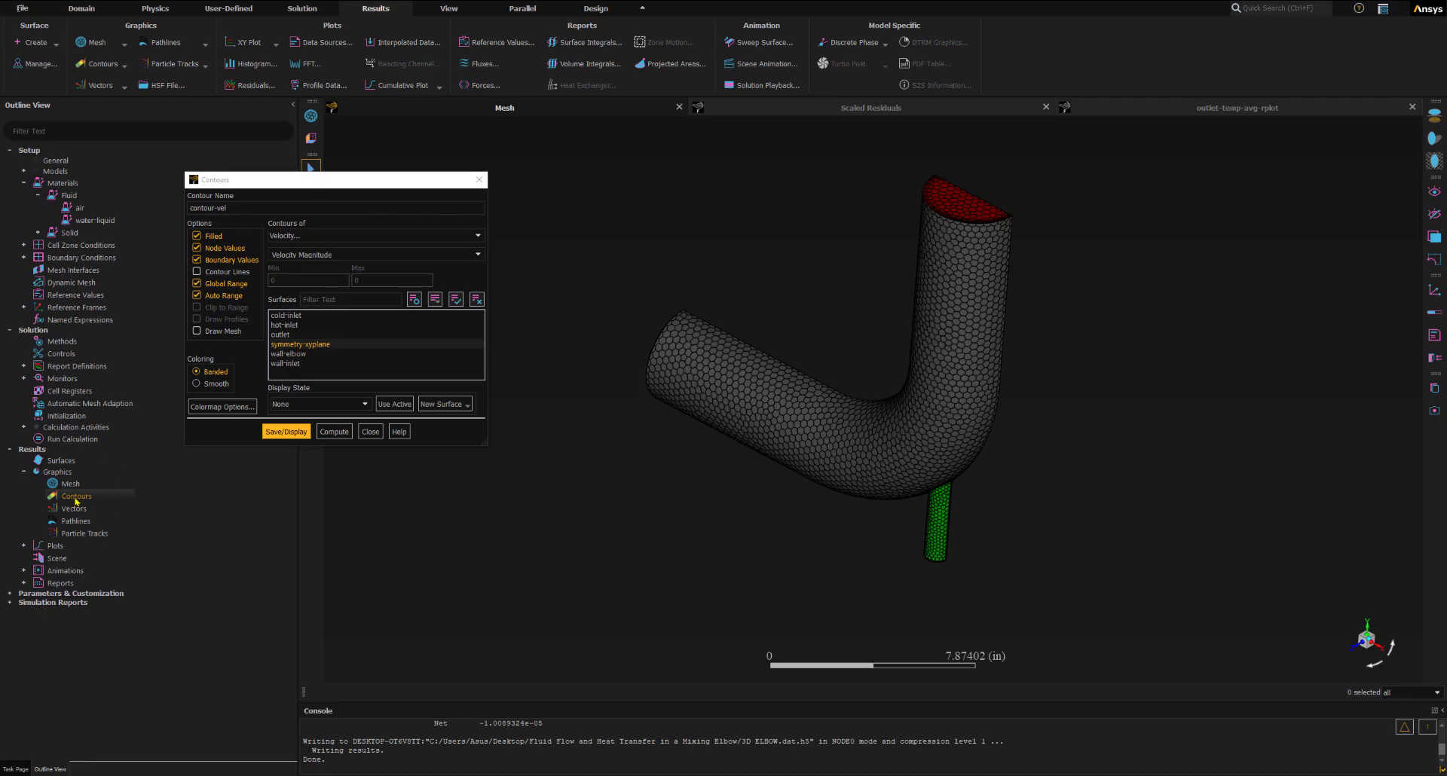
click(278, 431)
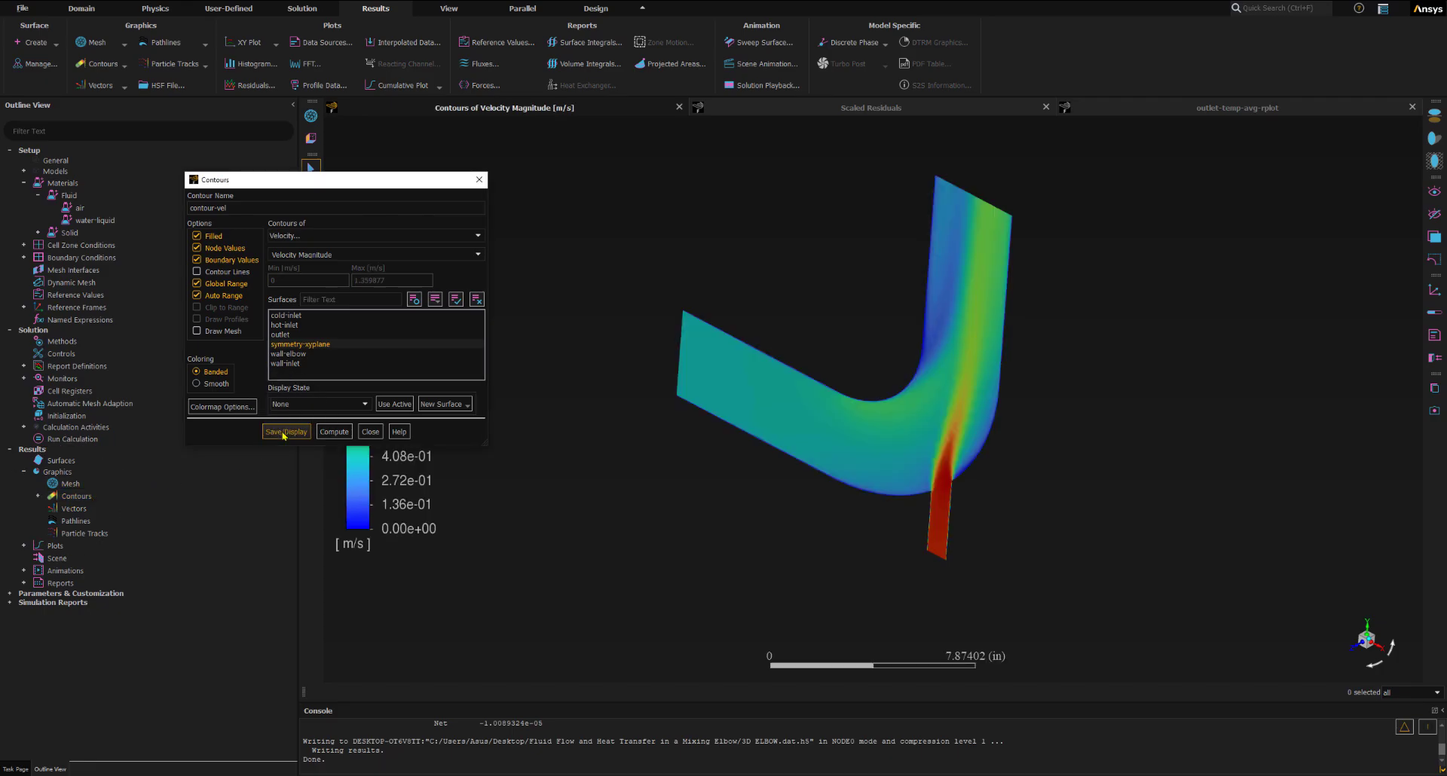
click(38, 496)
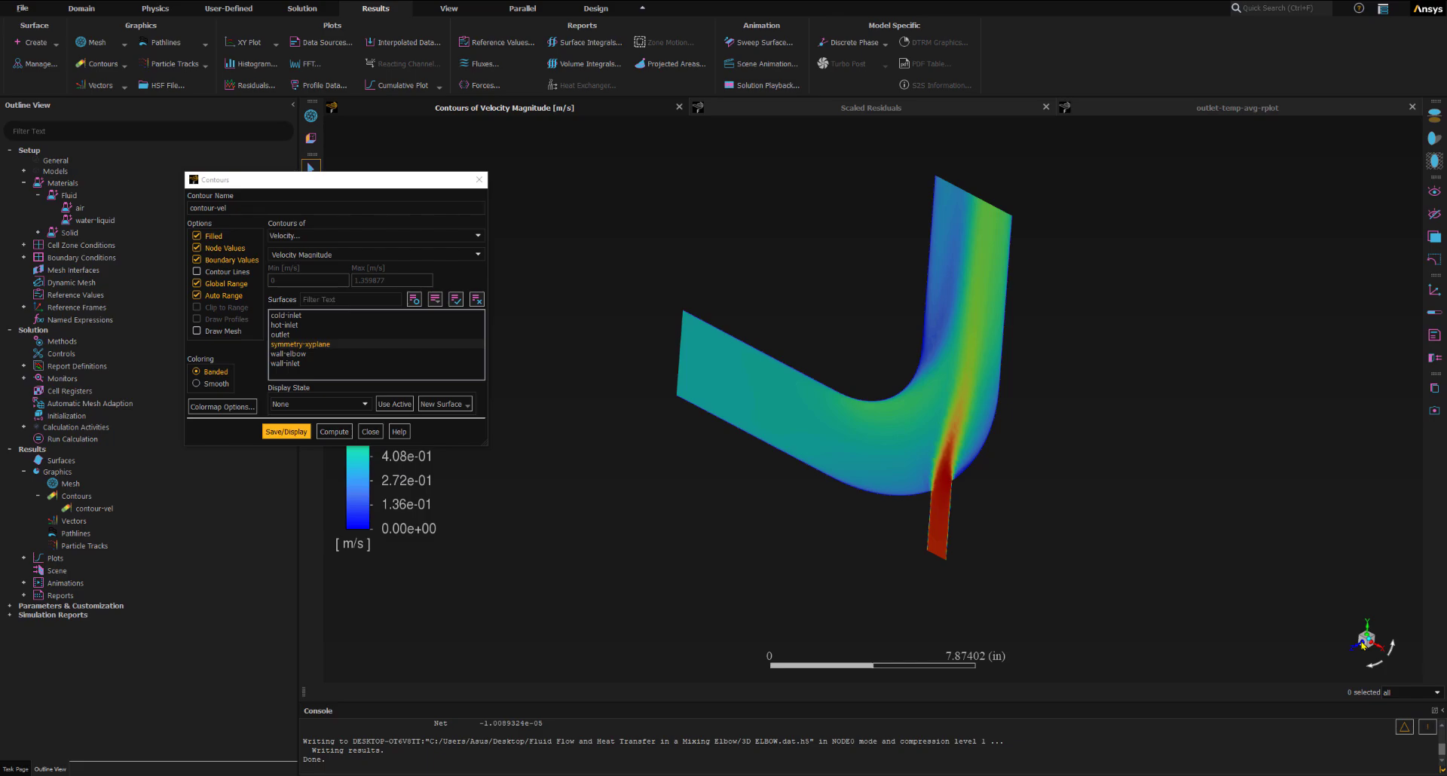
Orient the view from the +Z direction and move the contour settings clear of the color legend
click(1362, 644)
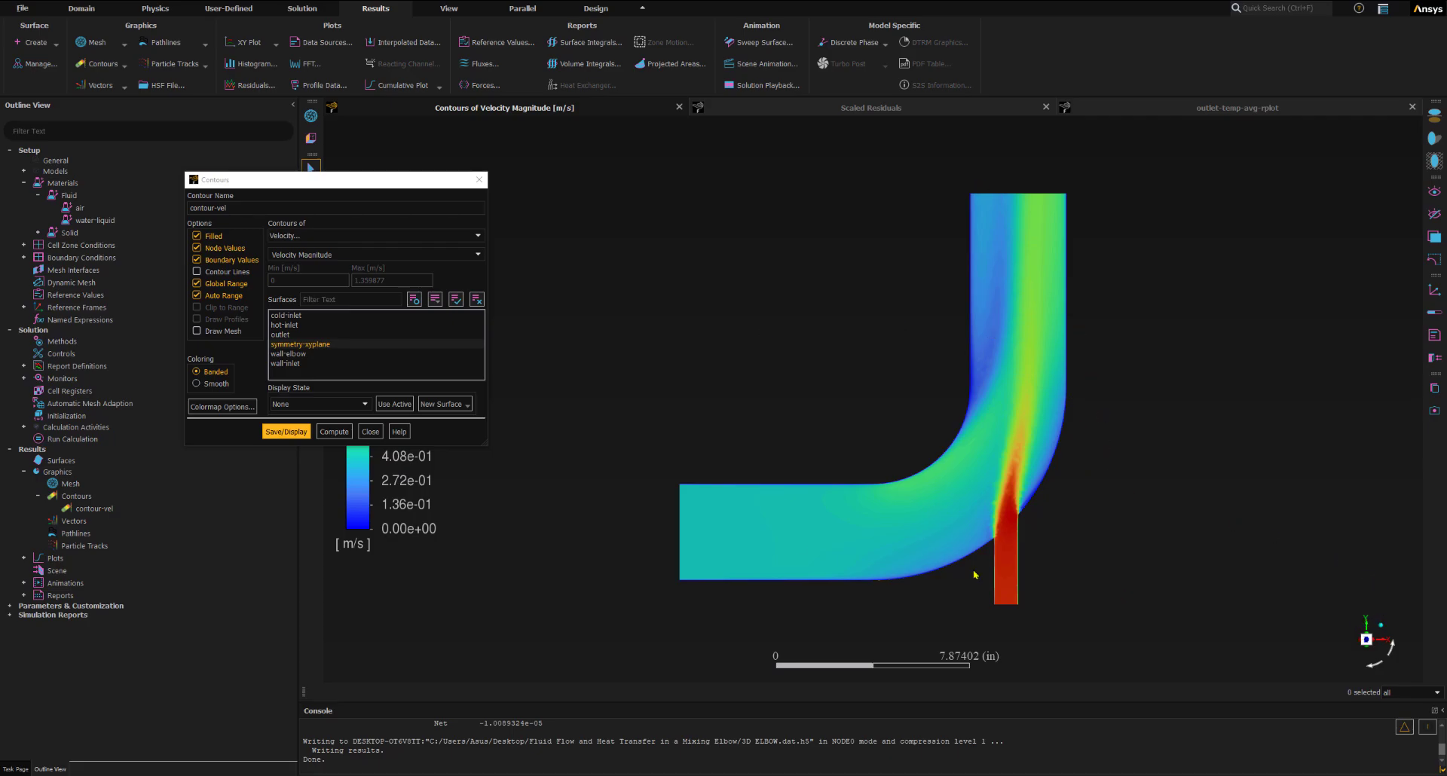
drag(360, 181, 655, 142)
click(310, 405)
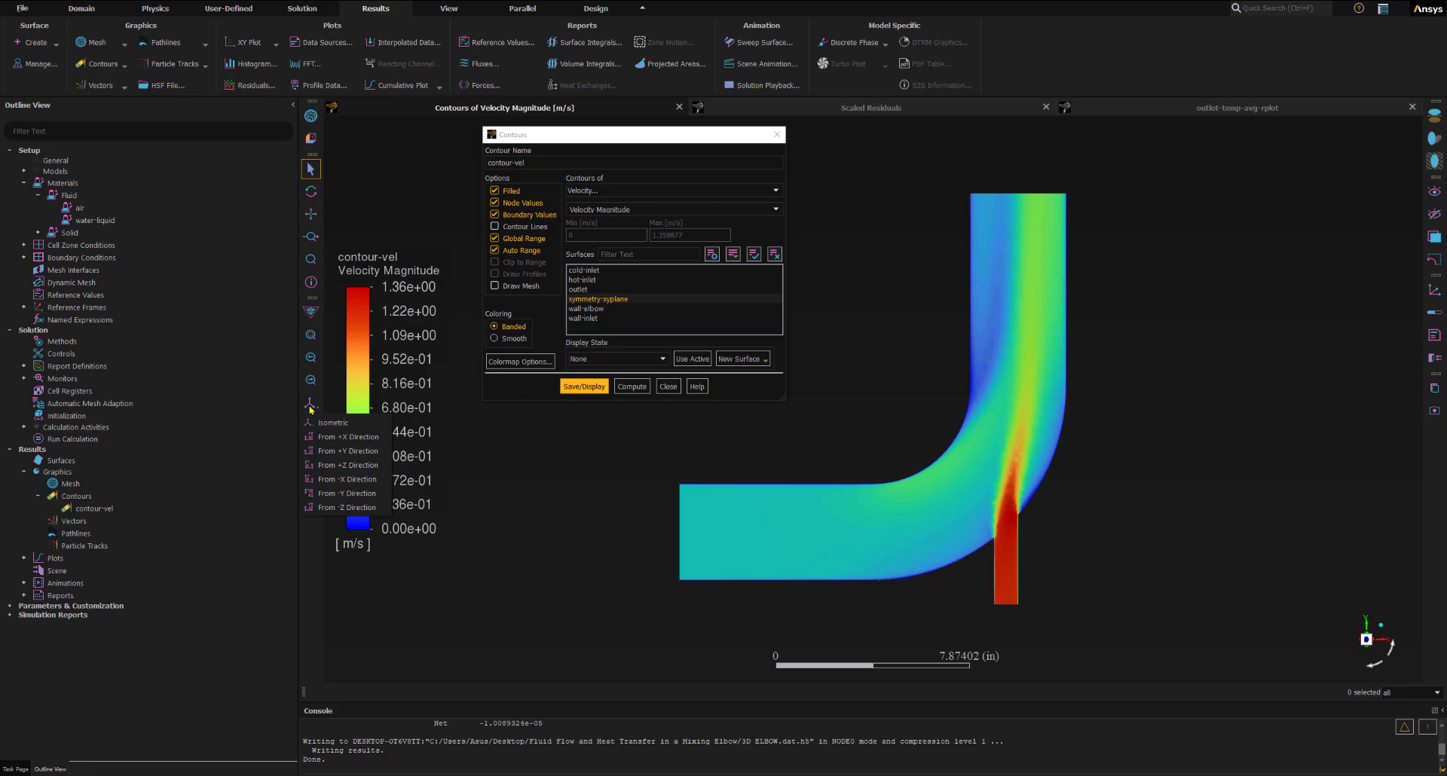
click(322, 466)
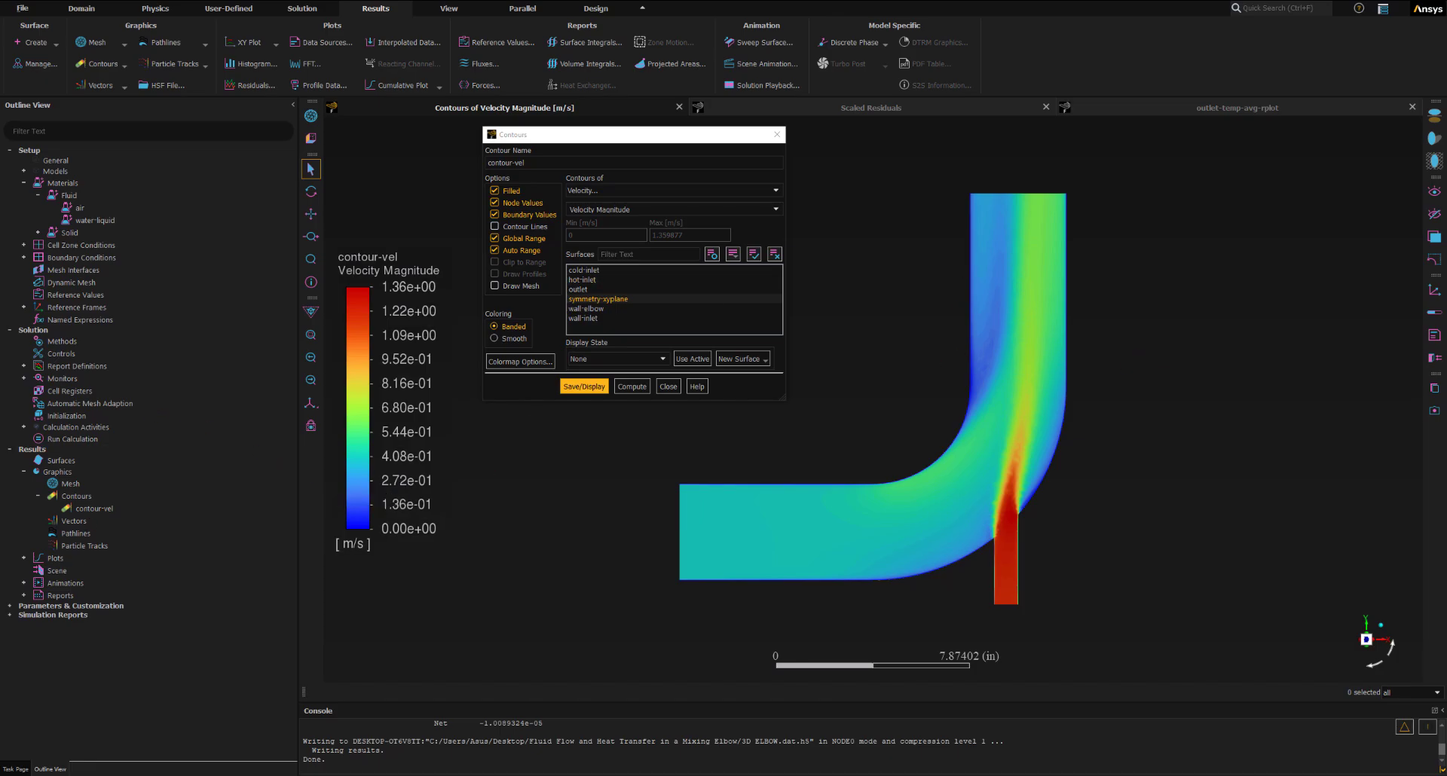
click(309, 335)
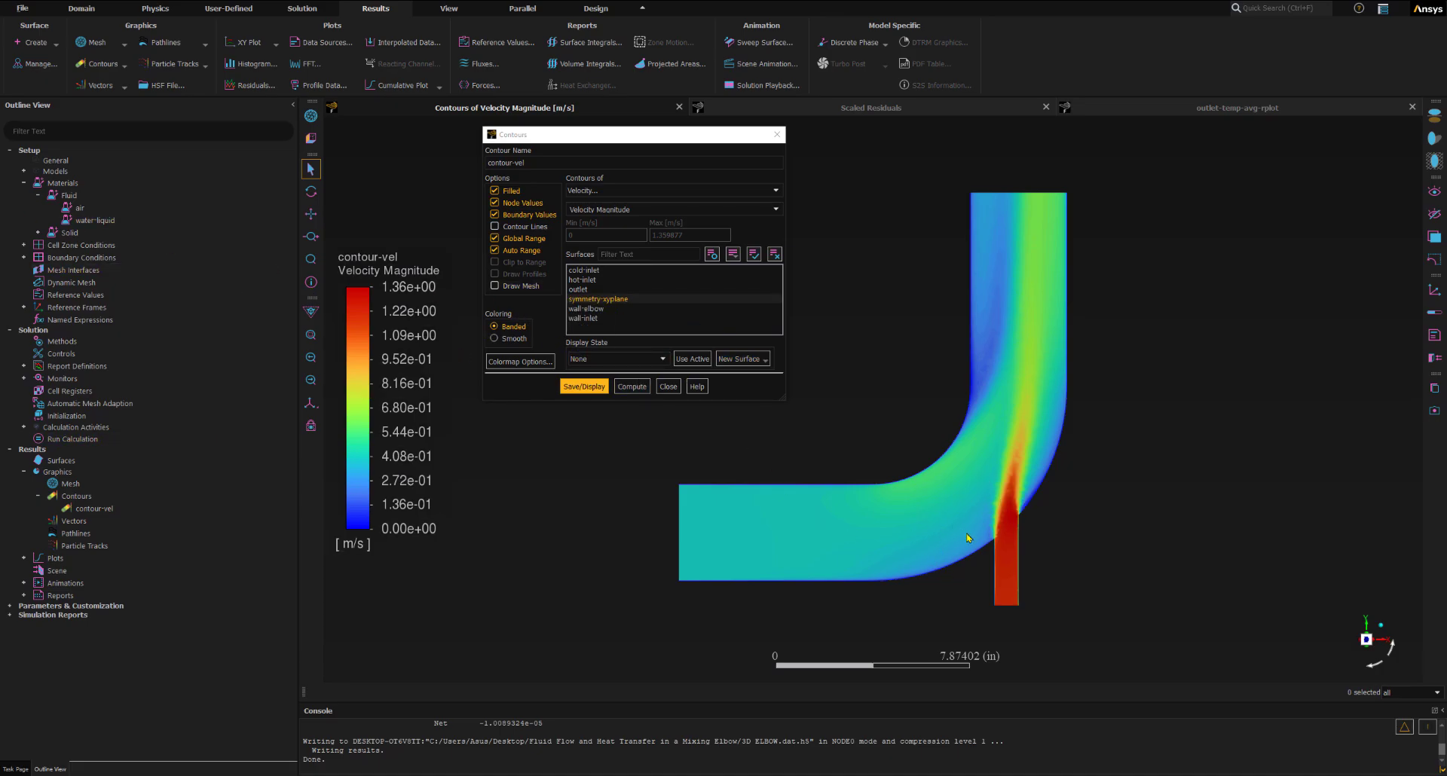
Display contour-vel with smooth coloring for comparison, redisplay it as banded, and close the contour settings
click(494, 339)
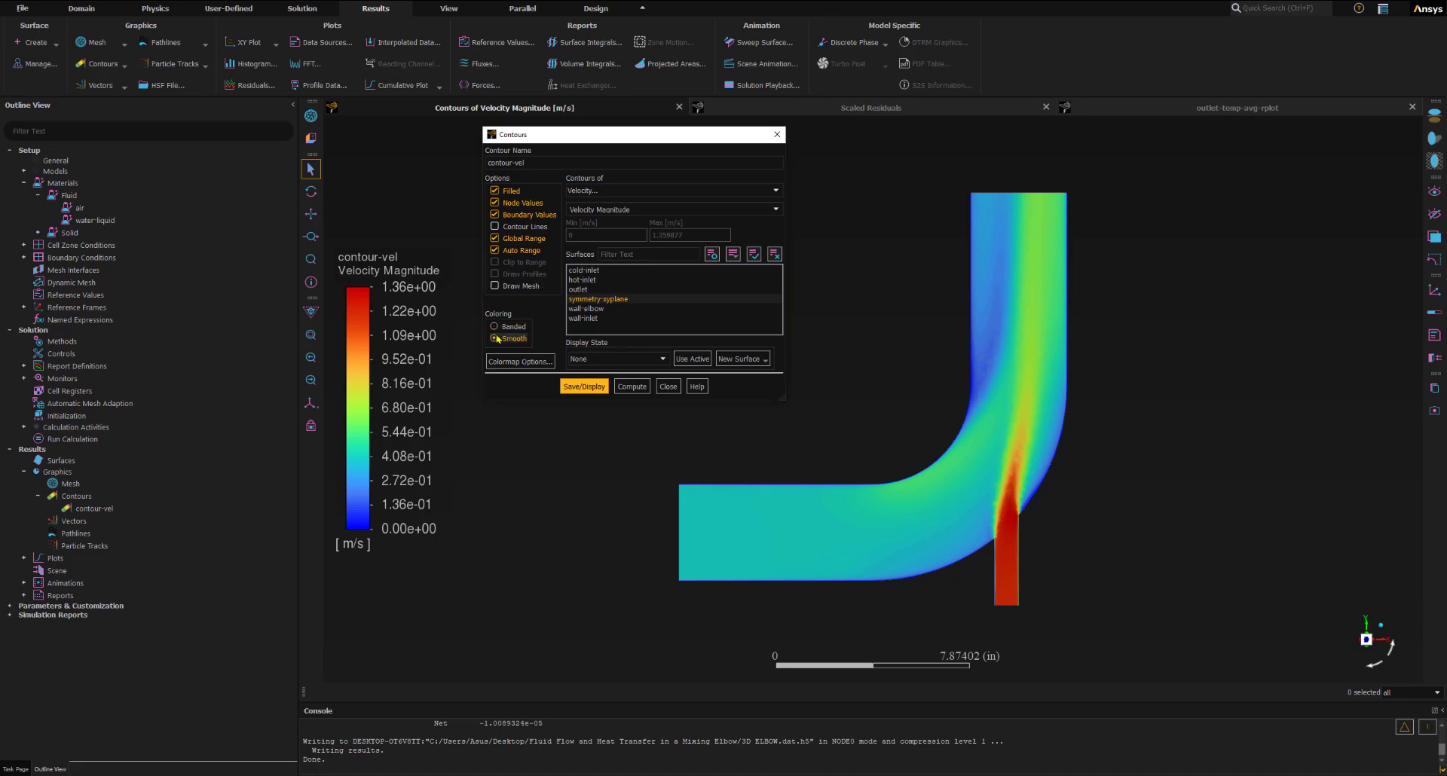
click(591, 387)
click(505, 330)
scroll(927, 546, up, 2)
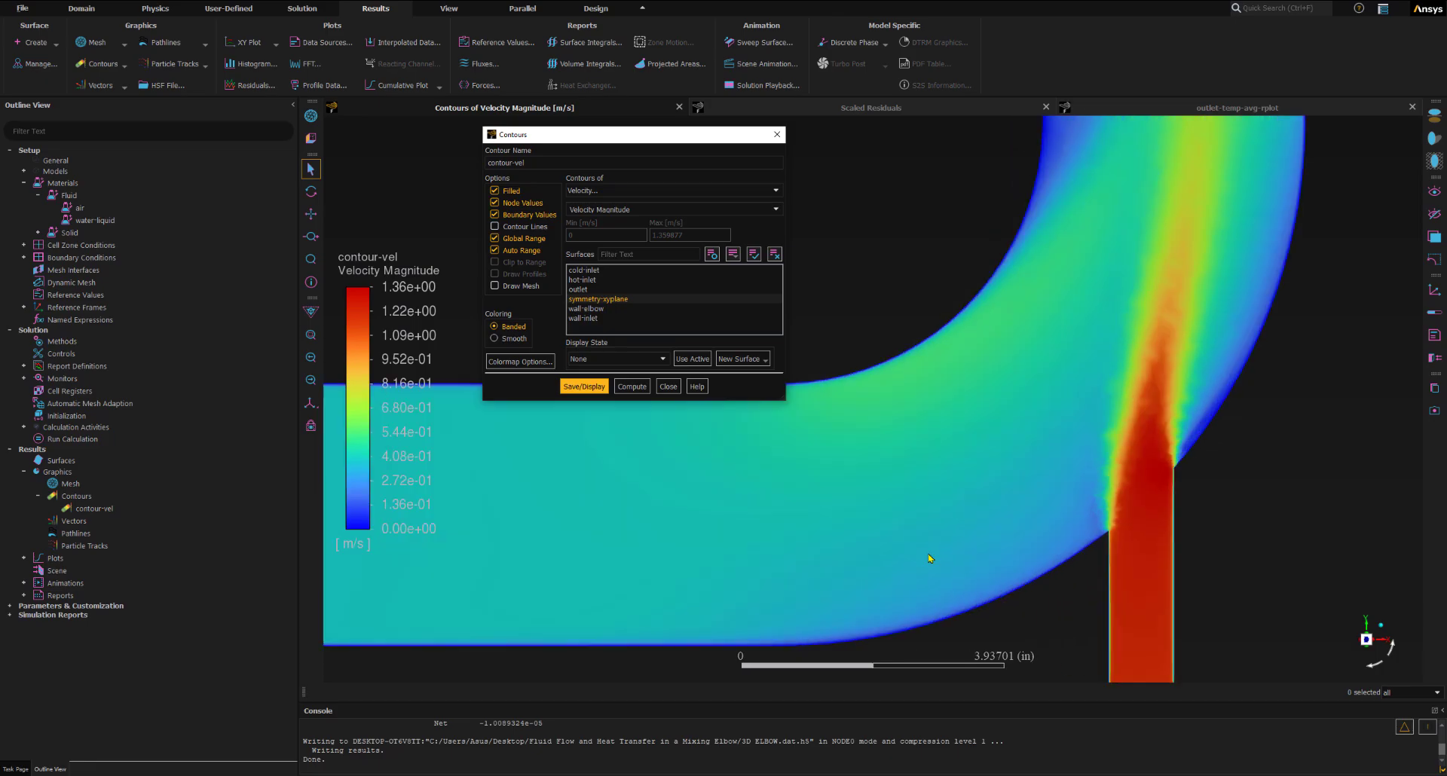
click(585, 387)
click(310, 335)
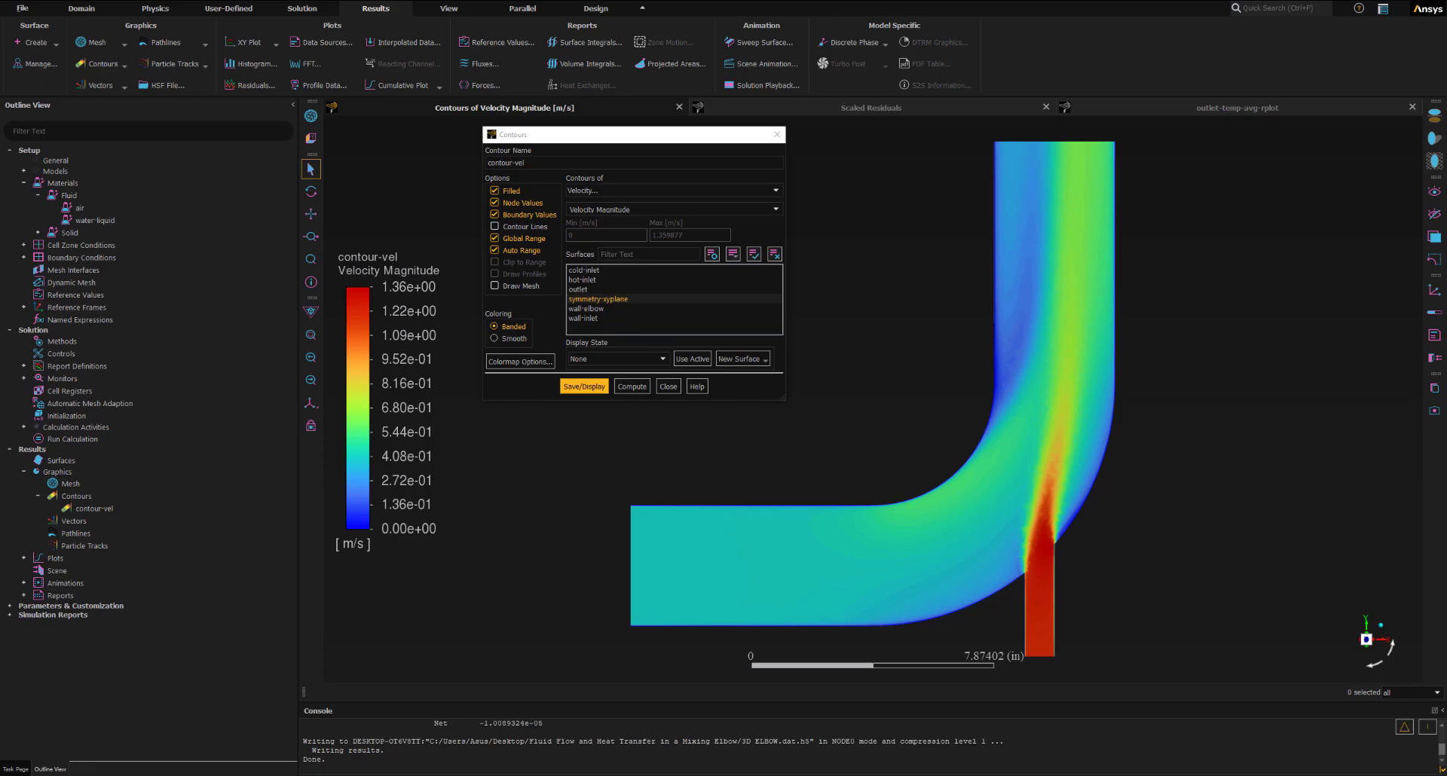
click(668, 387)
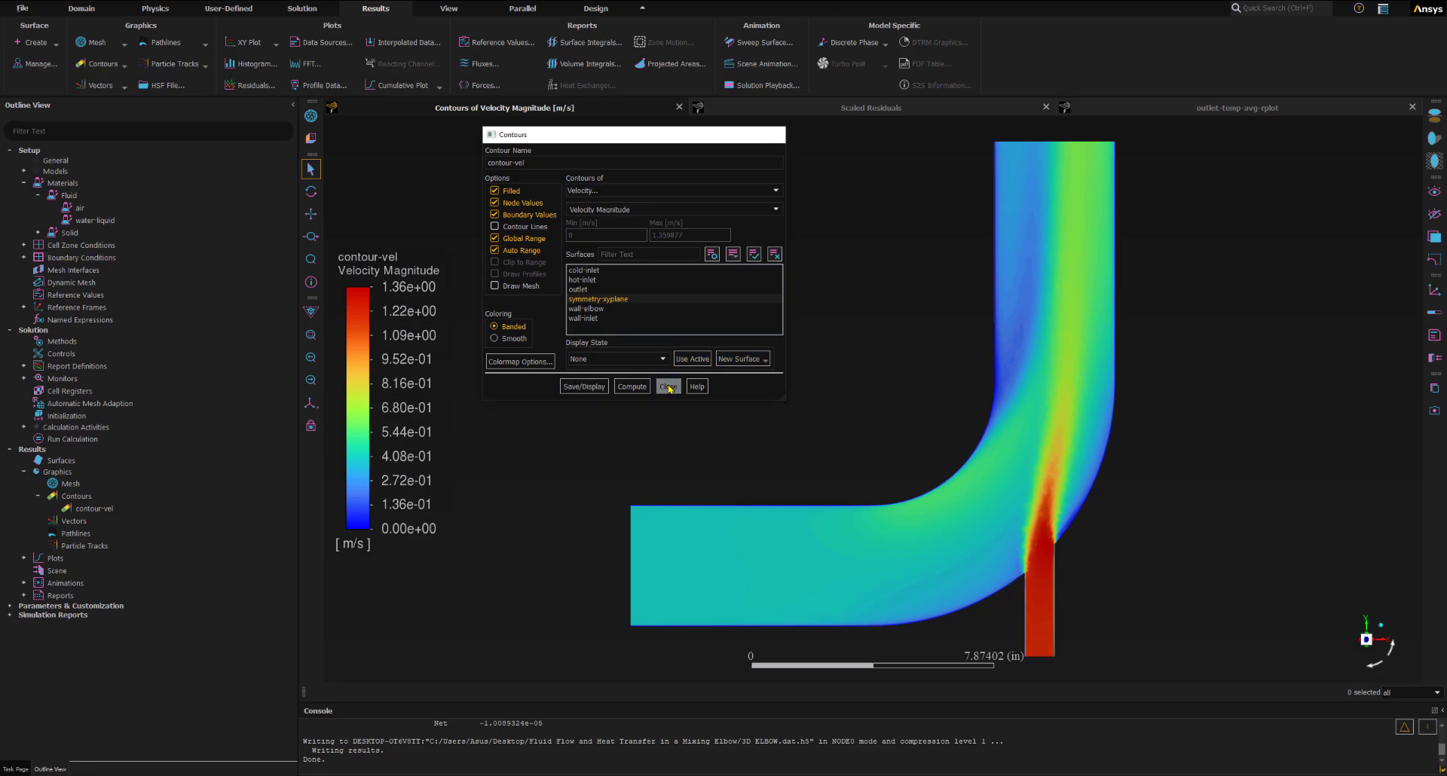
Probe the velocity contour near the pipe junction, in the main pipe before the bend and in the small inlet, and read the console values
click(967, 431)
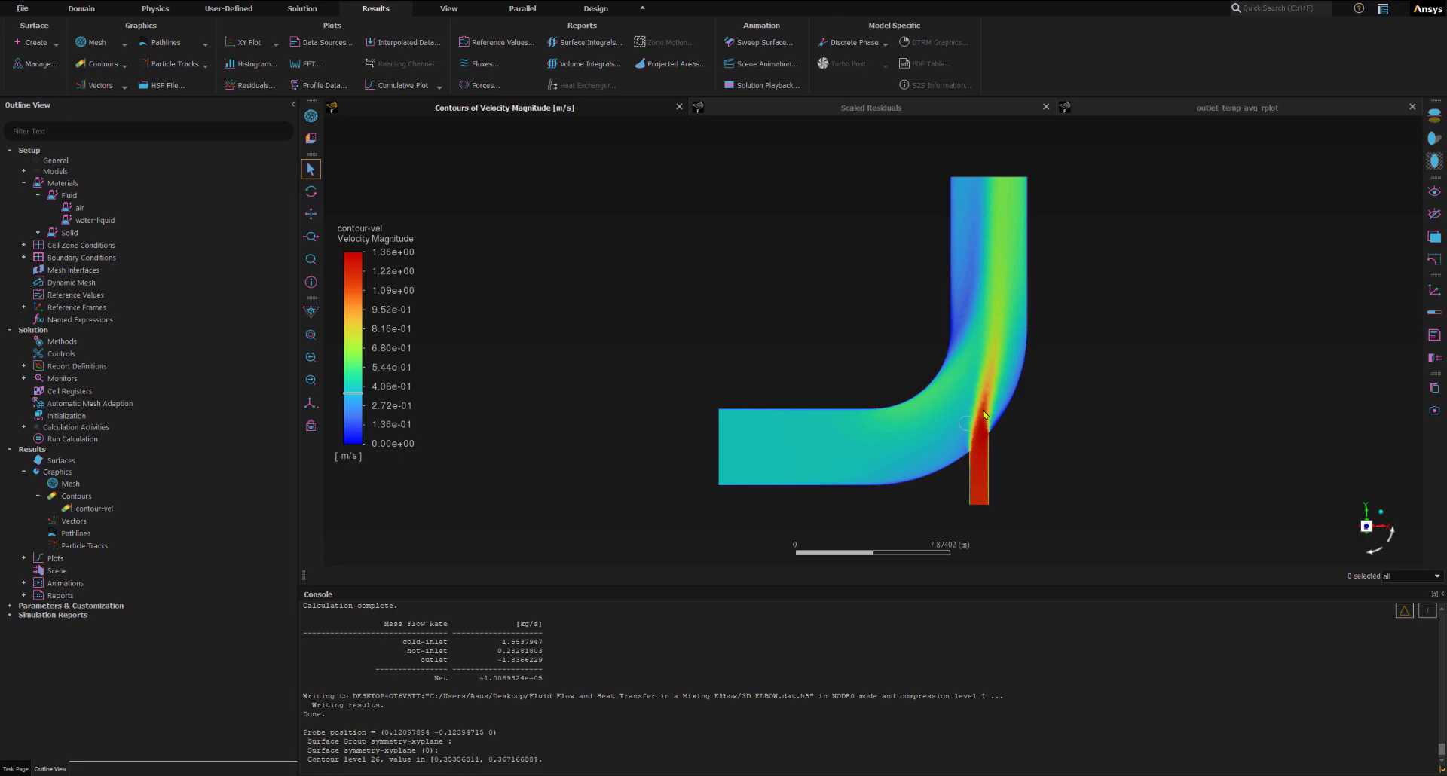
click(983, 413)
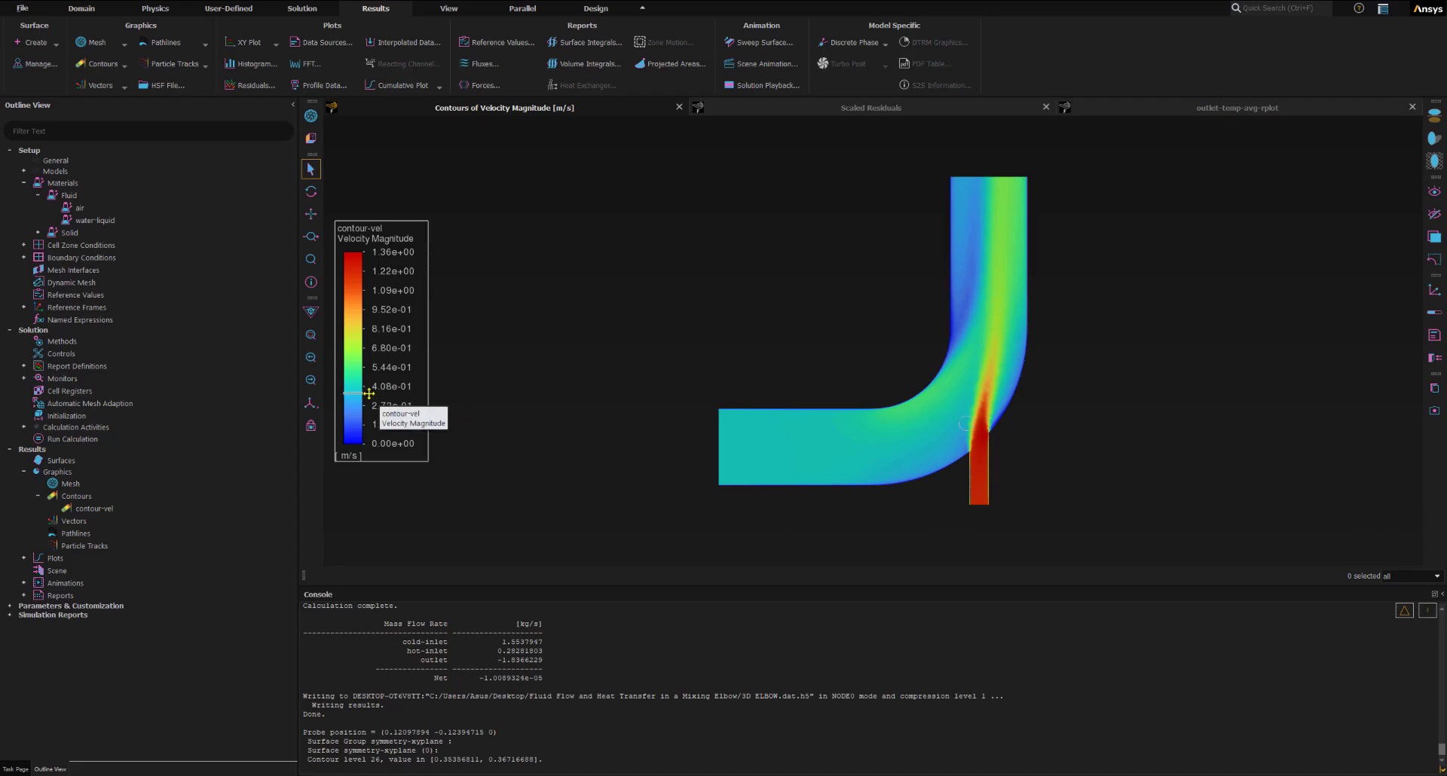
key(ctrl)
key(ctrl)
key(ctrl)
key(ctrl)
key(ctrl)
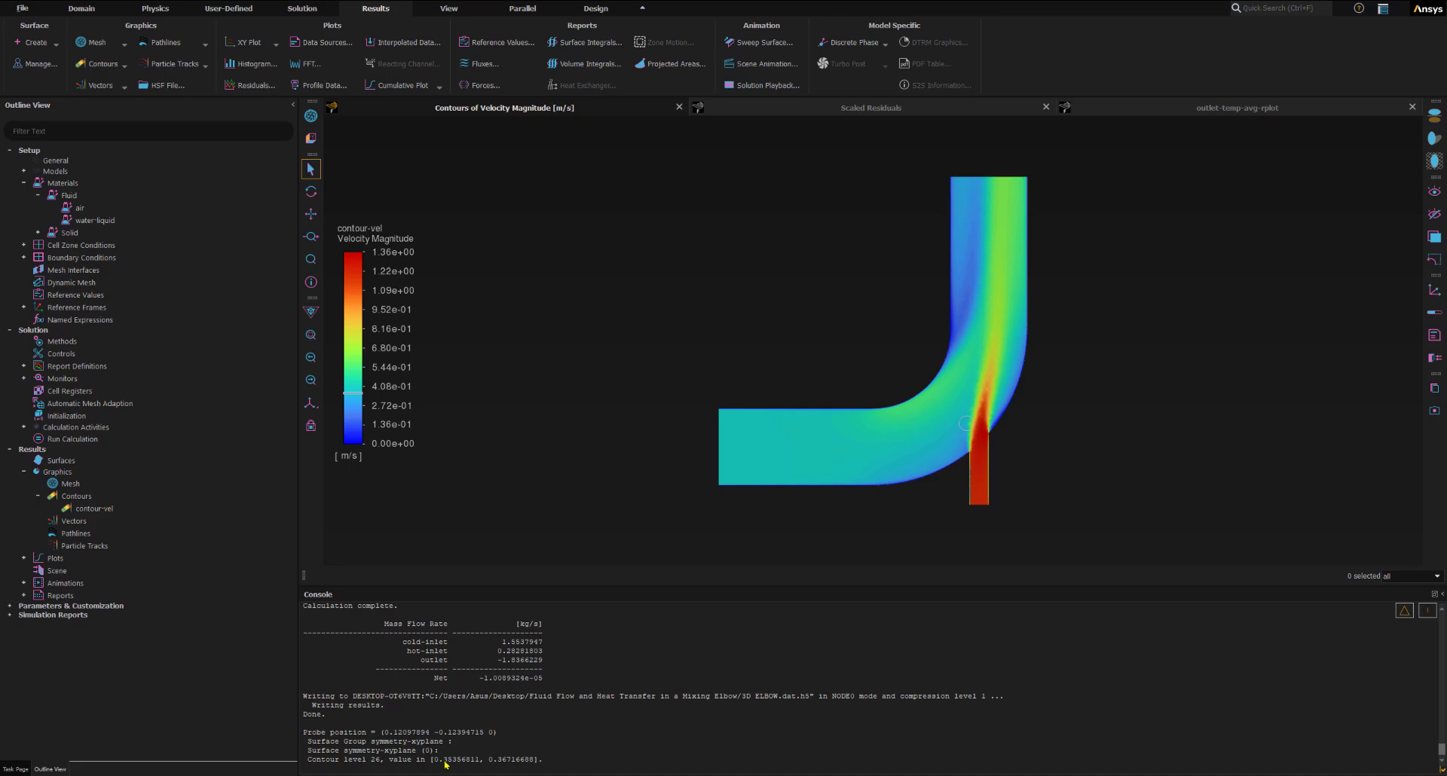
click(495, 762)
click(883, 437)
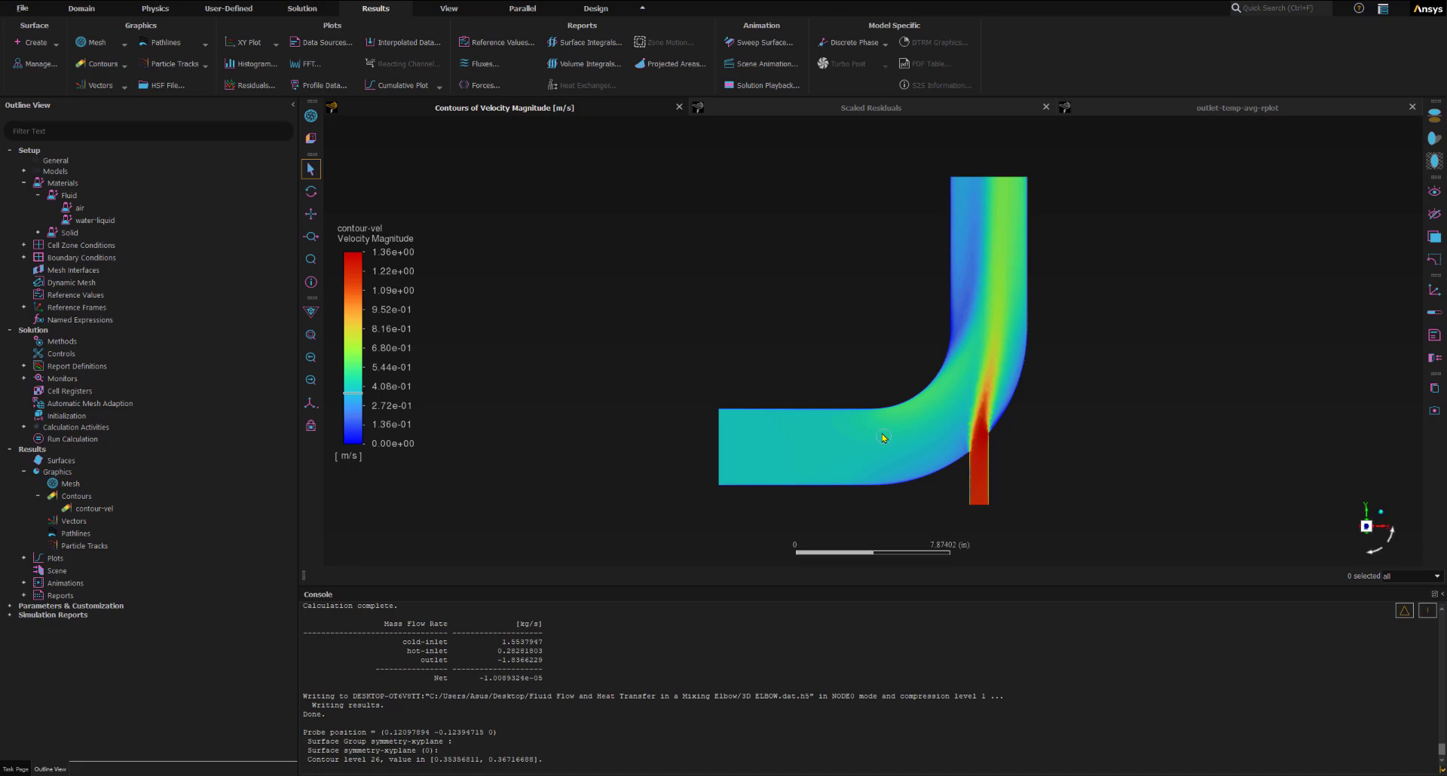
click(977, 492)
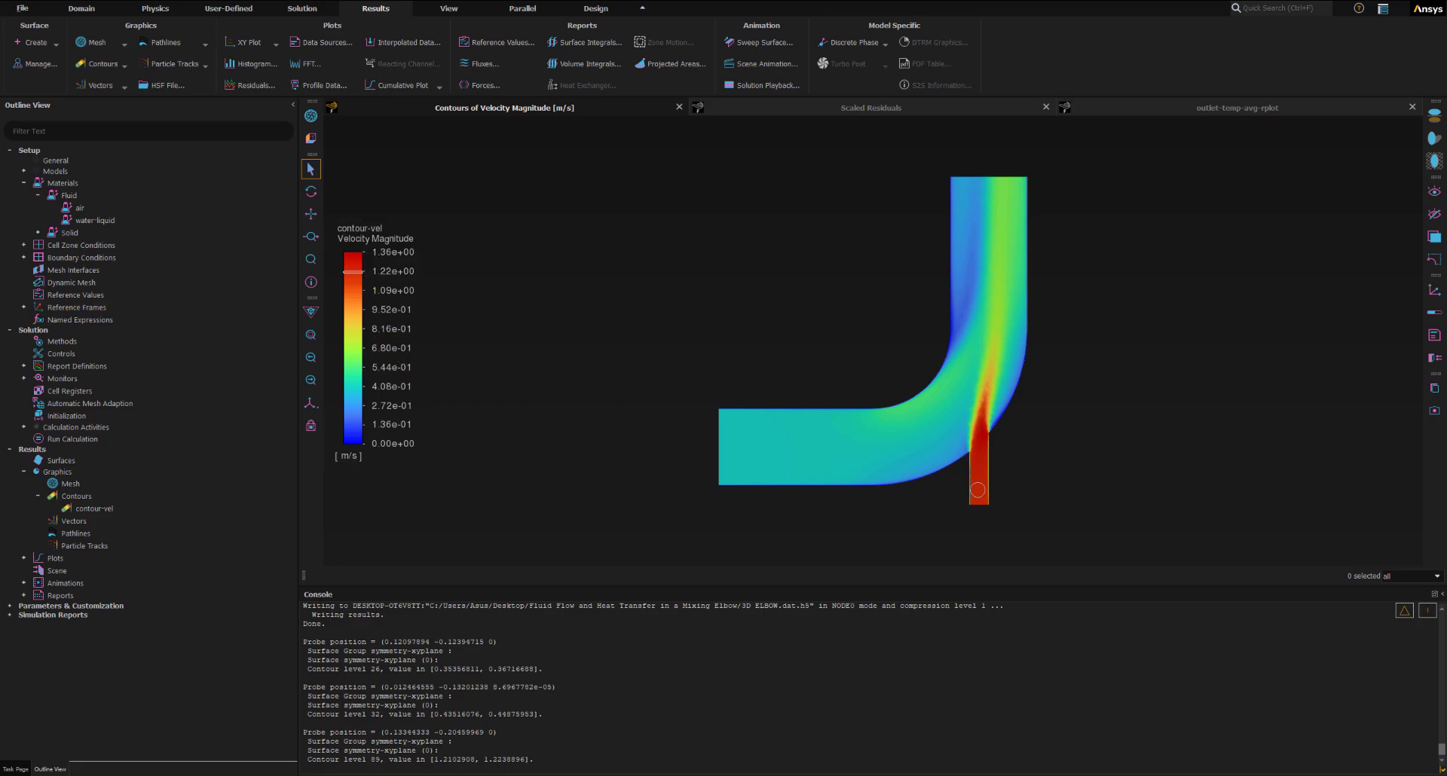
drag(753, 586, 754, 671)
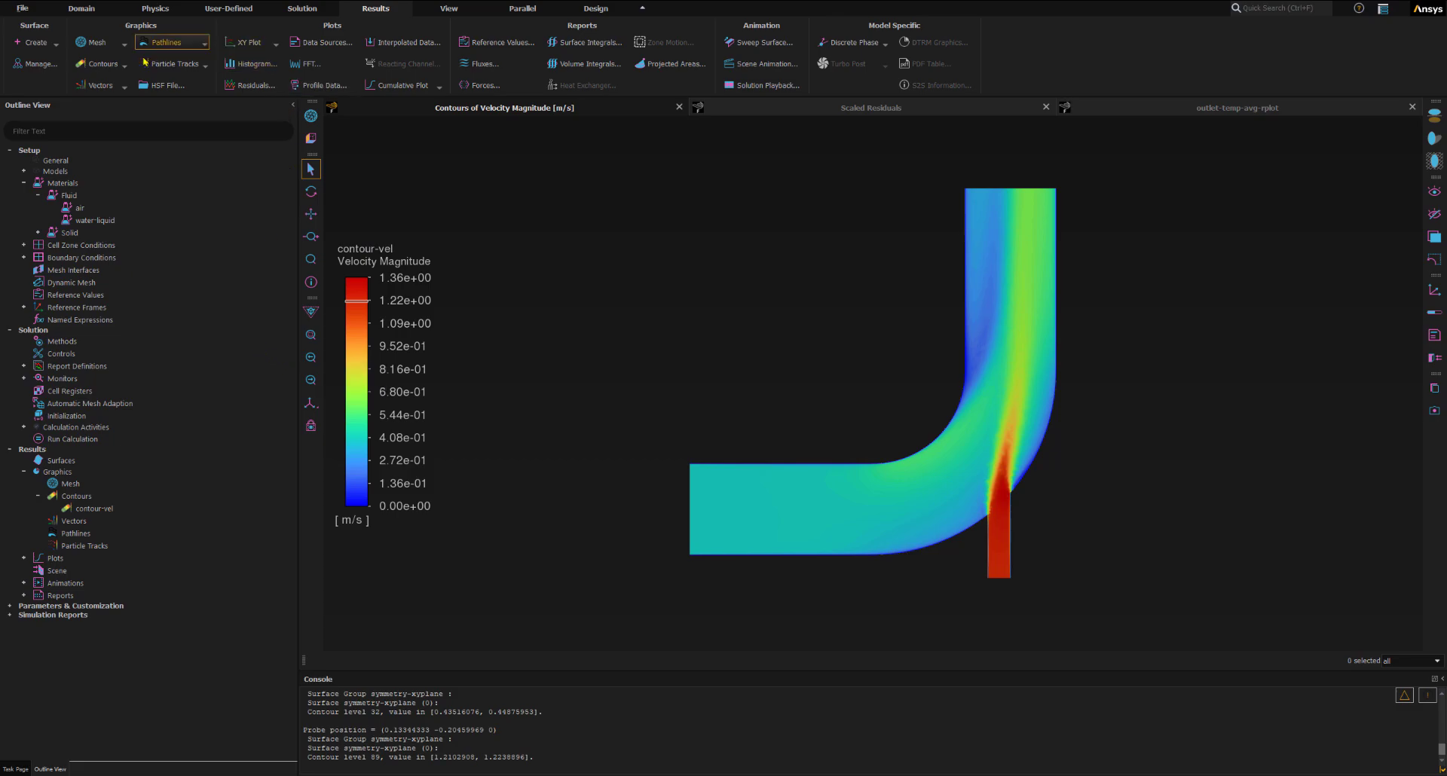
Start another new contour plot and name it contour-temp
click(120, 67)
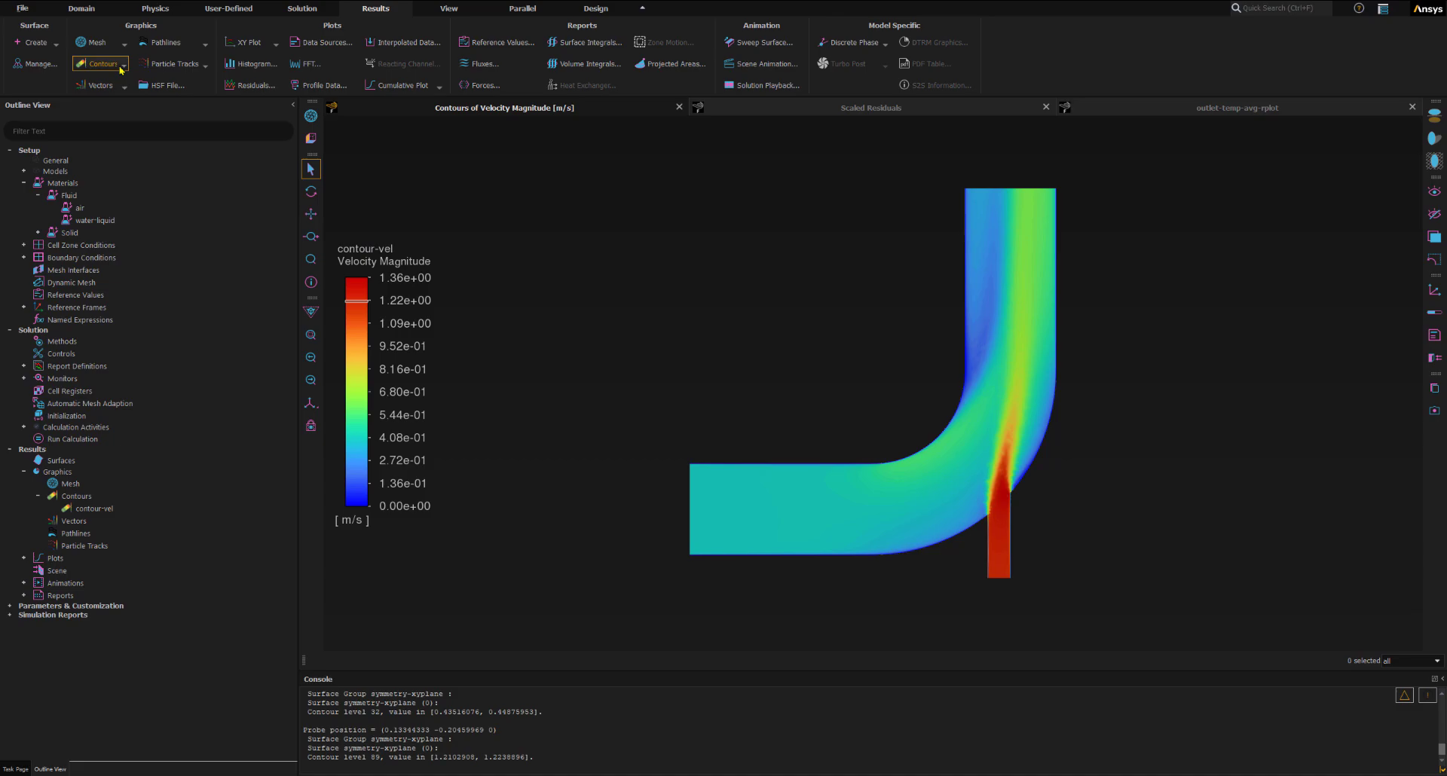
click(121, 68)
click(122, 67)
click(89, 80)
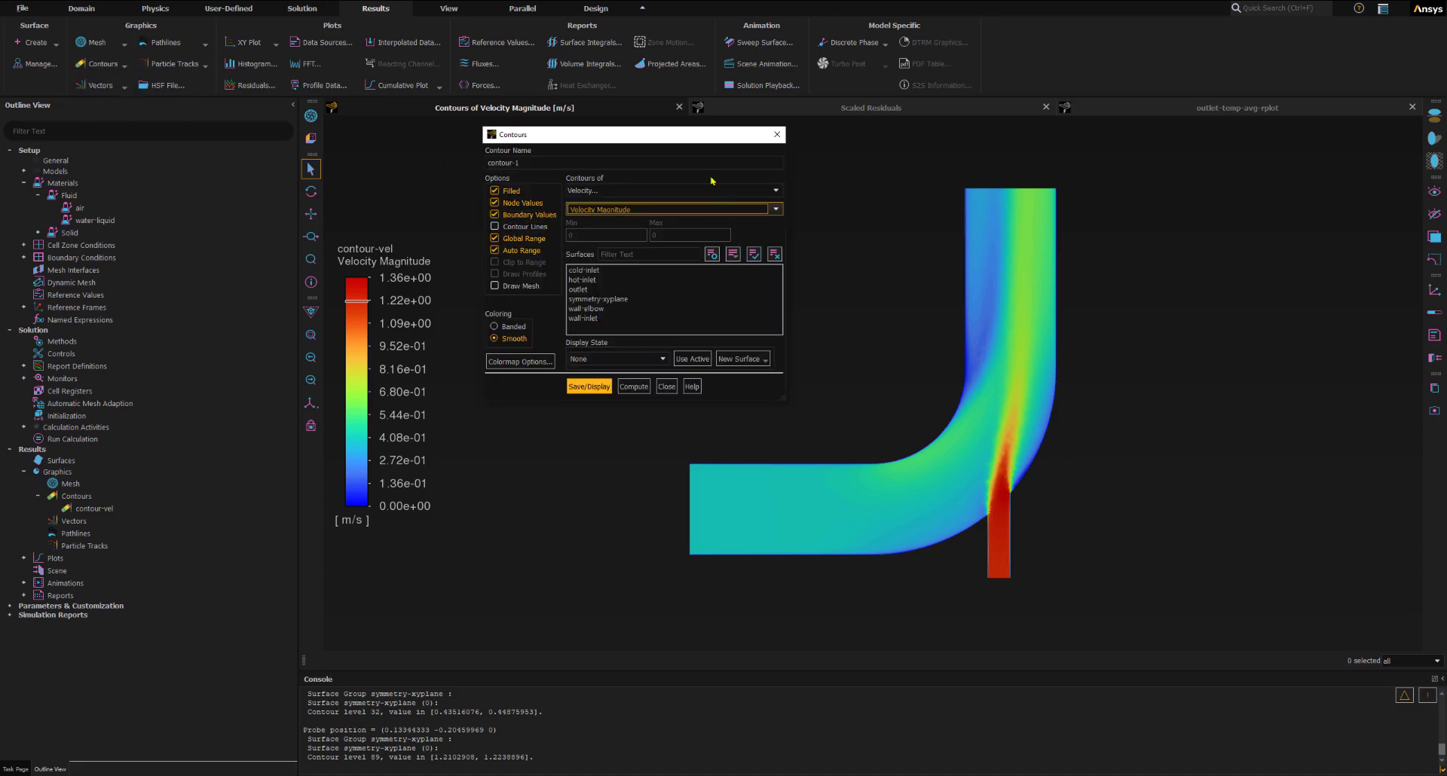
drag(649, 138, 558, 177)
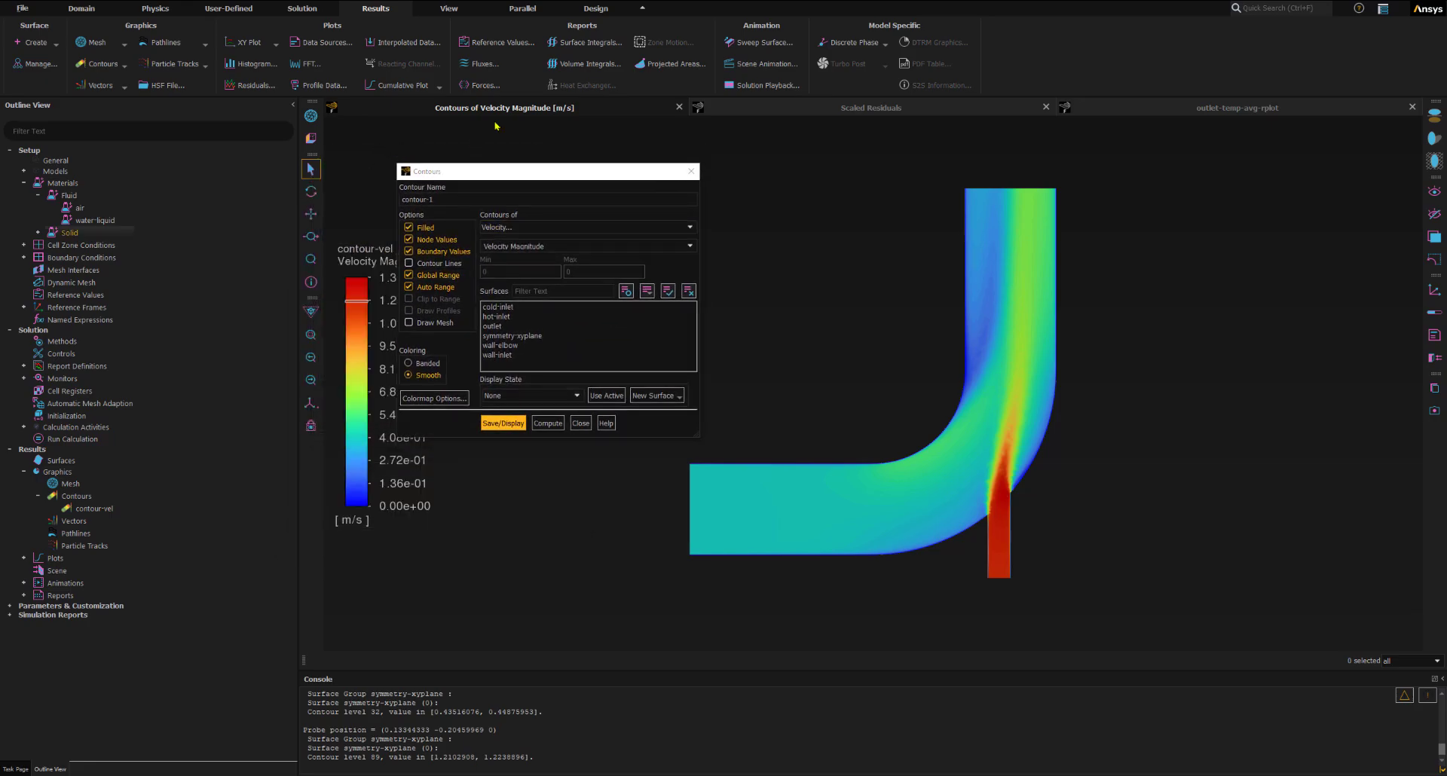
click(459, 200)
drag(456, 199, 402, 201)
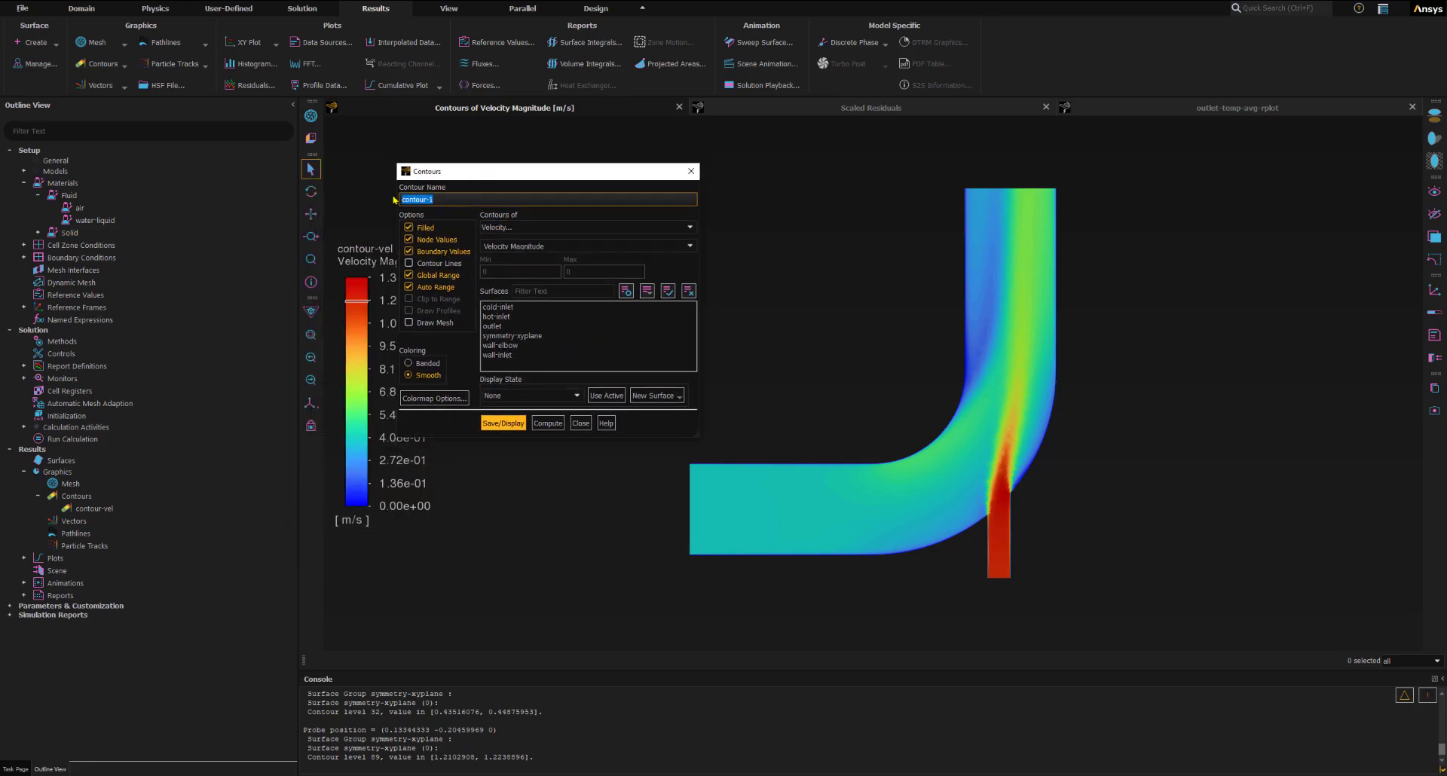
text(contour-temp)
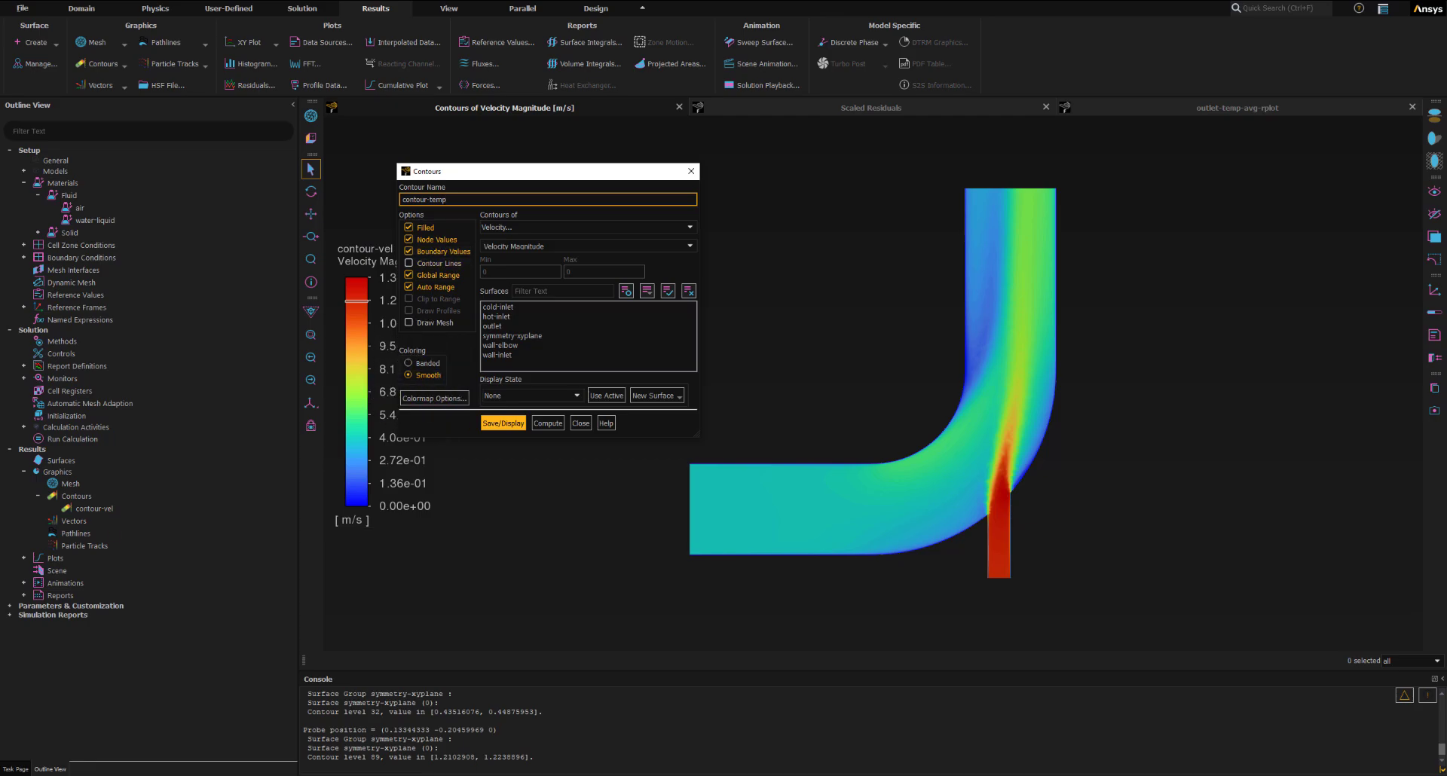
Set contour-temp to plot Static Temperature on the symmetry-xyplane surface
click(505, 227)
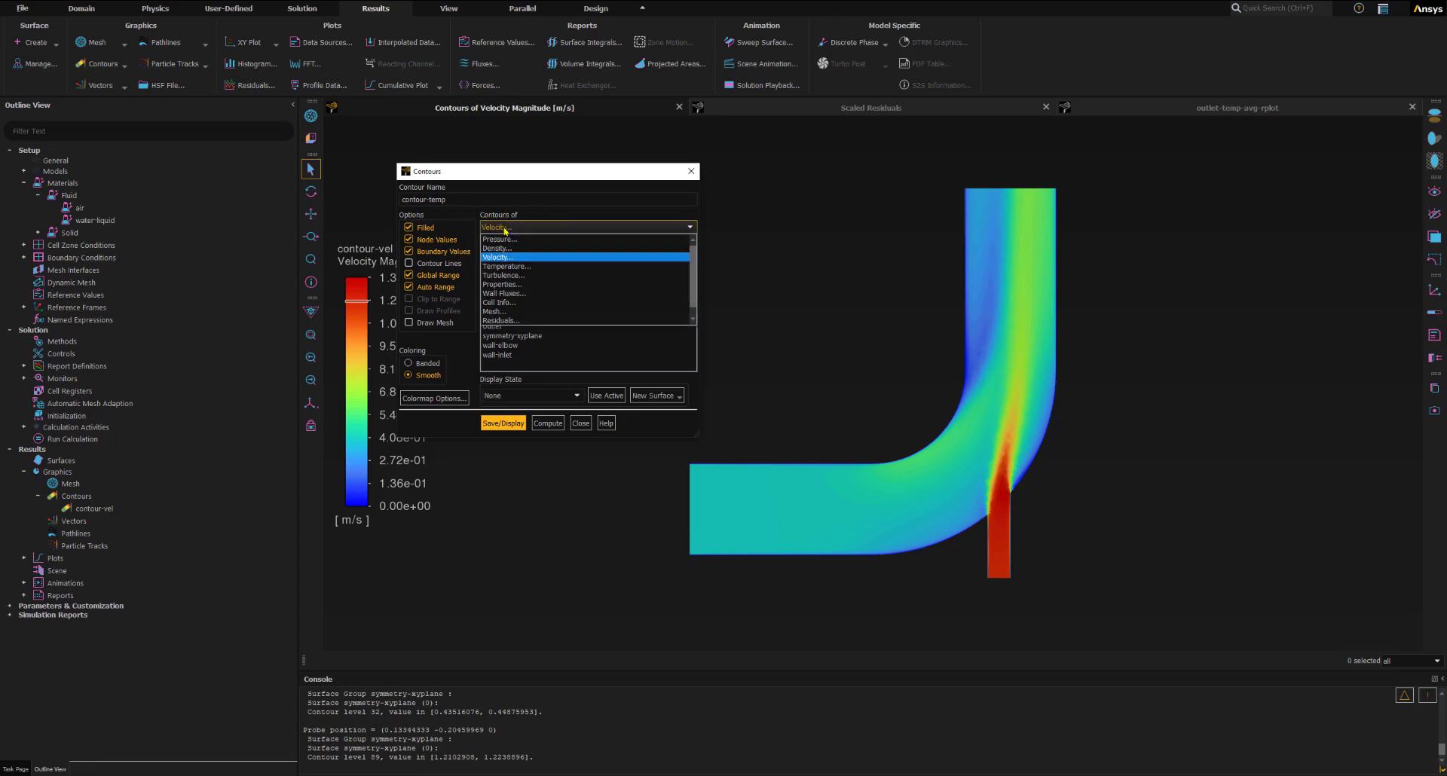
click(512, 273)
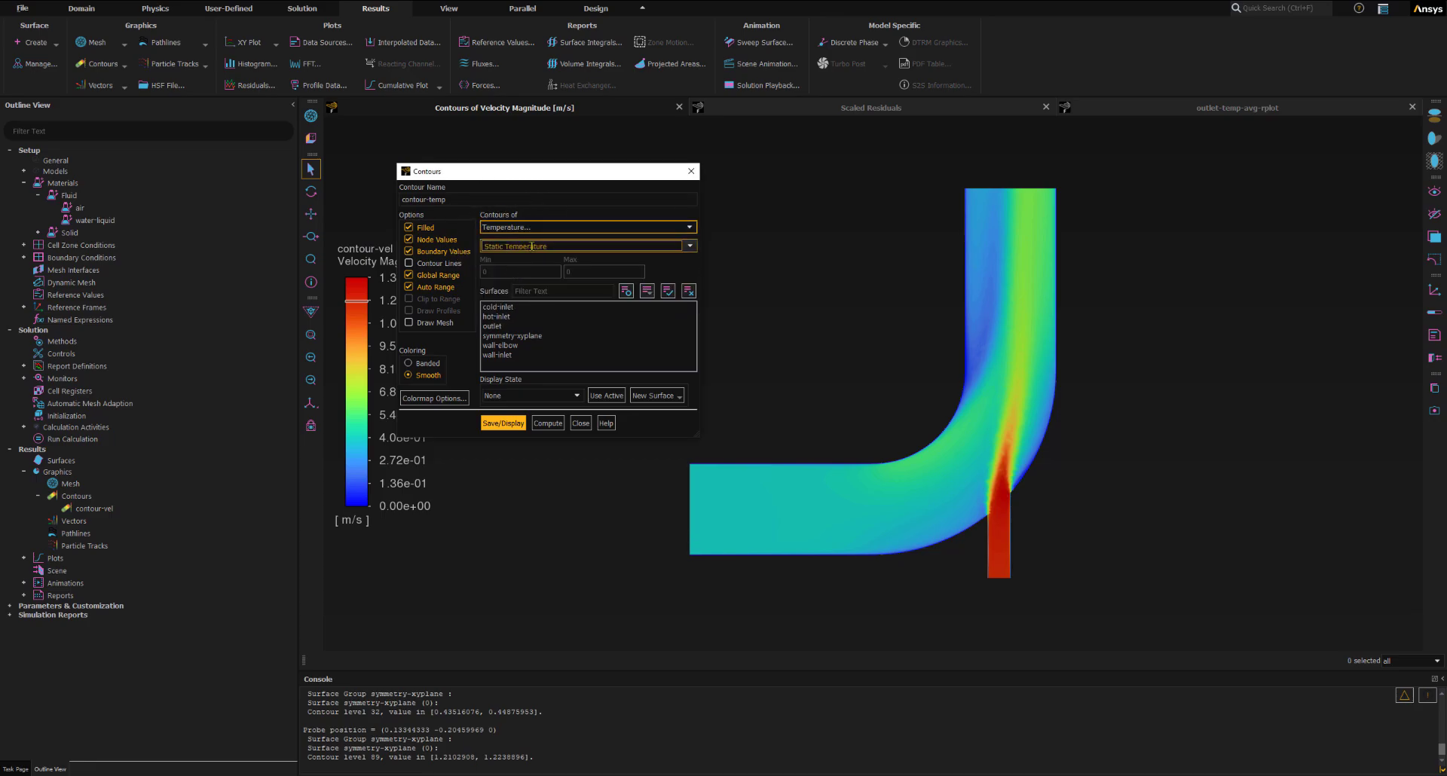
click(506, 337)
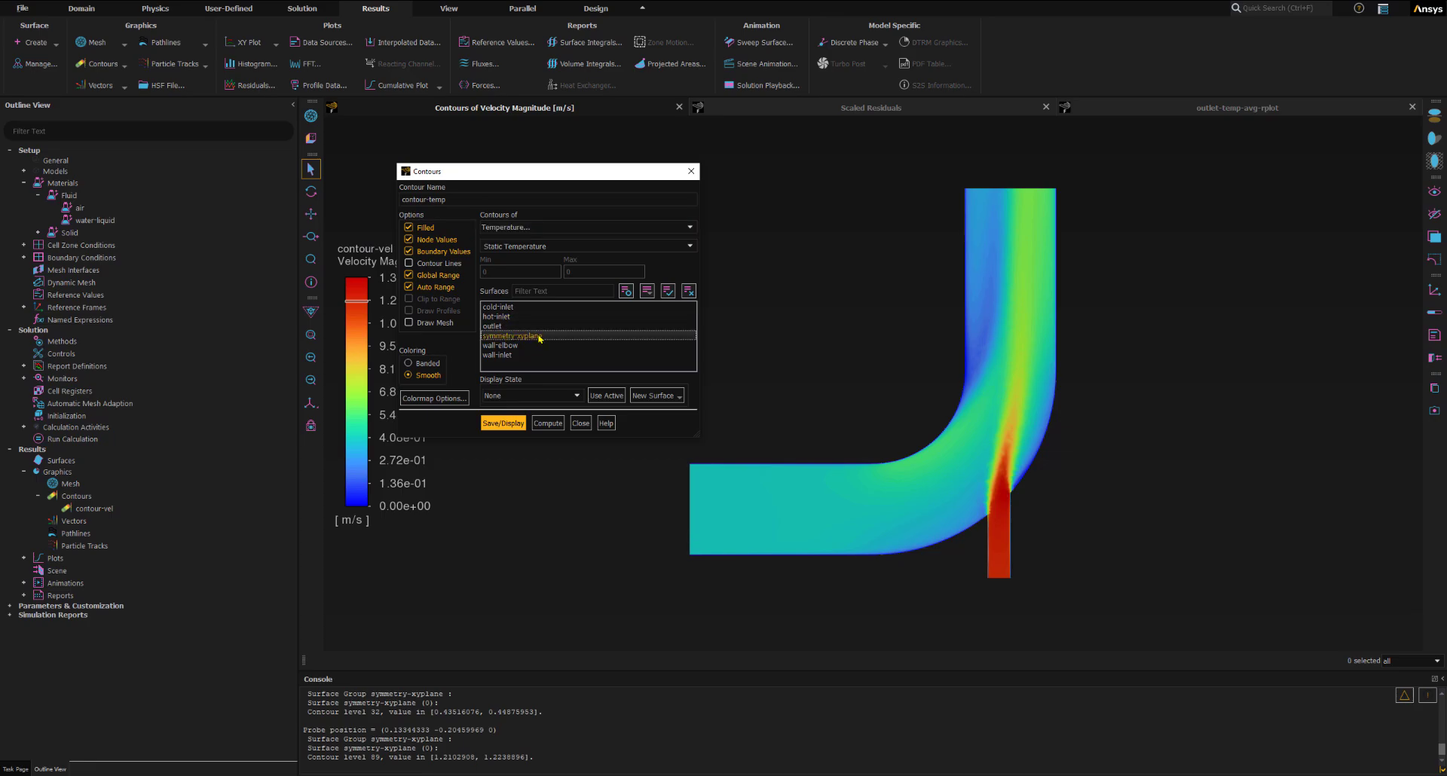
click(487, 466)
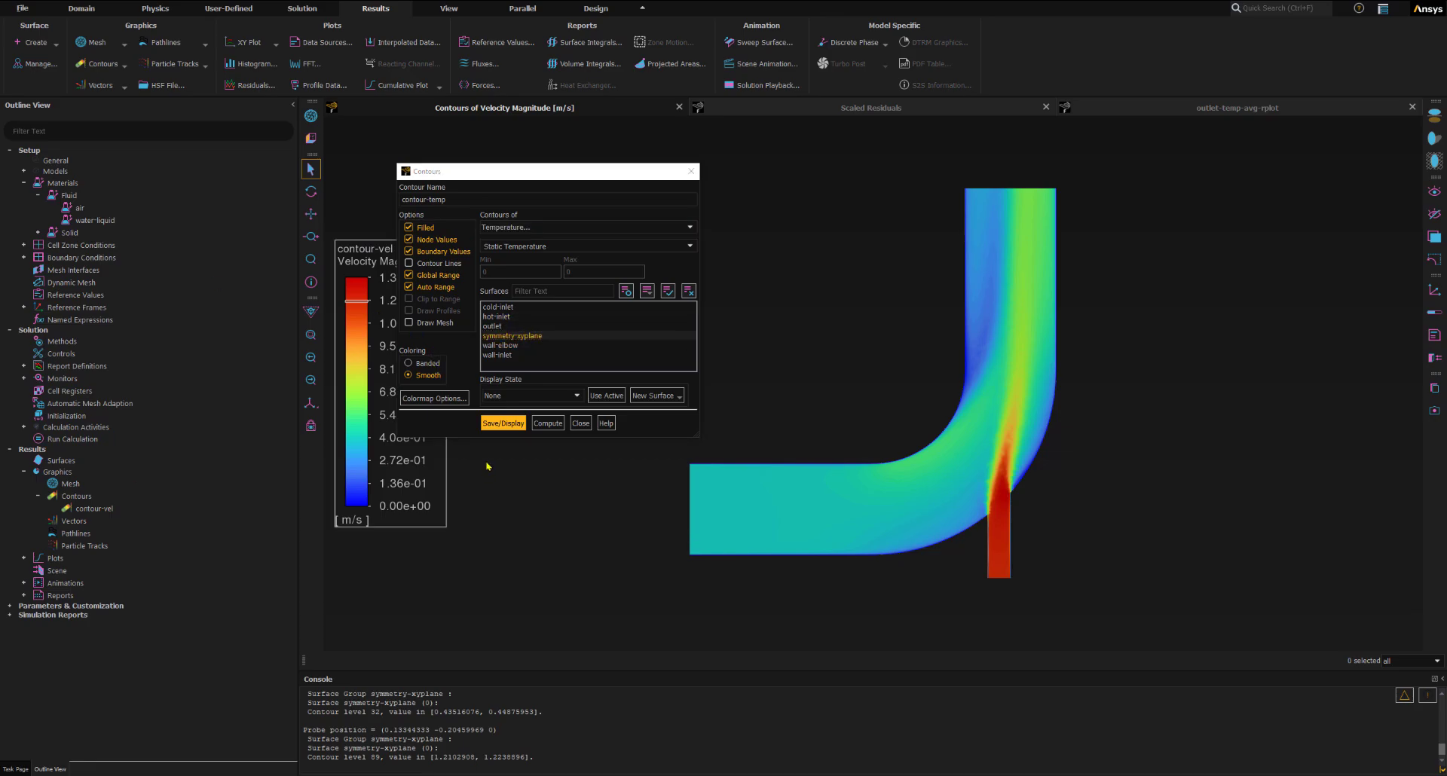
Save and display contour-temp with smooth coloring and review its temperature scale
click(503, 424)
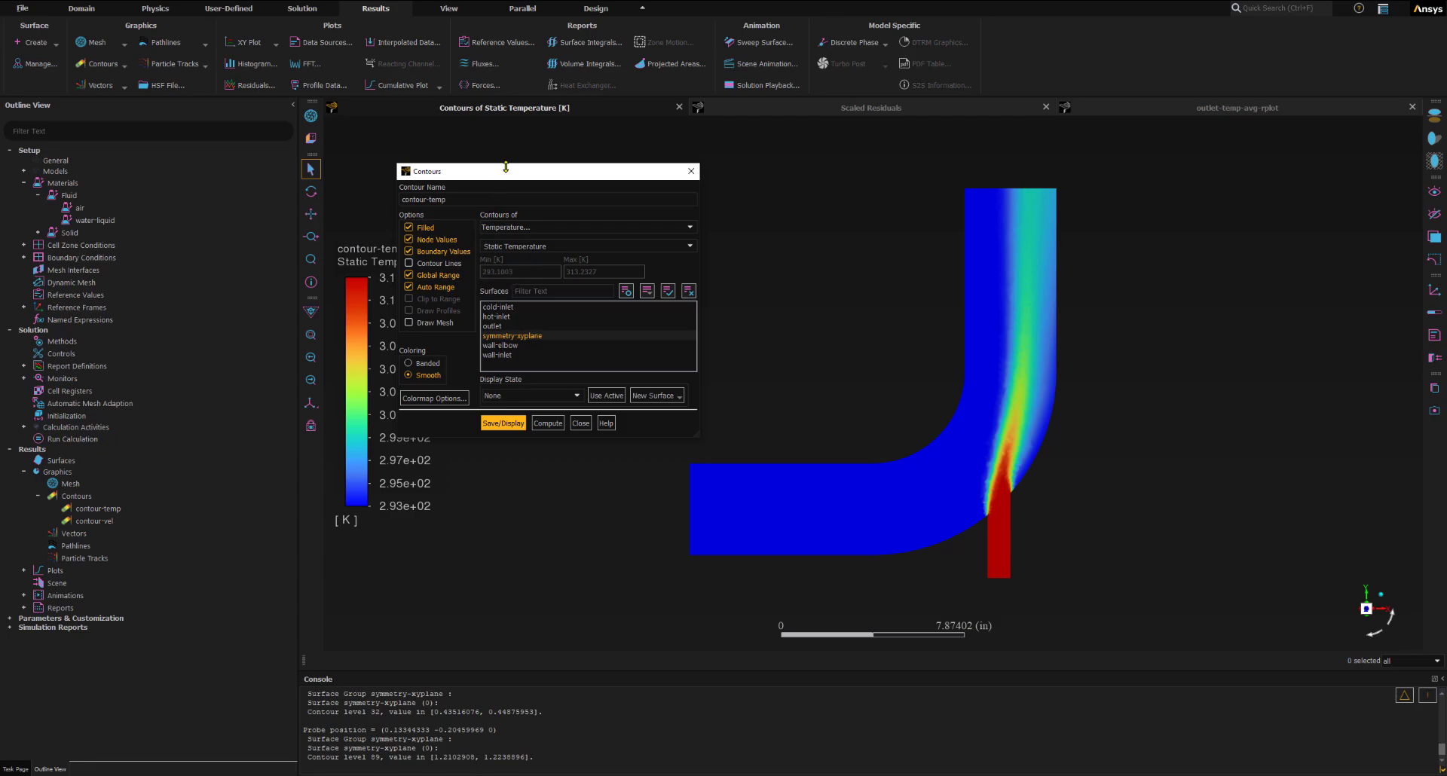
drag(508, 177, 639, 169)
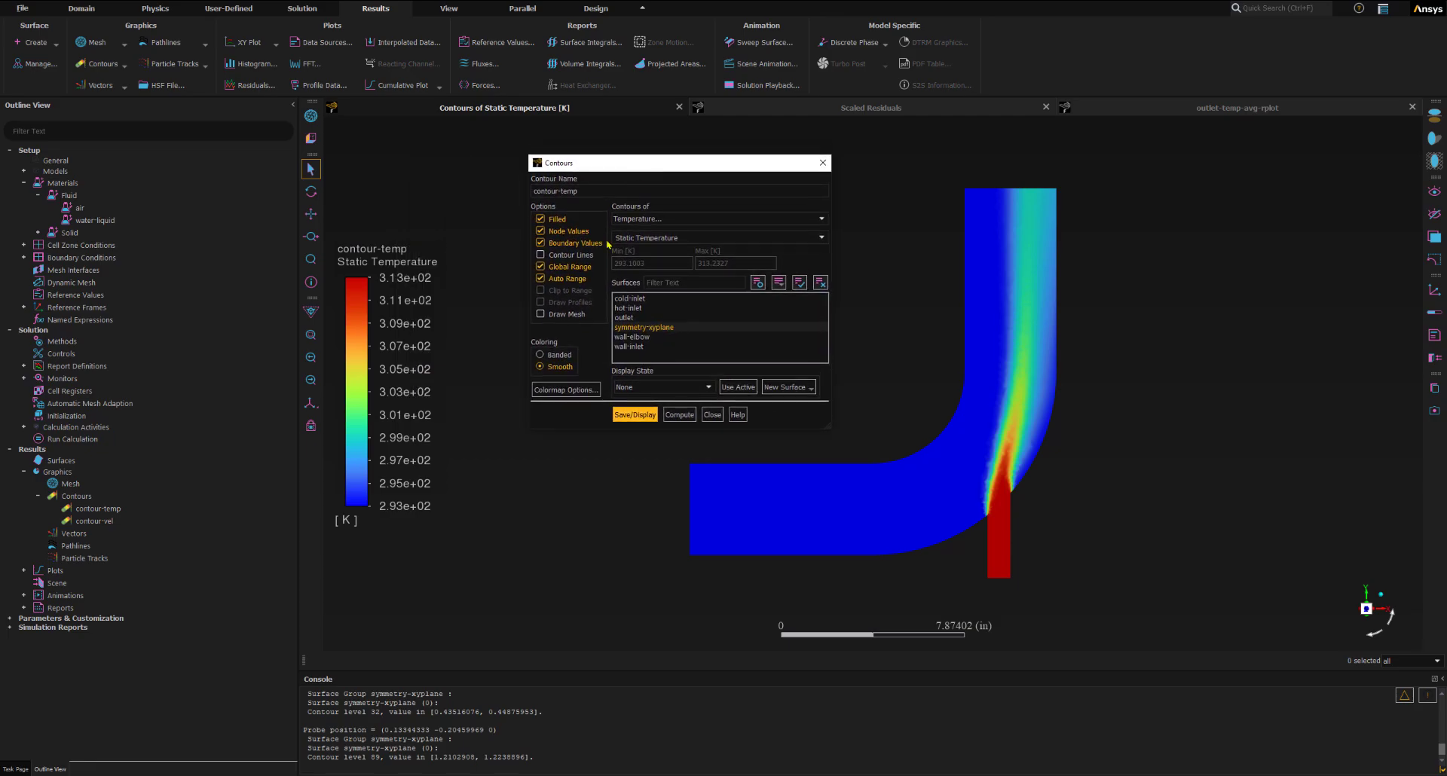
click(553, 373)
click(554, 371)
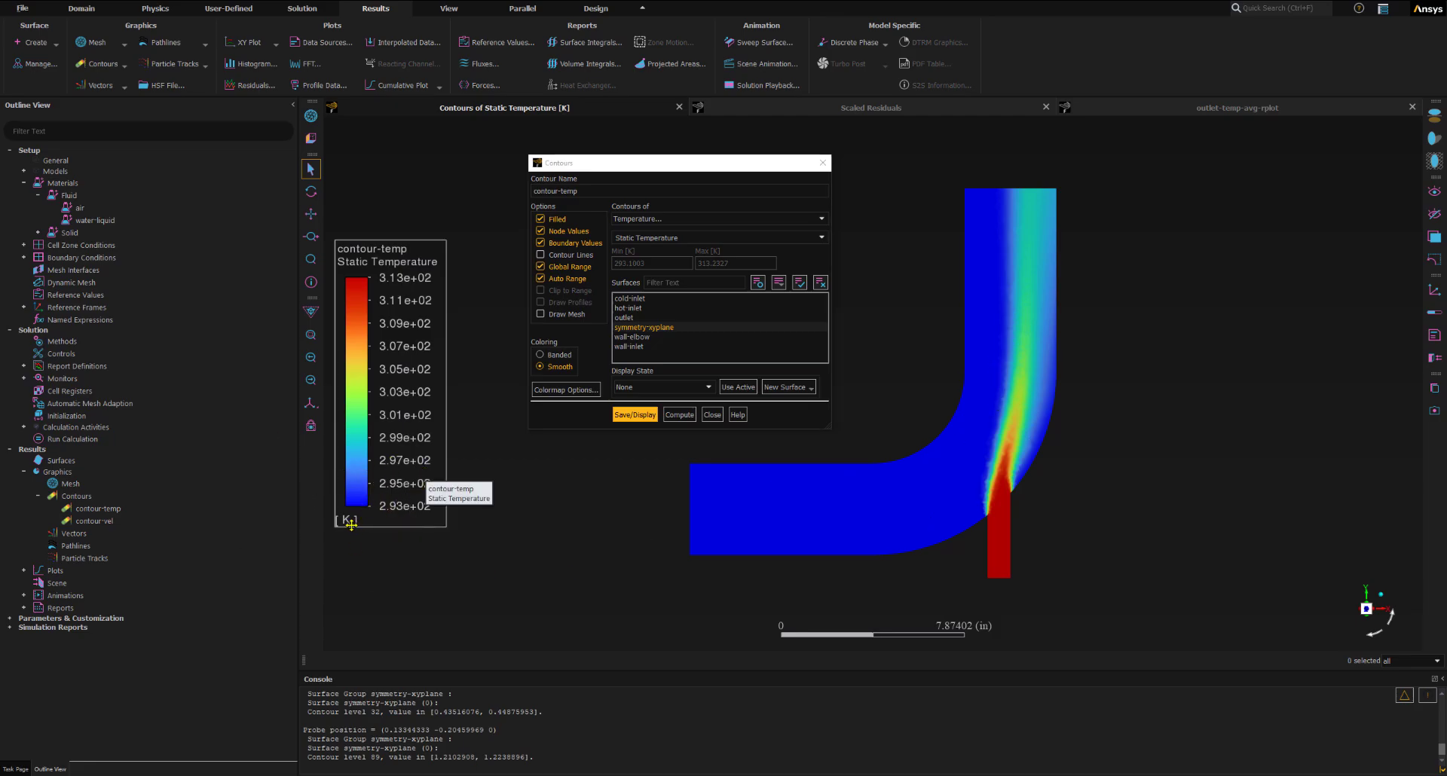
click(561, 423)
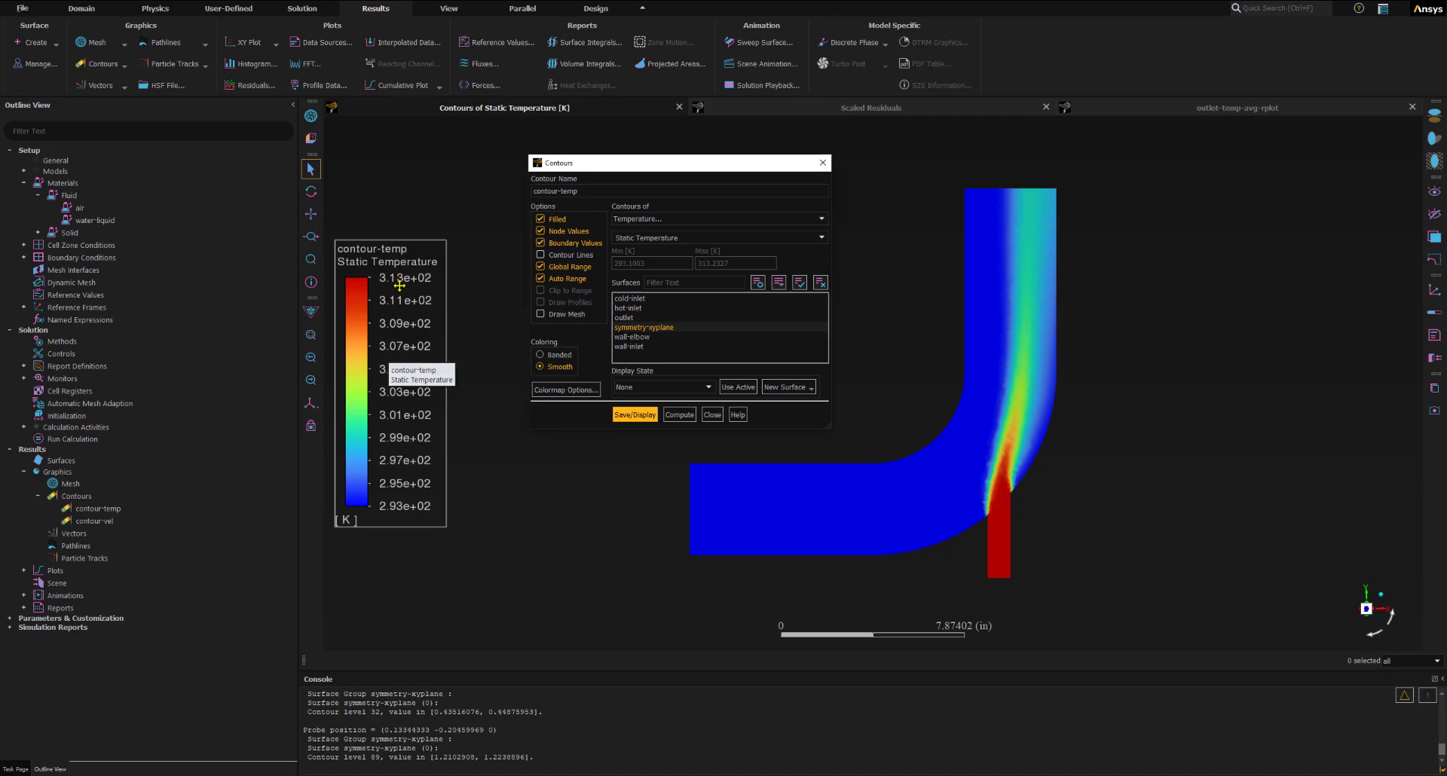
click(400, 277)
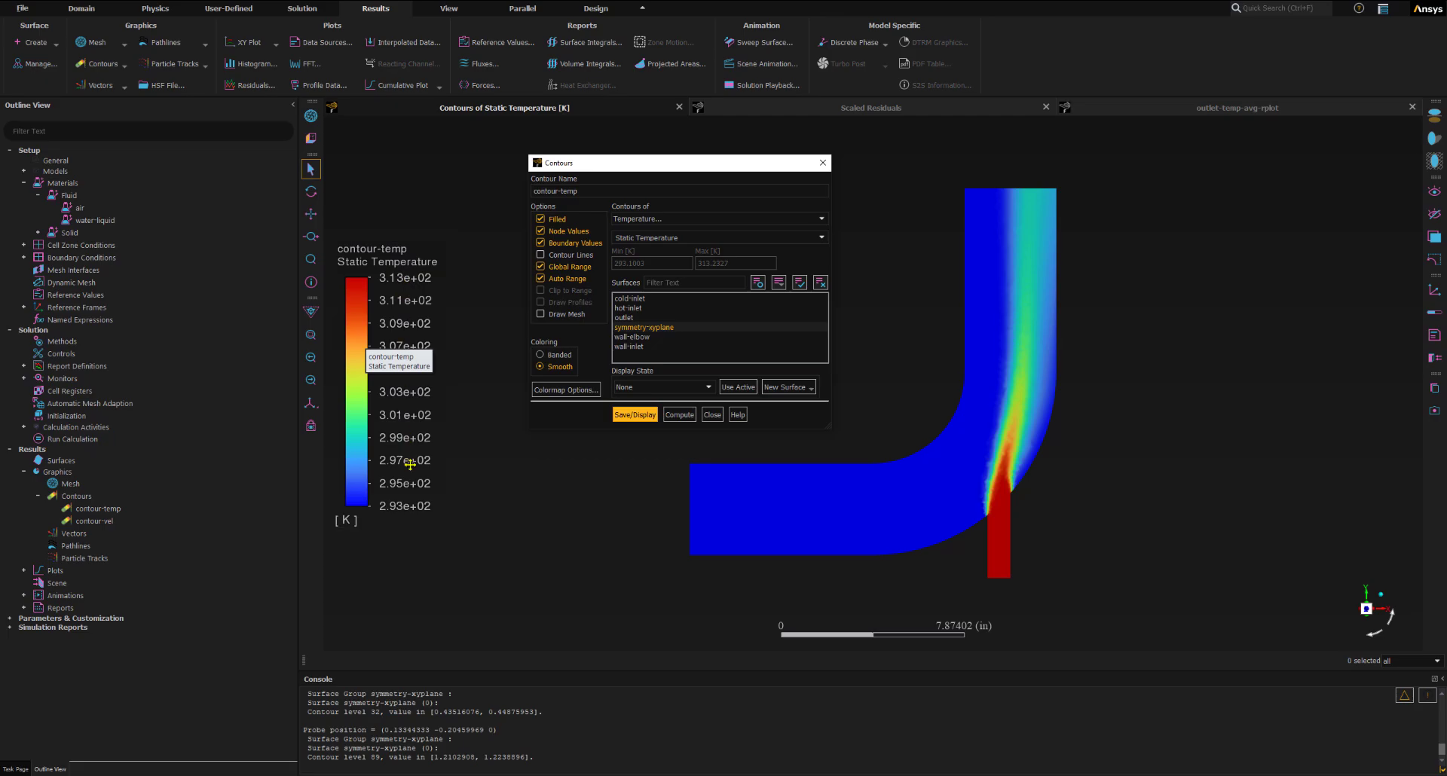
Set the number format of the contour-temp colormap labels to float and apply it
click(544, 394)
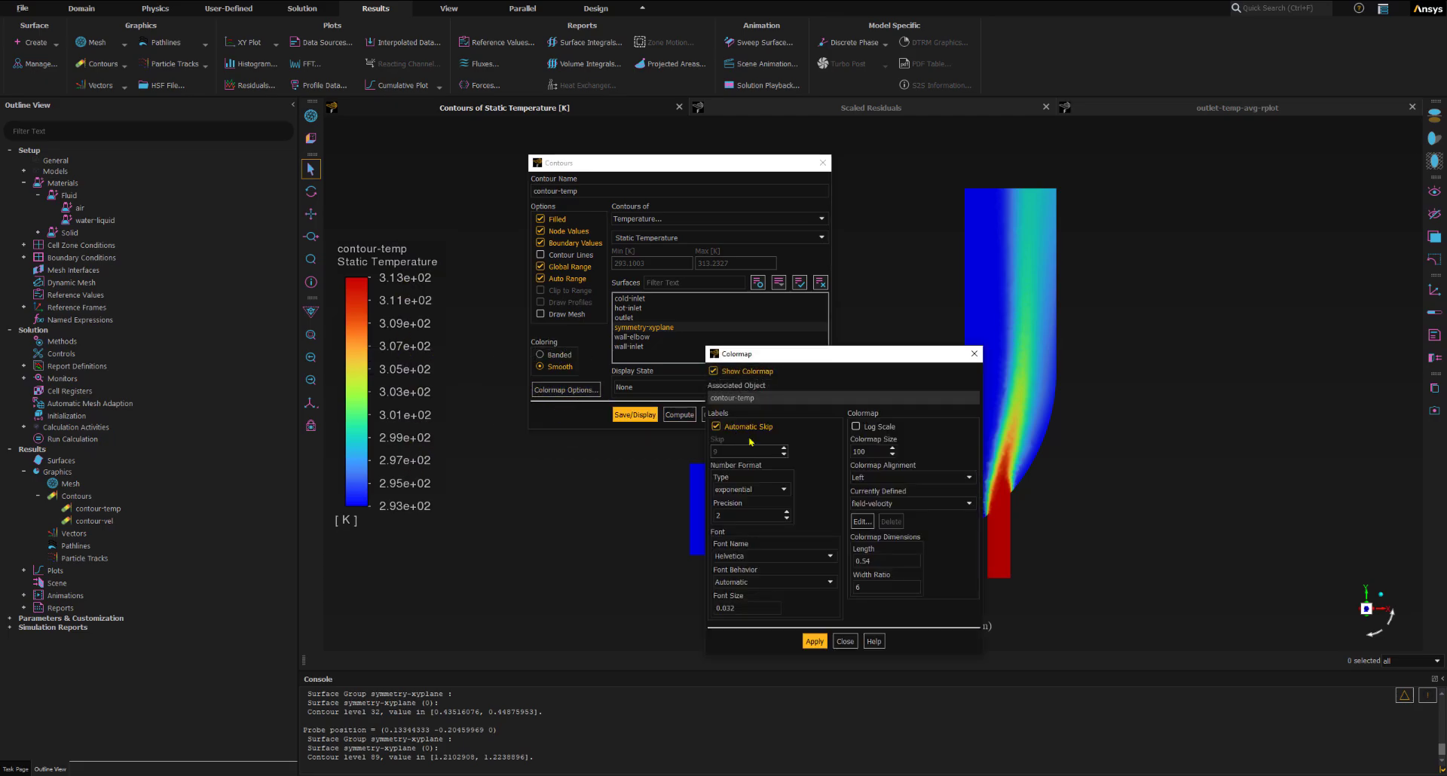
drag(767, 364, 535, 309)
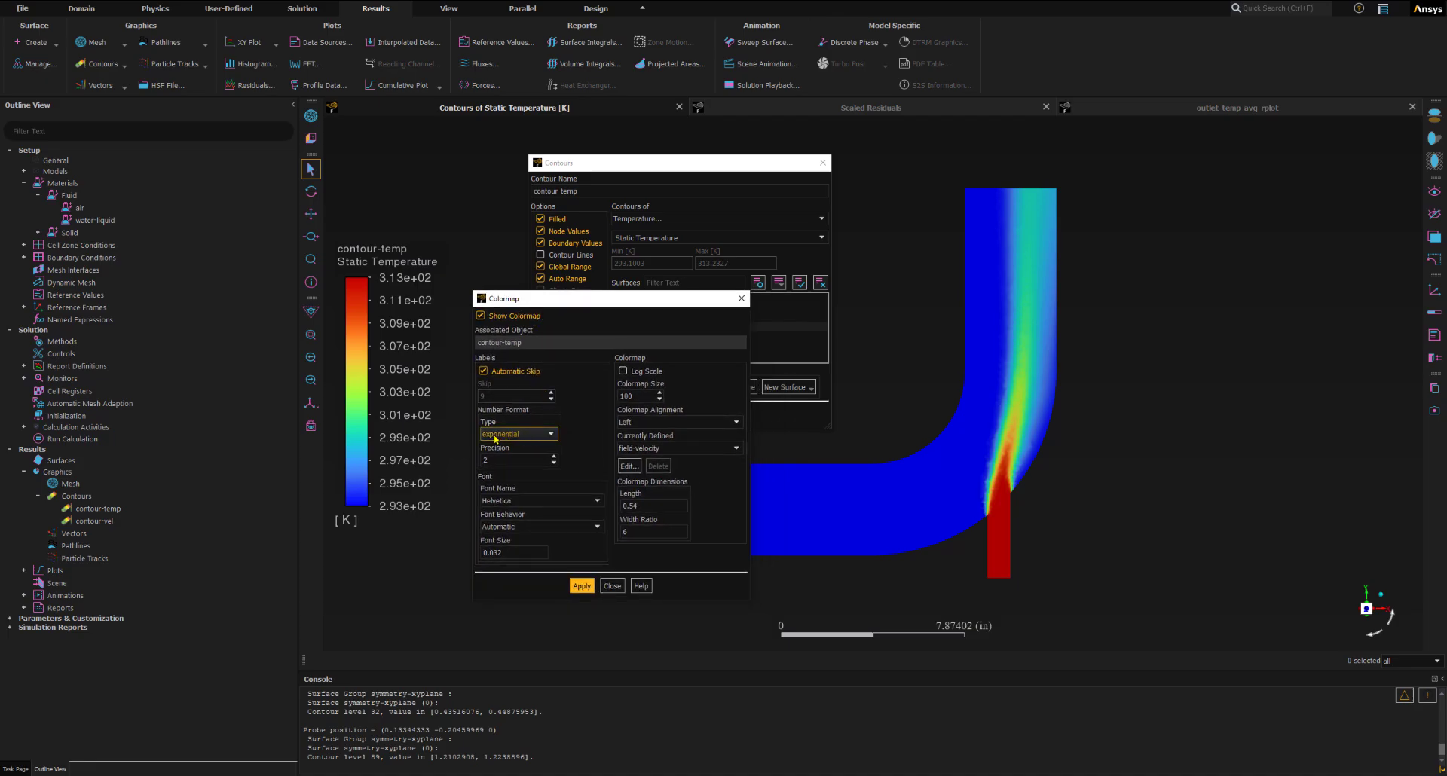
click(524, 435)
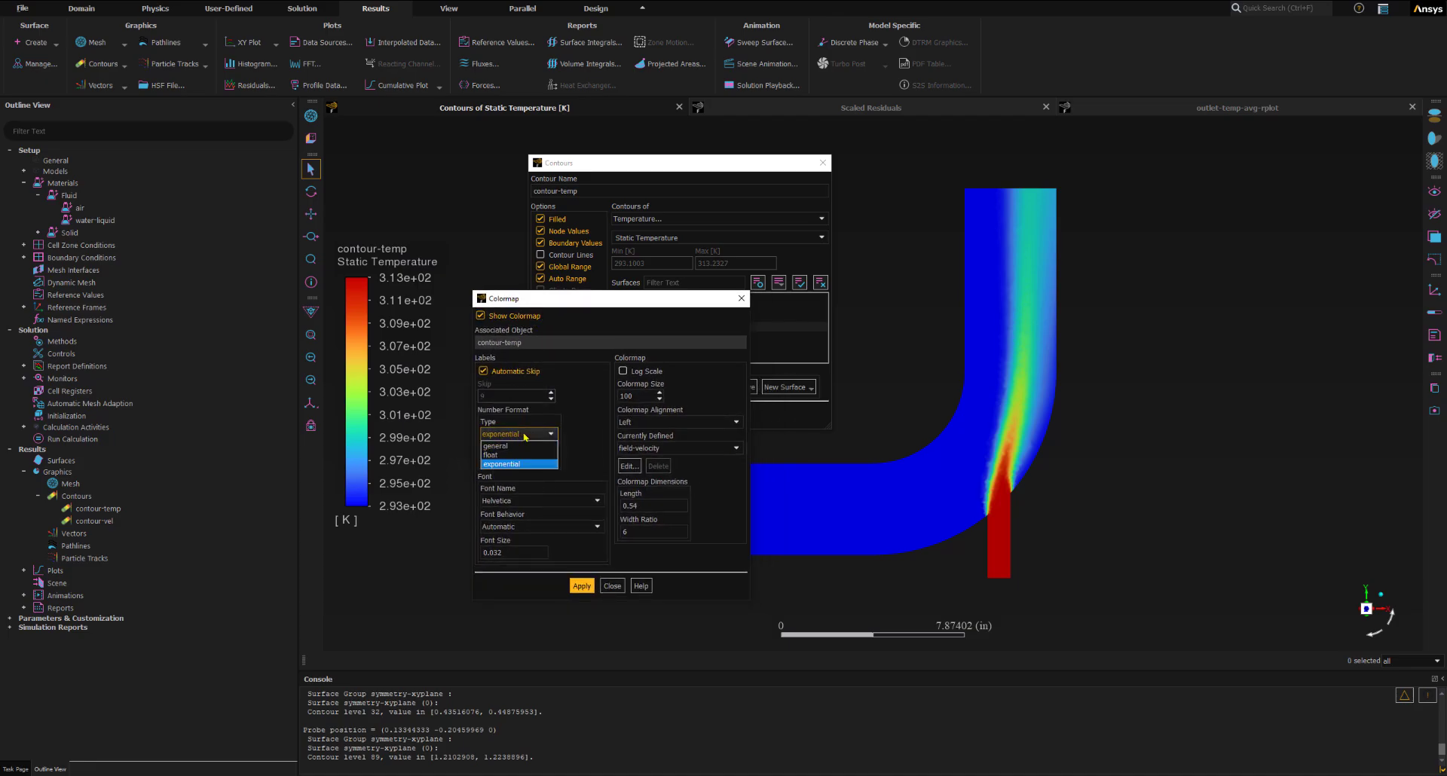
click(491, 455)
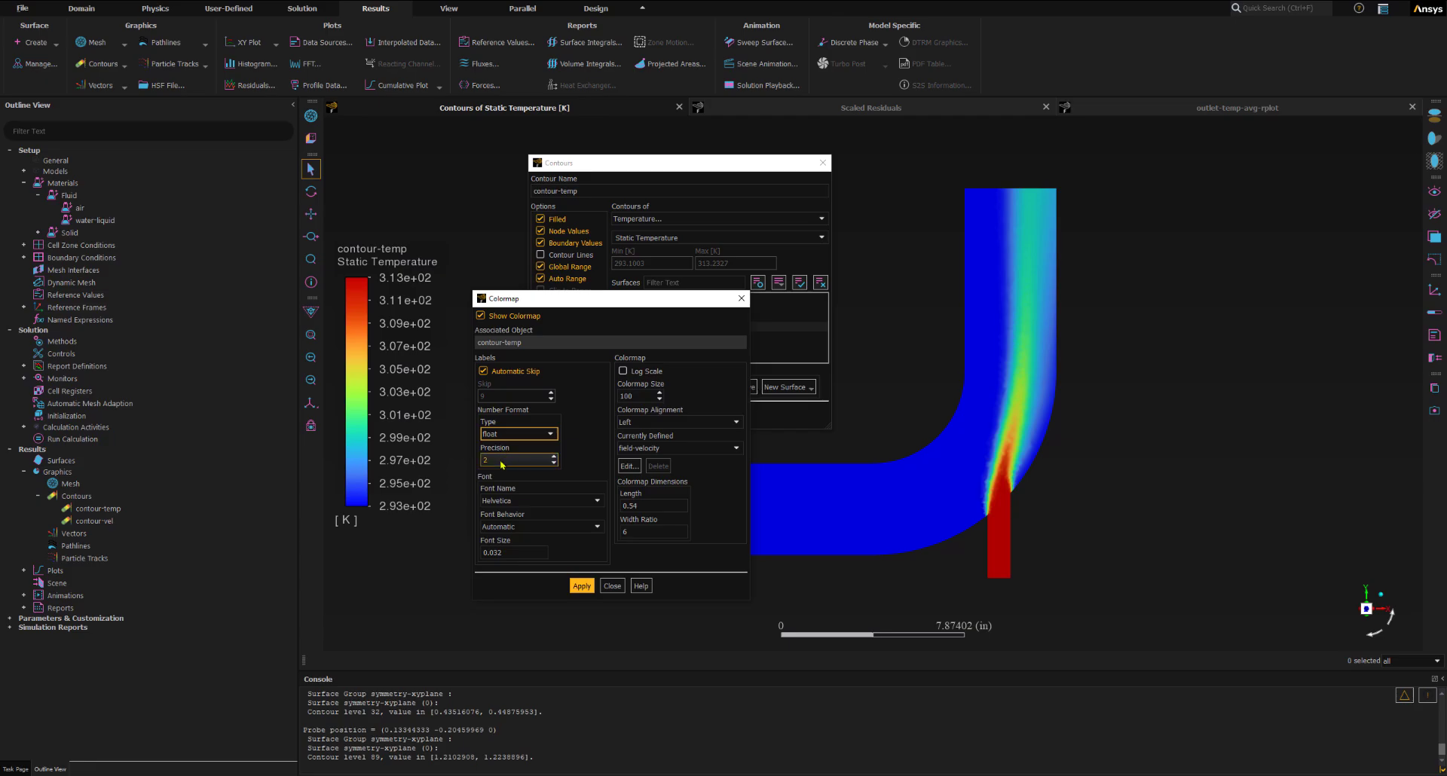
click(581, 587)
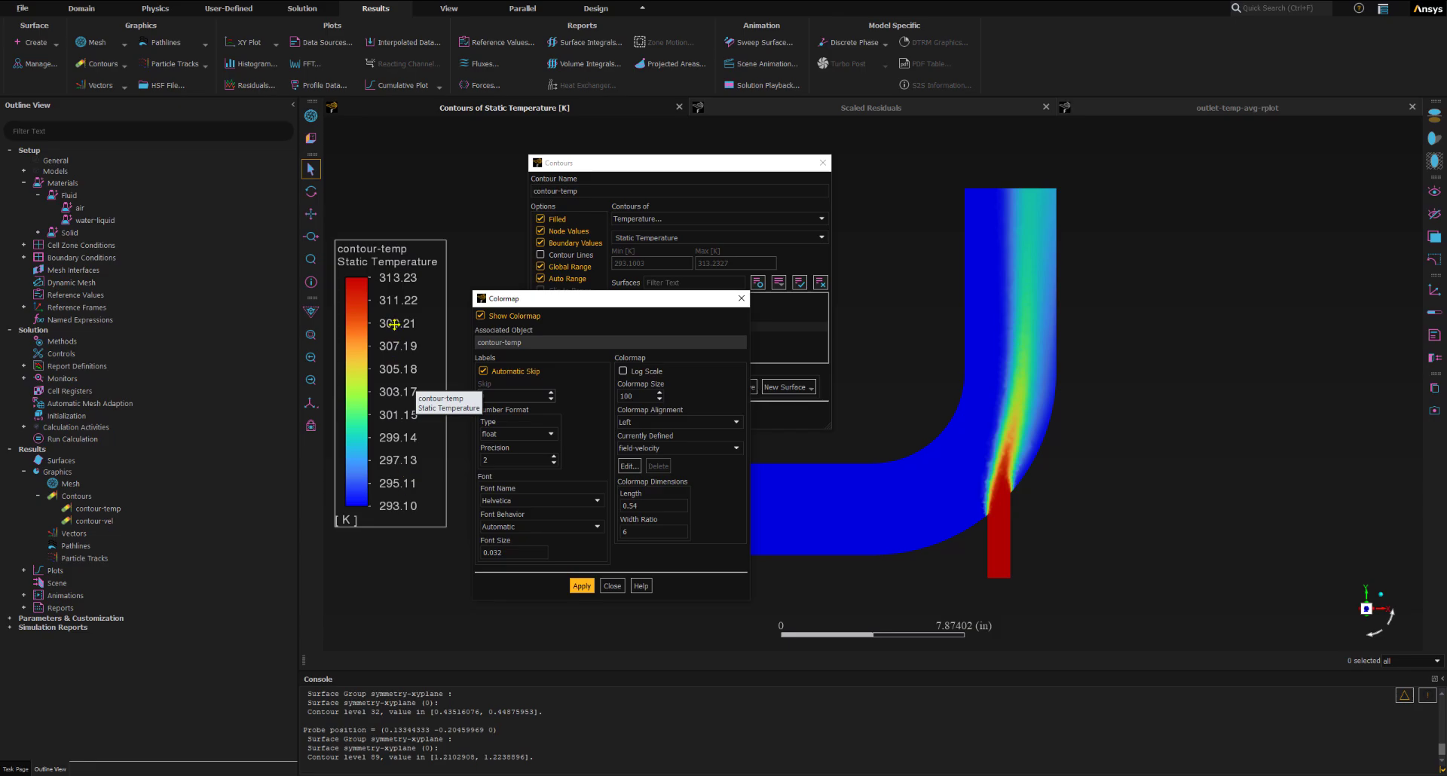
Return the contour-temp colormap labels to the exponential number format and close the colormap and contour settings
click(526, 435)
click(520, 461)
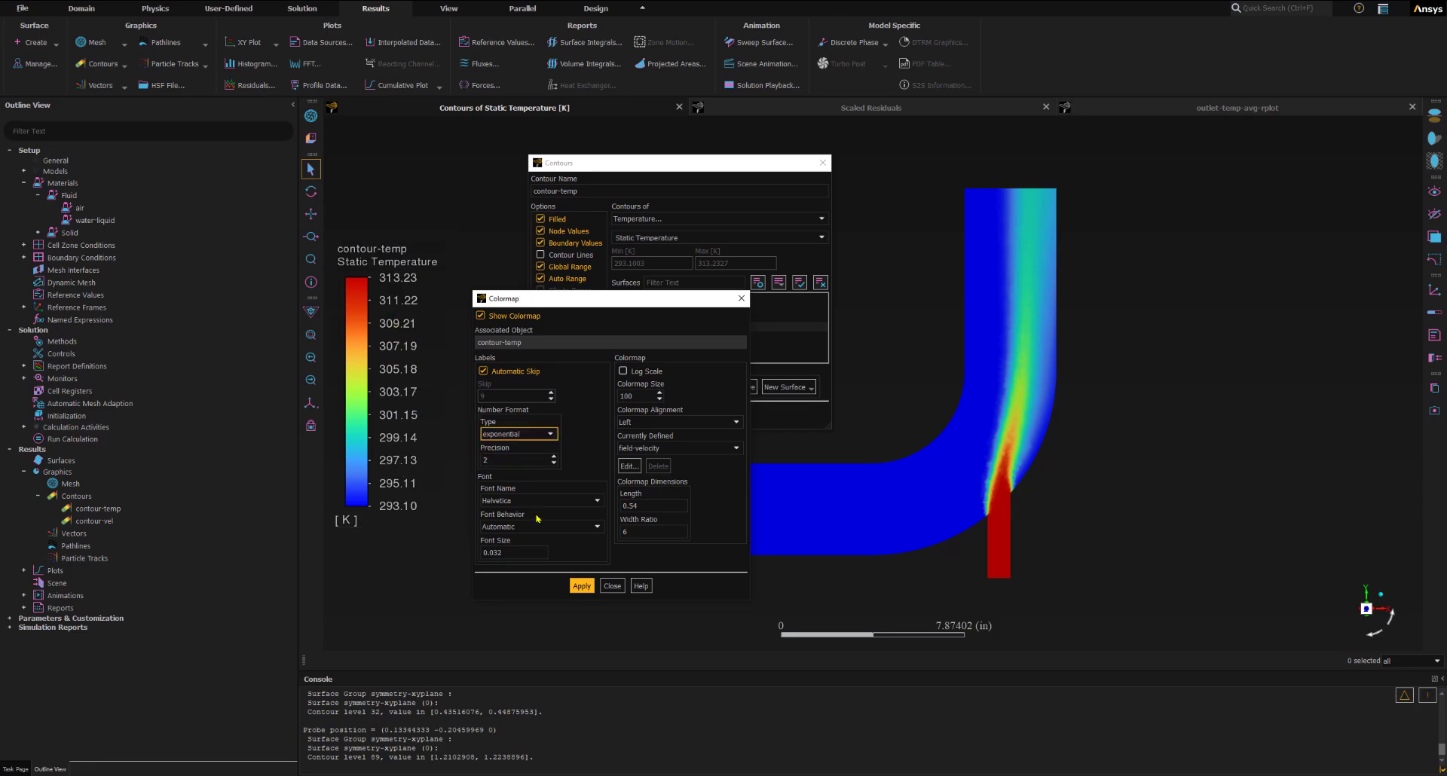
click(581, 587)
click(612, 586)
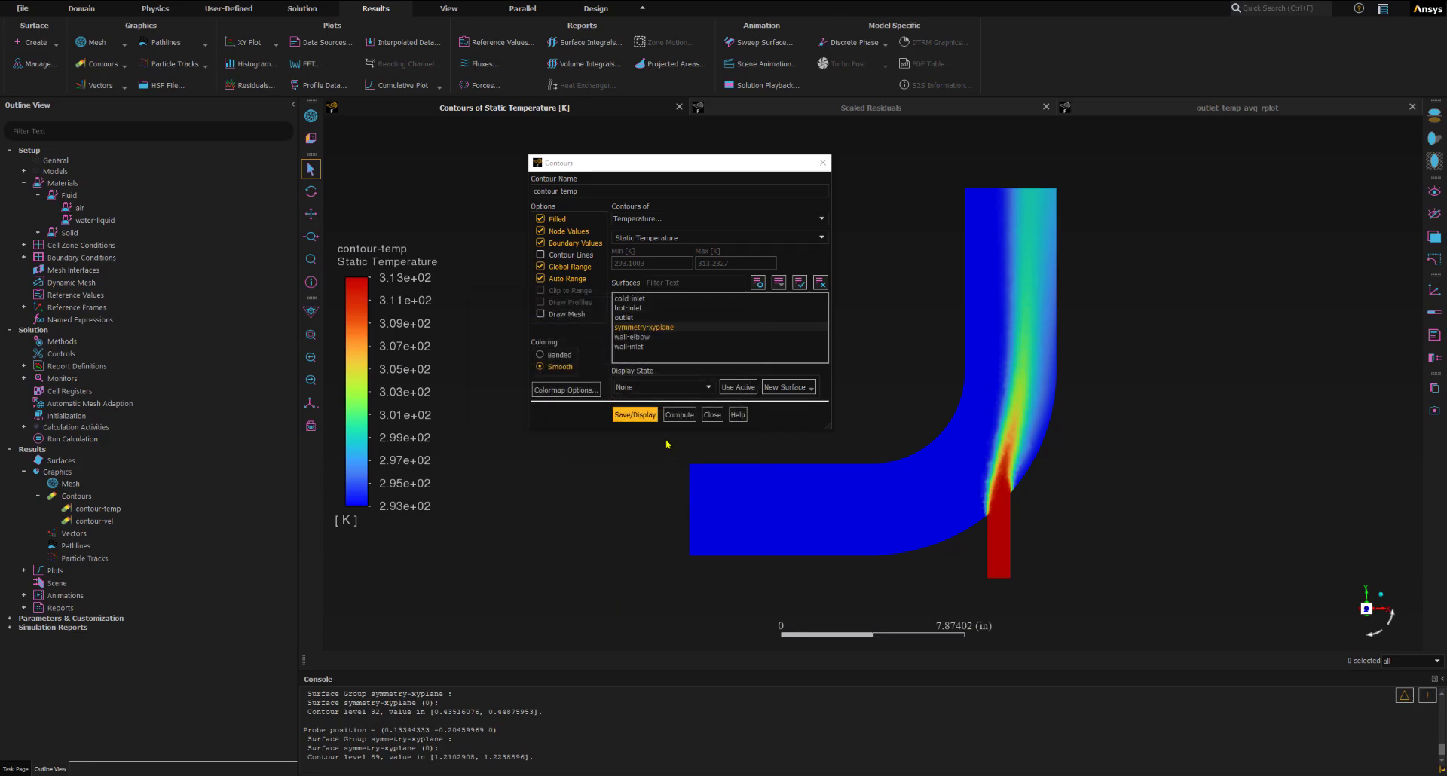
click(712, 416)
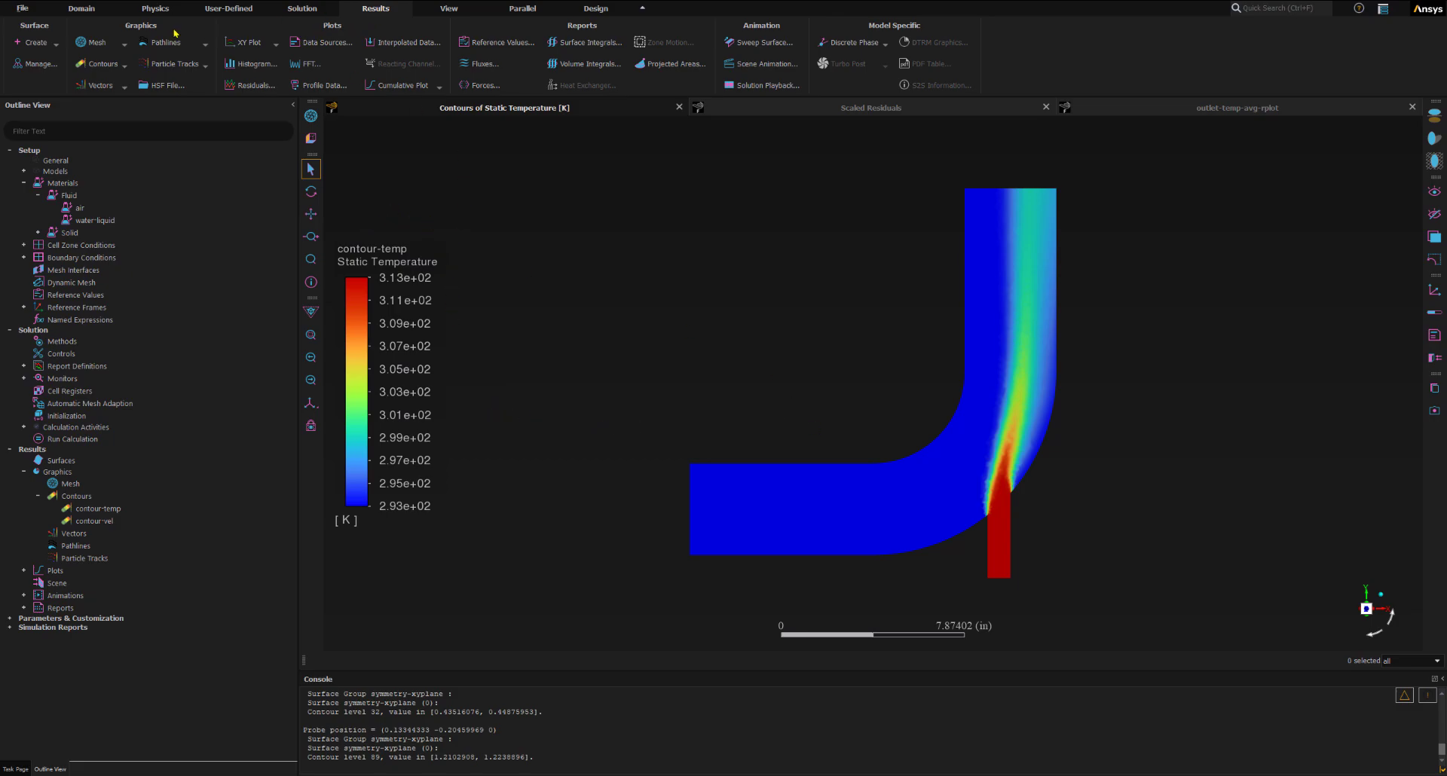
Create a velocity vector plot named vector-vel on the symmetry-xyplane surface, display it and locate it in the outline
click(118, 89)
drag(730, 348, 461, 193)
text(vector-vel)
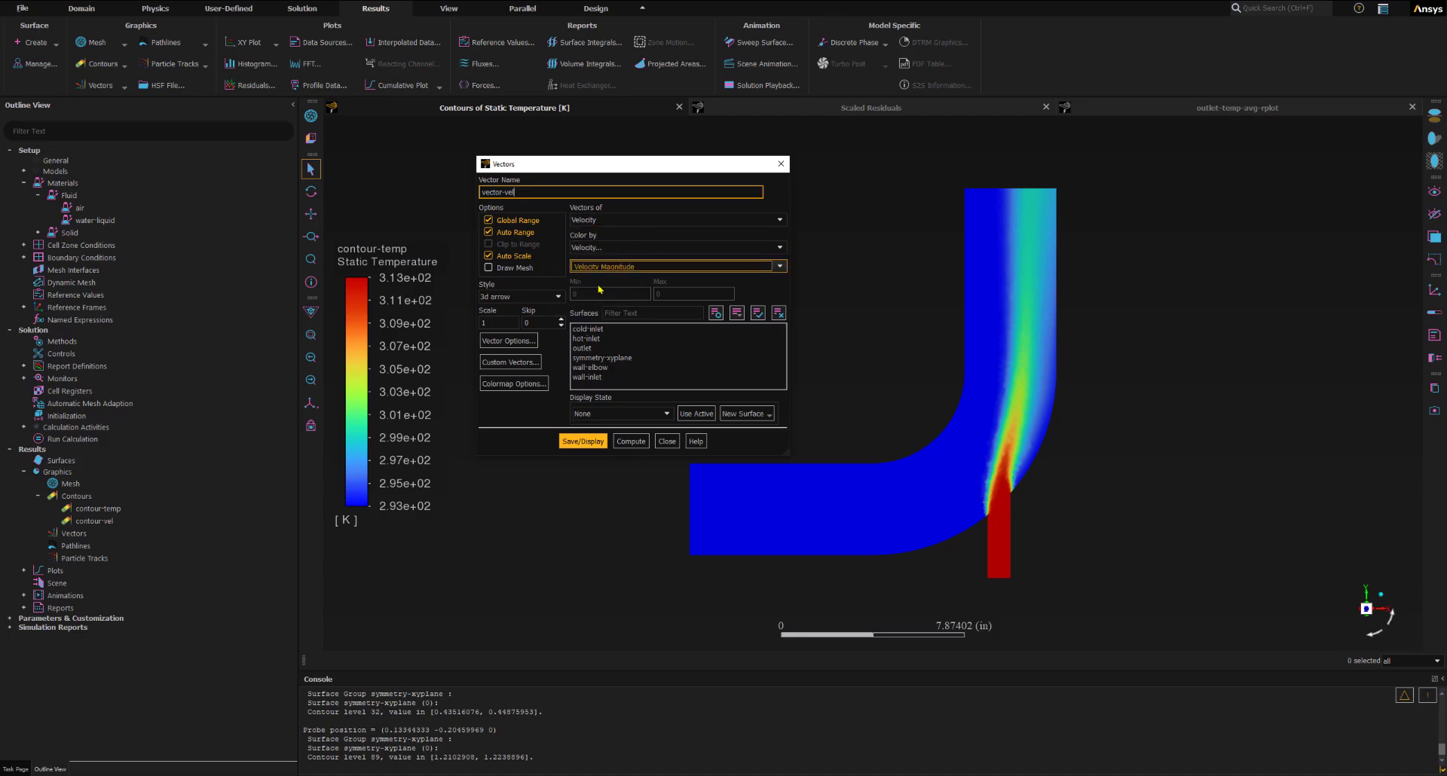
click(618, 359)
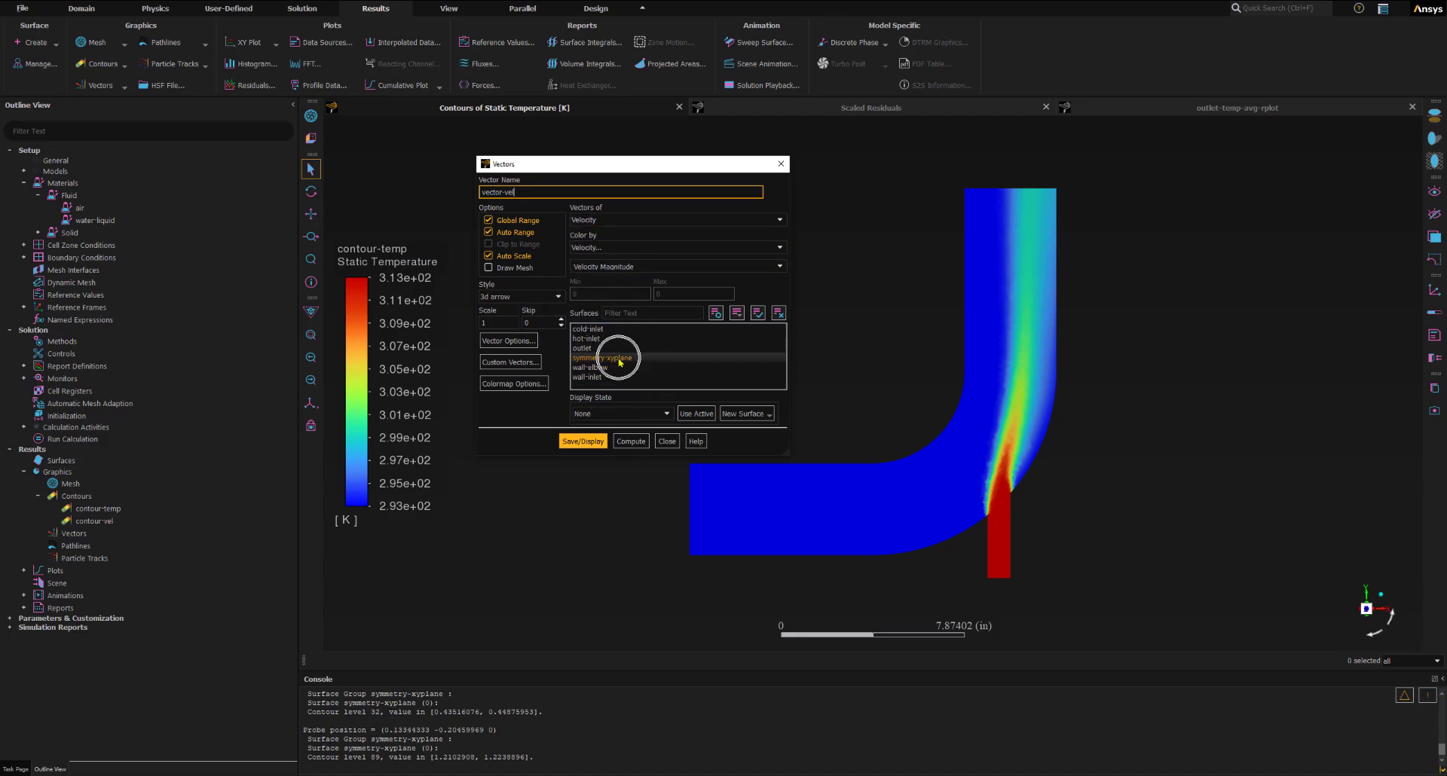
click(575, 443)
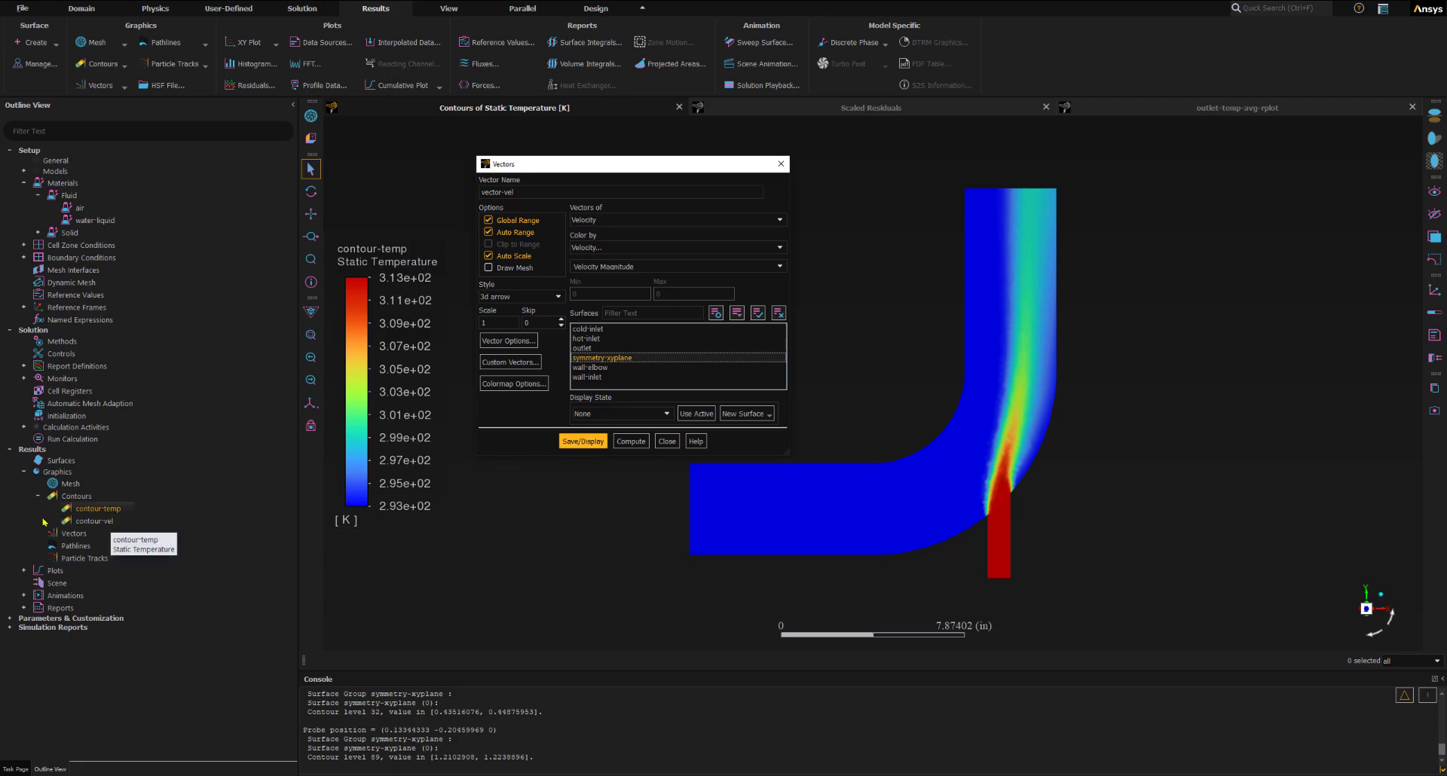
click(575, 443)
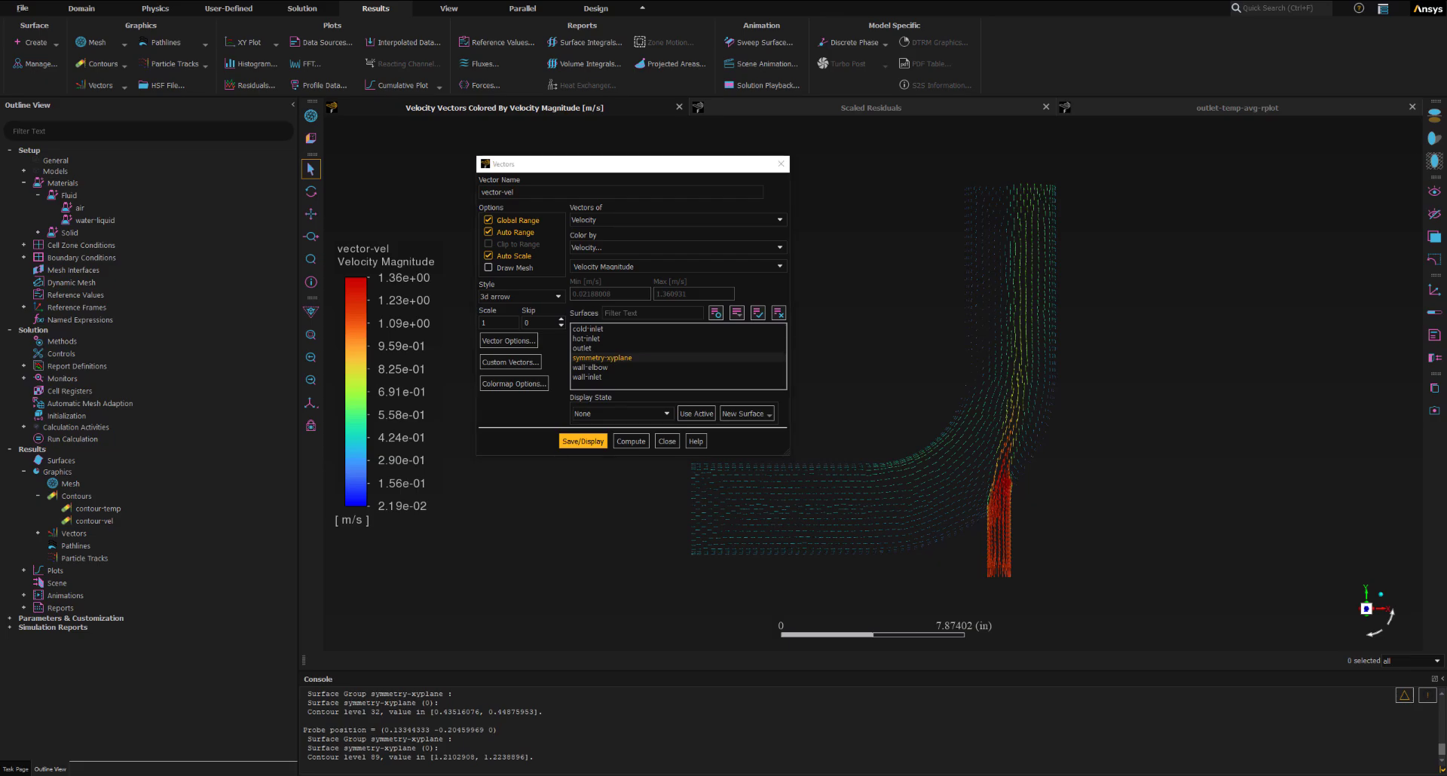
click(38, 534)
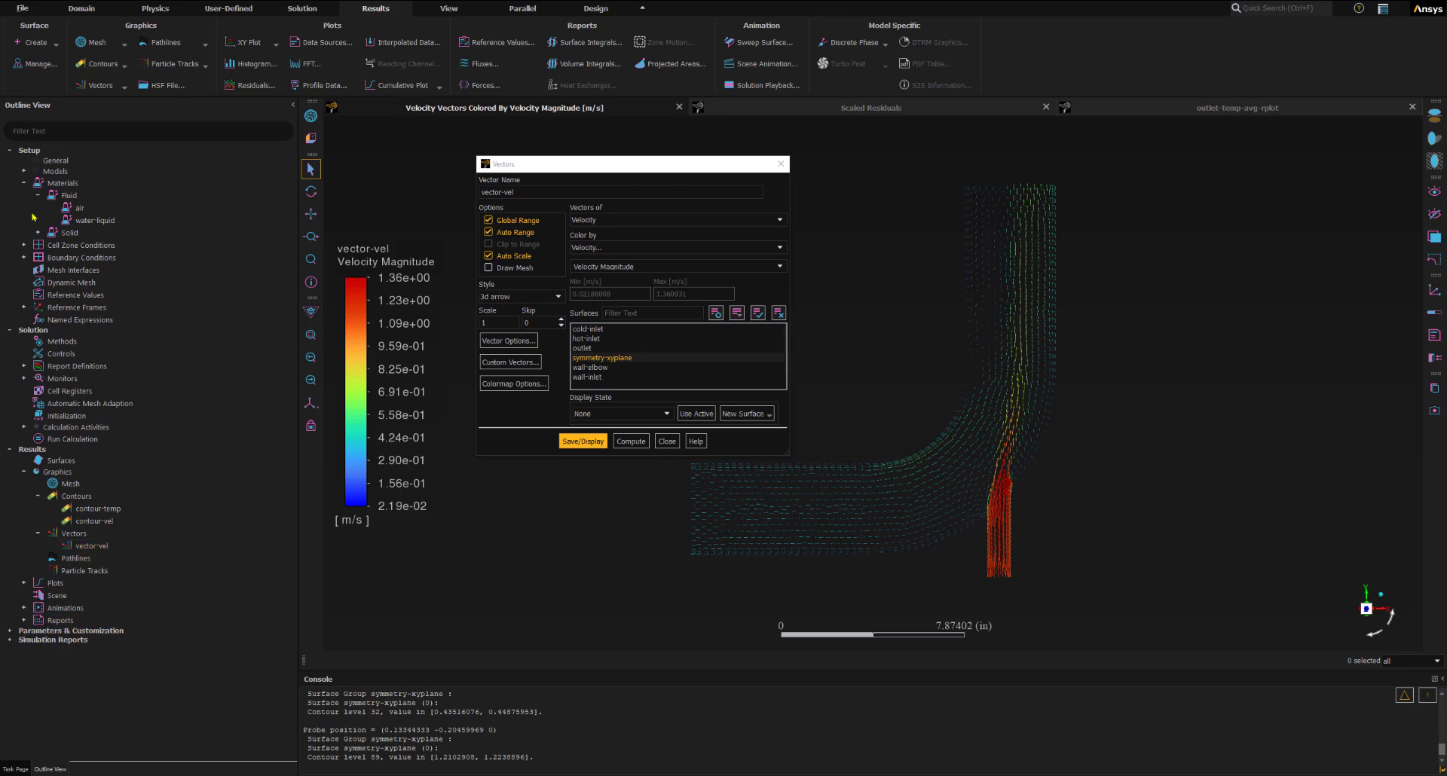
click(77, 546)
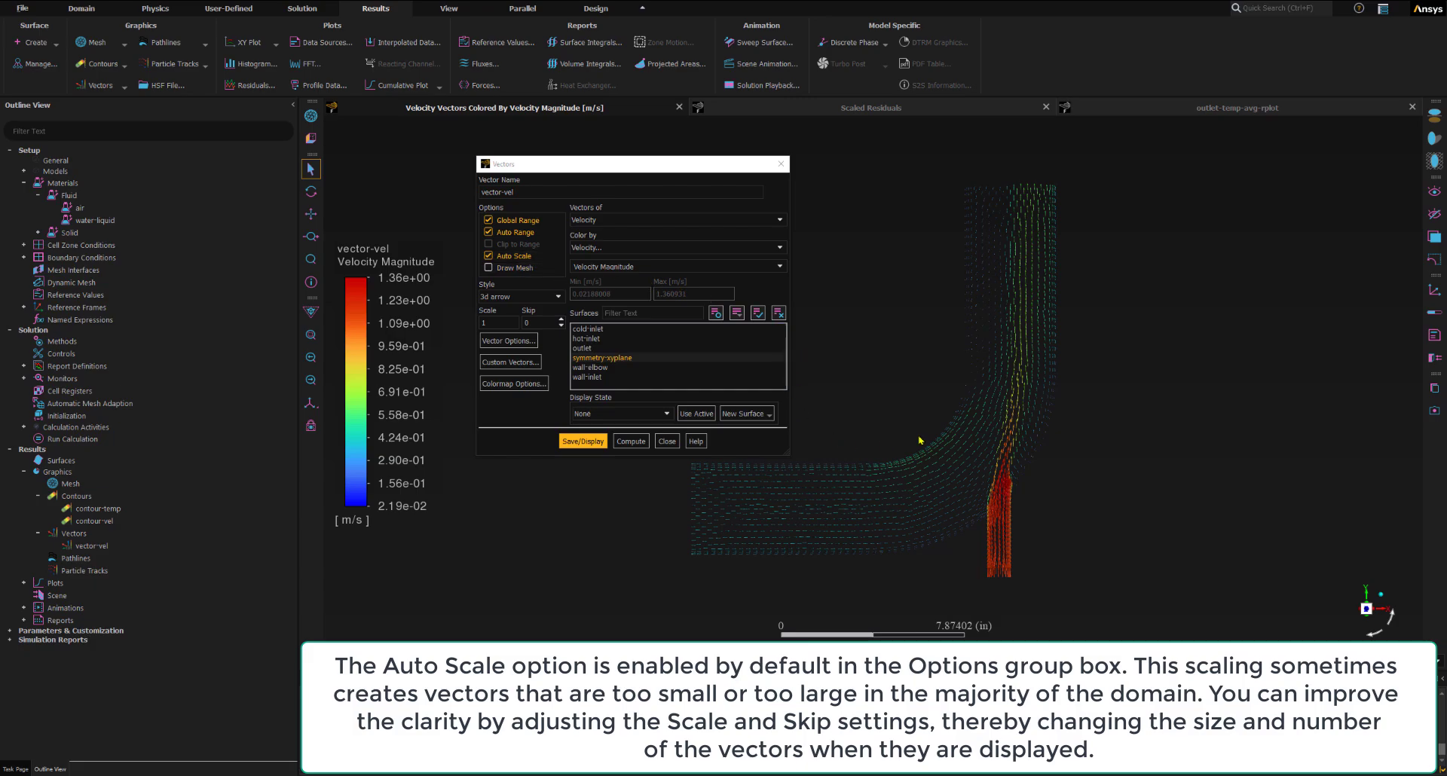
Set the vector-vel scale to 4 and redisplay the vectors
click(949, 391)
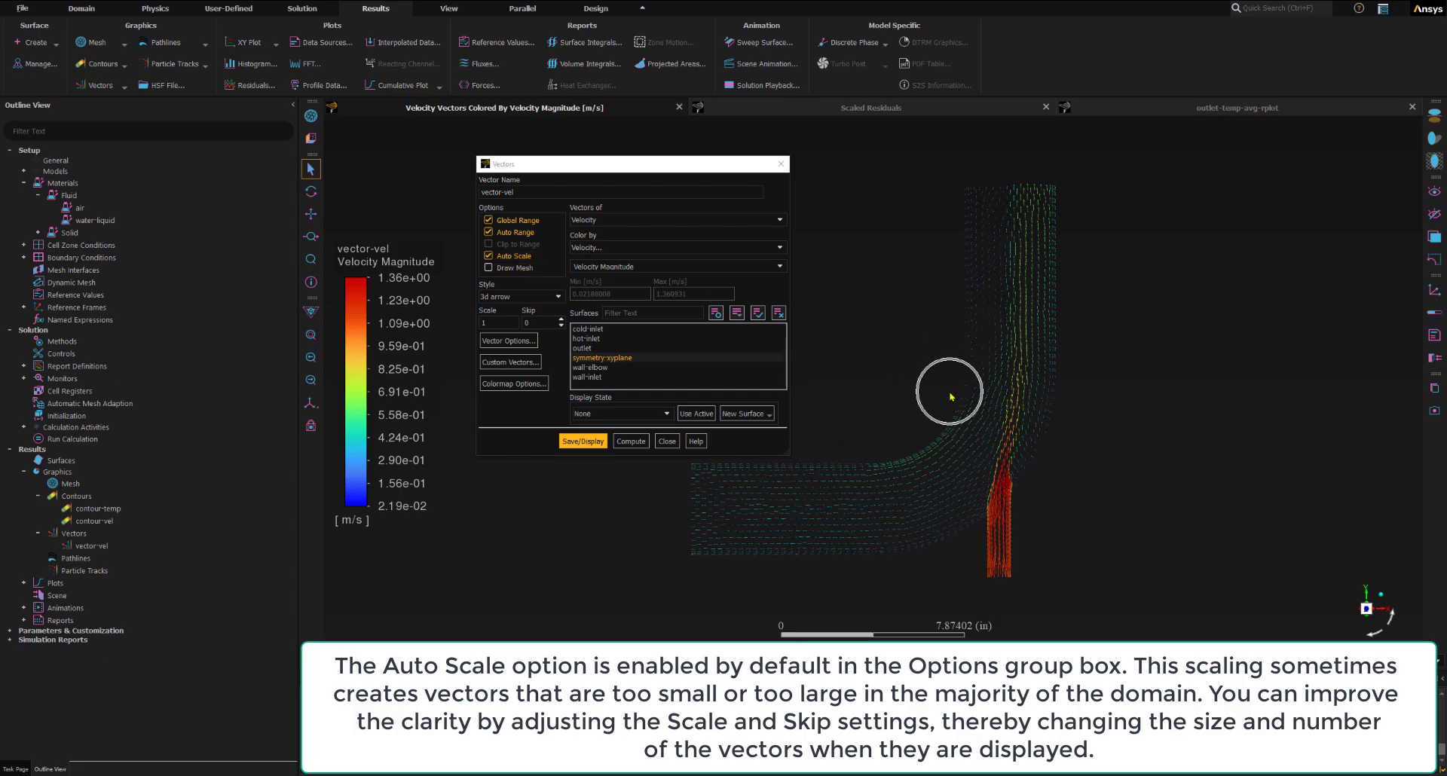
click(529, 322)
drag(609, 166, 584, 114)
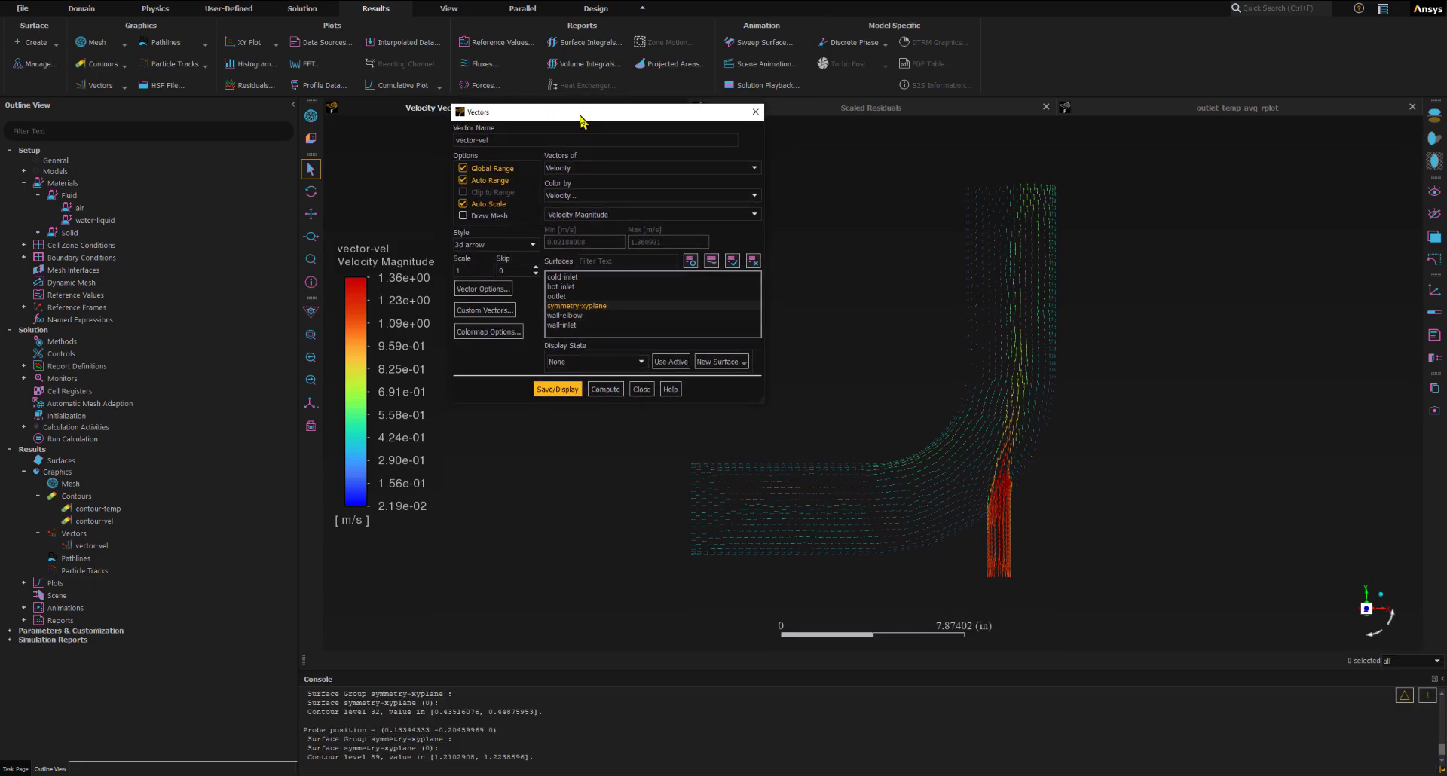
double_click(470, 272)
click(549, 389)
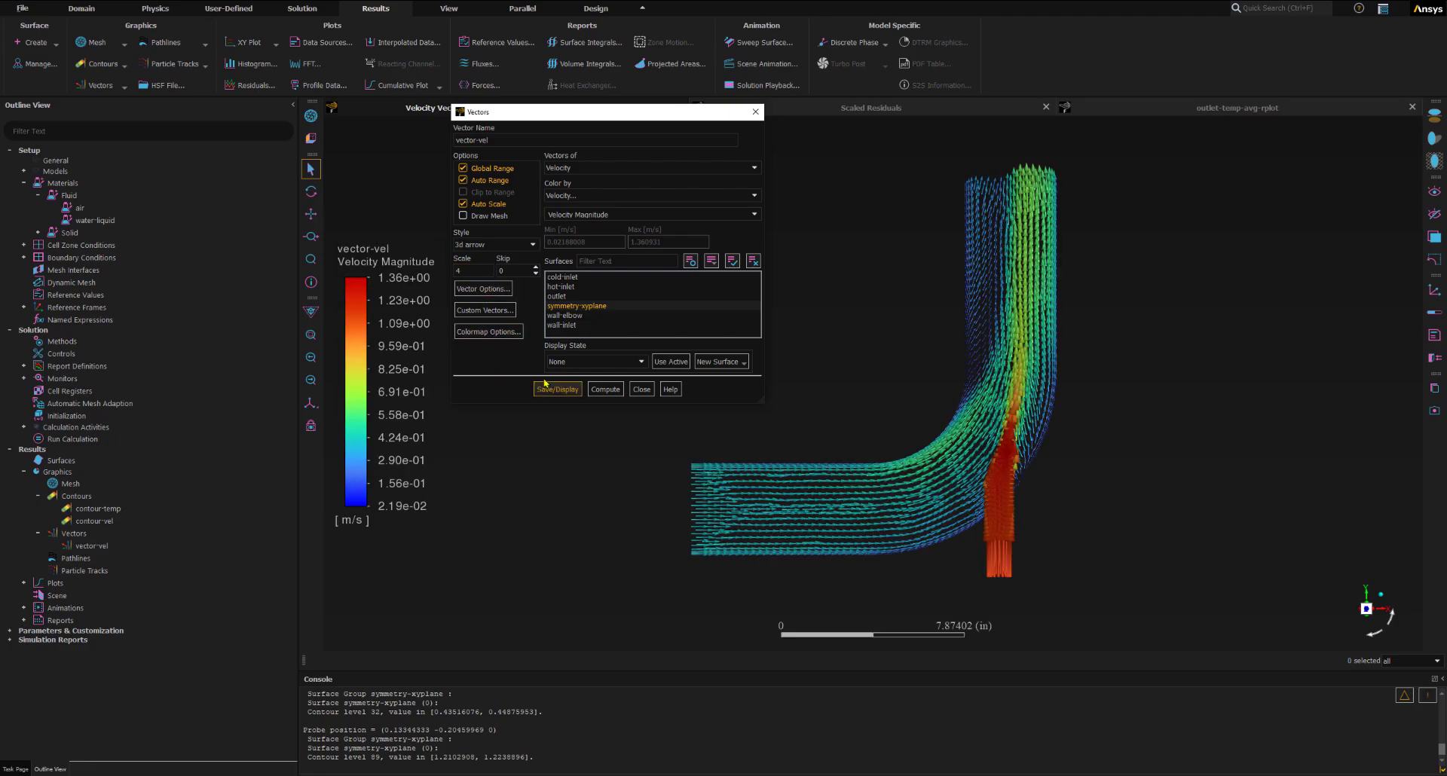
Set the vector-vel skip to 2, redisplay the vectors fitted to the view and close the vector settings
double_click(502, 270)
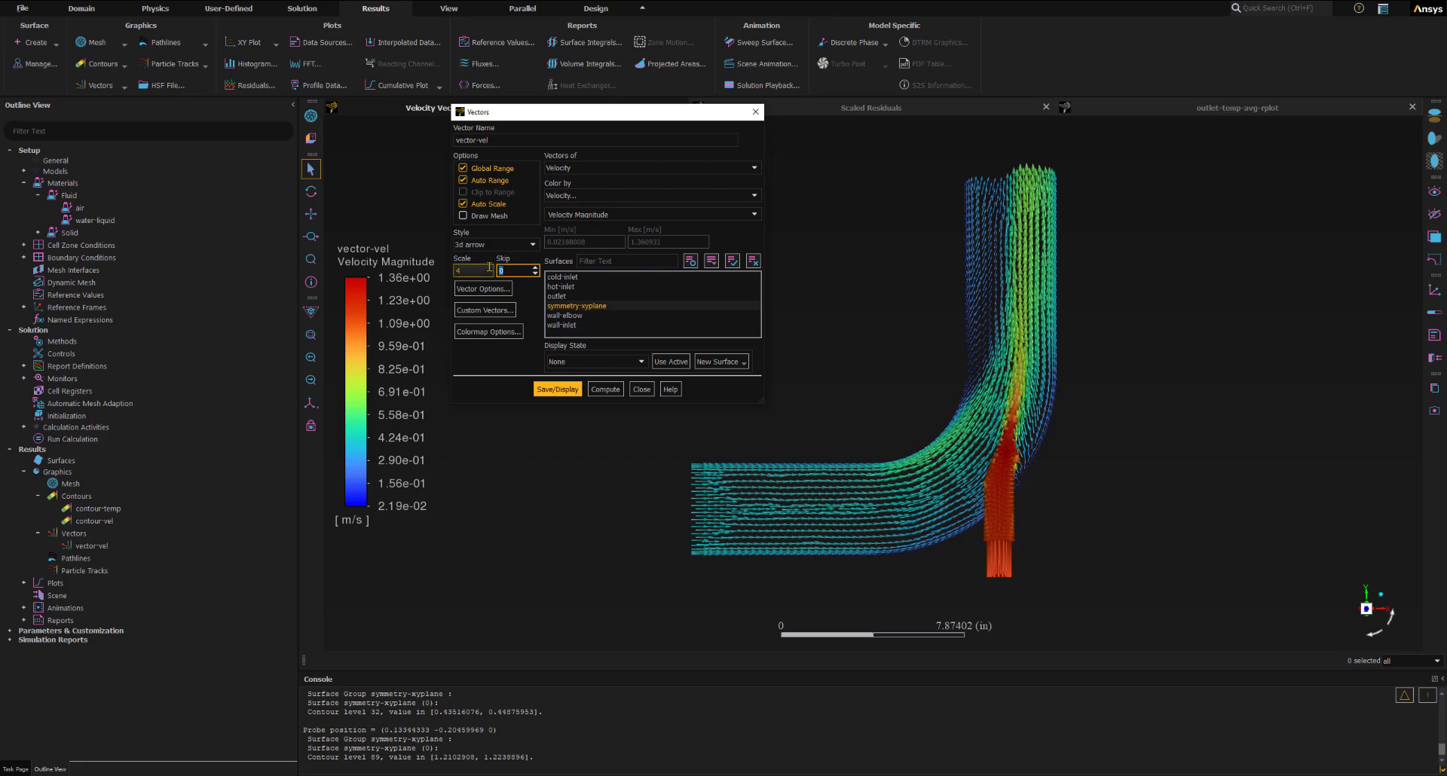
text(2)
click(542, 391)
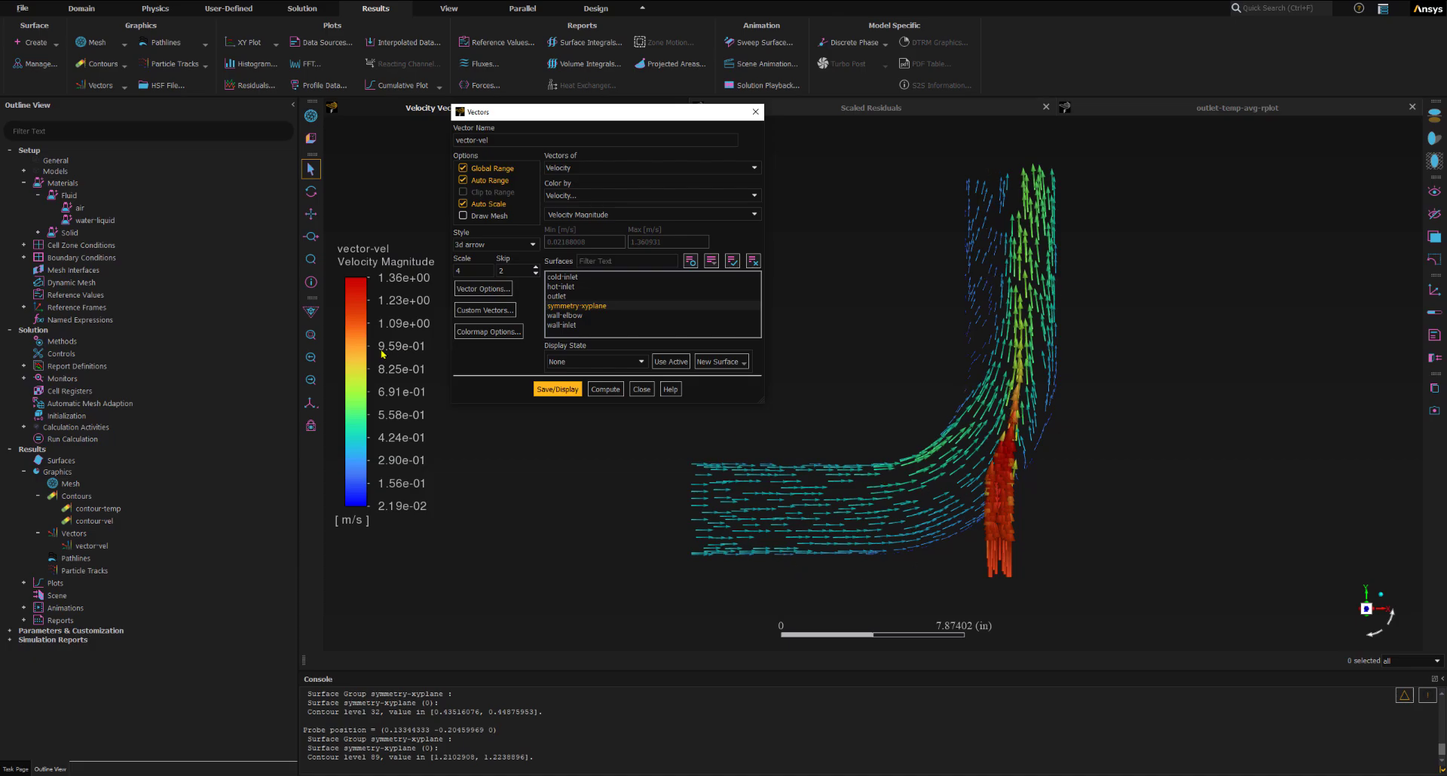
click(311, 335)
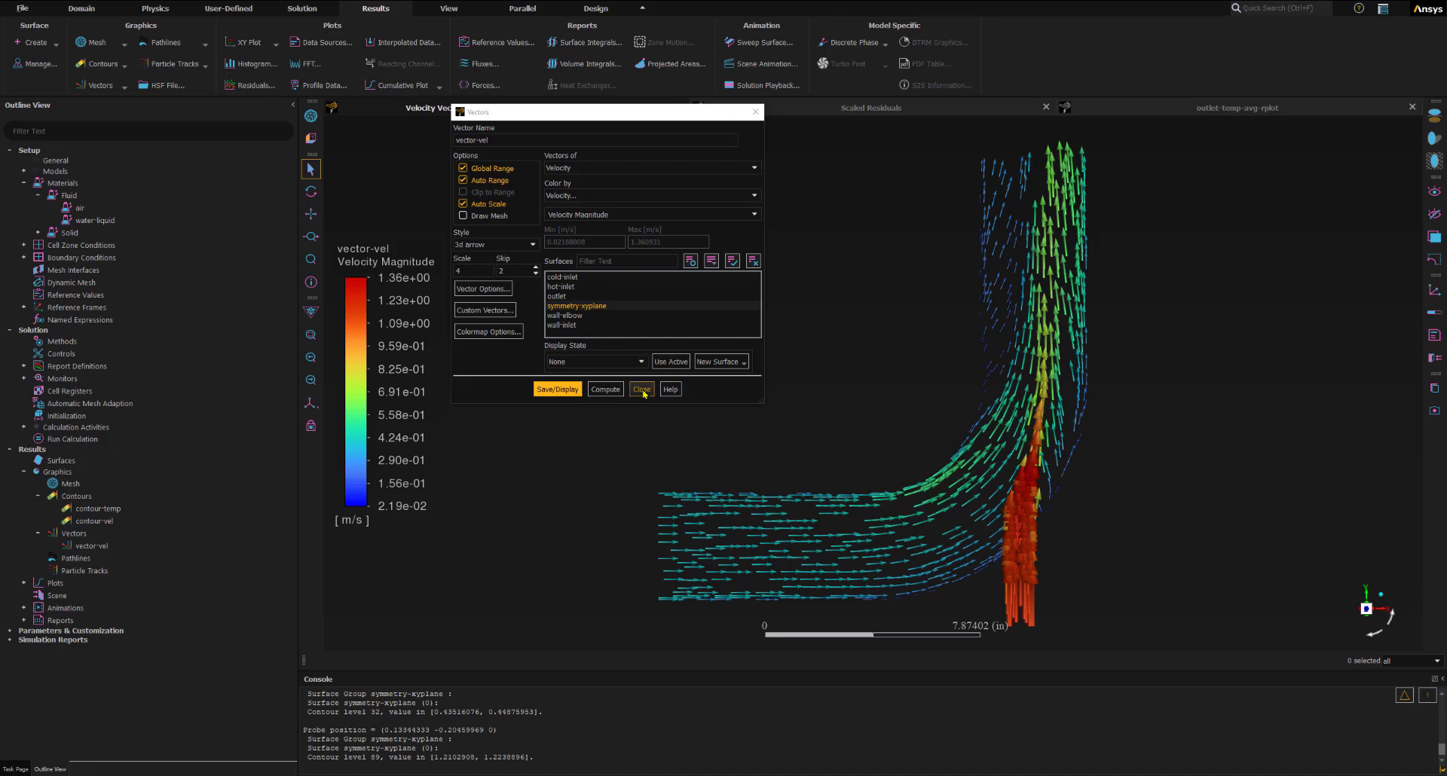
click(578, 391)
click(642, 390)
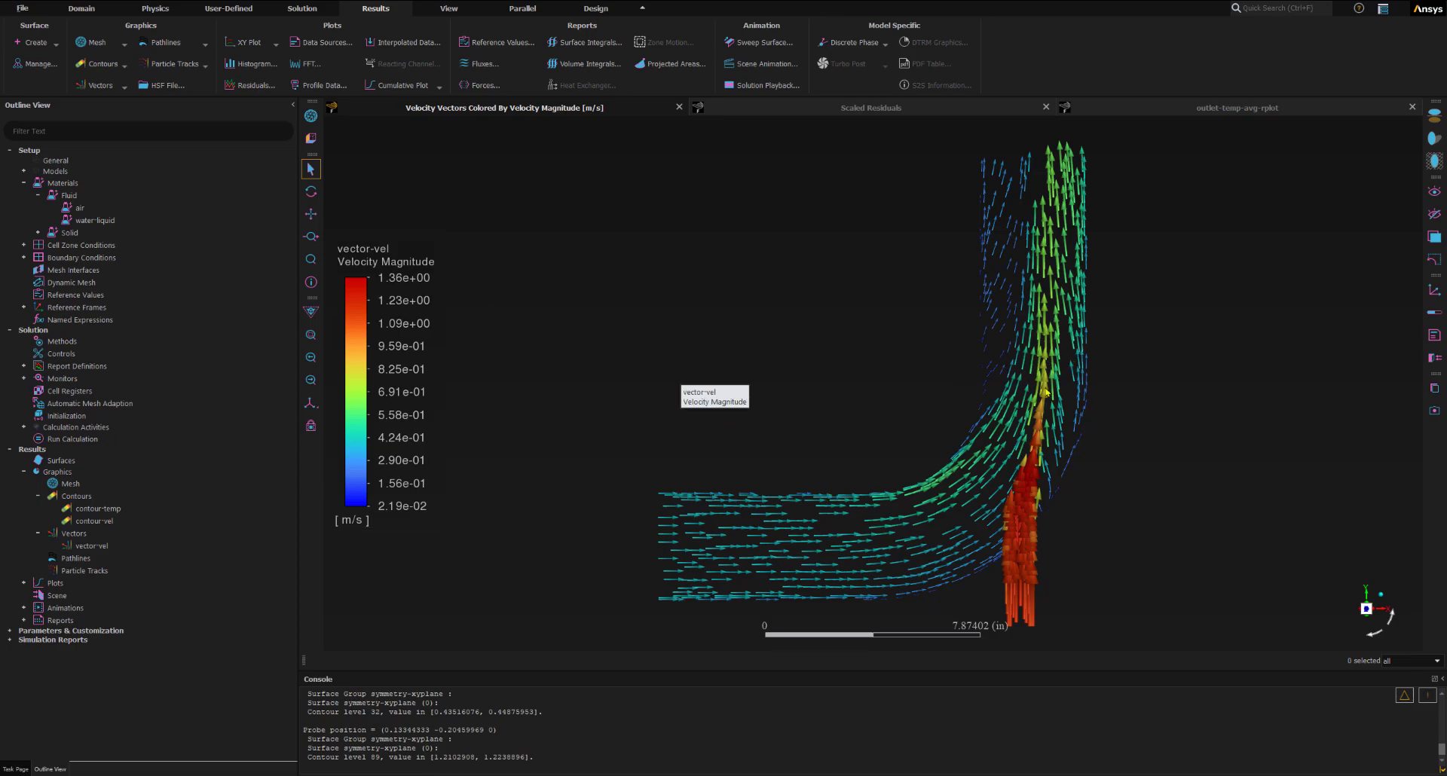
Examine the velocity vectors up close where the small inlet joins the elbow, and return to the fitted view
scroll(1076, 394, up, 5)
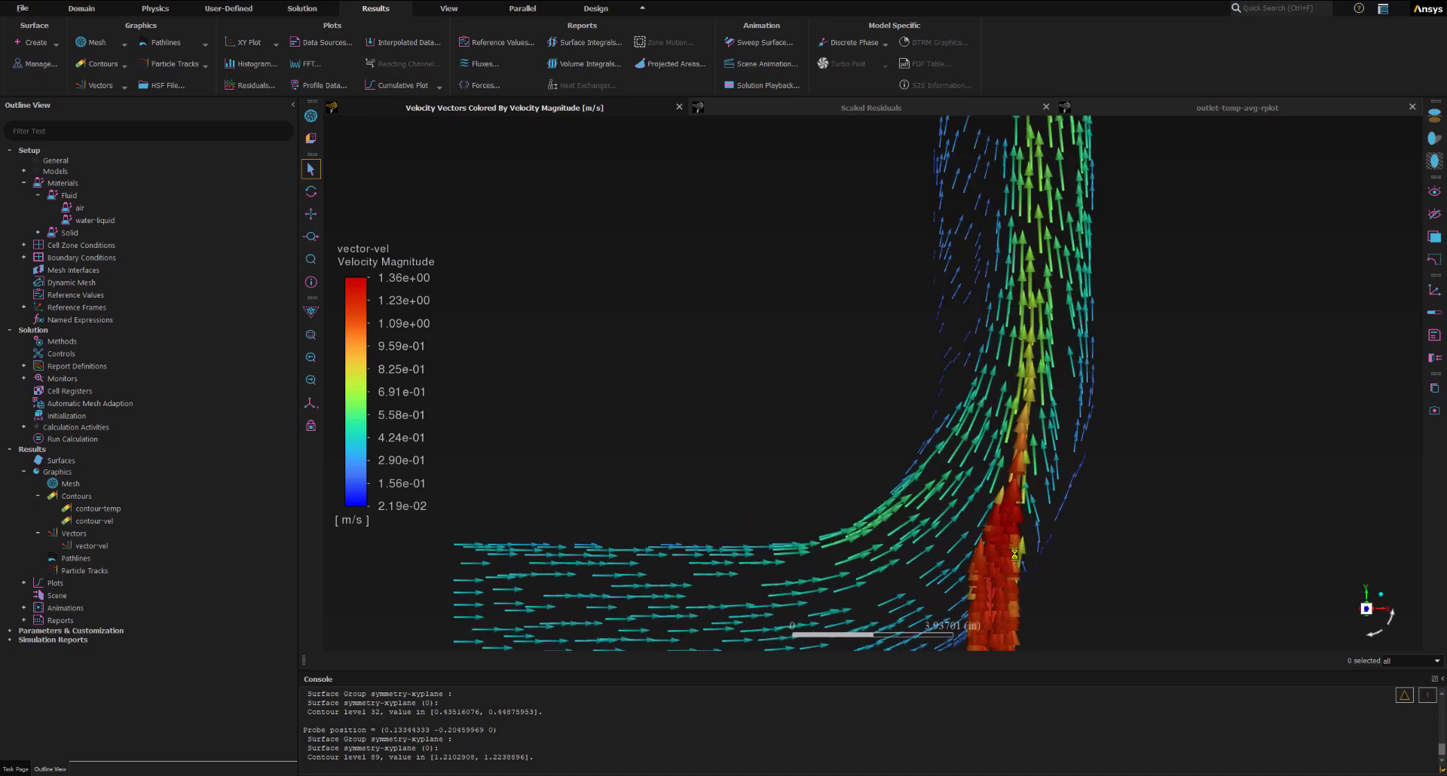
ctrl+middle_drag(999, 359, 988, 271)
ctrl+middle_drag(998, 542, 1039, 536)
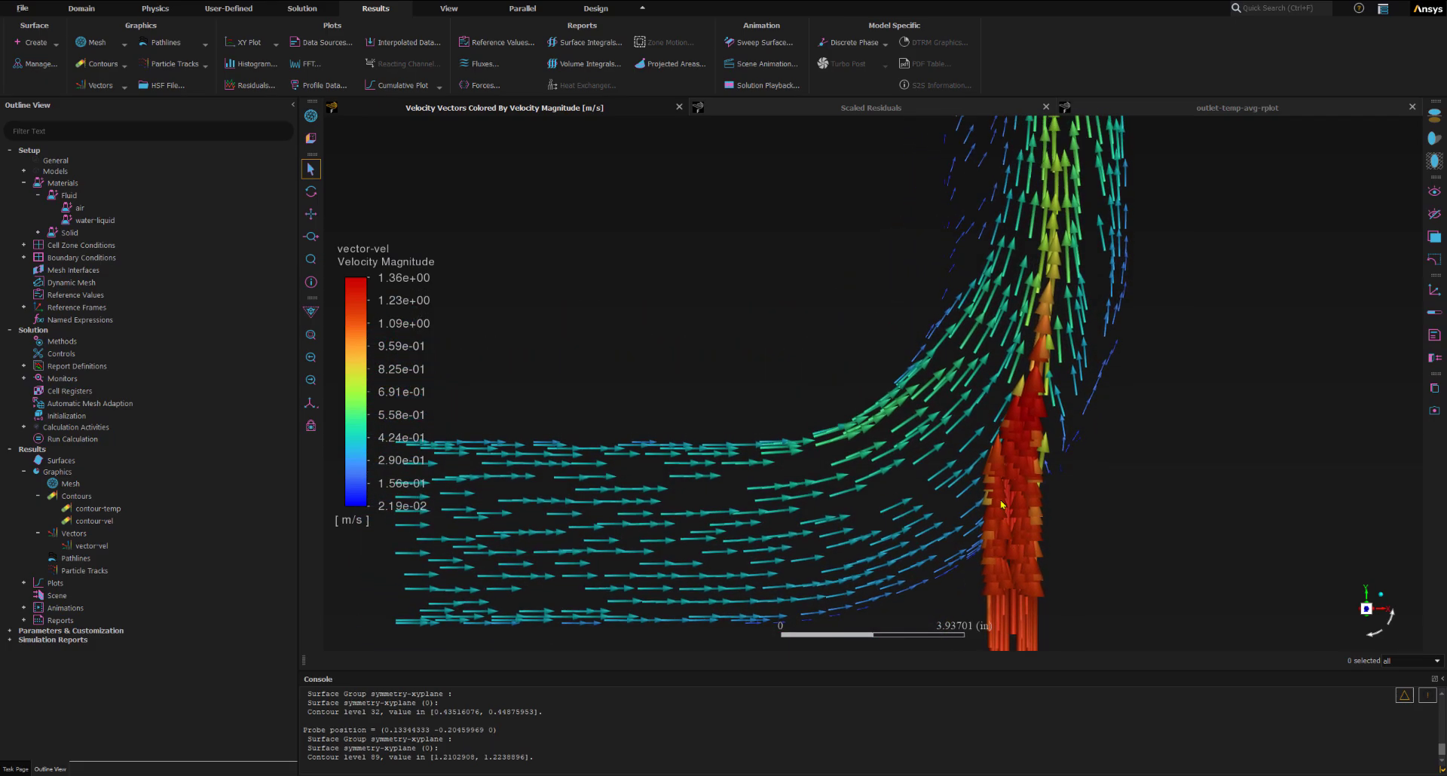
mouse_move(1037, 443)
ctrl+middle_down()
mouse_move(1003, 486)
mouse_move(1018, 444)
ctrl+middle_up()
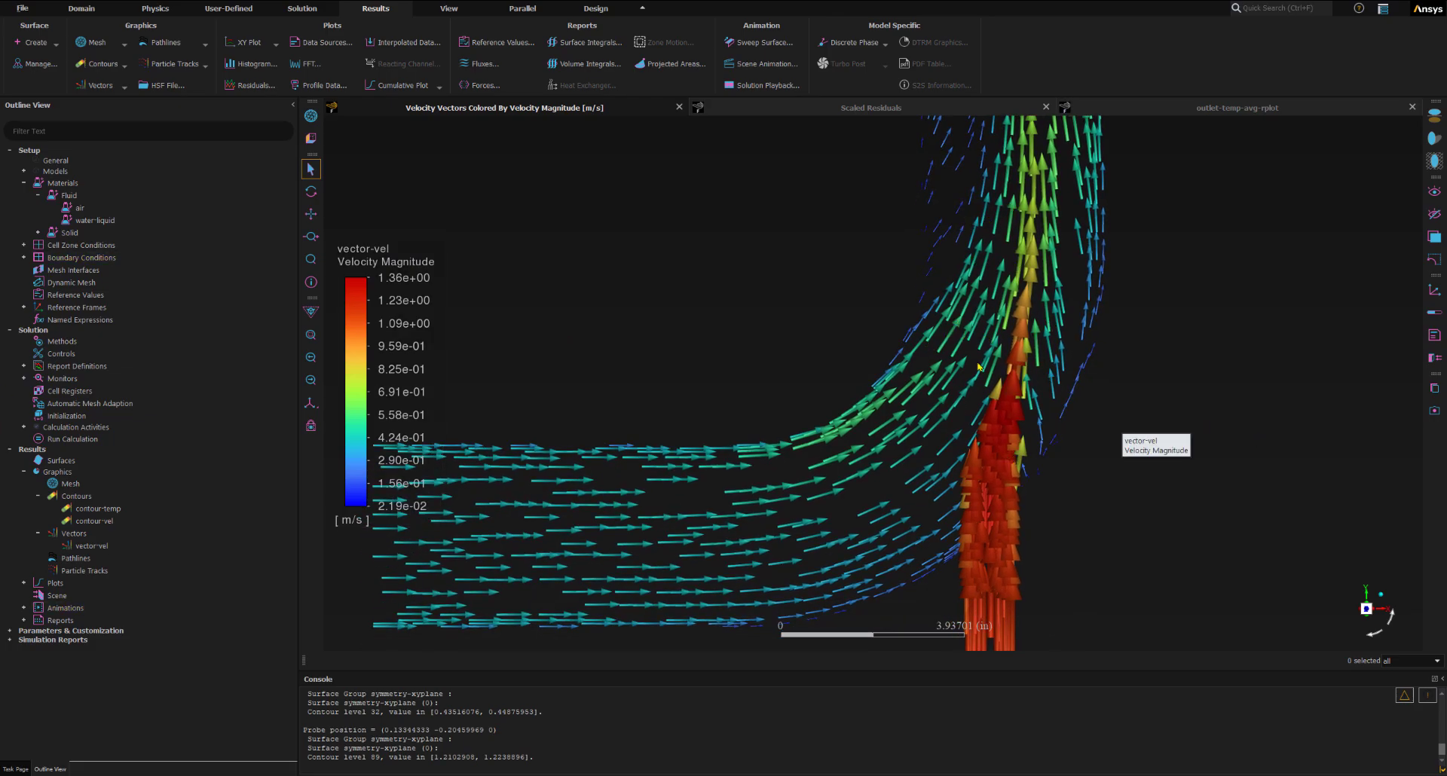
click(998, 458)
click(311, 334)
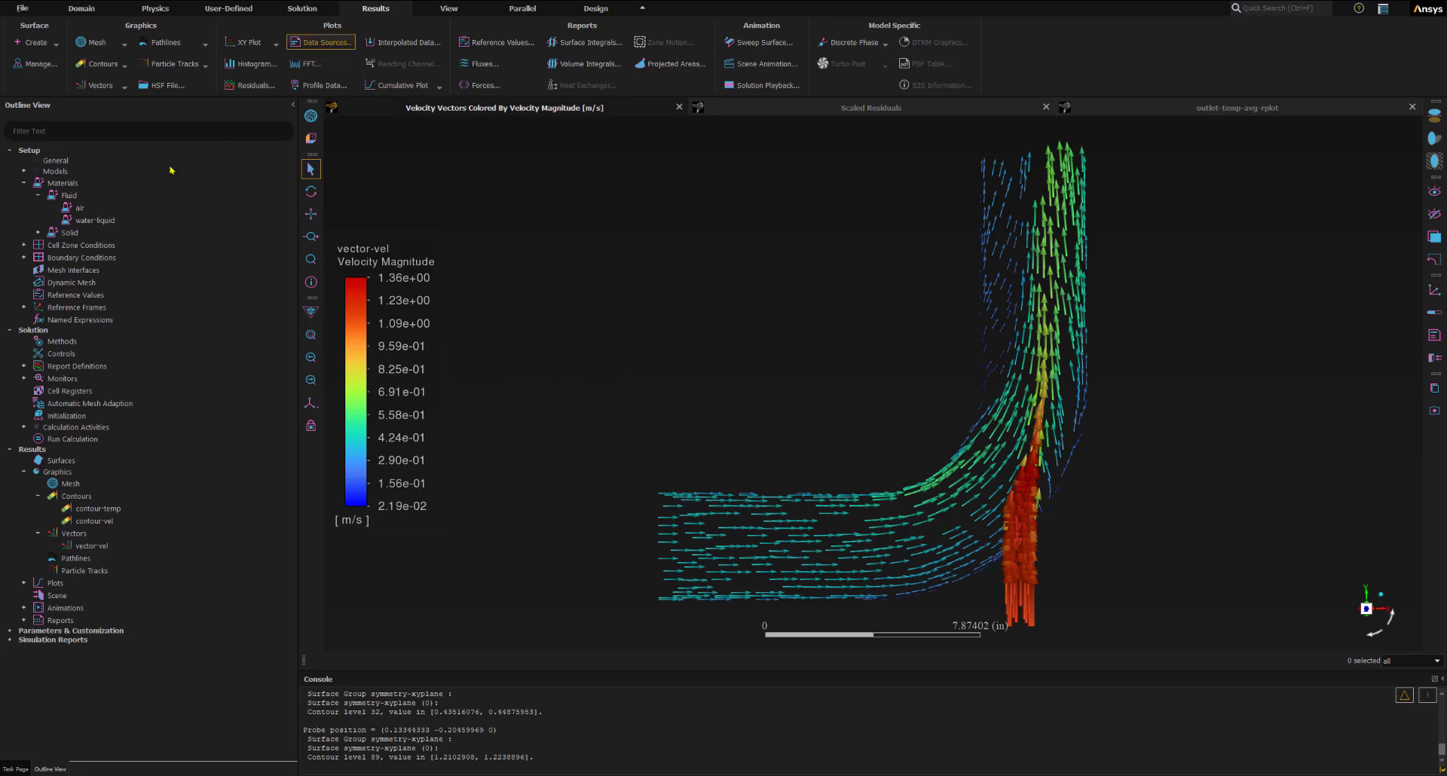
Start a new iso-surface and name it z=0_outlet
click(370, 11)
click(55, 45)
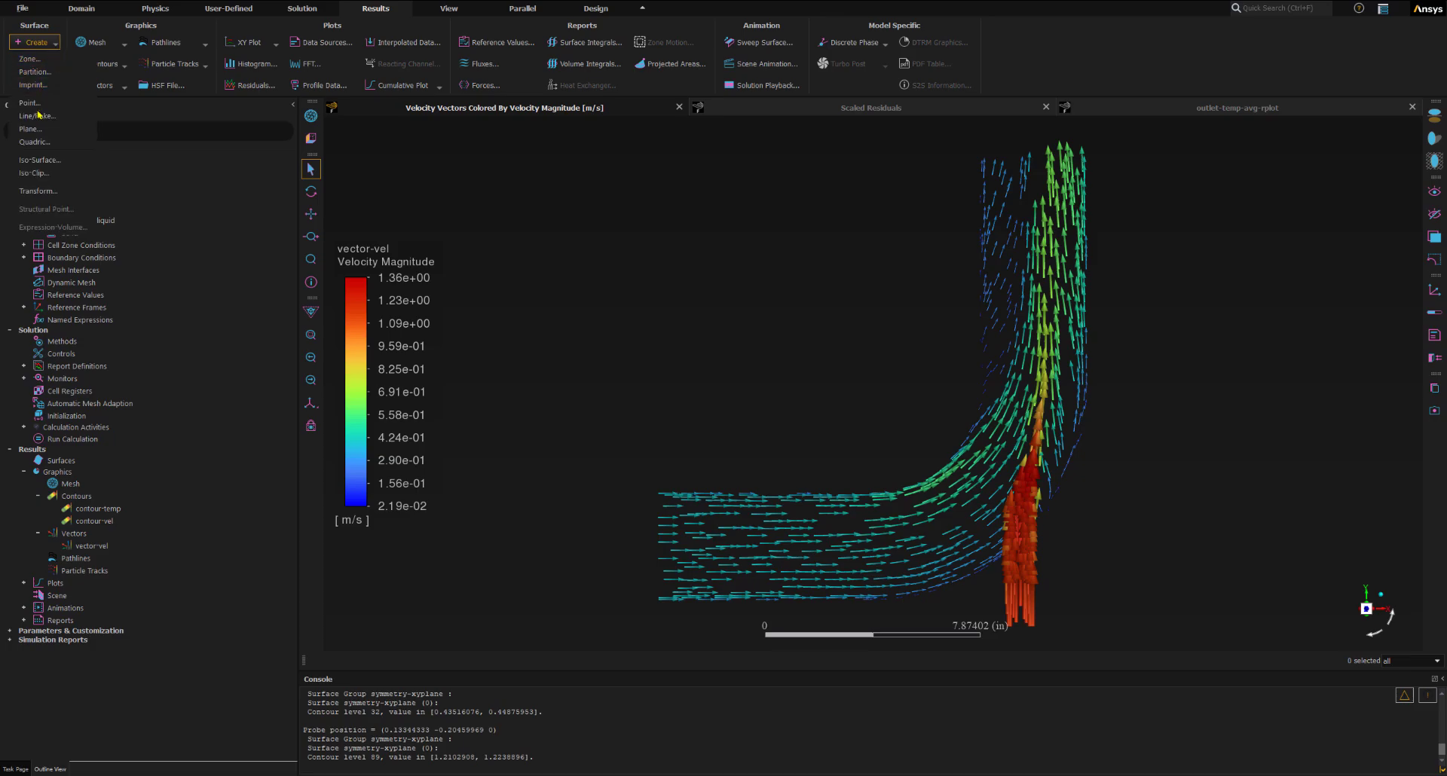
click(41, 160)
click(41, 161)
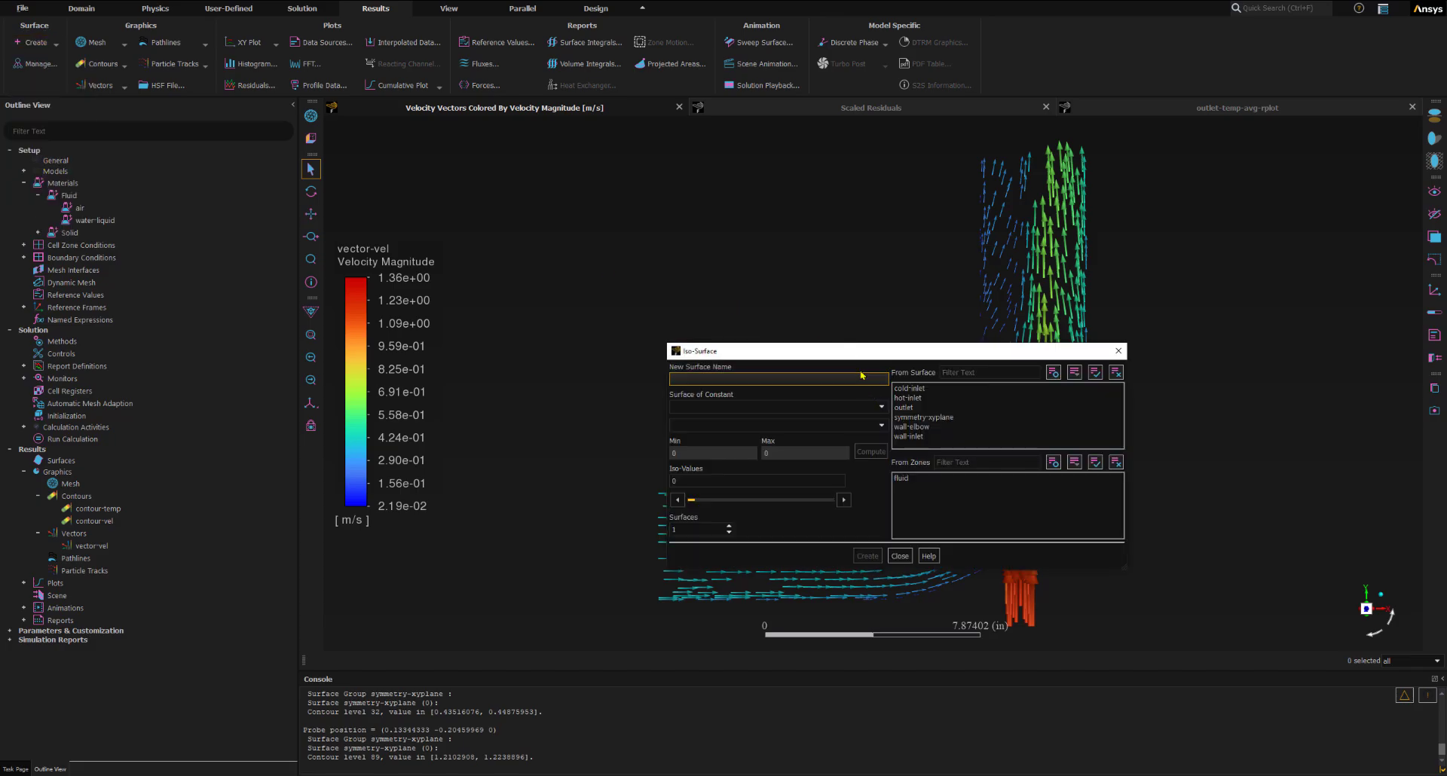
drag(846, 360, 611, 183)
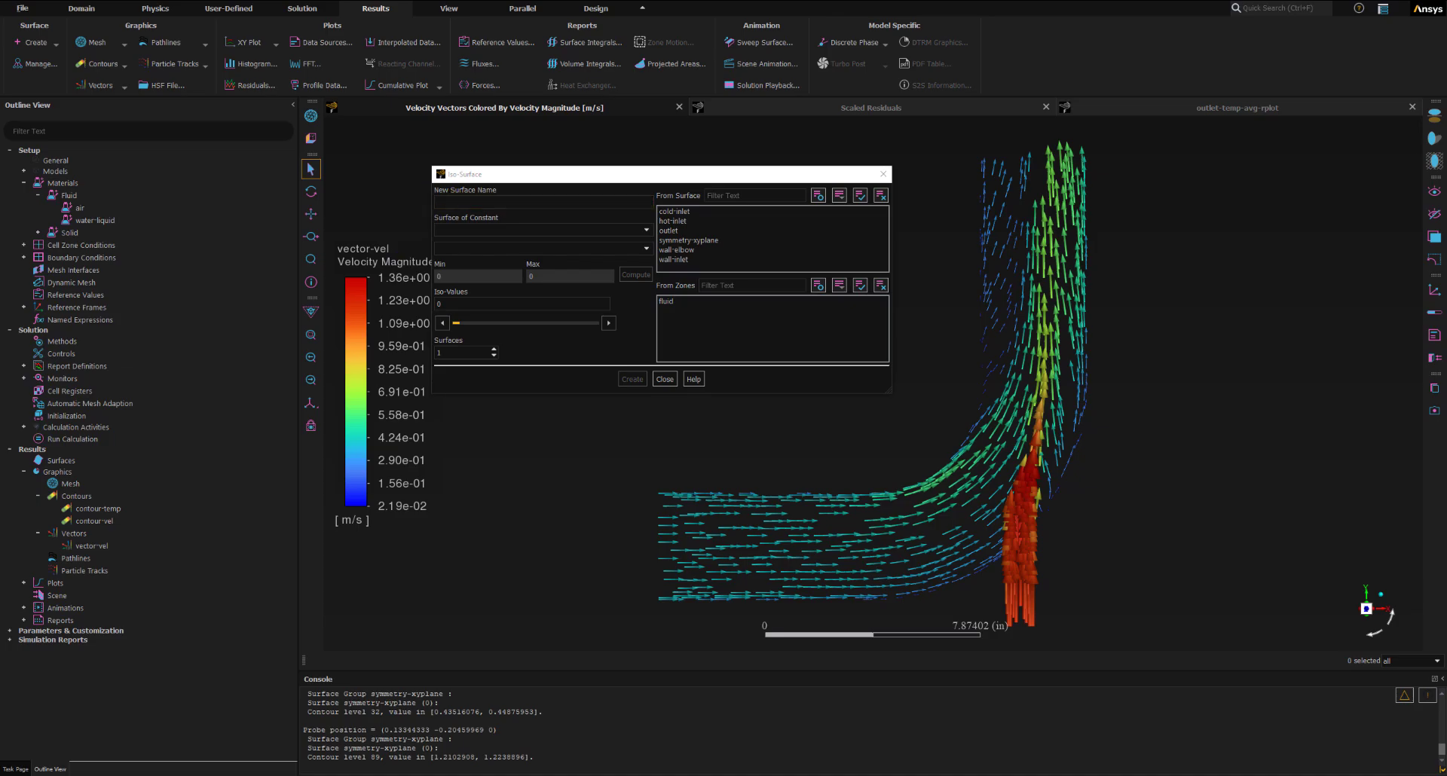
click(481, 203)
text(z=0_outlet)
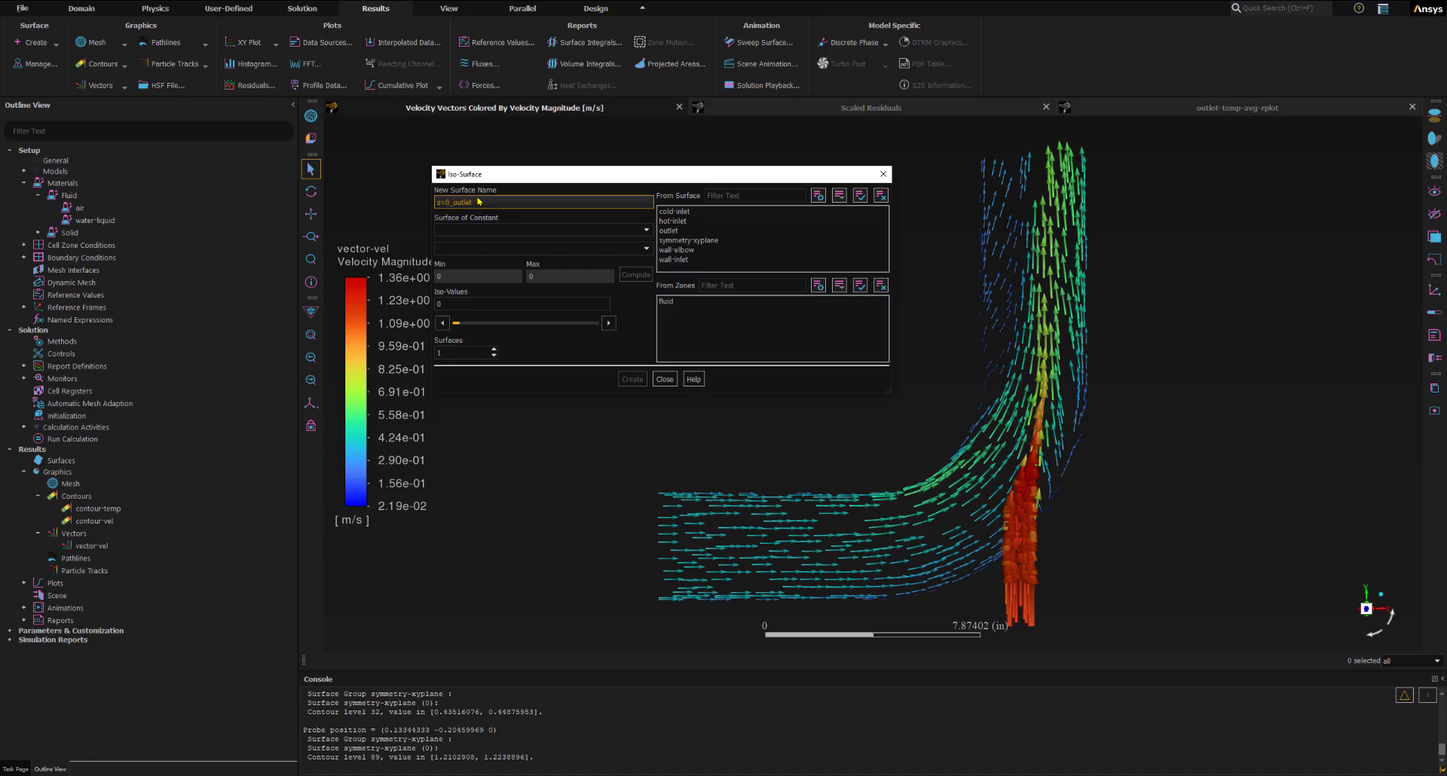
click(479, 228)
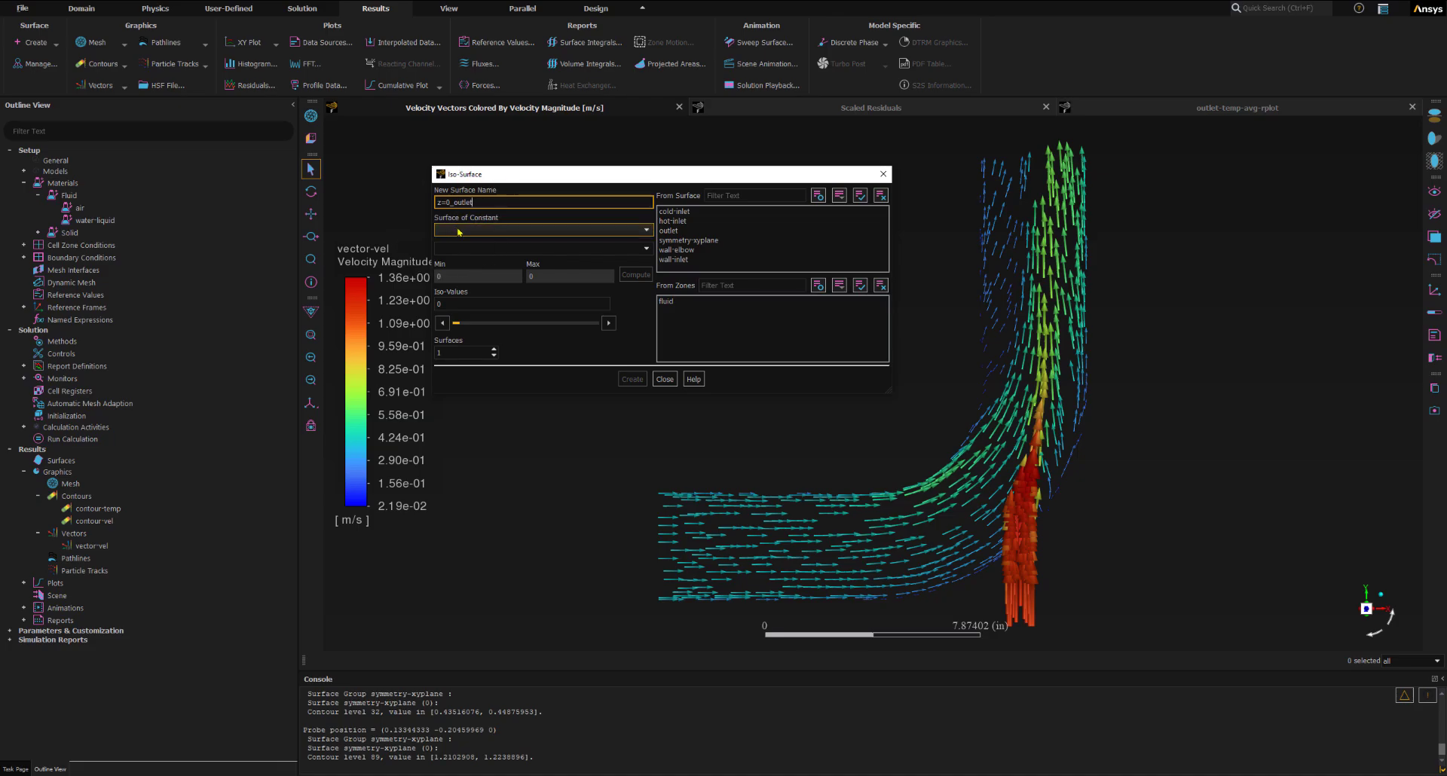
Define the z=0_outlet iso-surface by the mesh Z-Coordinate and compute the coordinate range
click(451, 230)
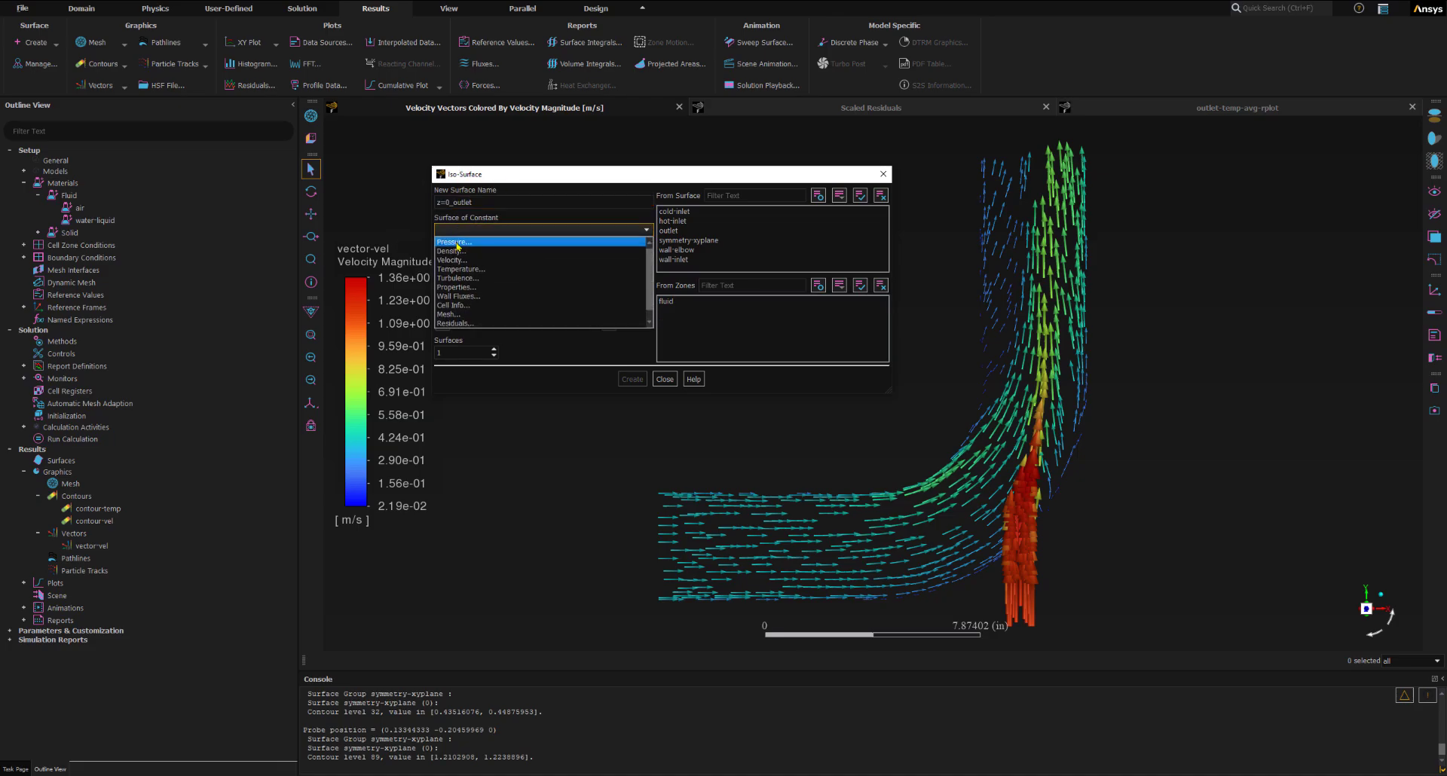
click(452, 315)
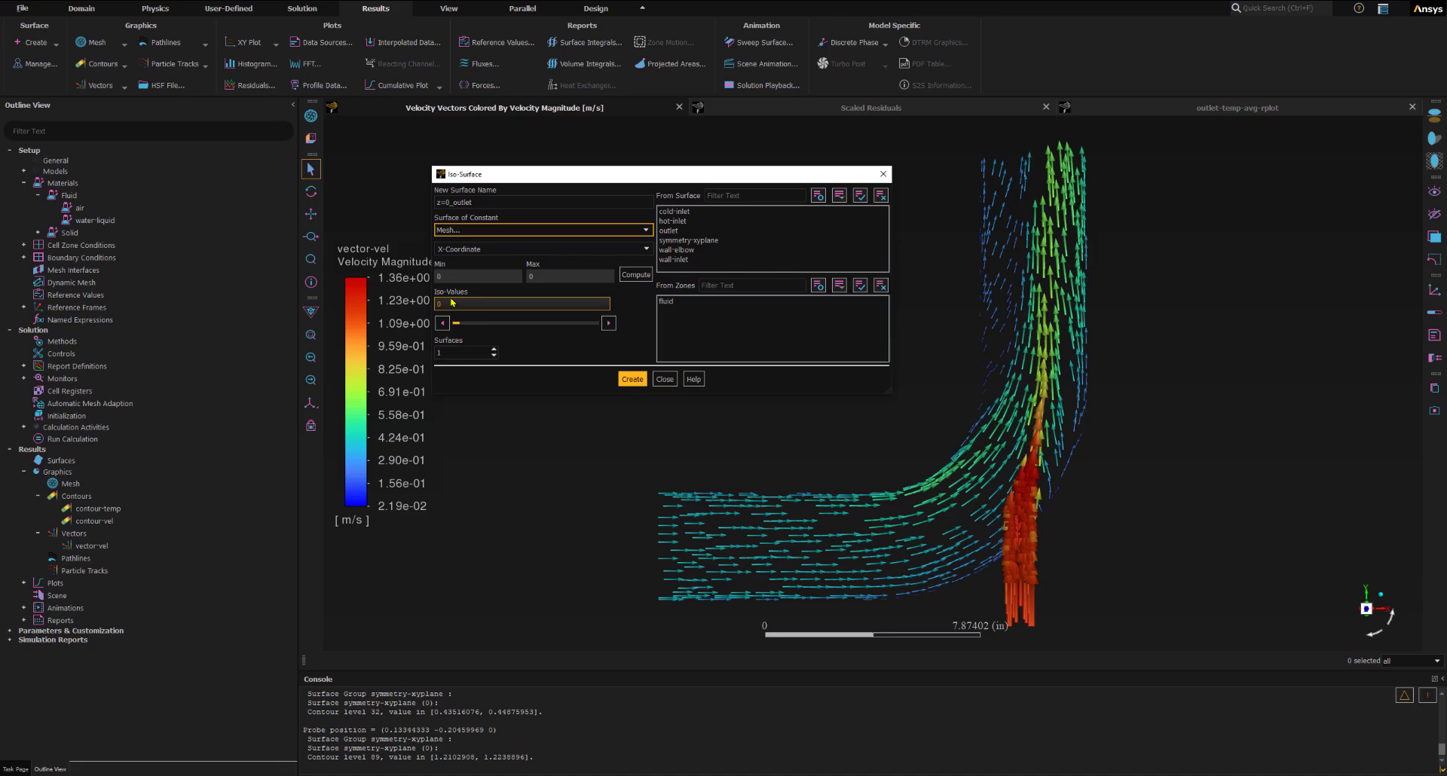
click(477, 249)
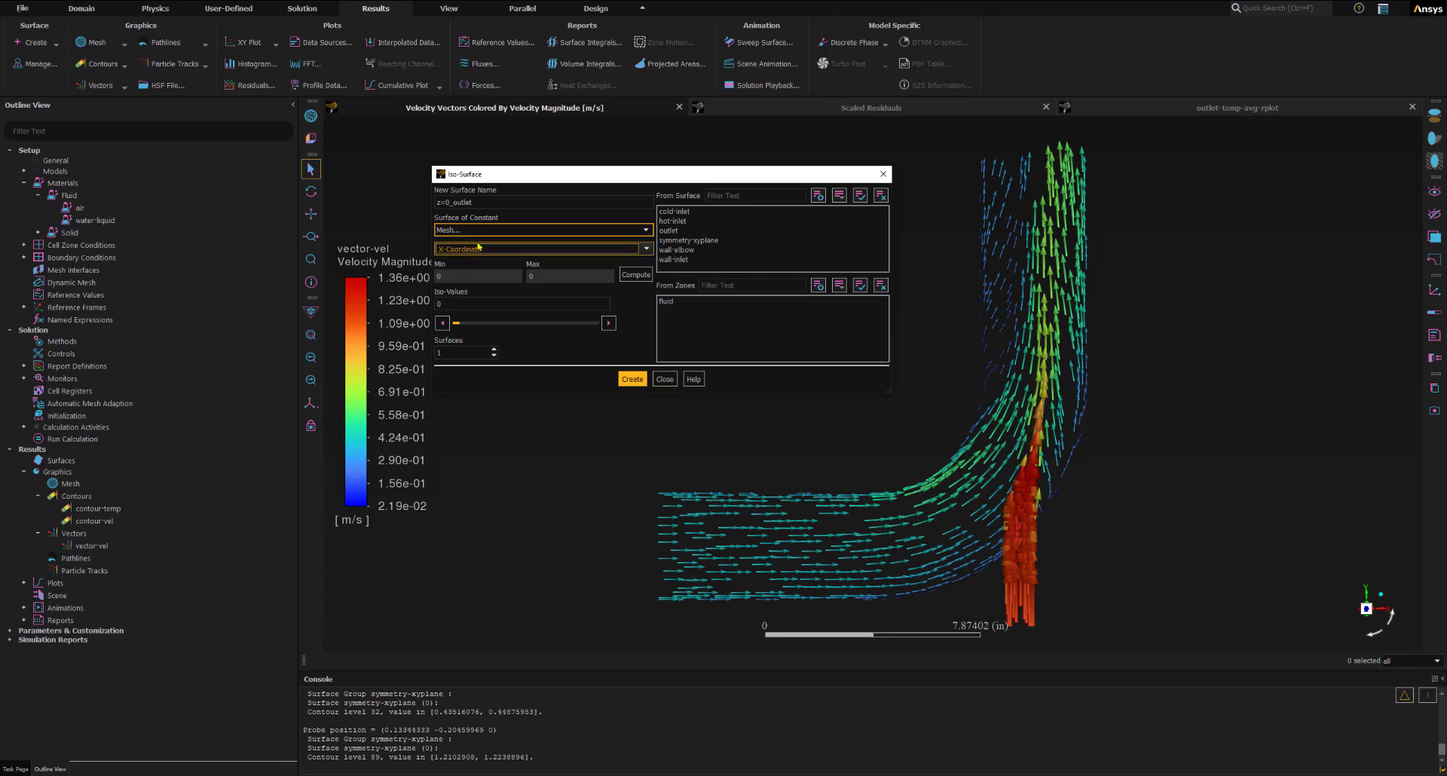
click(645, 249)
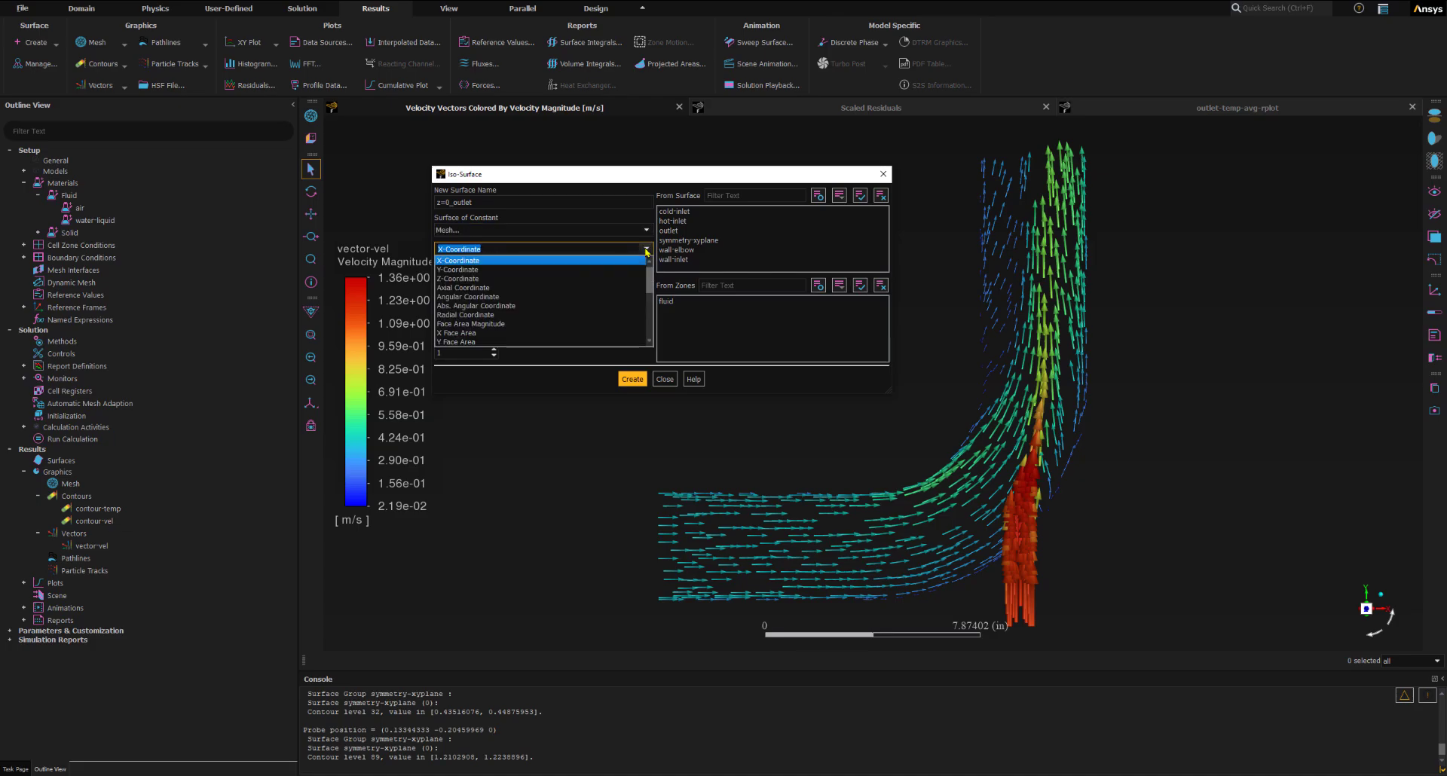
click(475, 278)
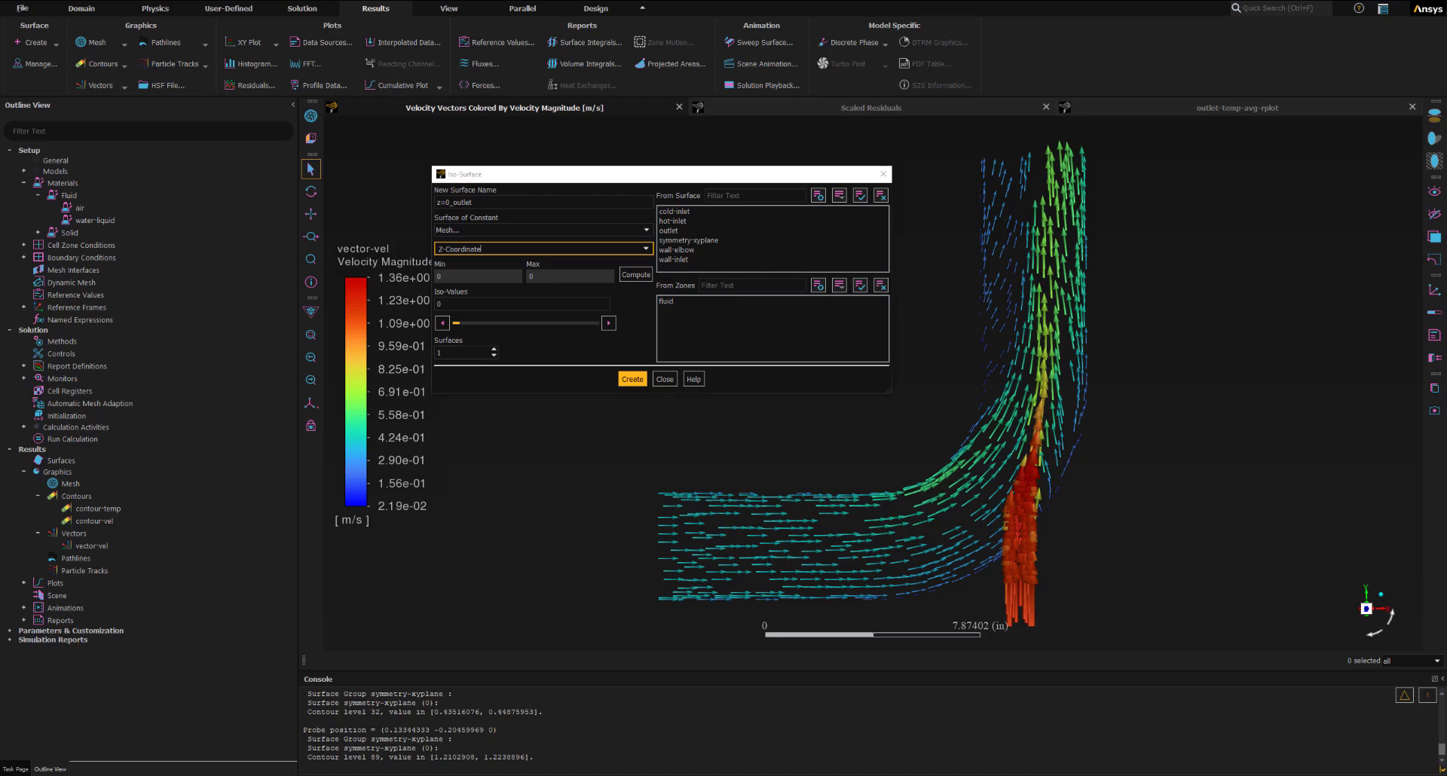
click(630, 276)
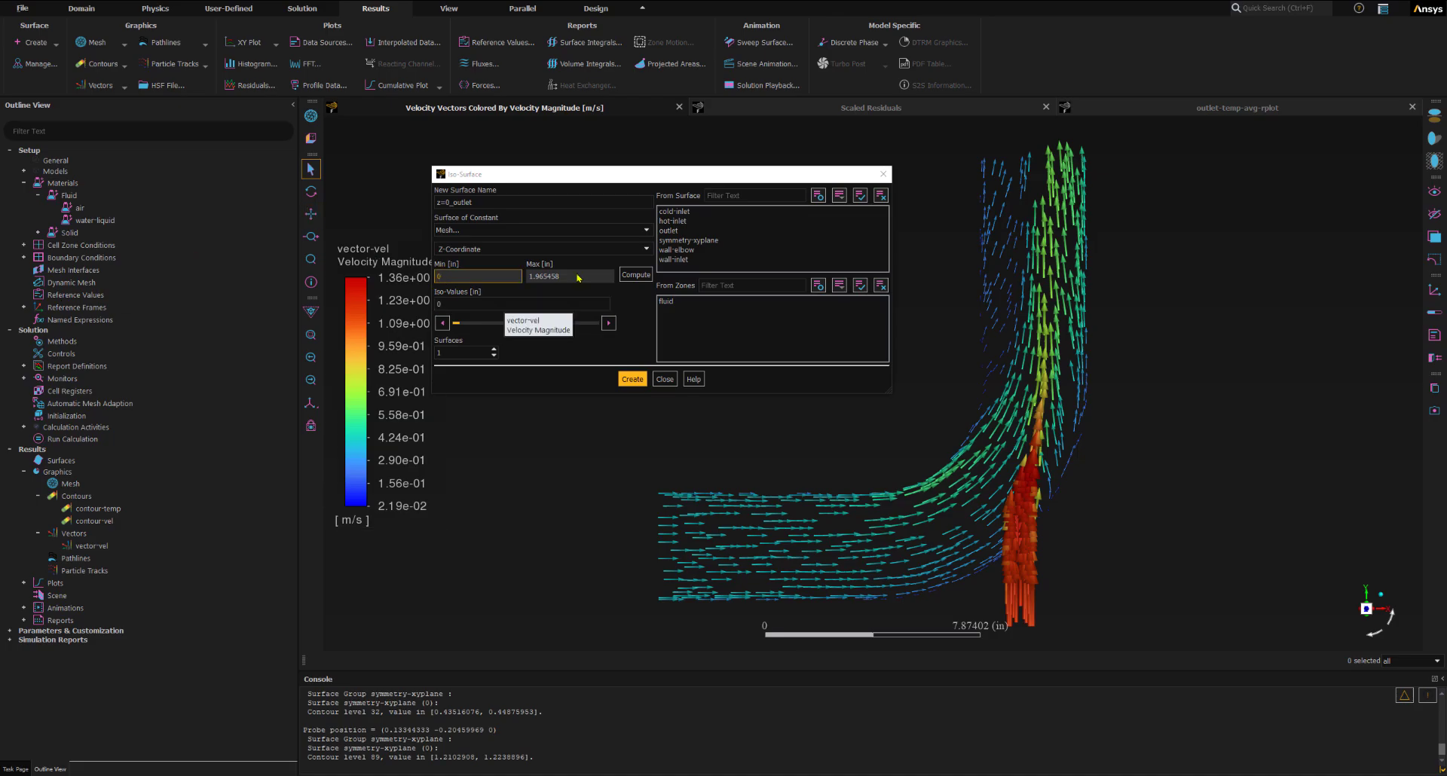
Create the iso-surface from the outlet surface at an iso-value of 0
click(550, 278)
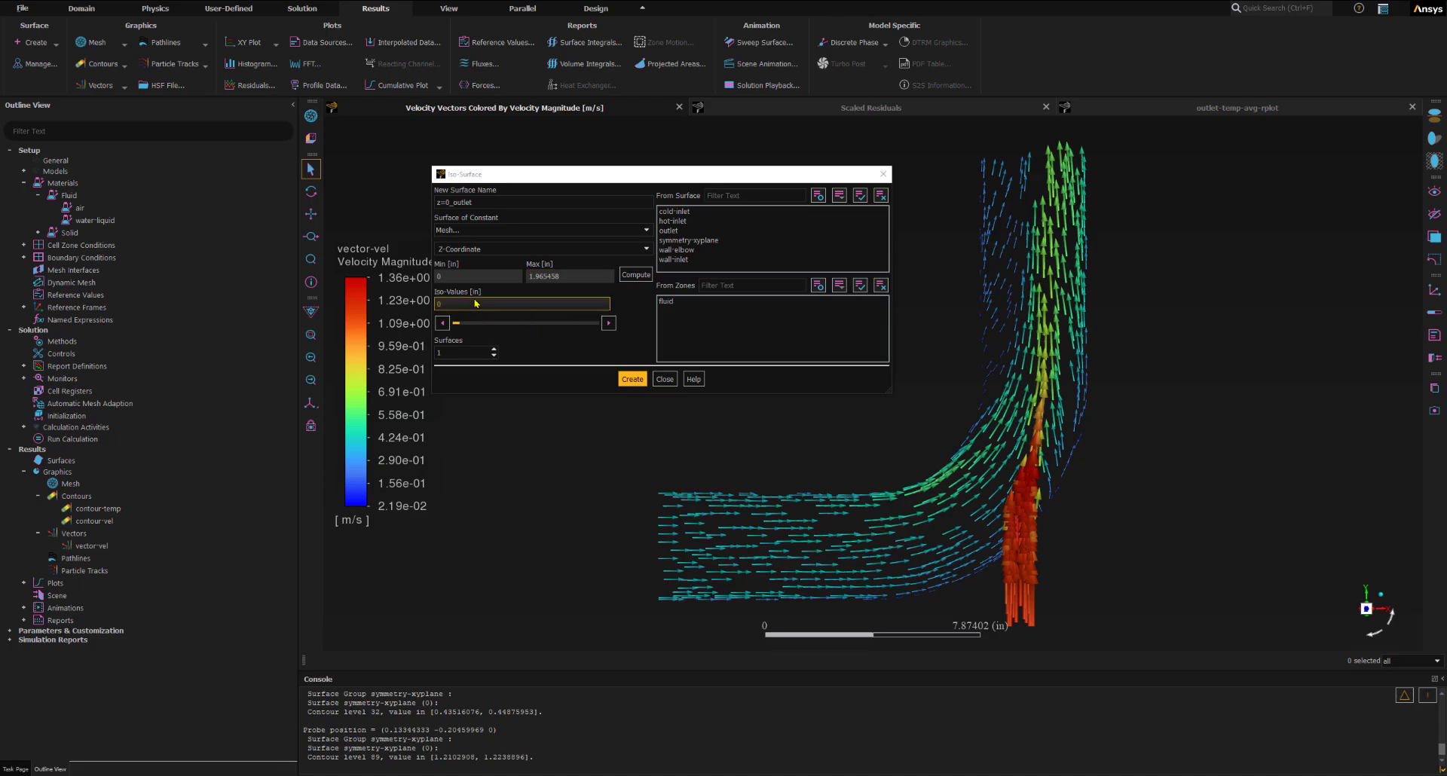
click(466, 308)
click(465, 309)
click(673, 232)
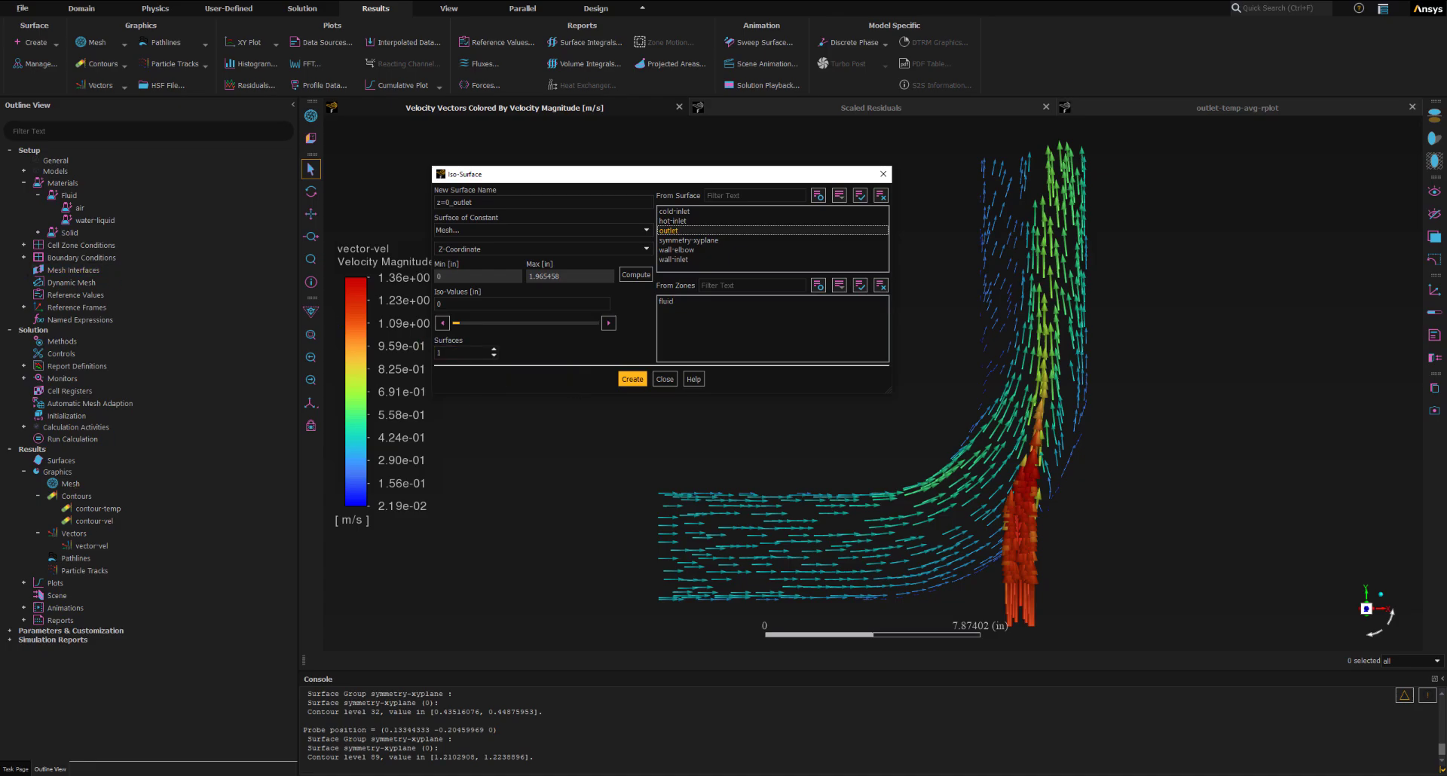
click(631, 379)
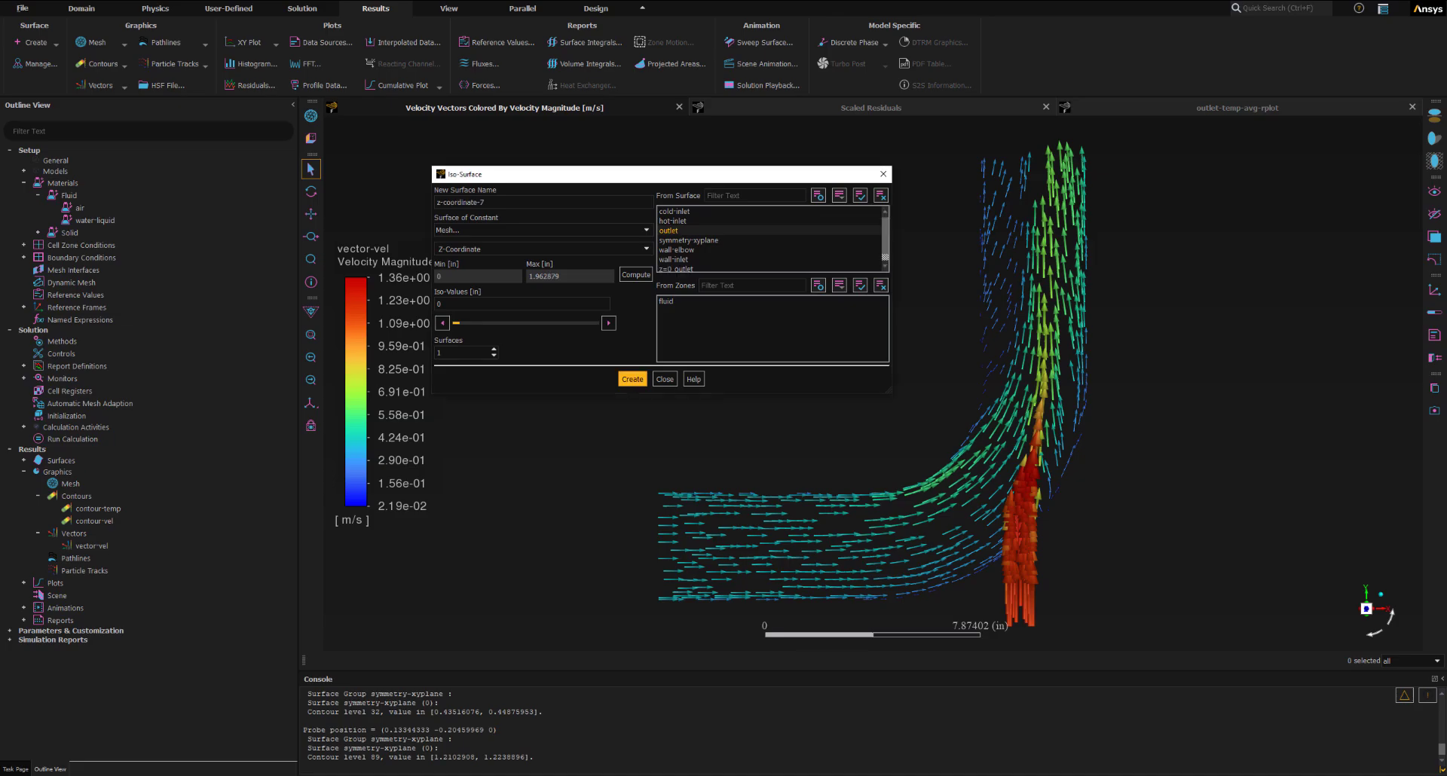
Display the z=0_outlet surface on its own
click(23, 461)
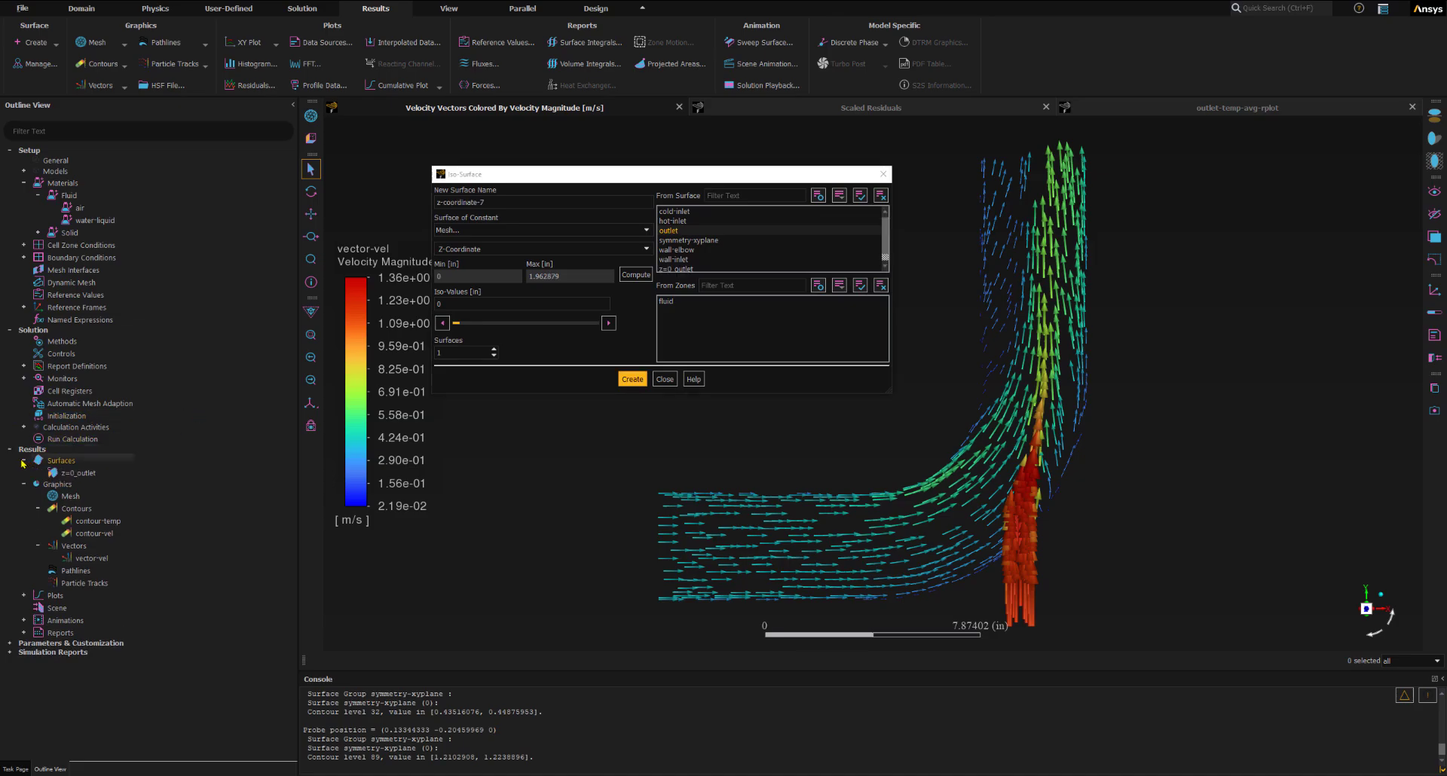
click(64, 477)
right_click(65, 477)
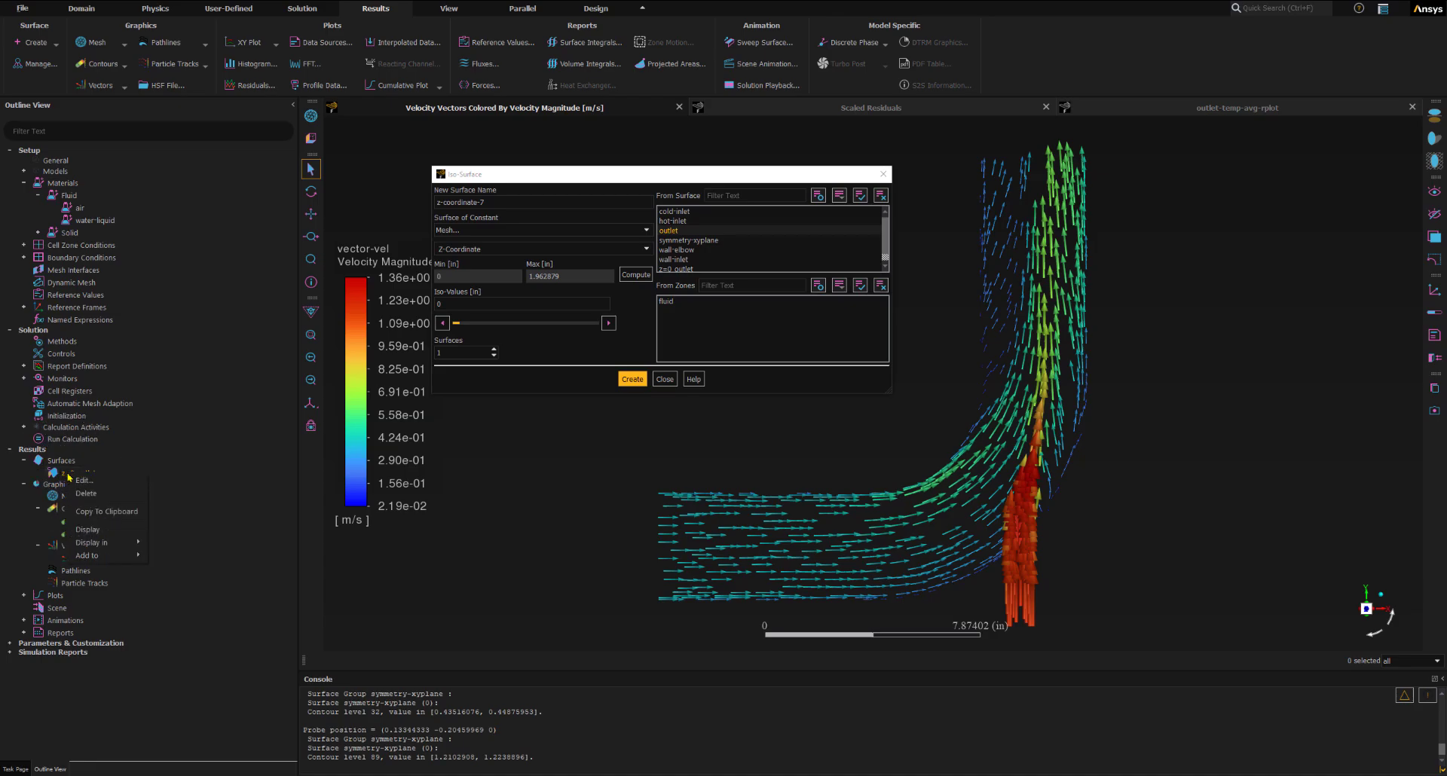
click(95, 532)
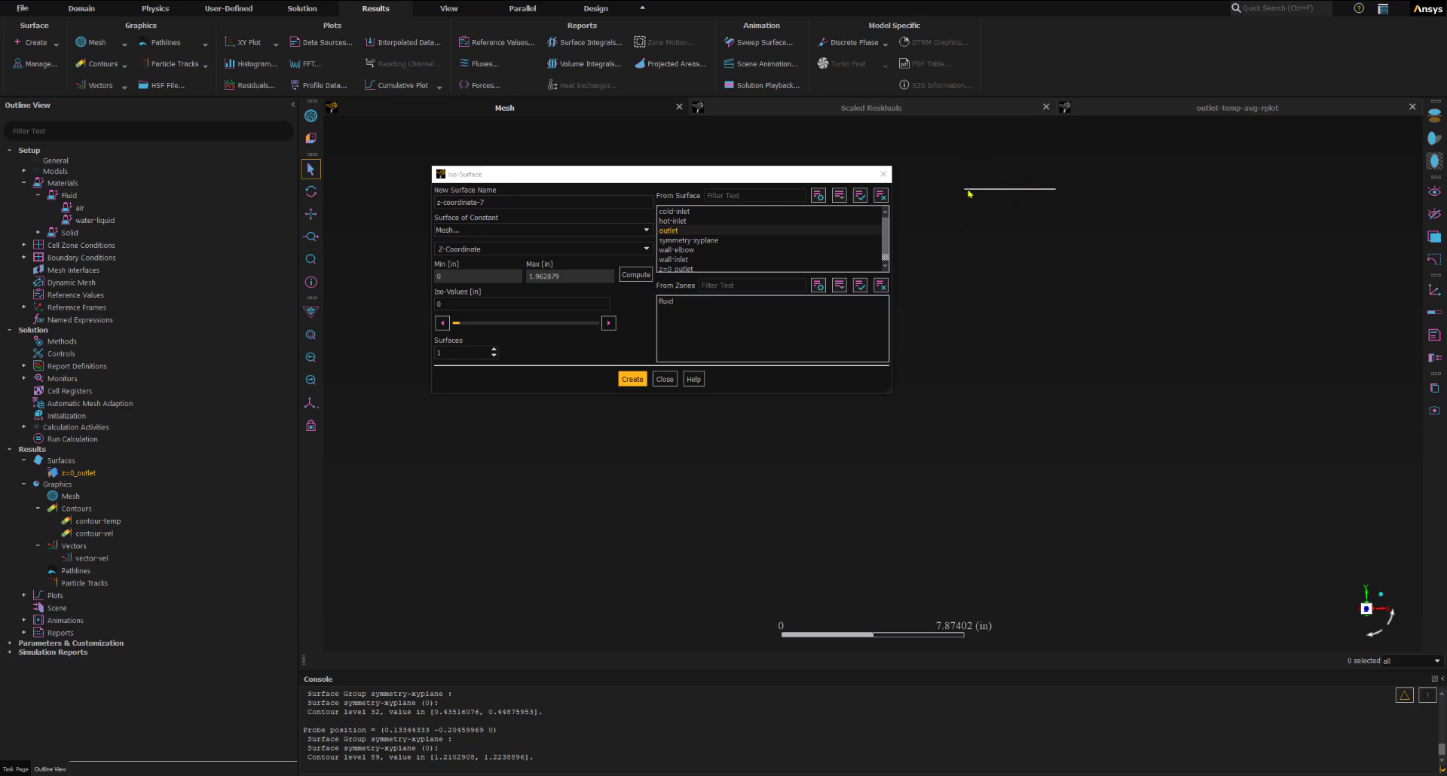
Display the mesh on all inlet, outlet, symmetry and wall surfaces, turned to show the outlet face
click(311, 116)
click(350, 456)
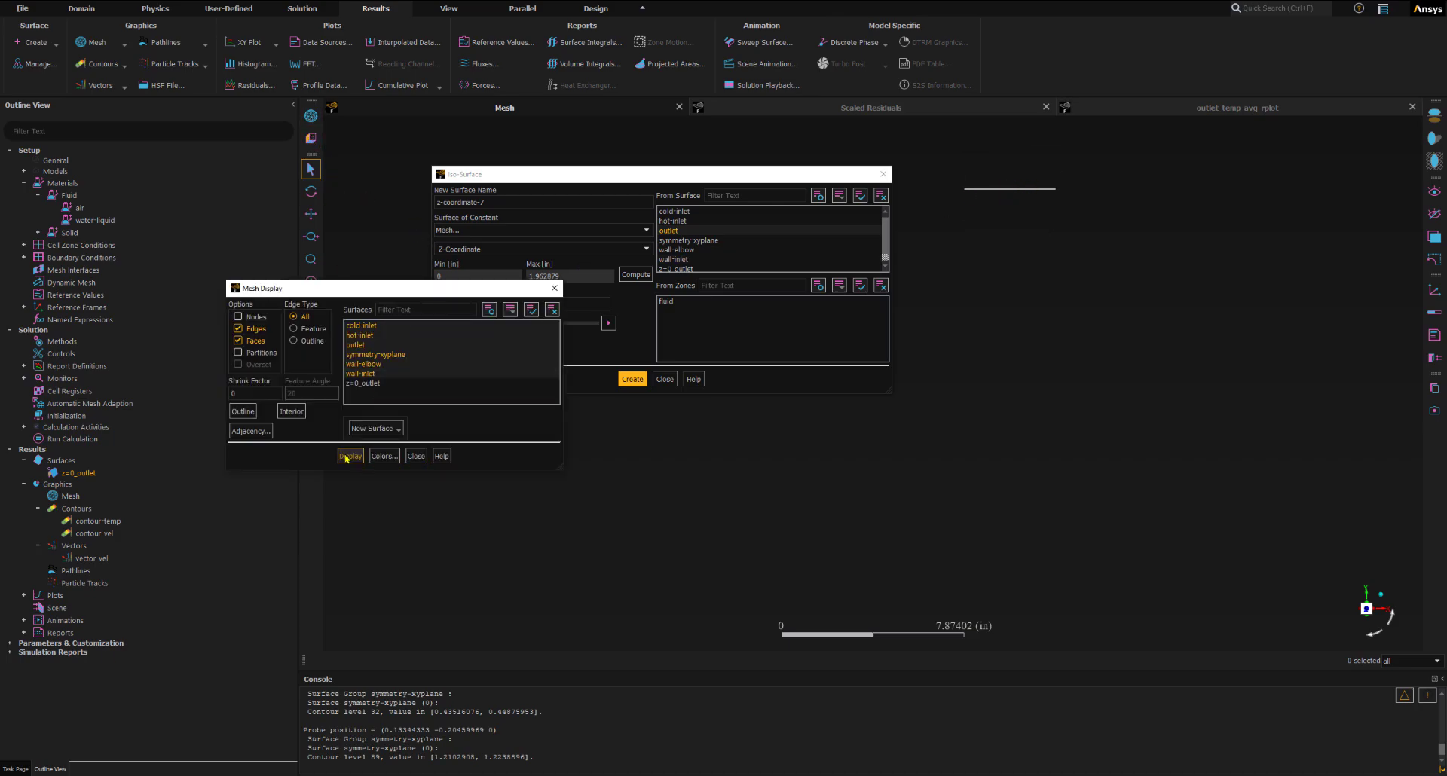
middle_drag(1099, 455, 1093, 462)
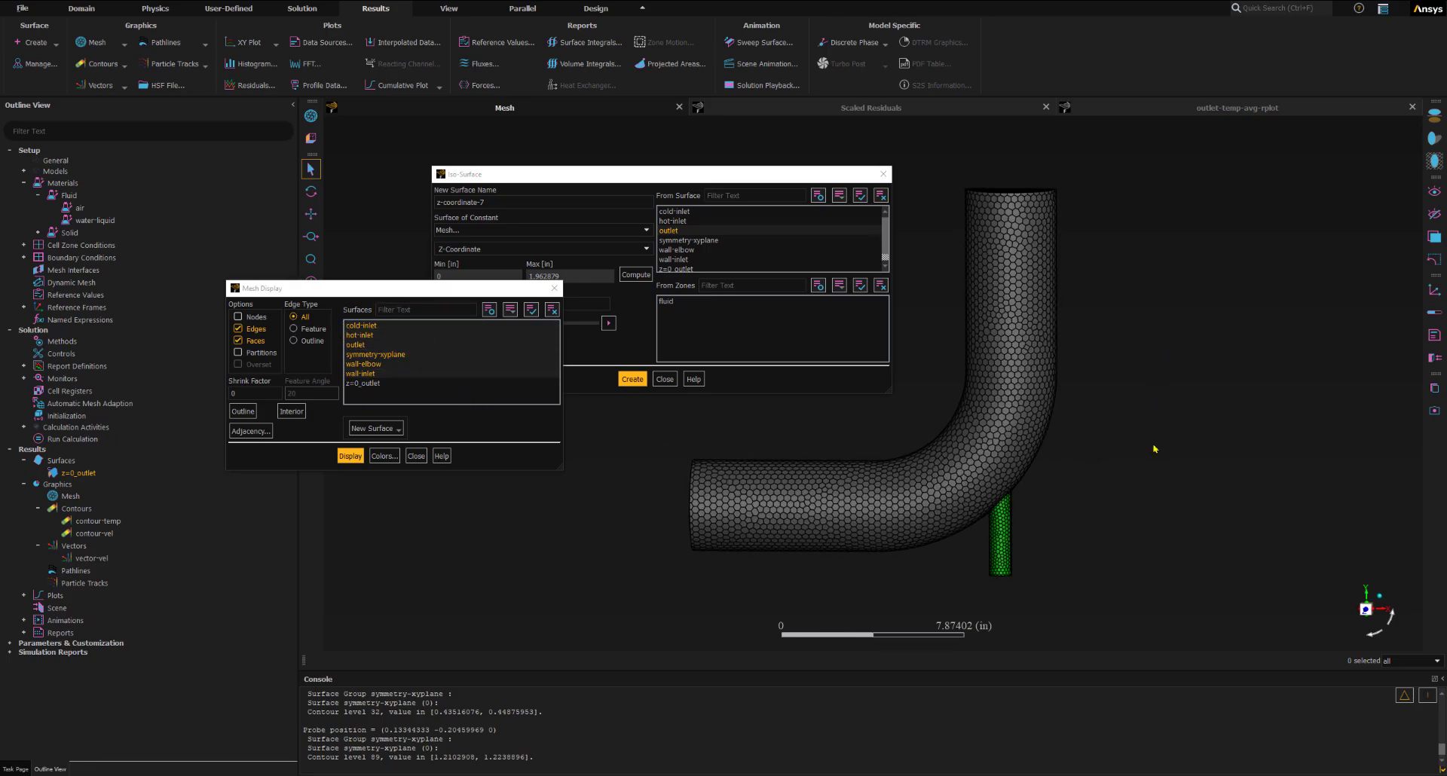
drag(1048, 483, 982, 226)
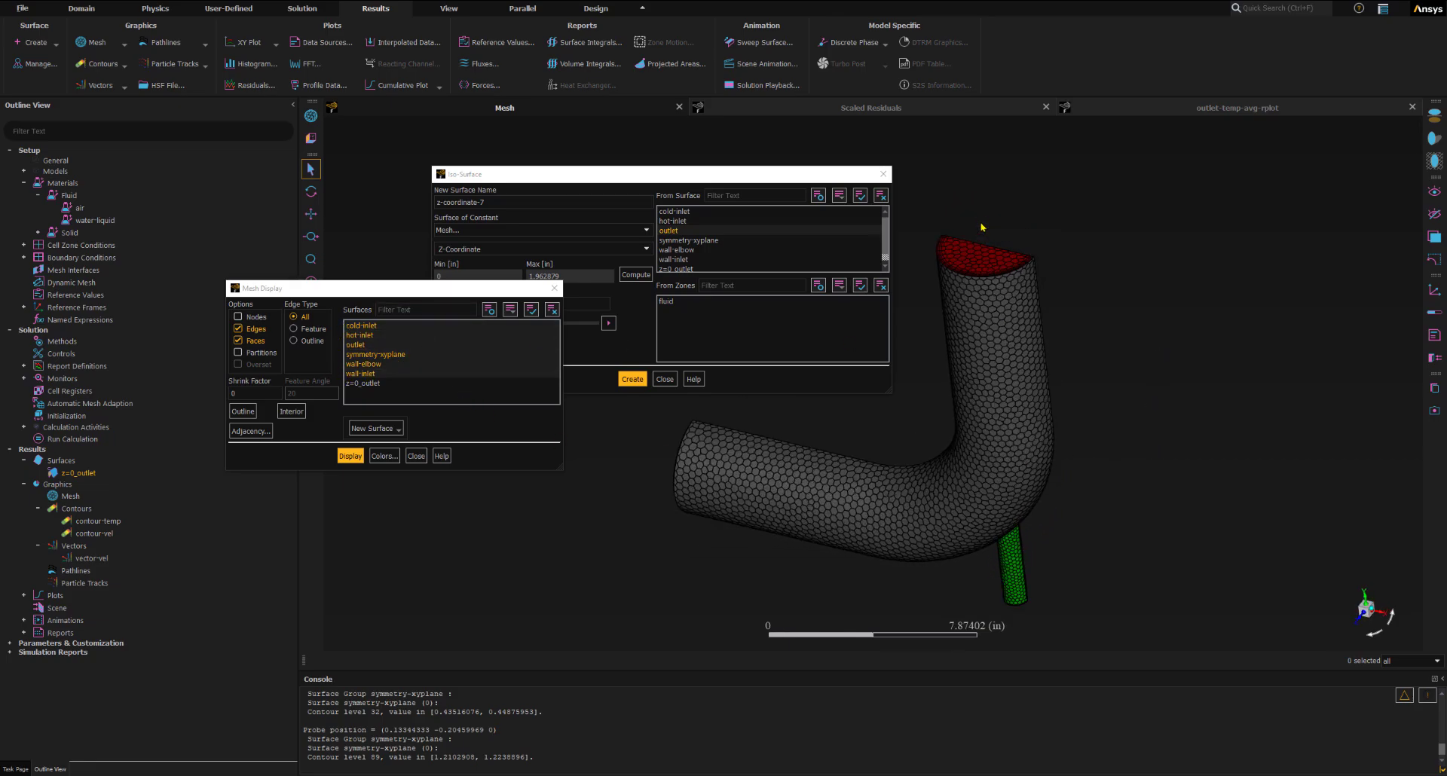
Add z=0_outlet to the displayed mesh surfaces and redisplay the mesh
click(354, 384)
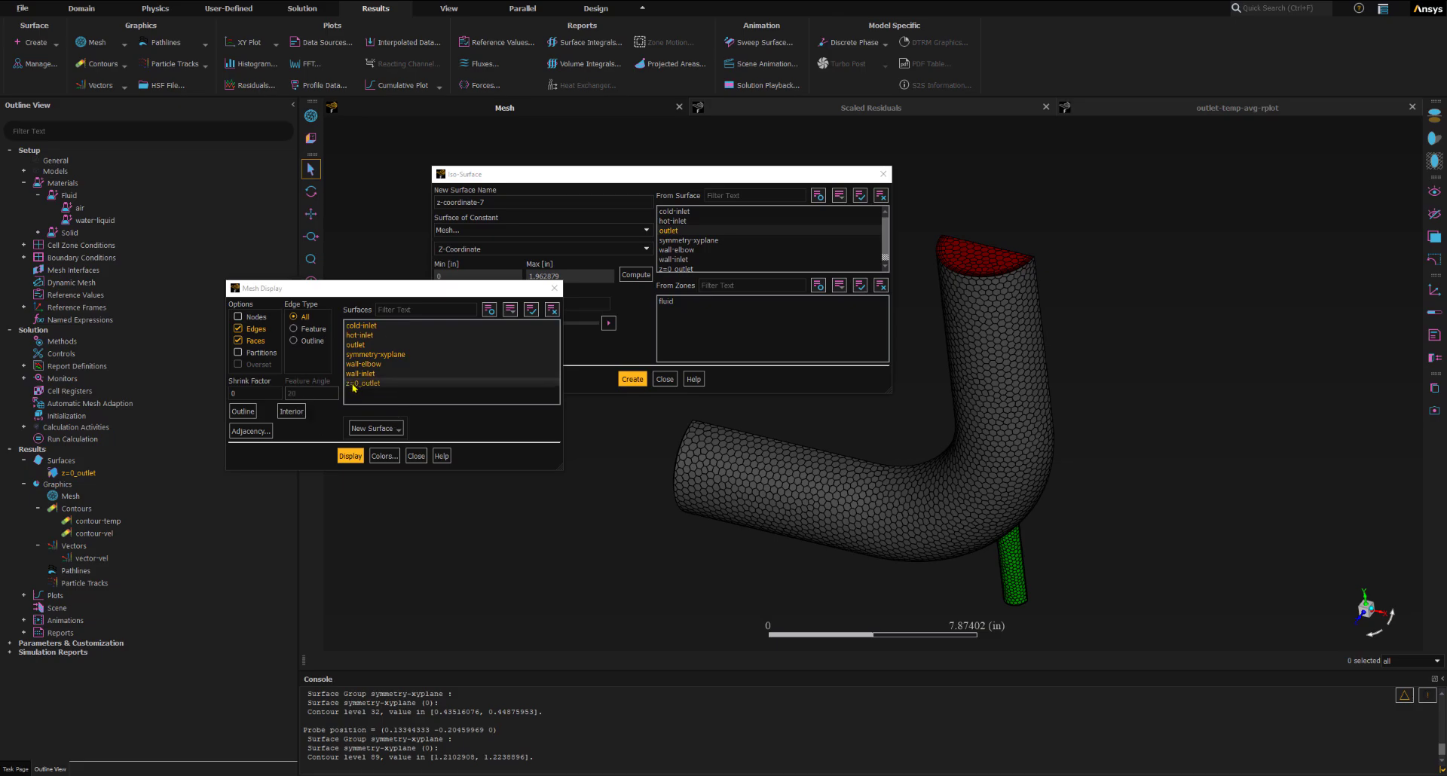
click(365, 384)
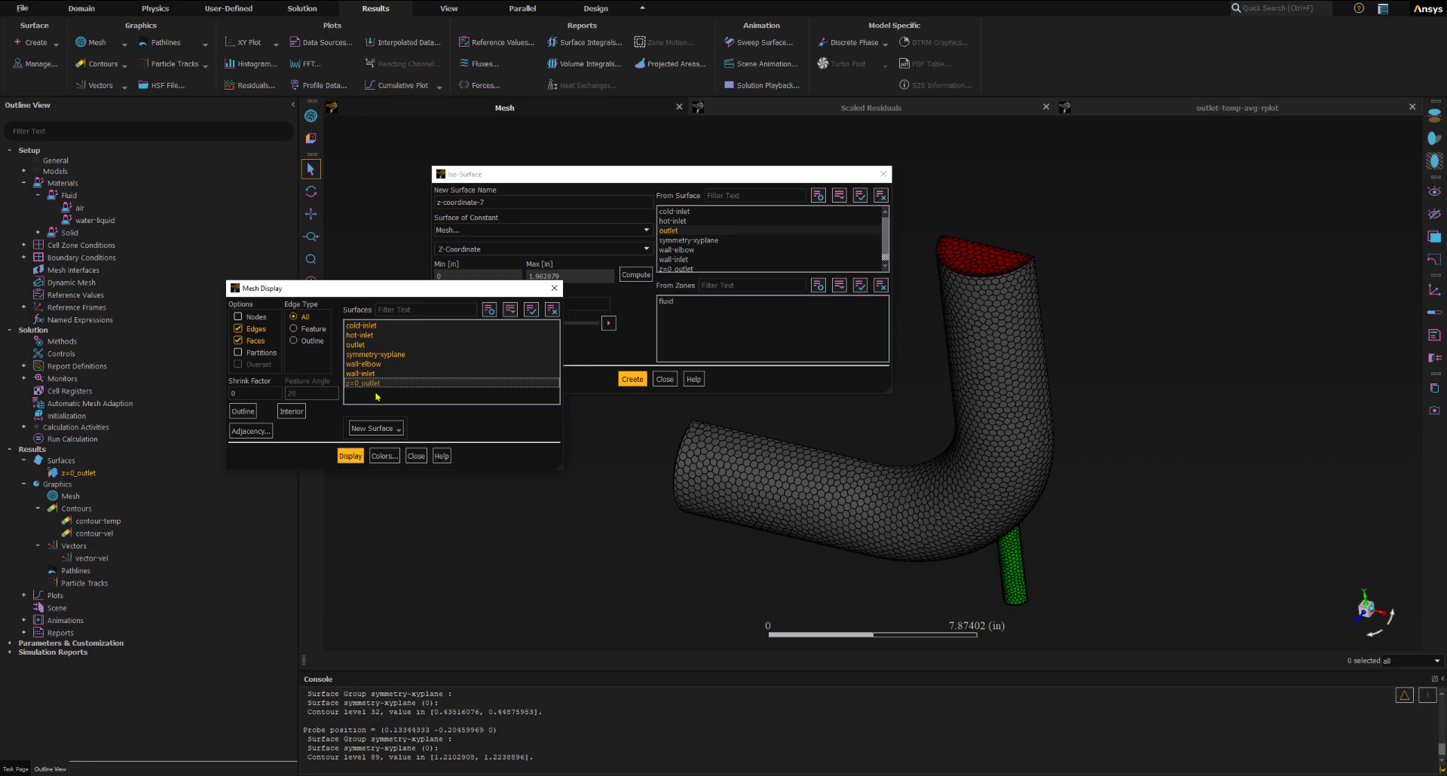
click(350, 455)
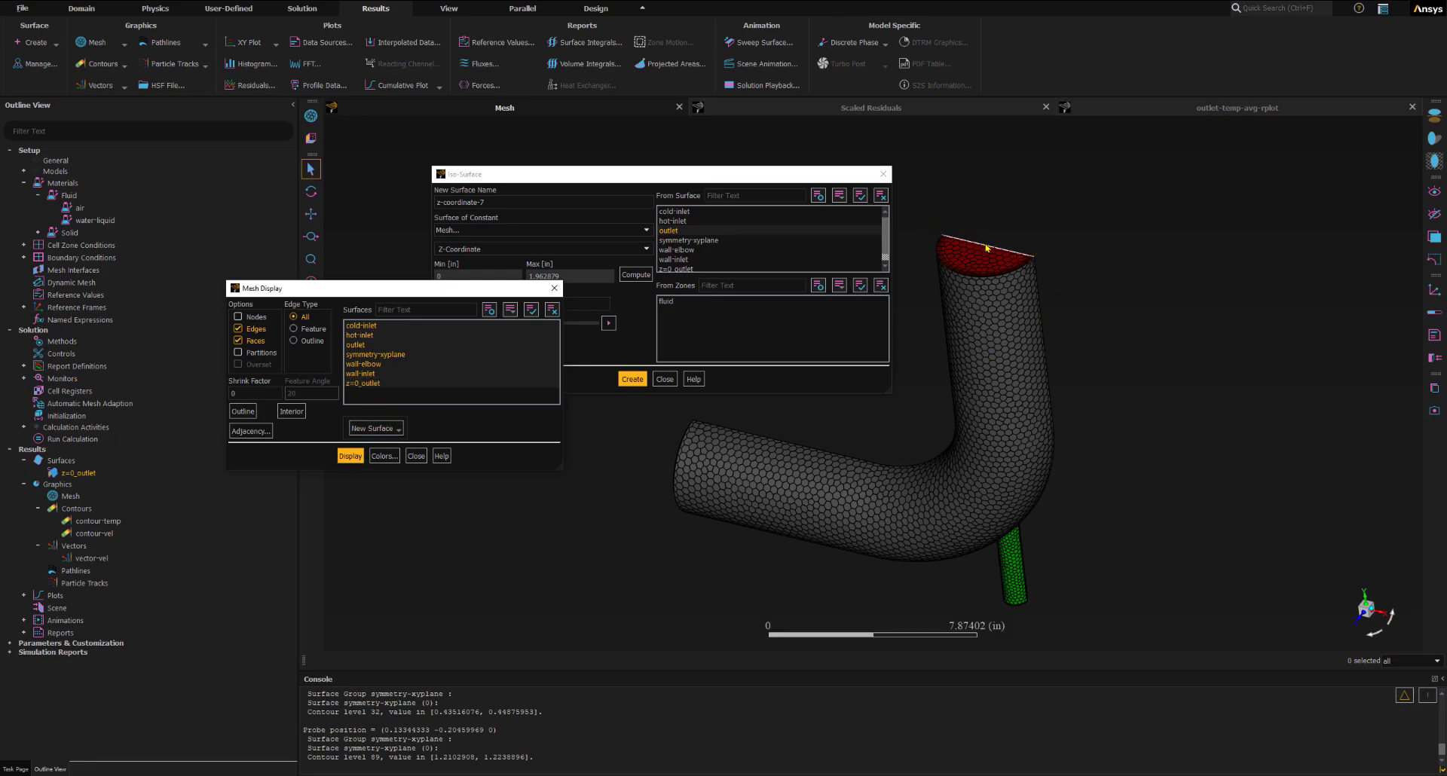
Examine the z=0_outlet line on the outlet face and close the iso-surface and mesh display settings
middle_drag(1142, 278, 679, 378)
drag(650, 178, 537, 105)
middle_drag(984, 475, 1021, 465)
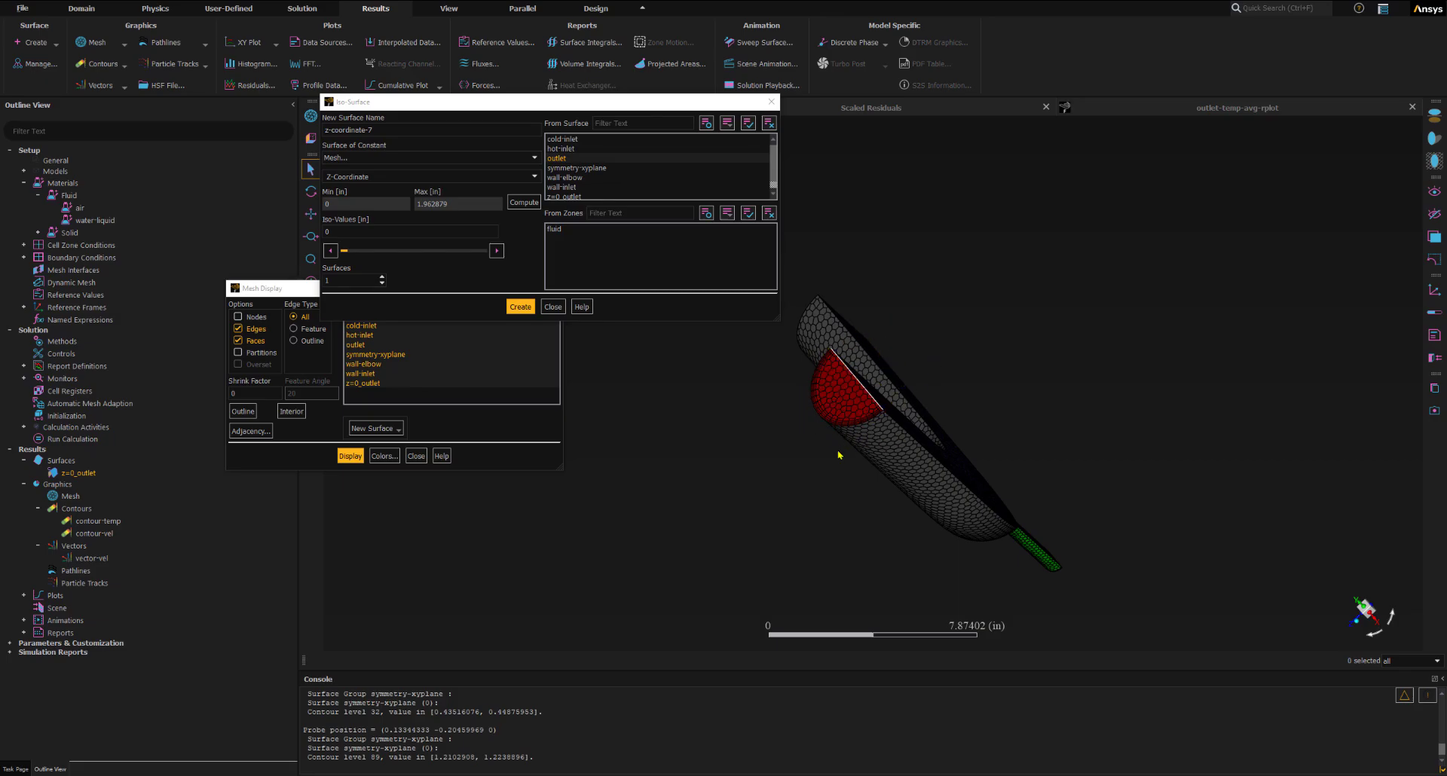
drag(906, 411, 972, 247)
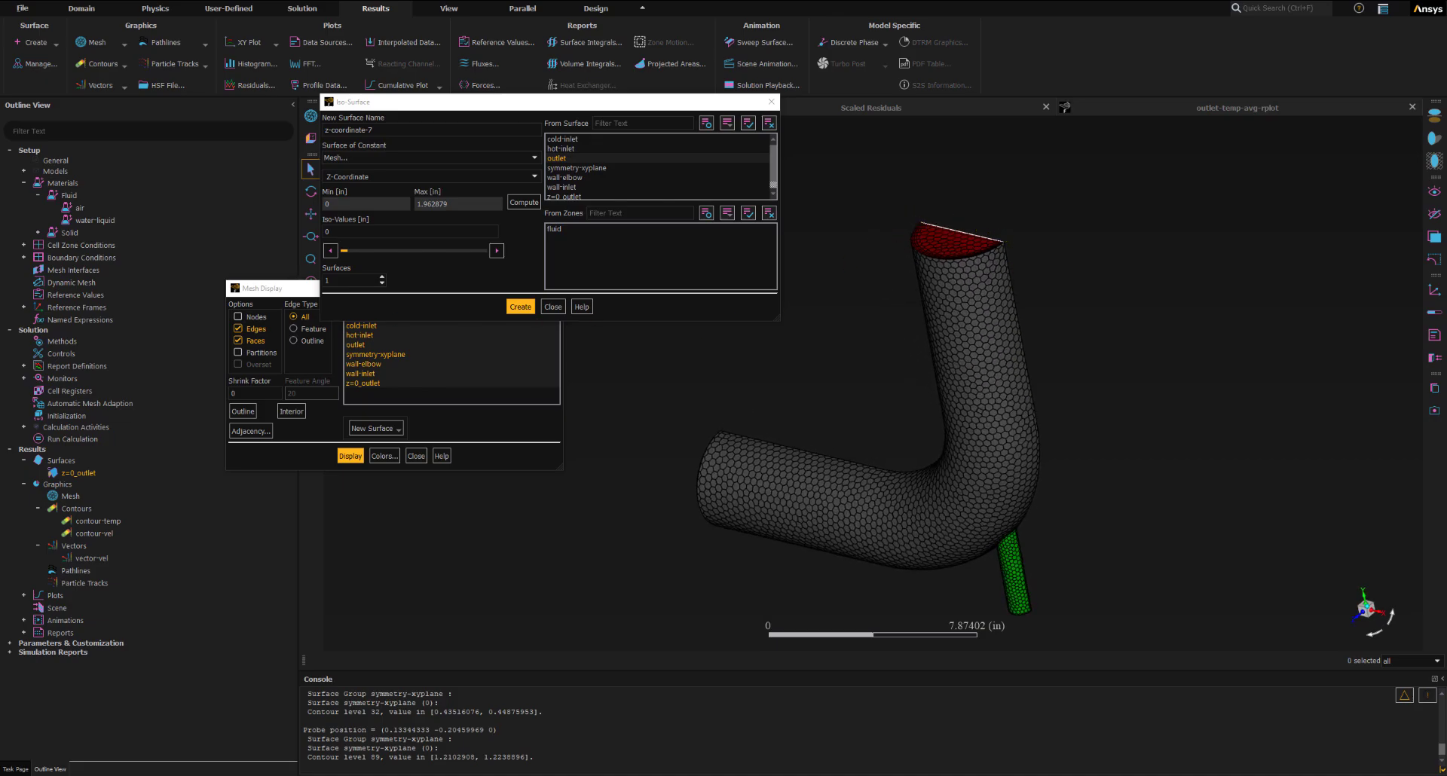
click(552, 307)
click(415, 456)
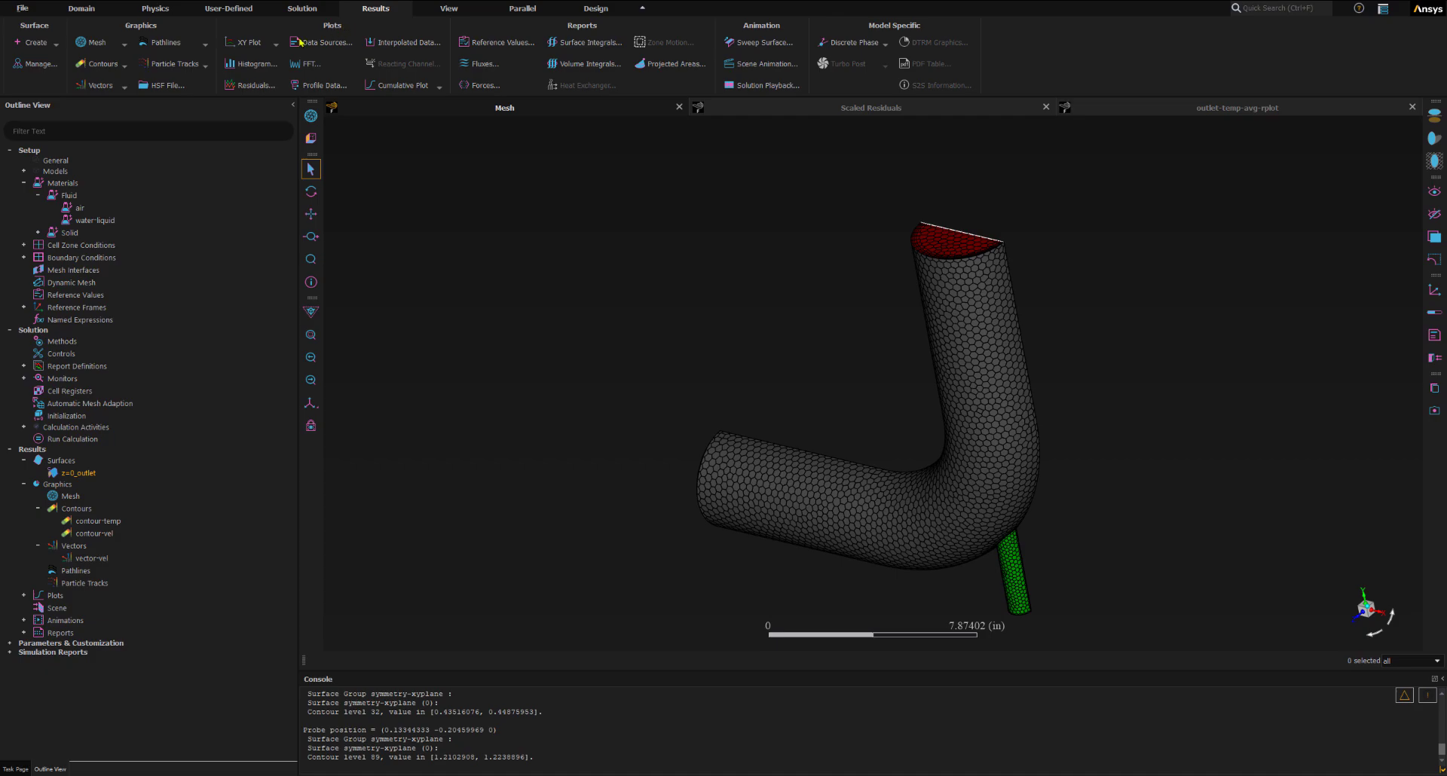
Start a new XY plot and name it xy-outlet-temp
click(275, 43)
click(241, 60)
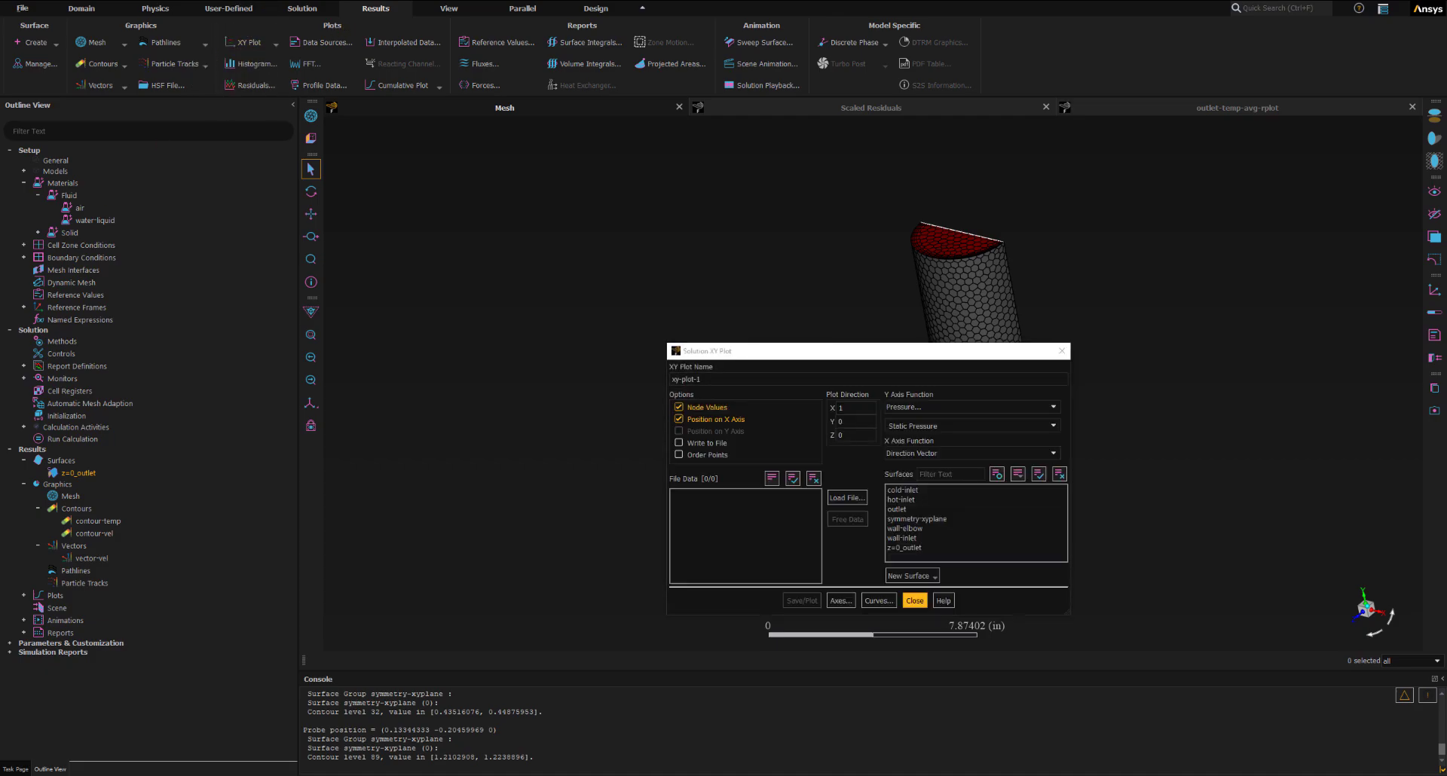
drag(847, 352, 492, 191)
triple_click(362, 212)
text(xy-outlet-temp)
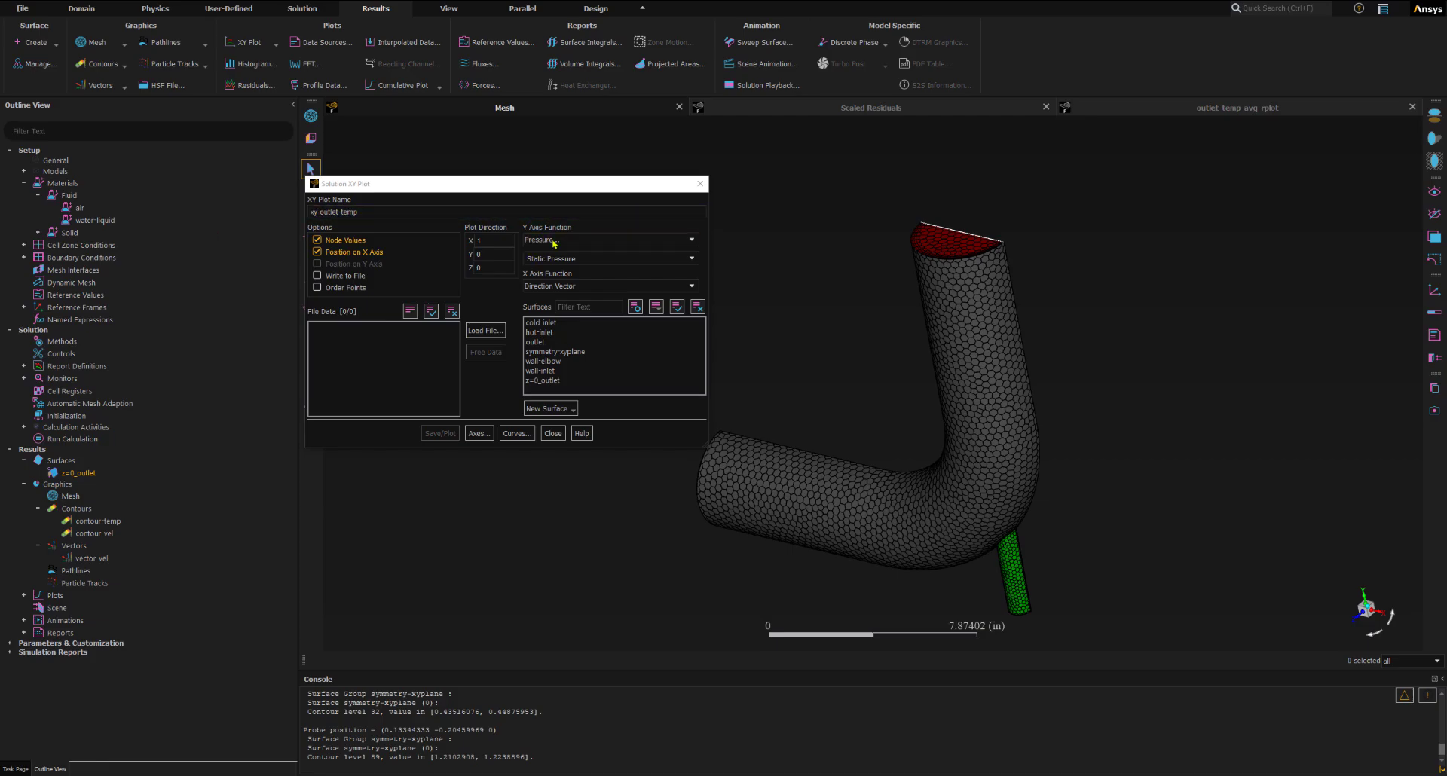
Plot static temperature along z=0_outlet against X position, keeping the plot direction at 1, 0, 0
click(554, 241)
click(542, 279)
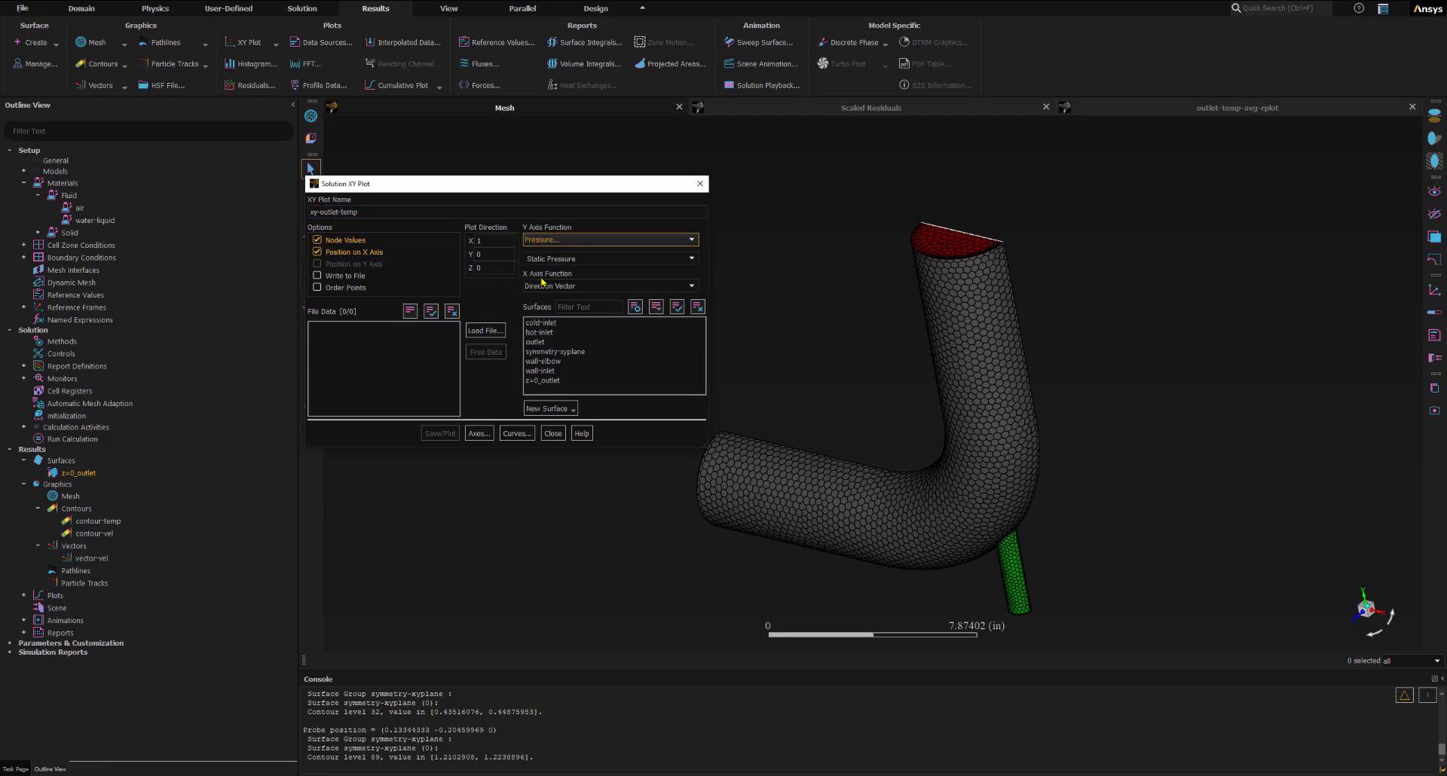
click(553, 323)
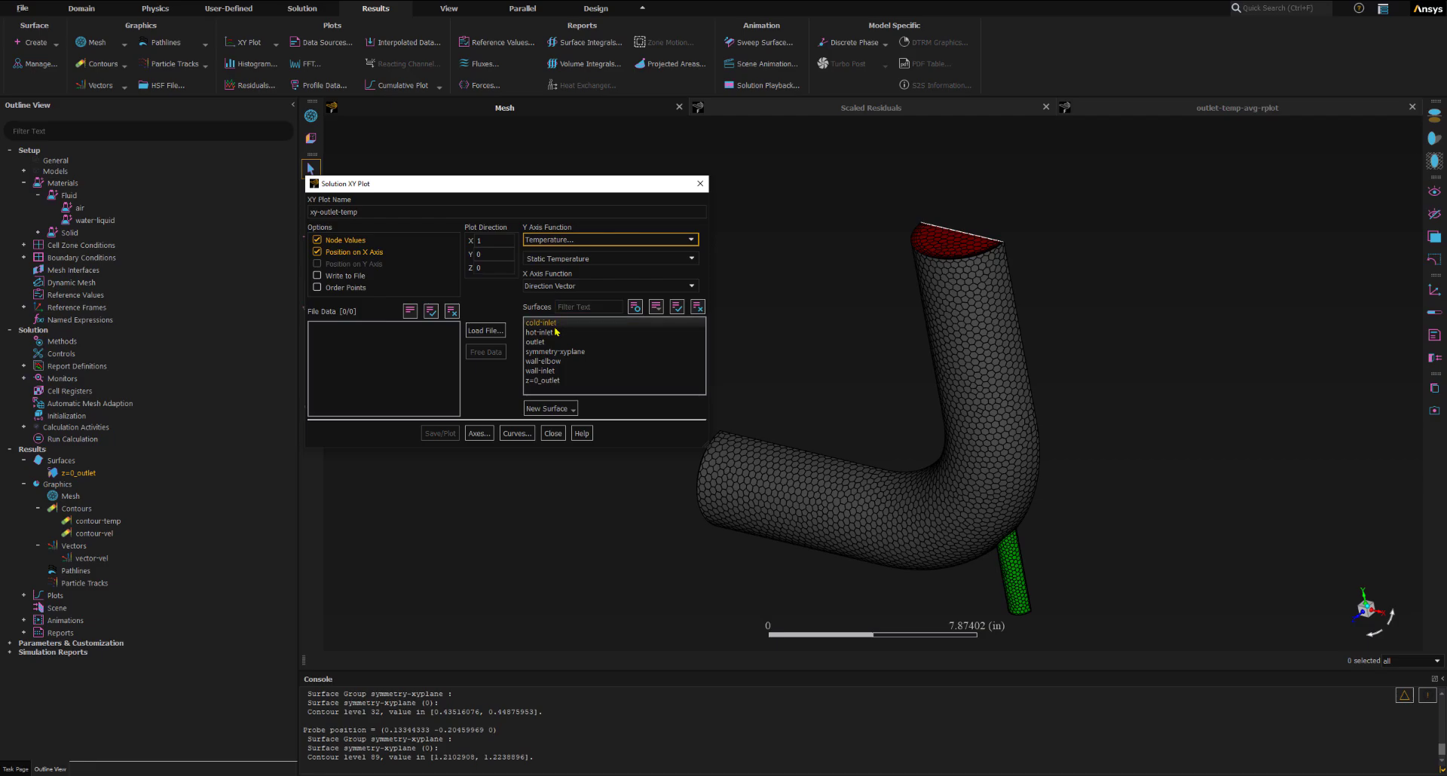
click(543, 381)
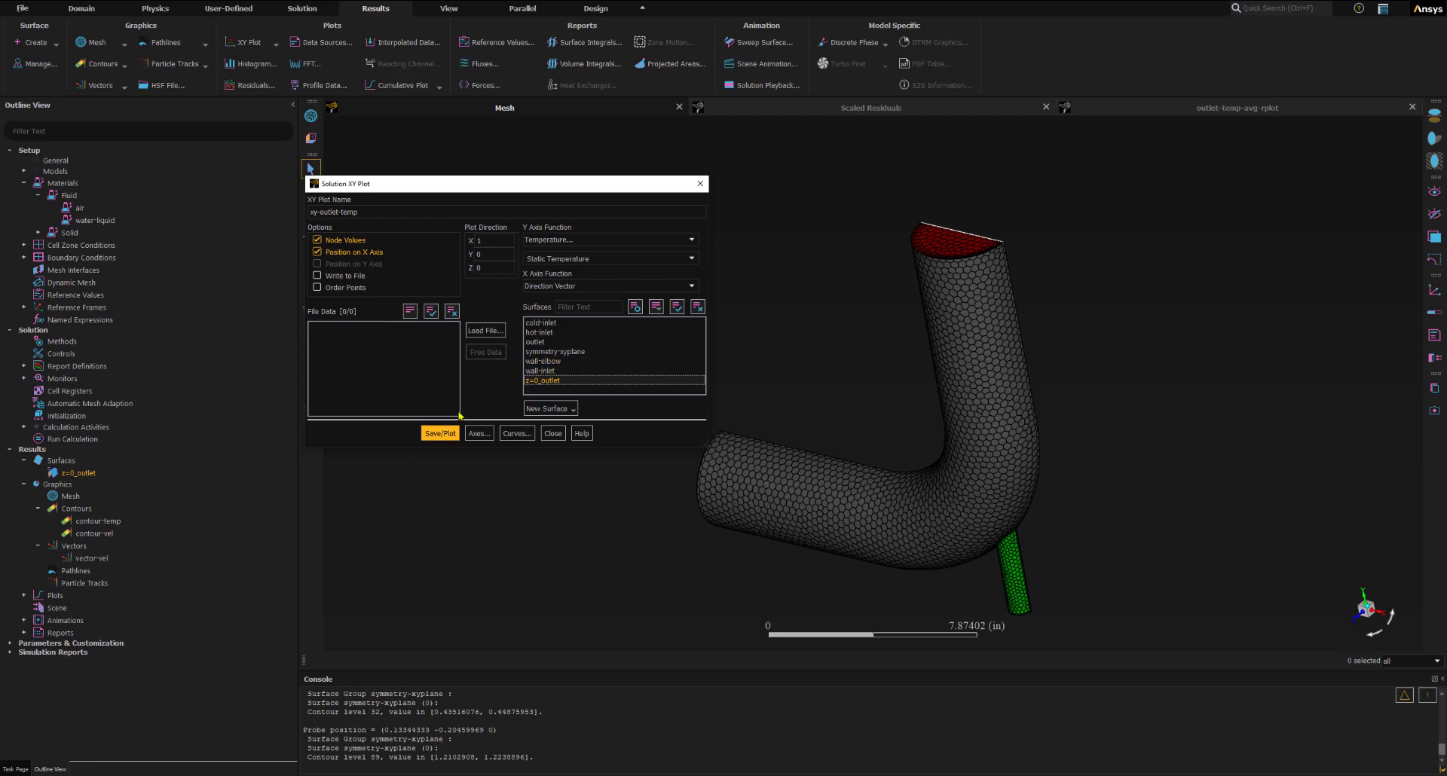
click(440, 433)
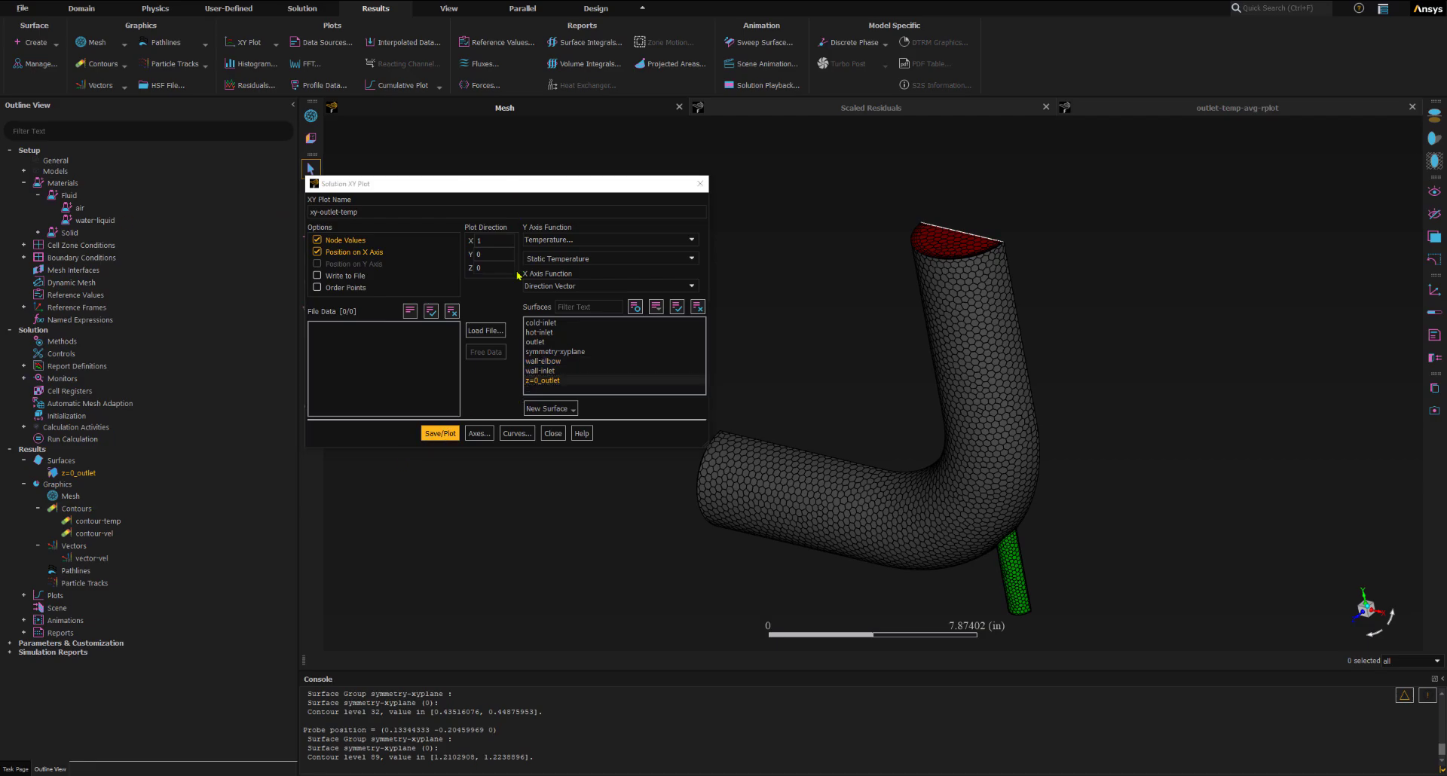
click(444, 435)
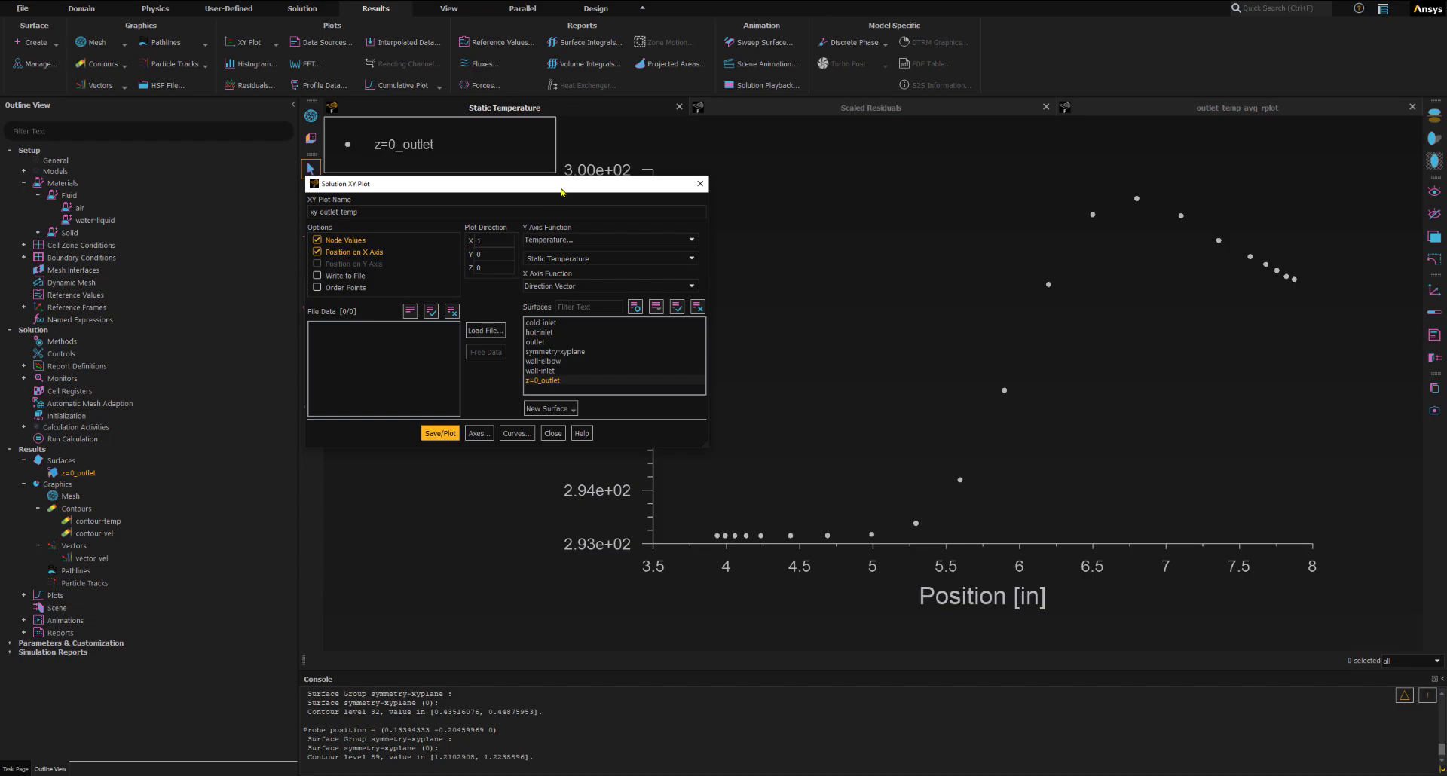
drag(562, 189, 374, 233)
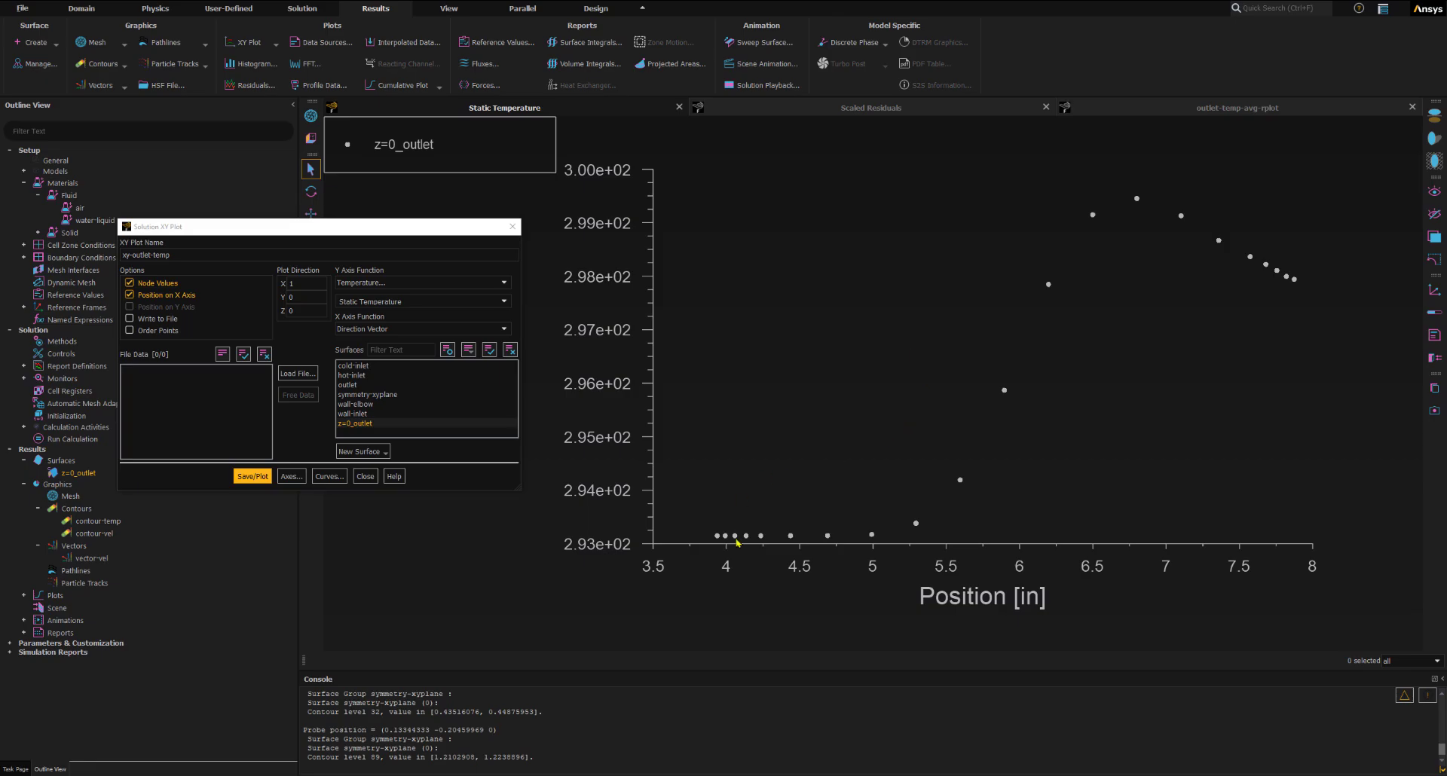
Write the xy-outlet-temp plot data to the file outlet_temp1.xy and close the plot settings
click(130, 320)
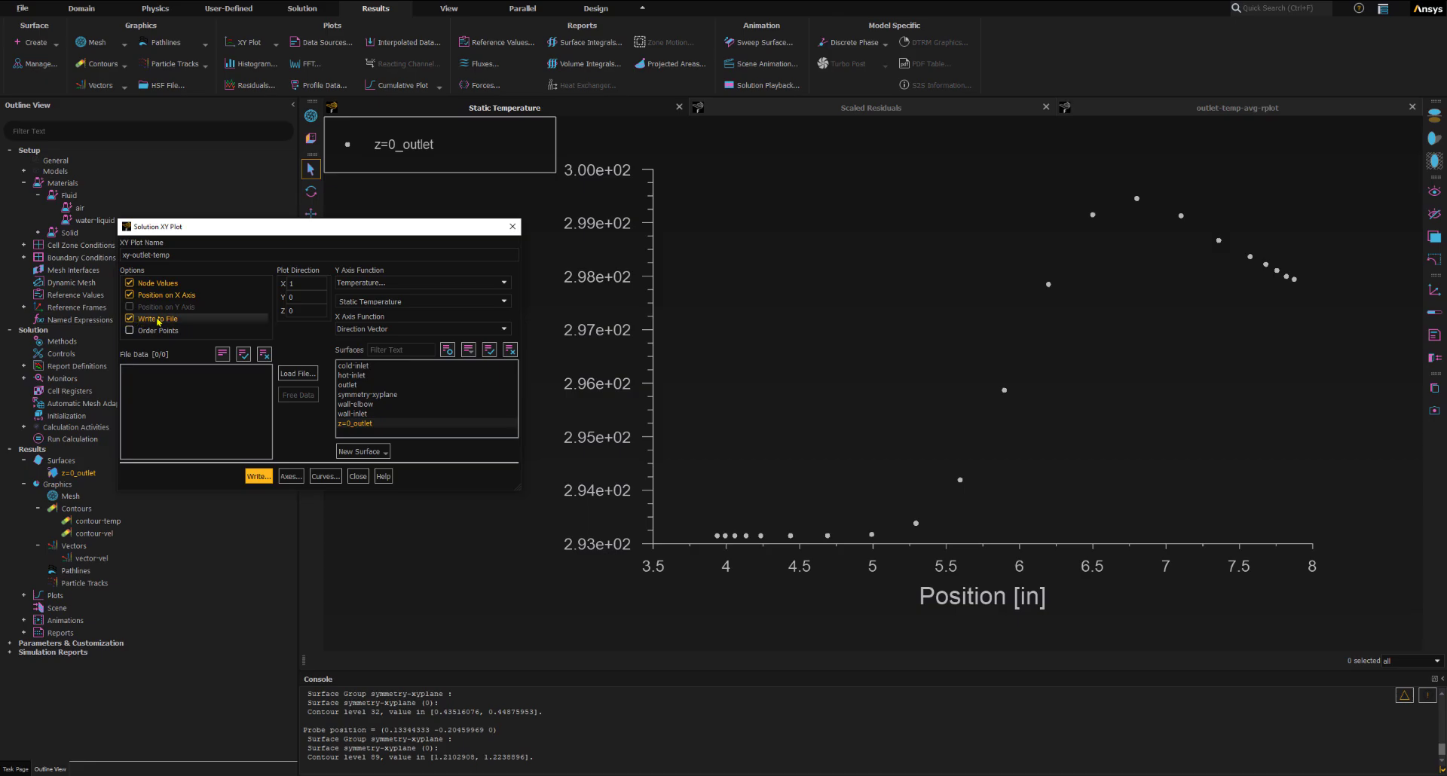
click(133, 323)
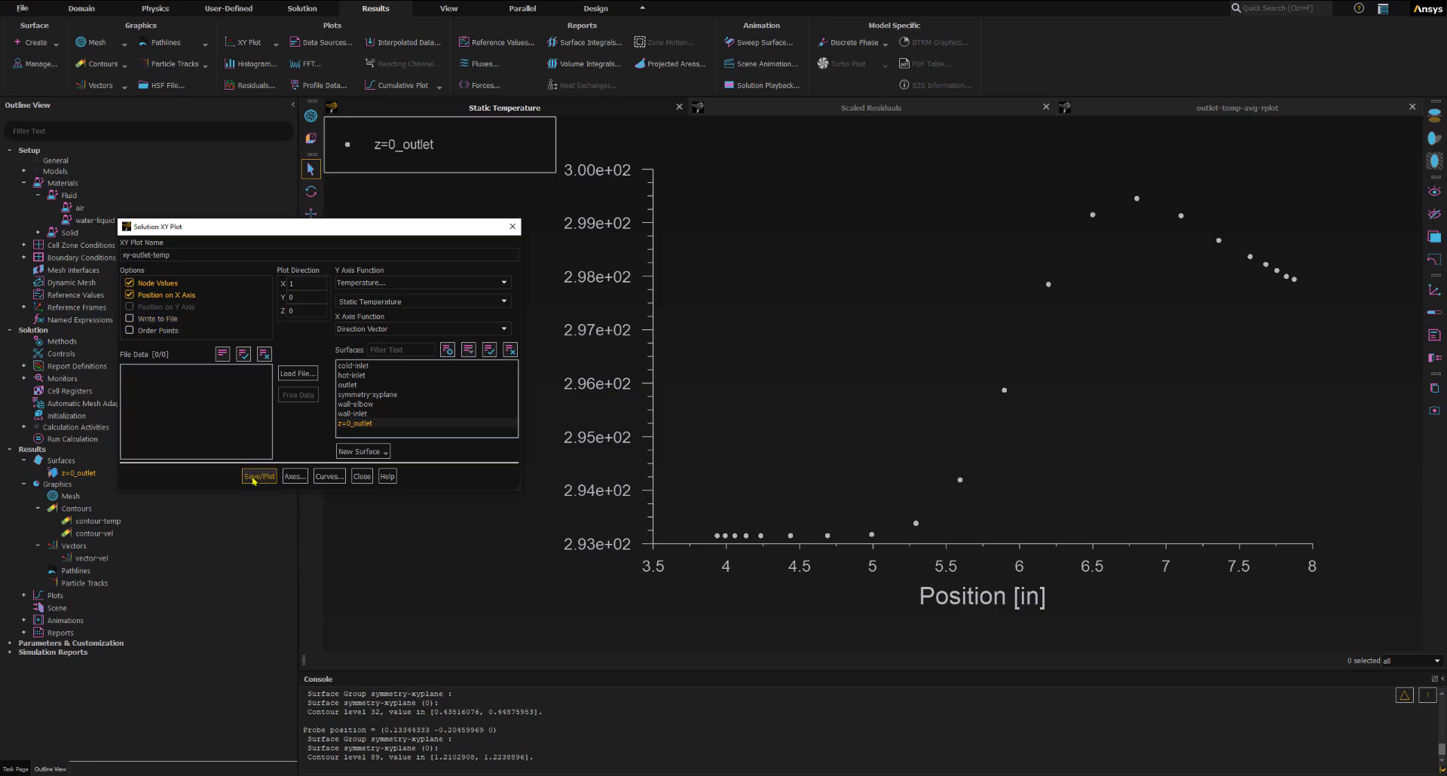
click(129, 320)
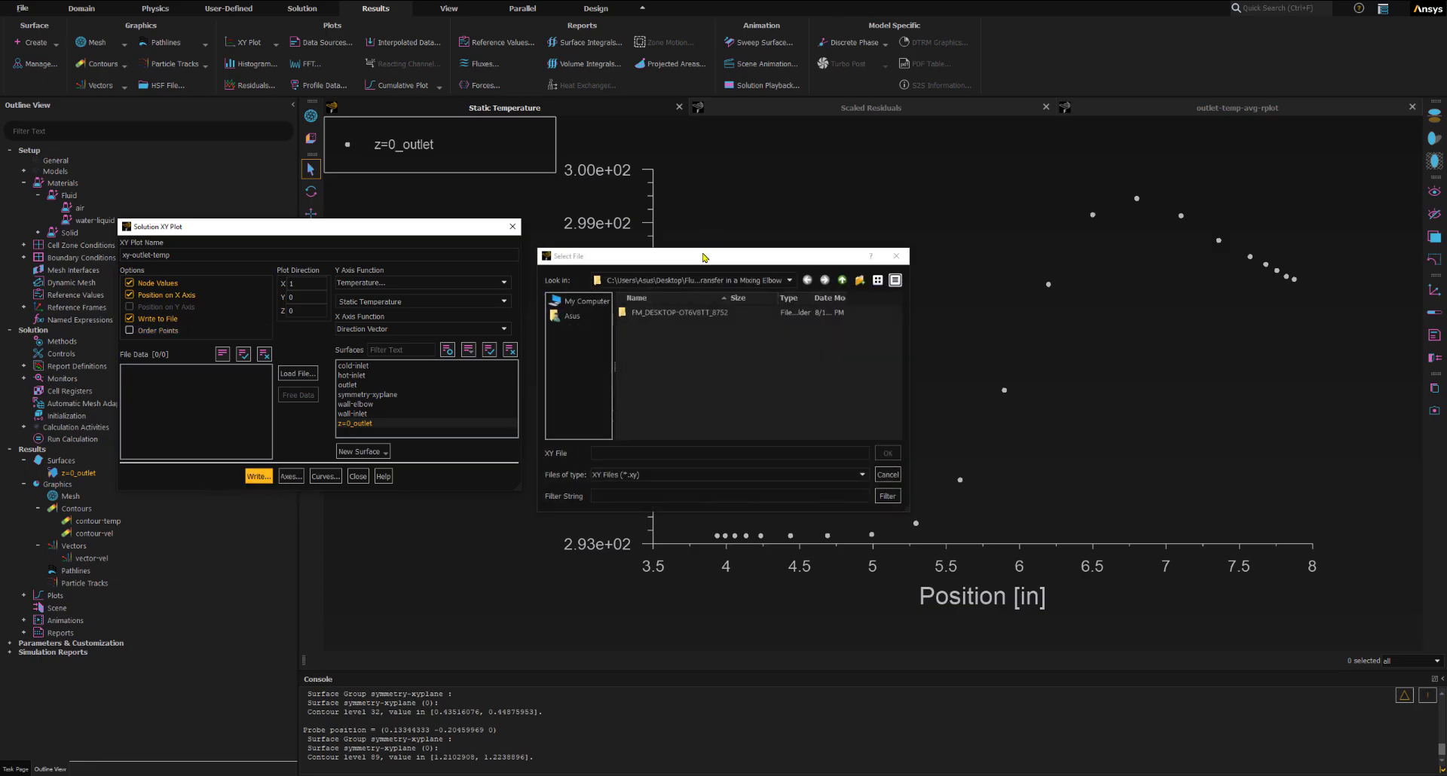
drag(702, 256, 636, 217)
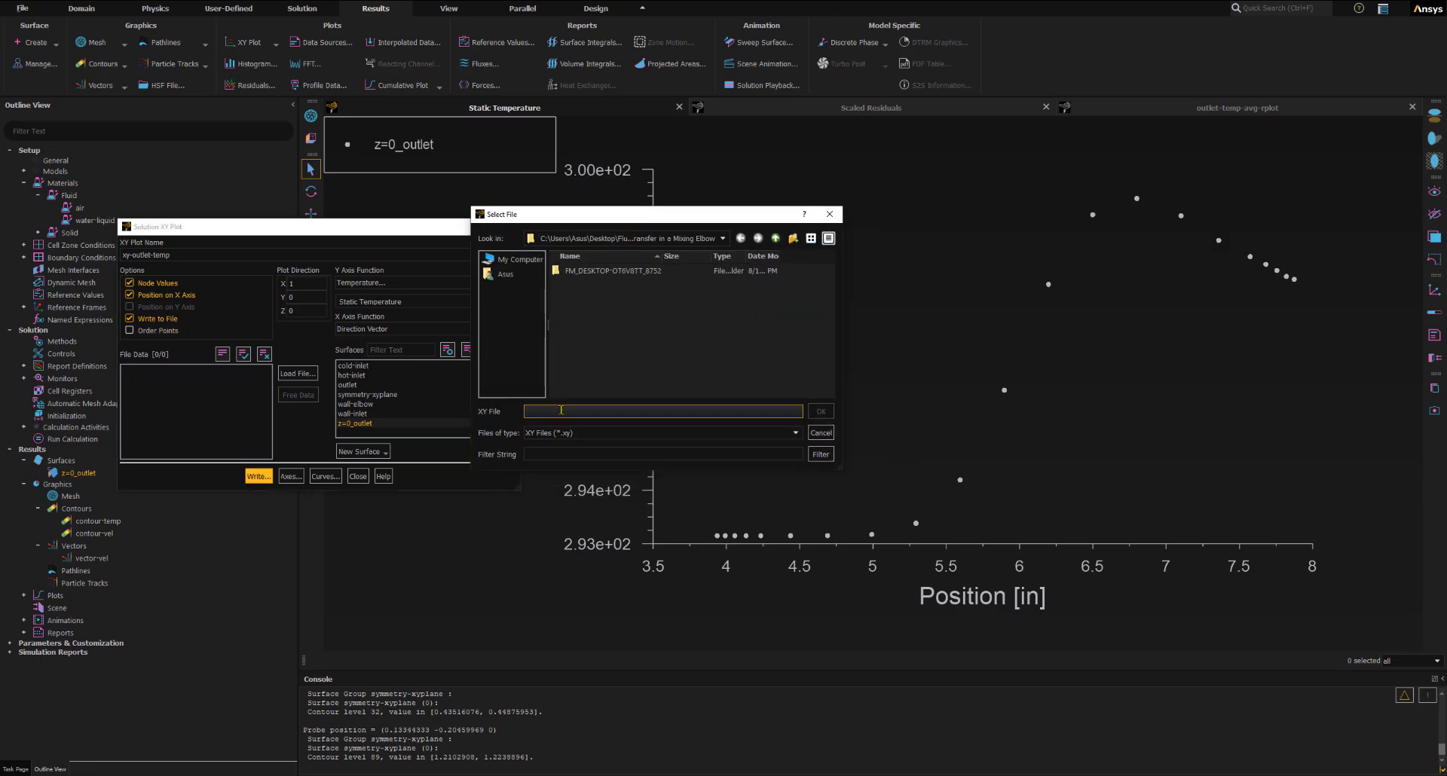
text(outlet_temp1.xy)
click(594, 412)
click(822, 412)
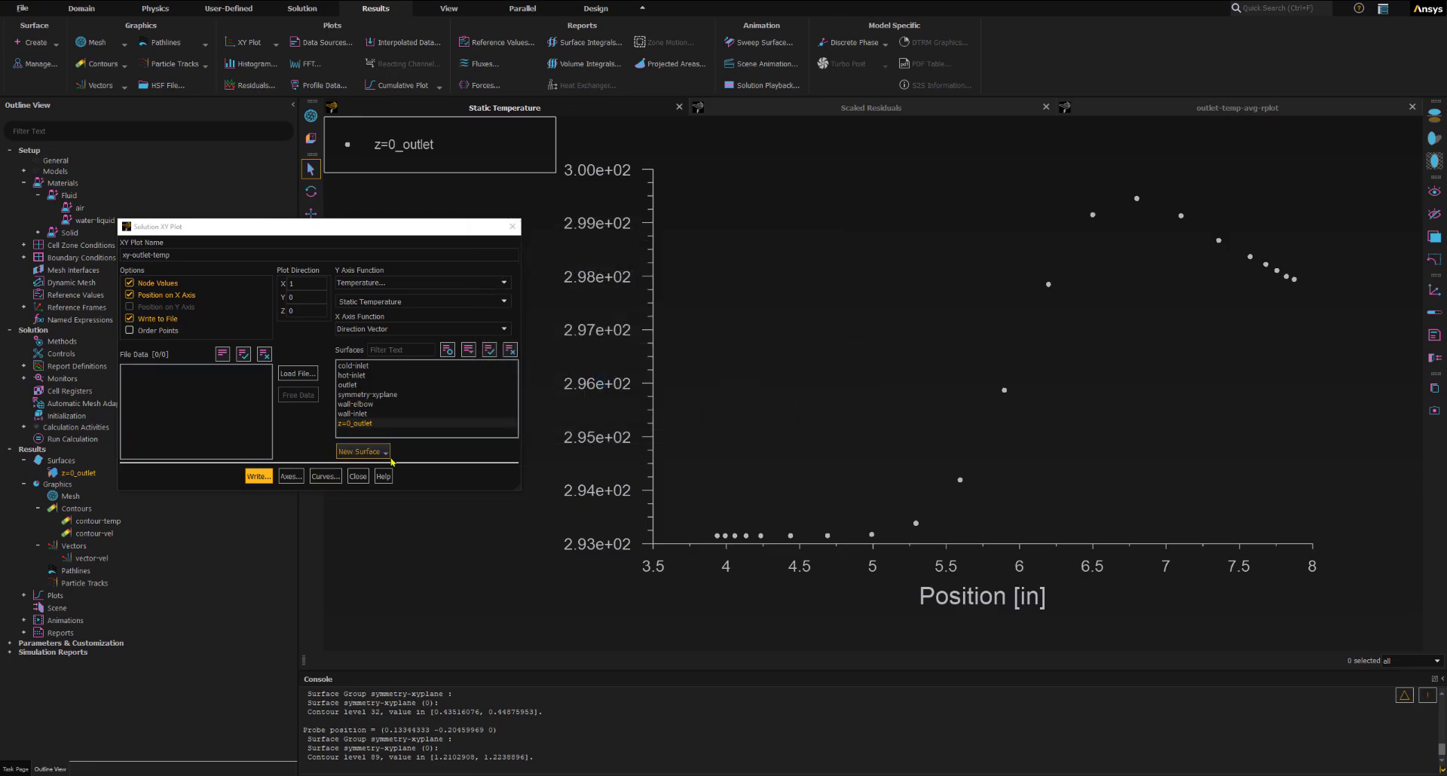
click(355, 477)
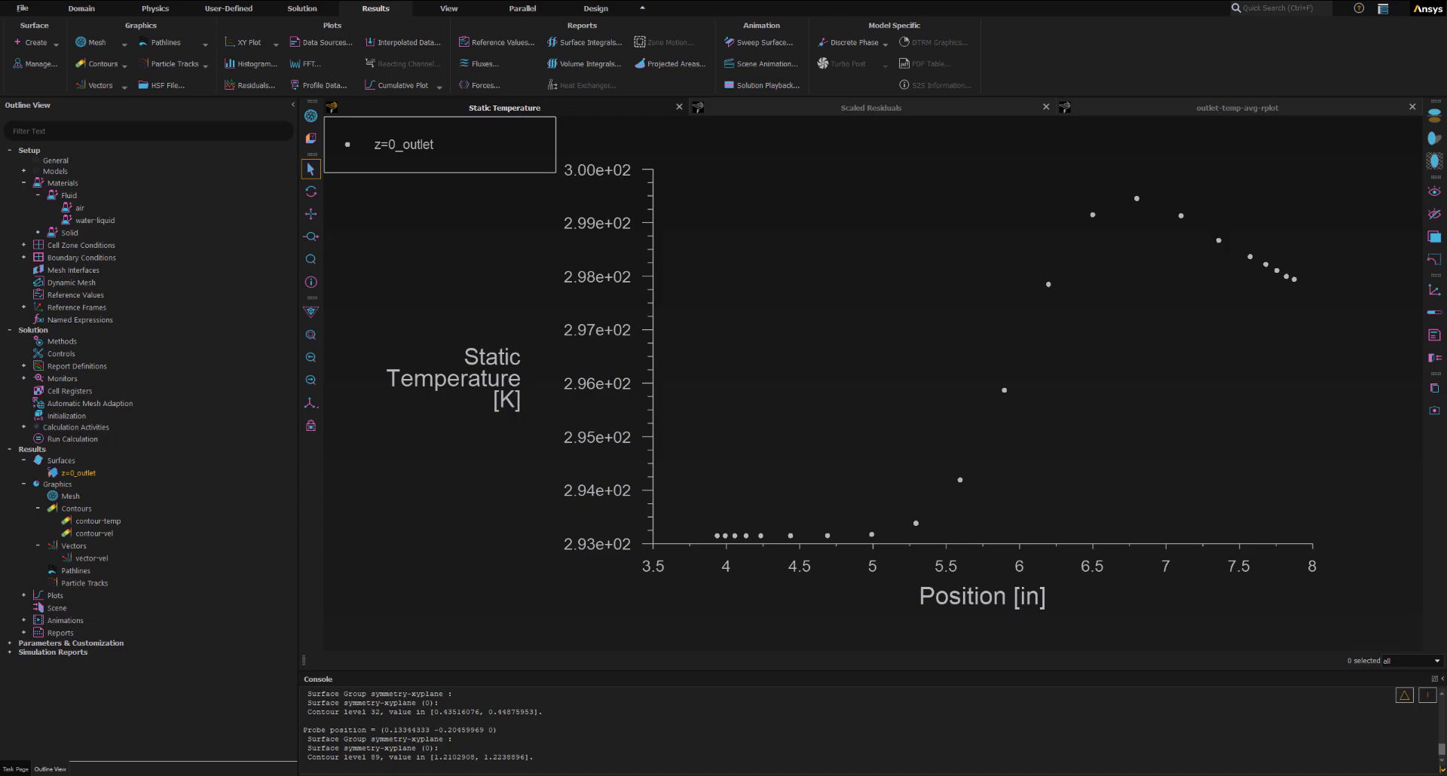
Expand the plots and XY plots in the outline to locate the saved xy-outlet-temp plot
click(25, 595)
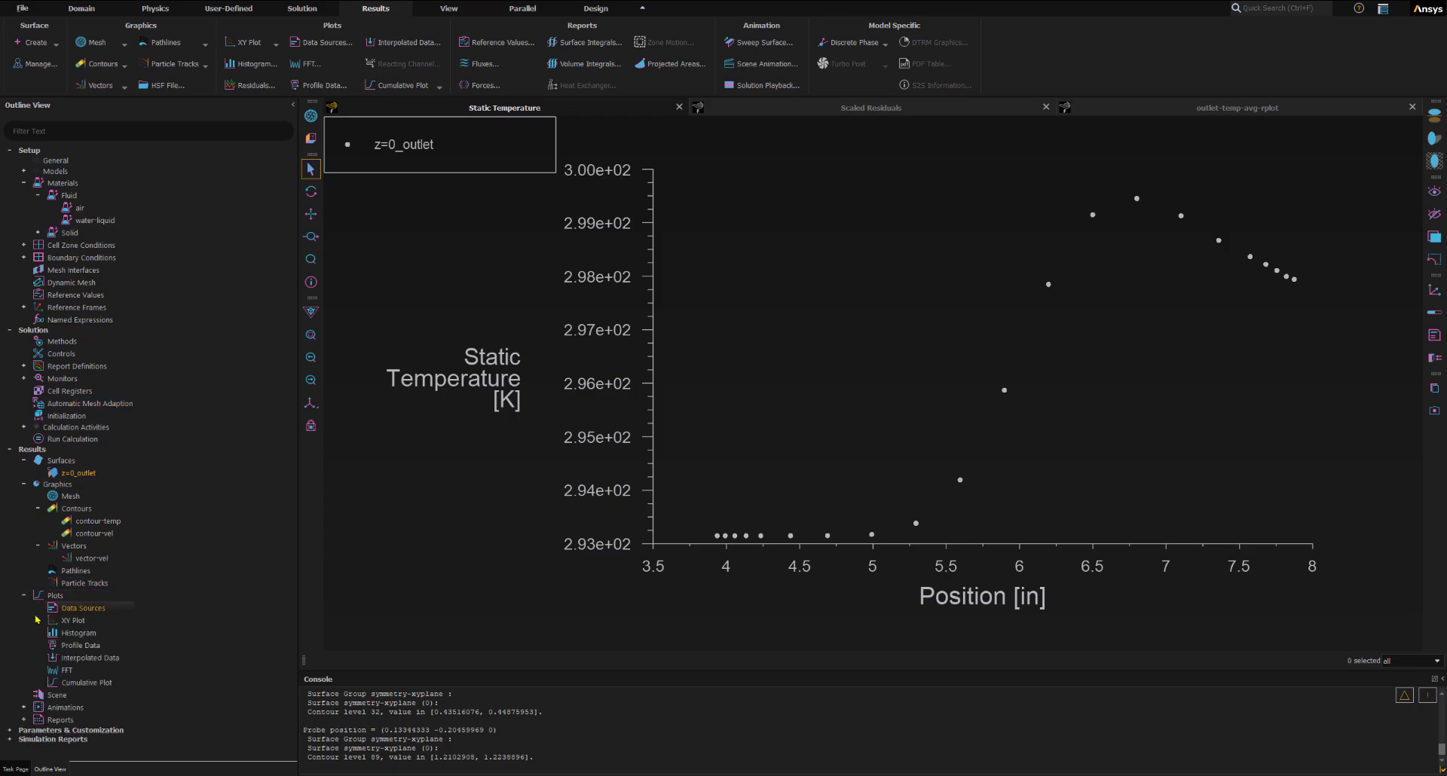
click(38, 621)
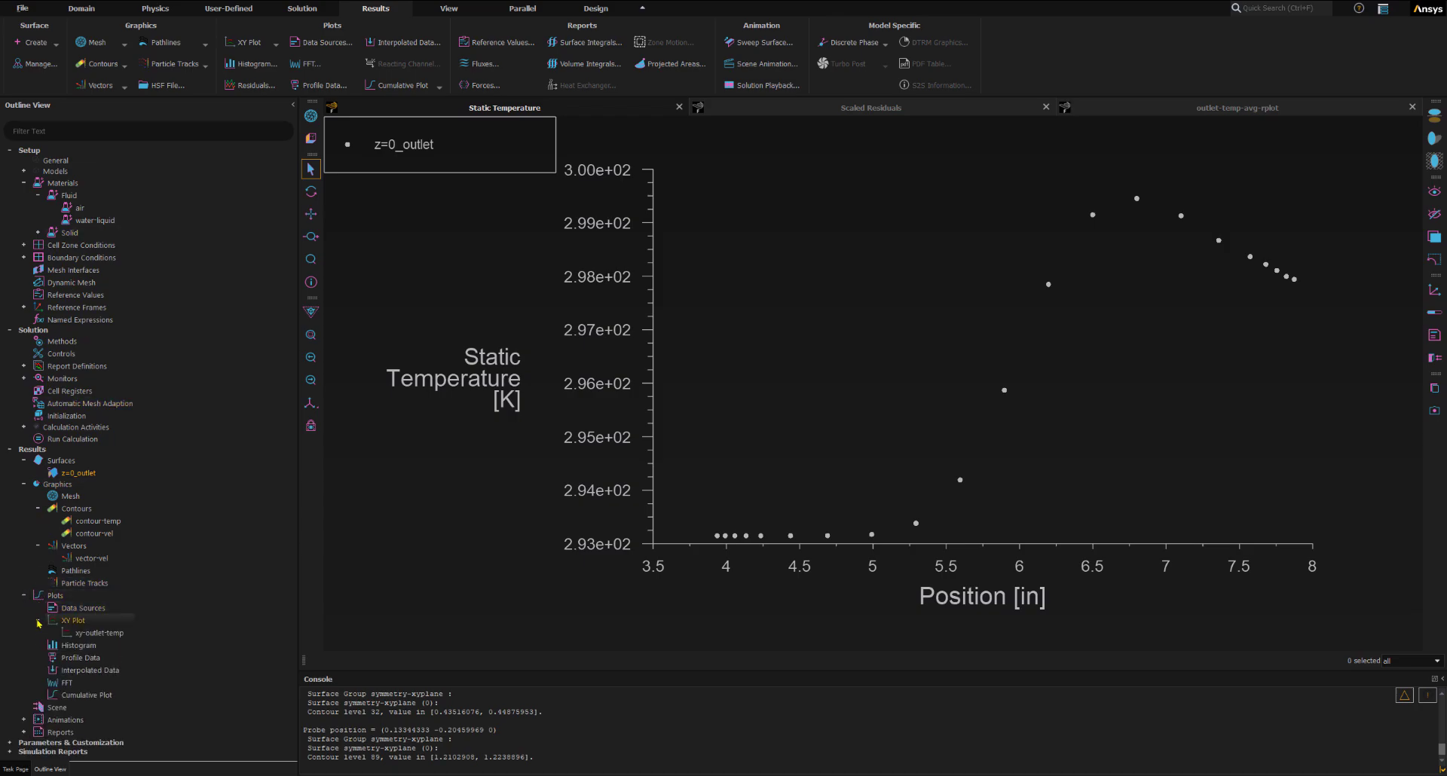
click(76, 634)
Switch to the image viewer to read the dynamic head formula in Dynamic head formula.JPG, and return to Fluent
key(alt+Tab)
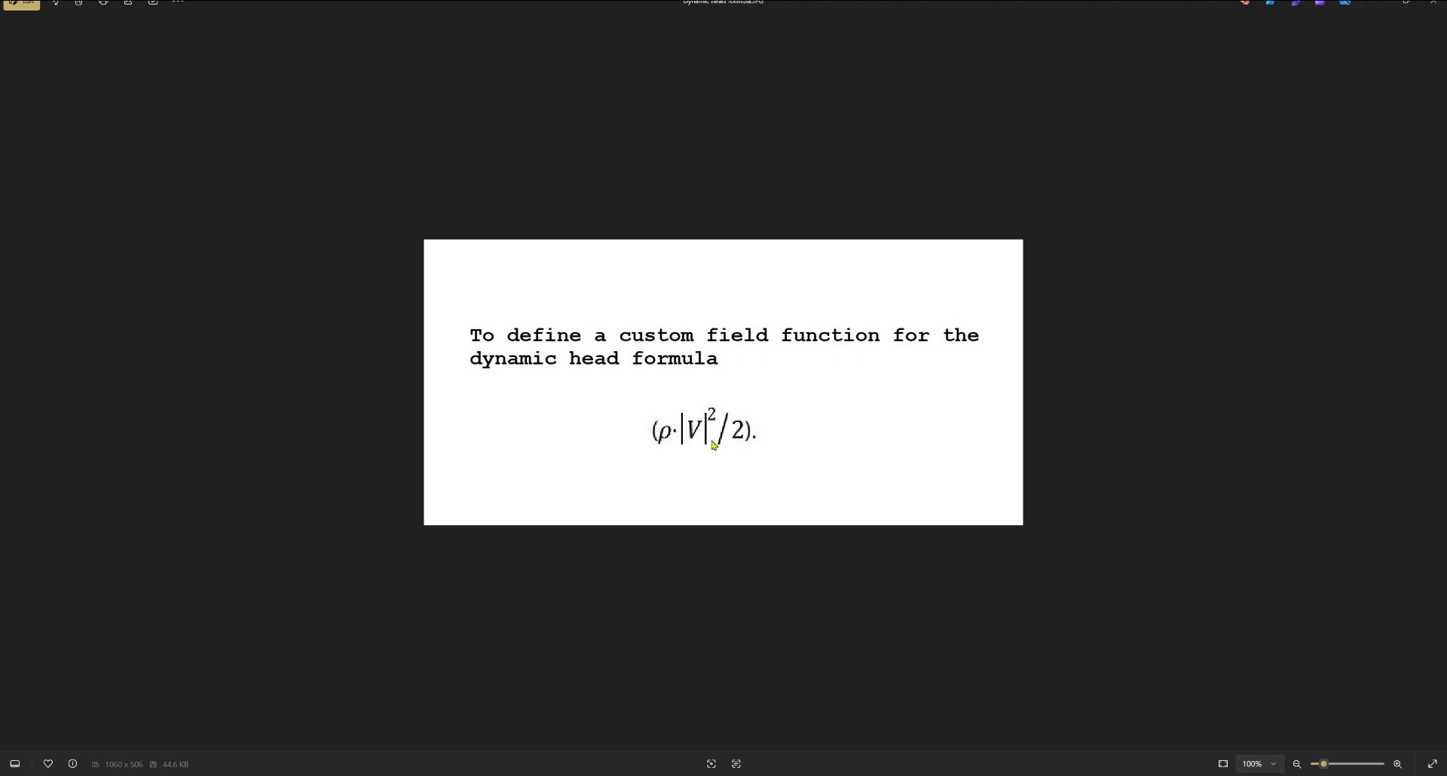
drag(622, 3, 891, 271)
click(1167, 266)
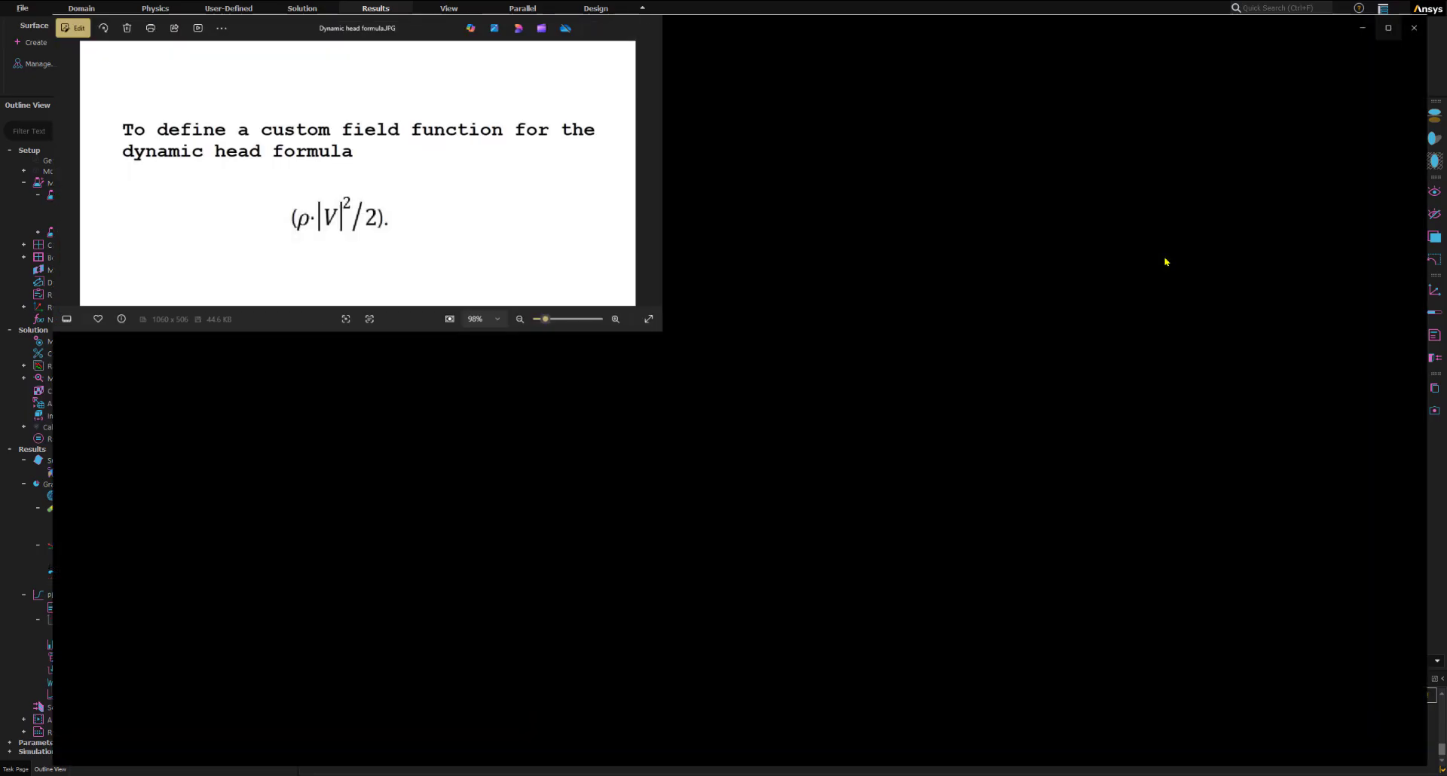
click(1378, 7)
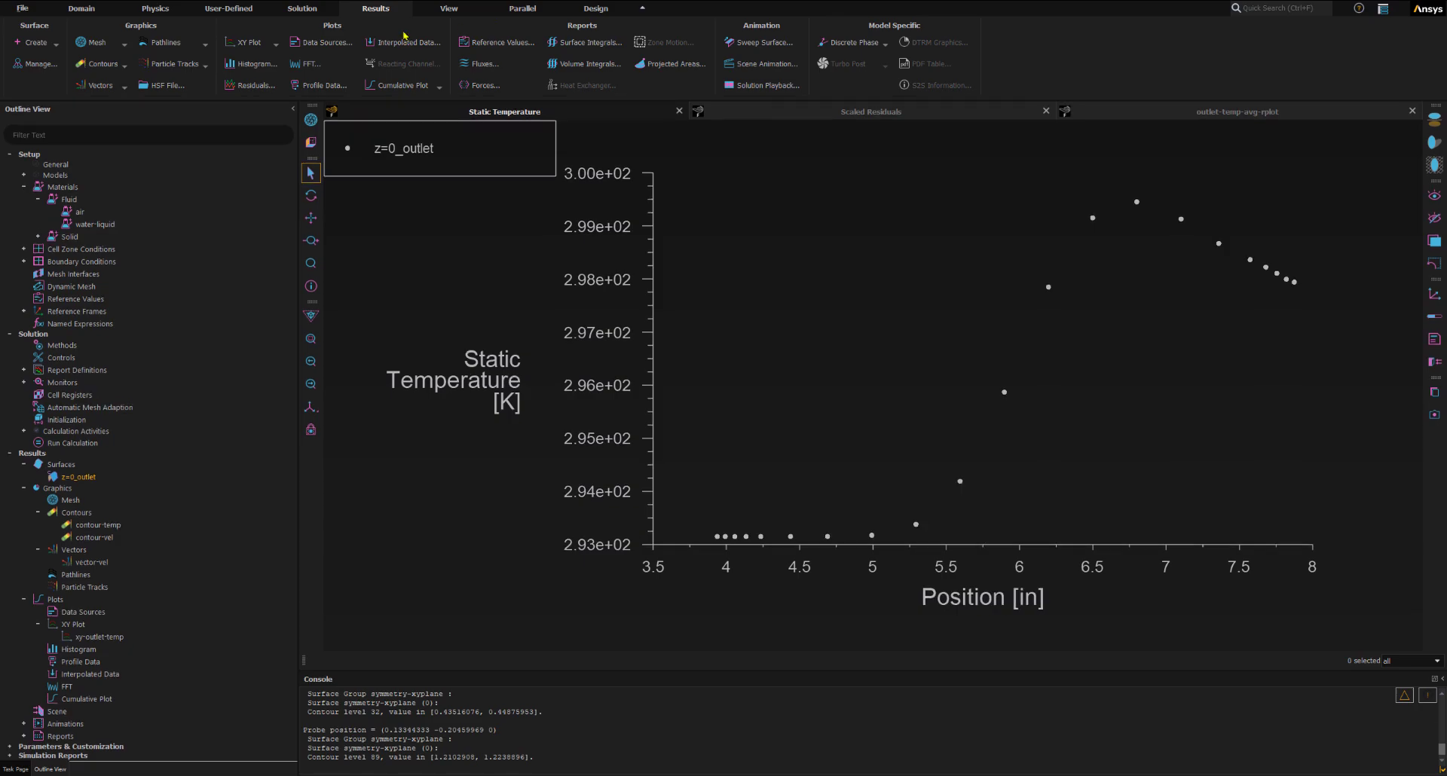
Start a custom field function and begin its definition with density followed by the multiplication operator
click(227, 9)
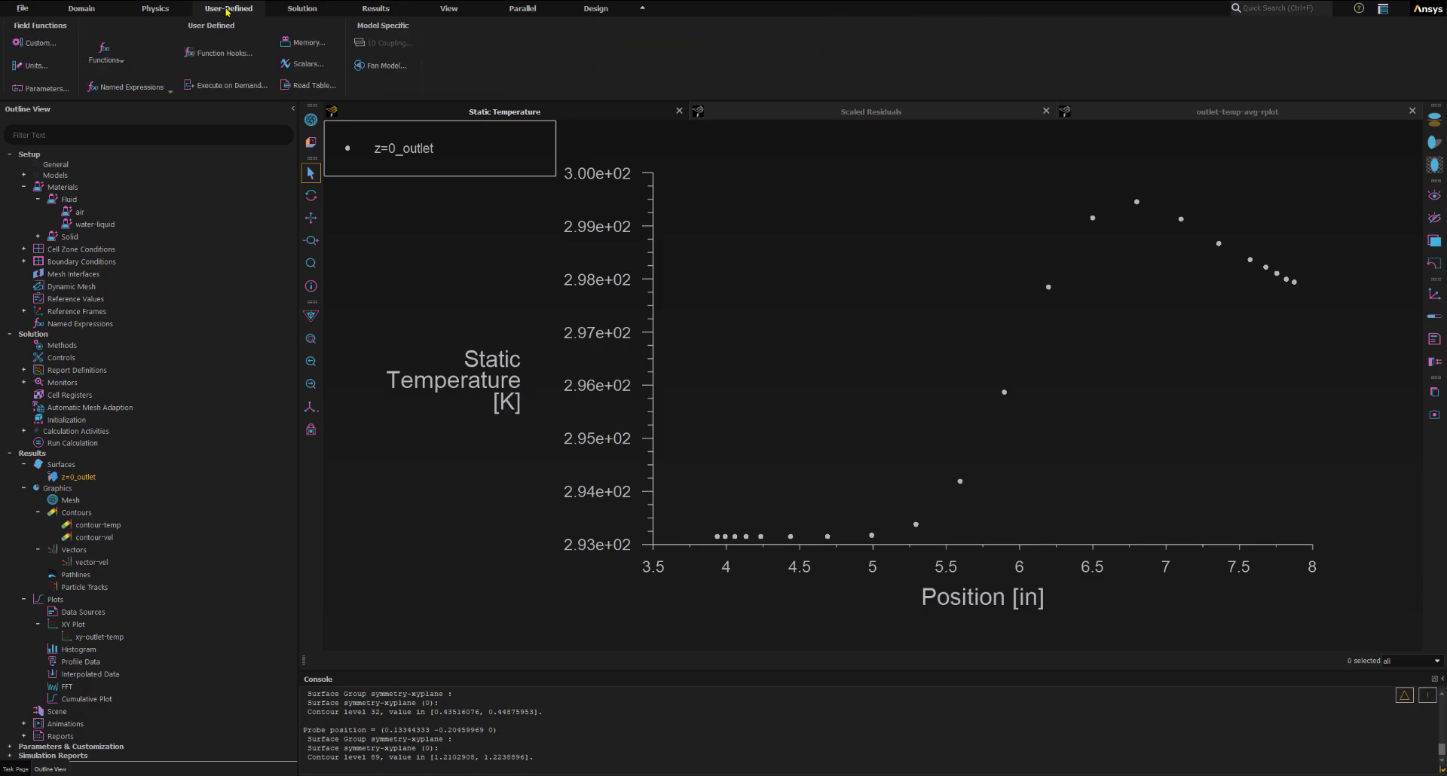
click(37, 44)
click(44, 45)
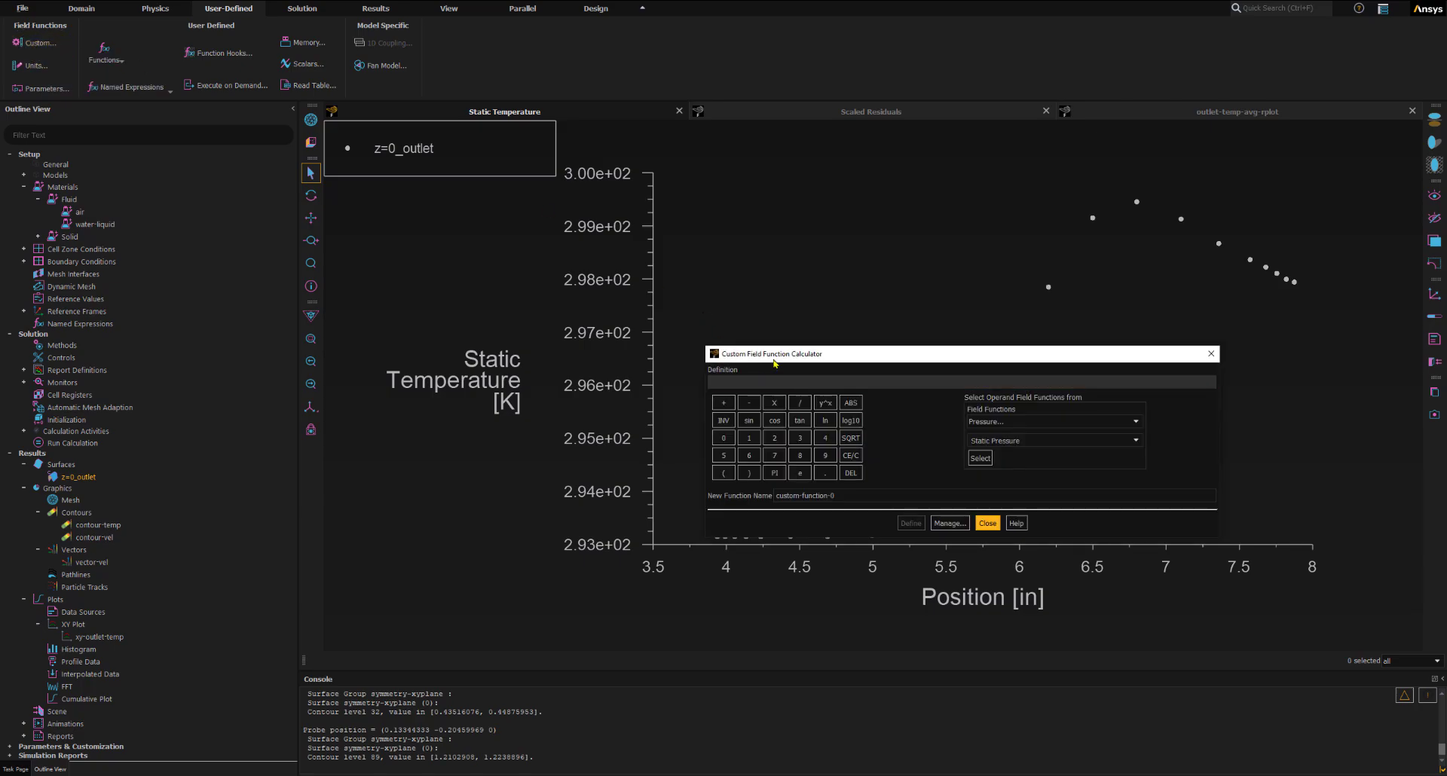
drag(775, 362, 247, 251)
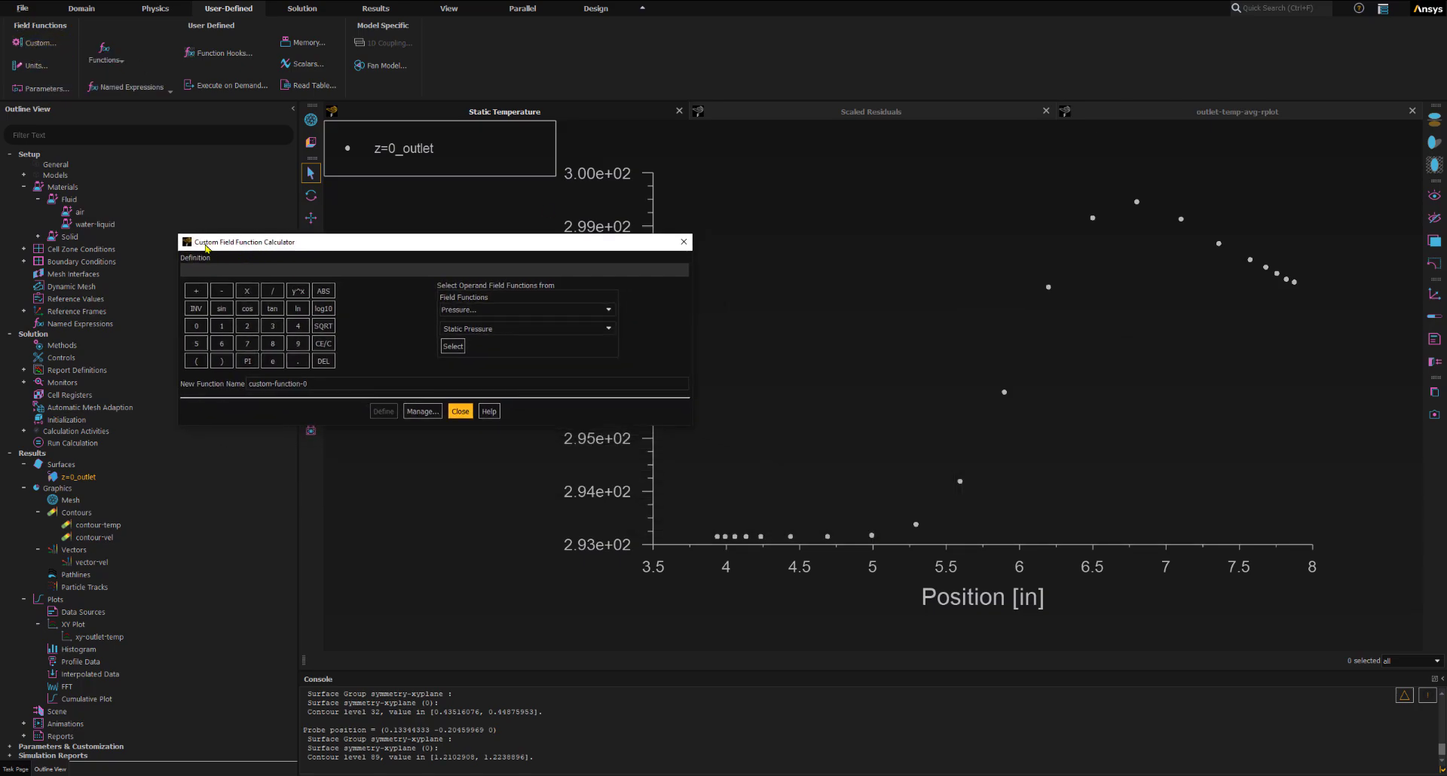
click(287, 243)
click(464, 311)
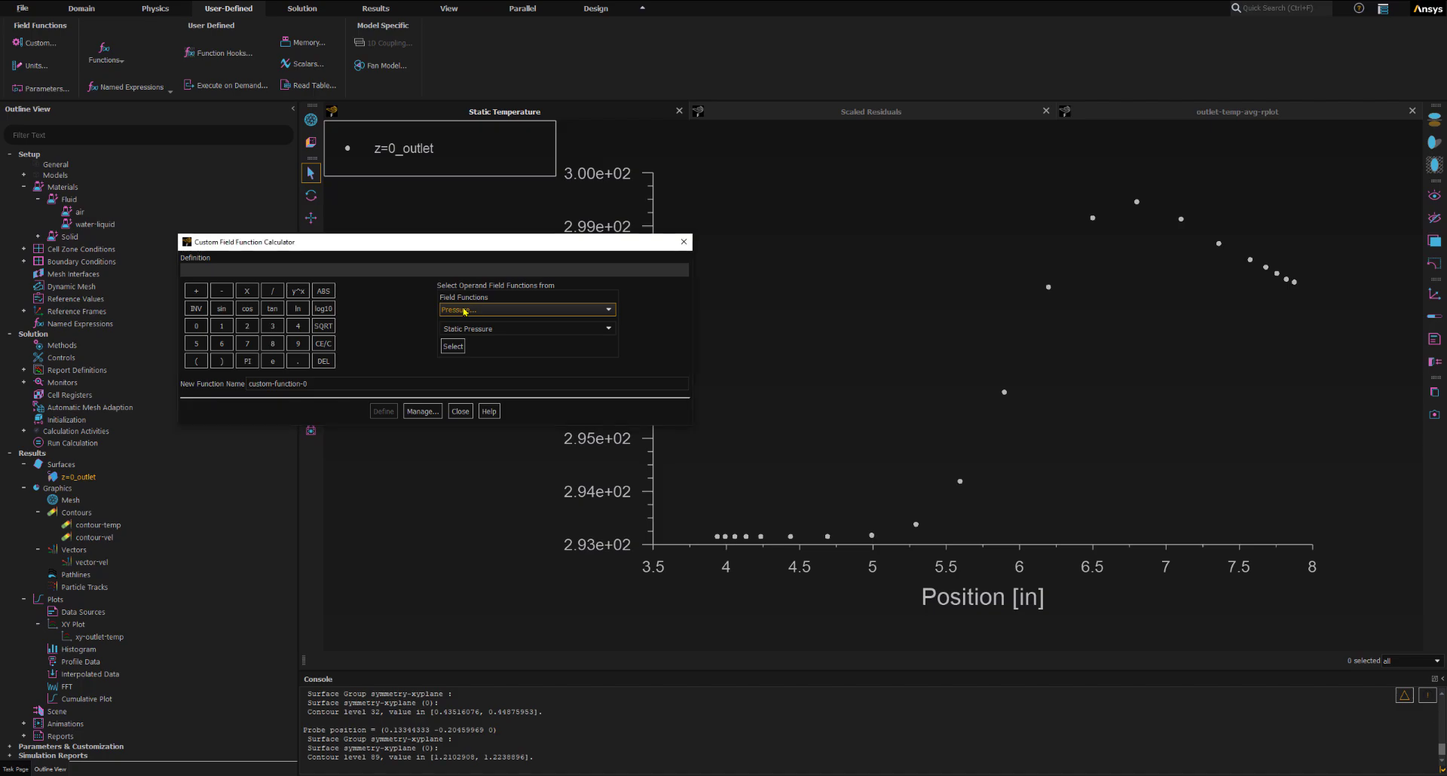
click(465, 310)
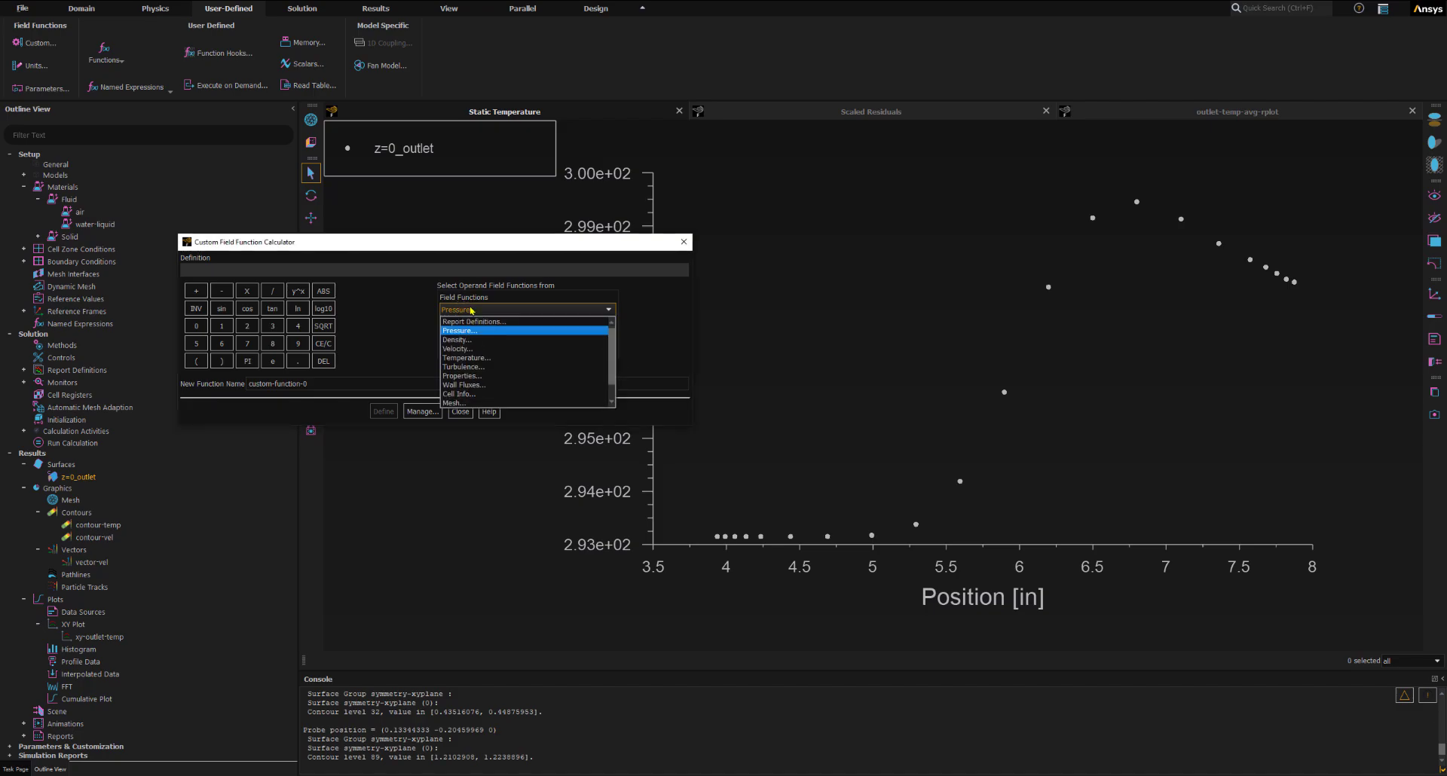
click(465, 337)
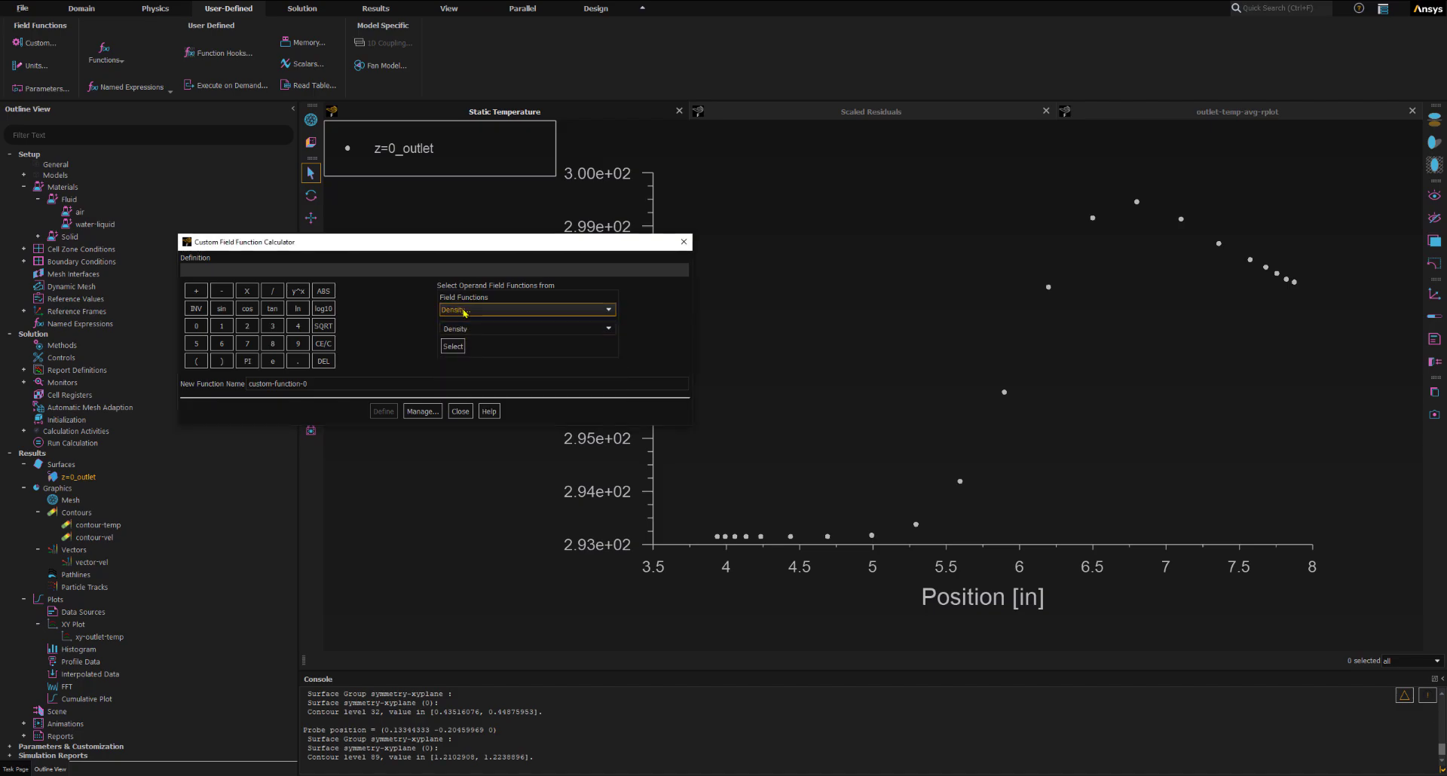
click(453, 348)
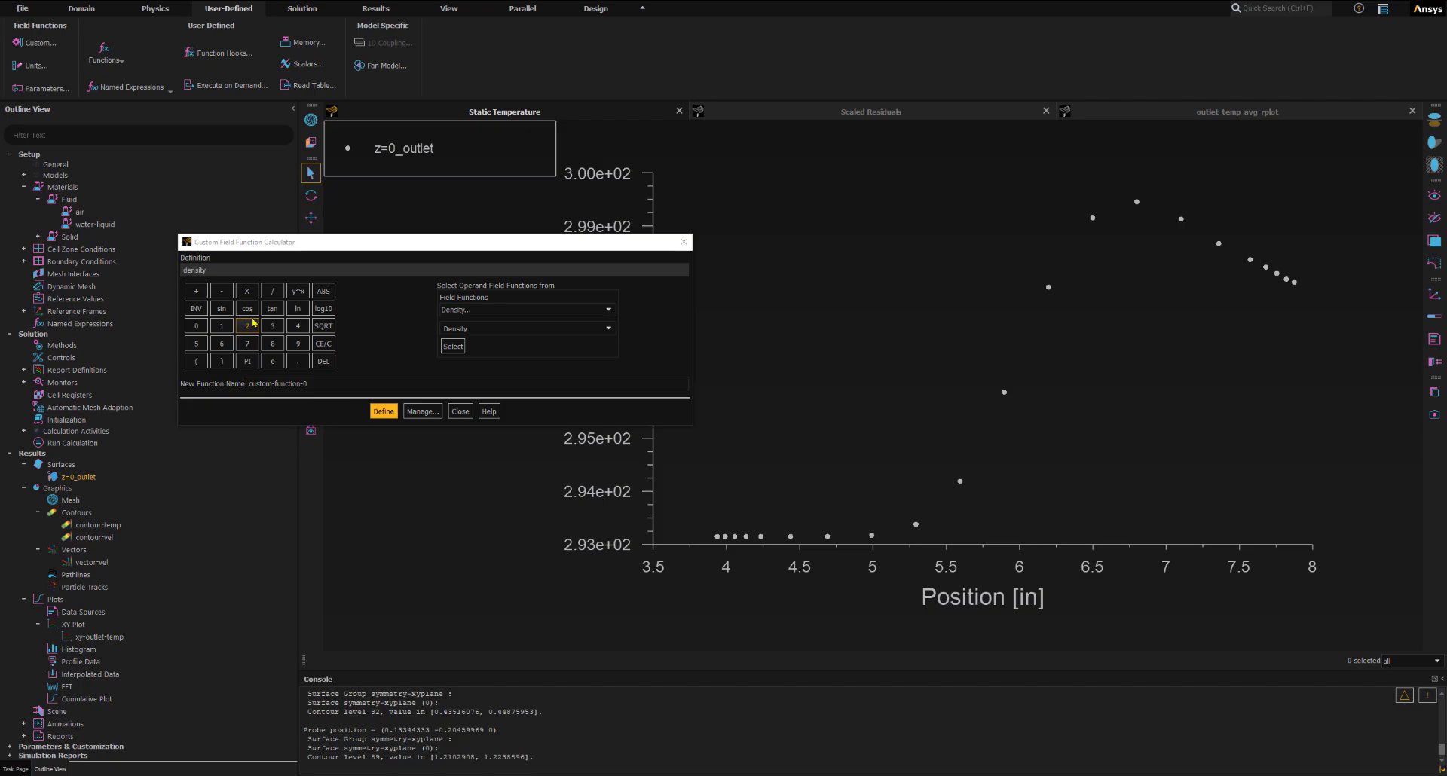
click(247, 291)
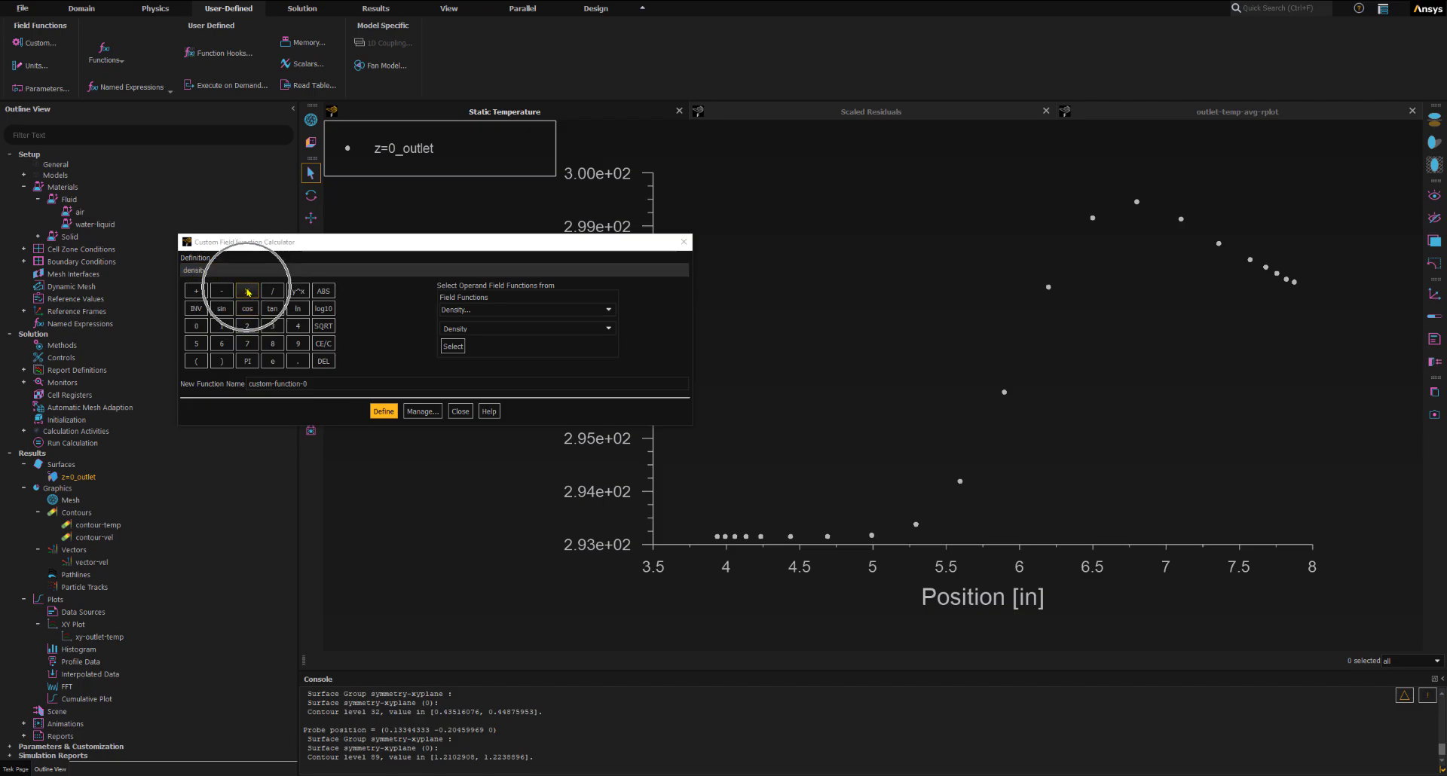
click(247, 291)
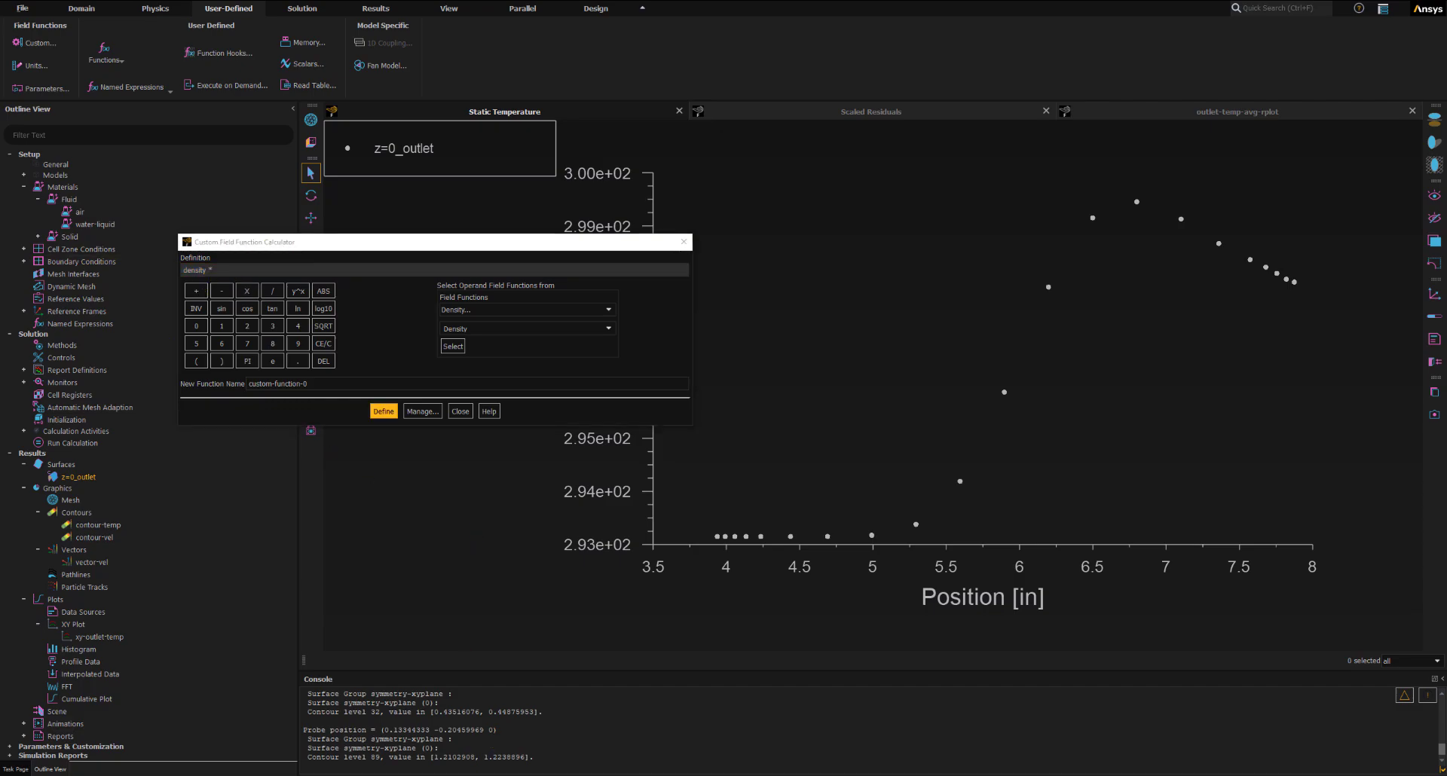
Check the formula image again and add velocity magnitude as the next operand of the field function definition
key(alt+Tab)
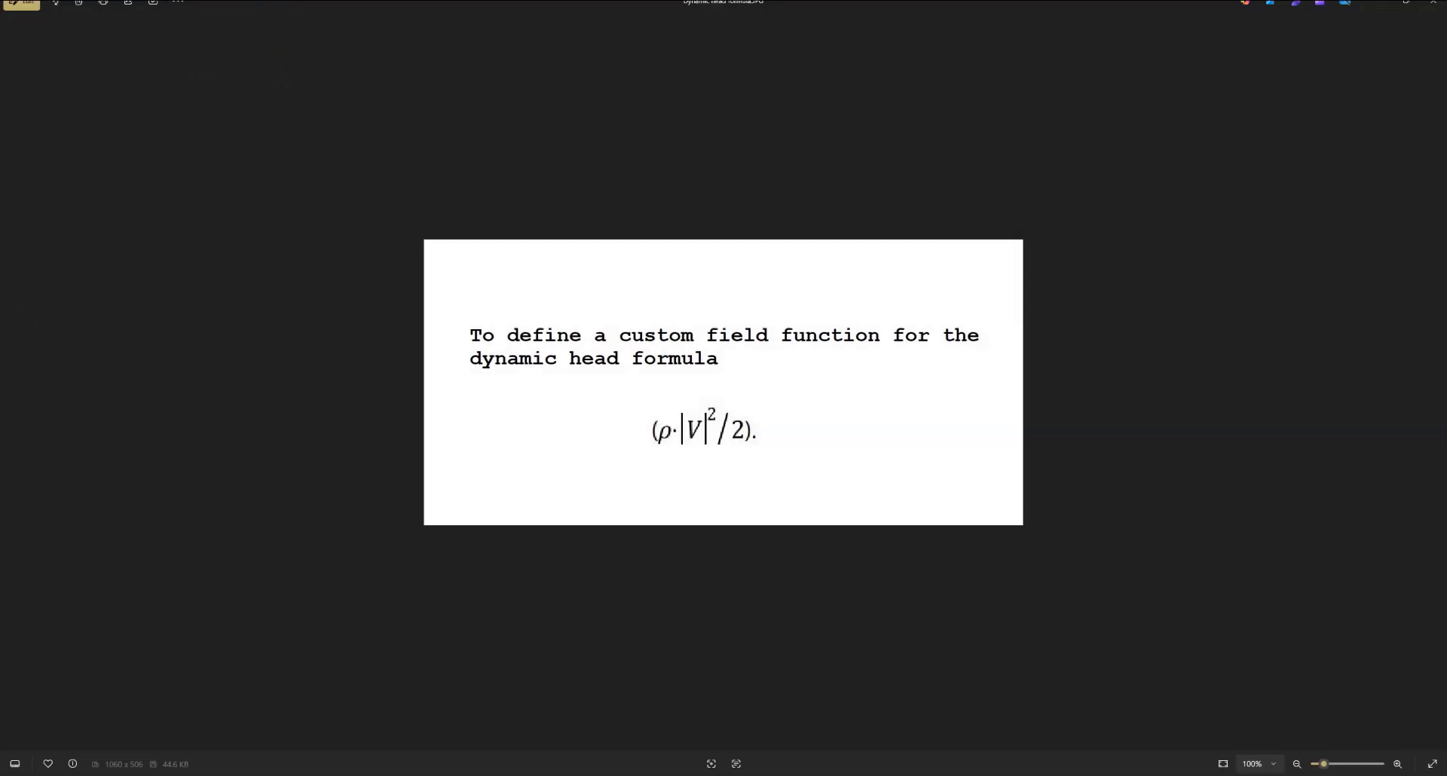
click(692, 431)
key(alt+Tab)
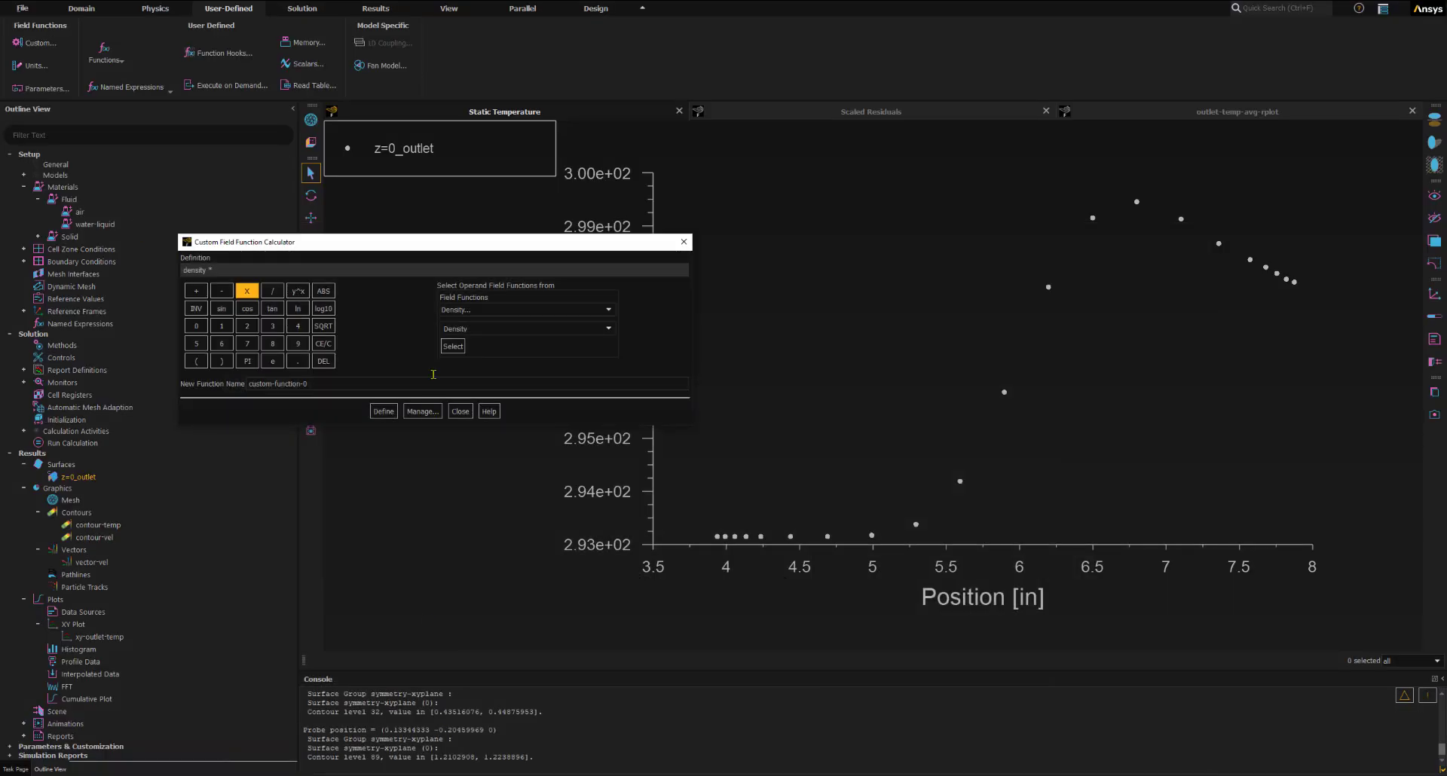
click(461, 311)
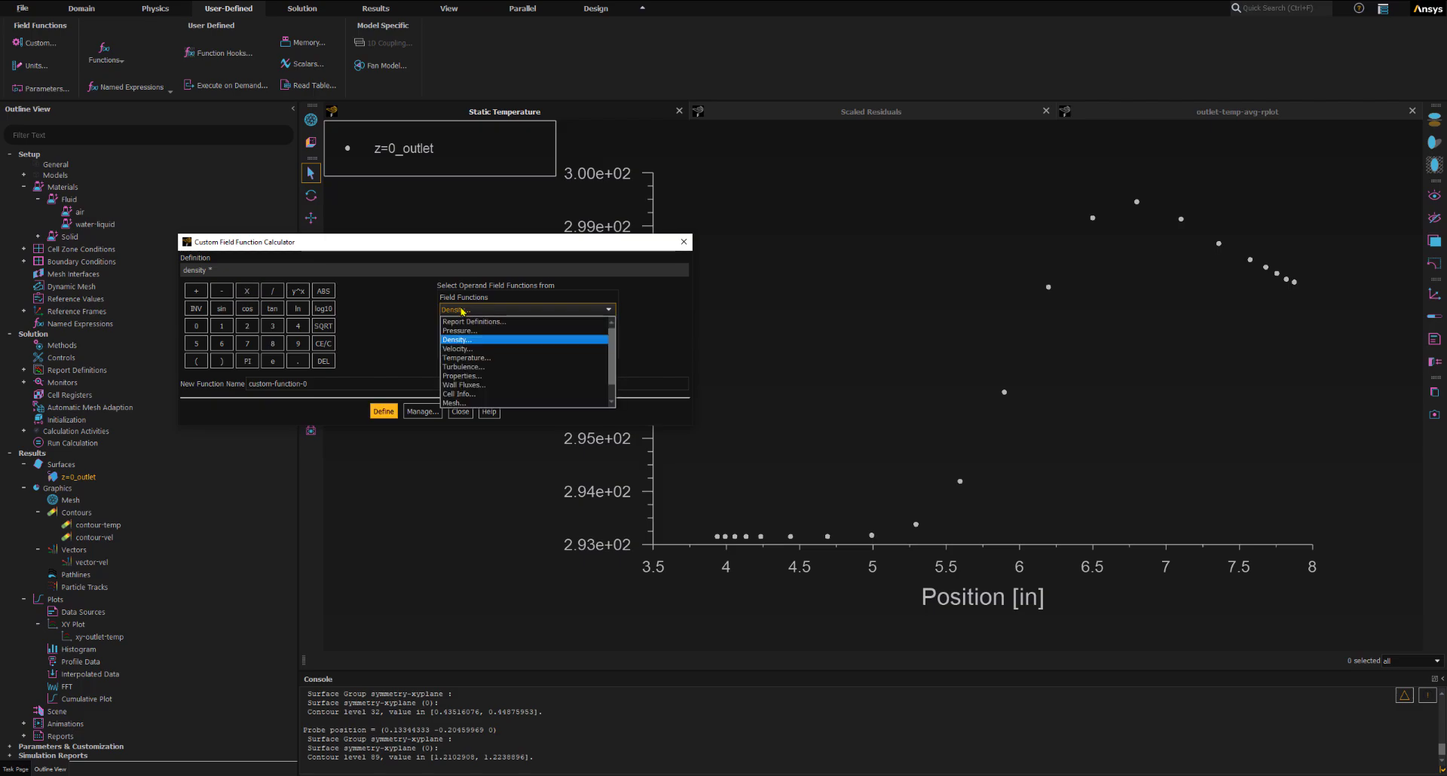
click(460, 349)
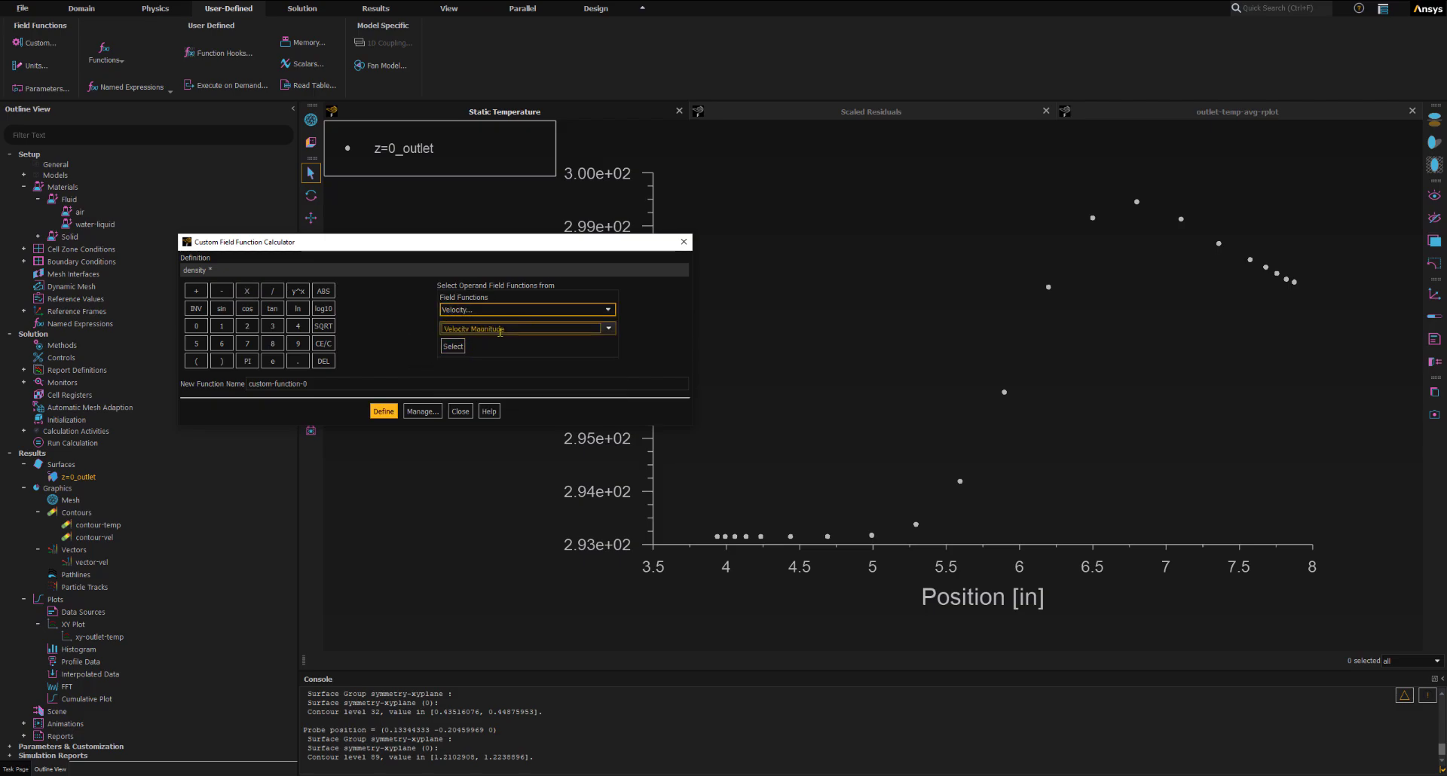
click(453, 347)
click(454, 347)
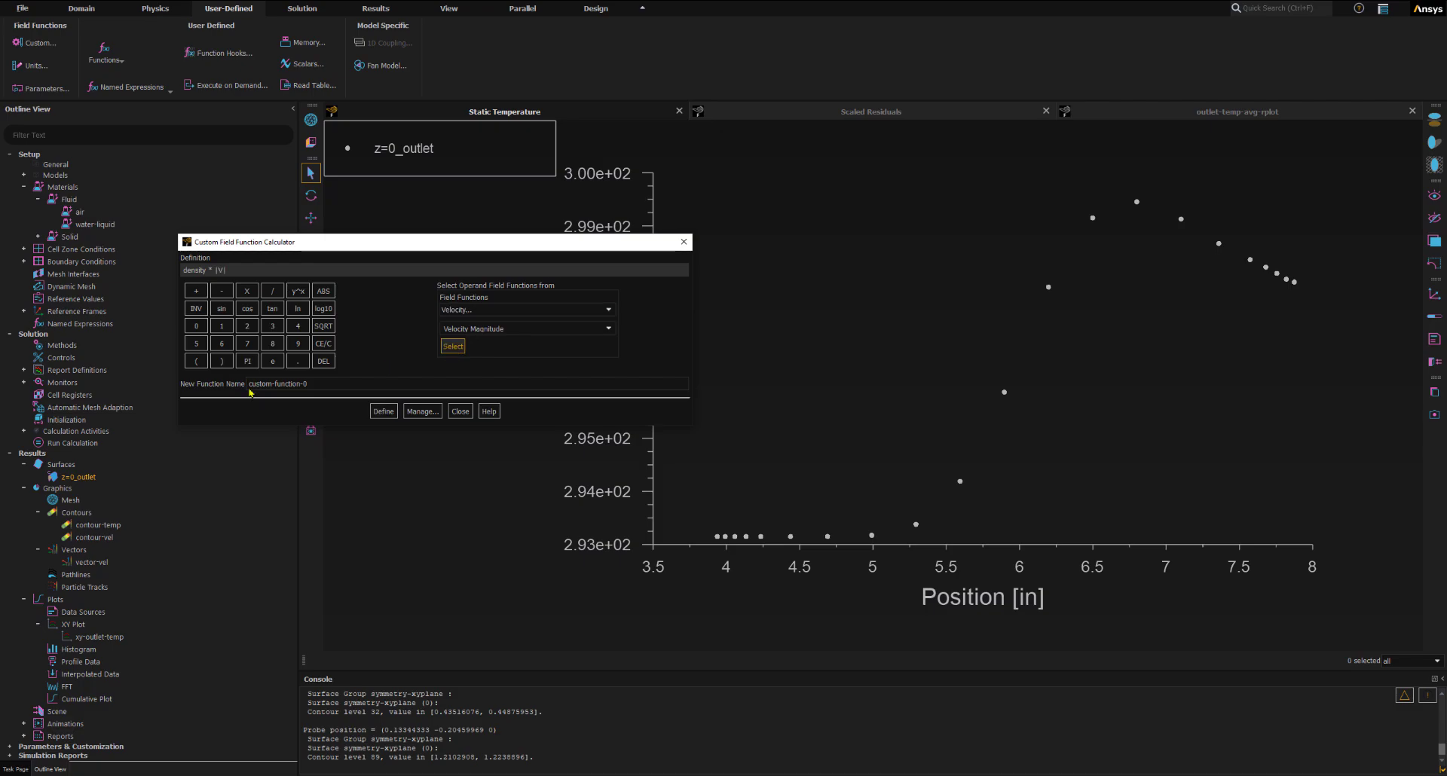
click(240, 272)
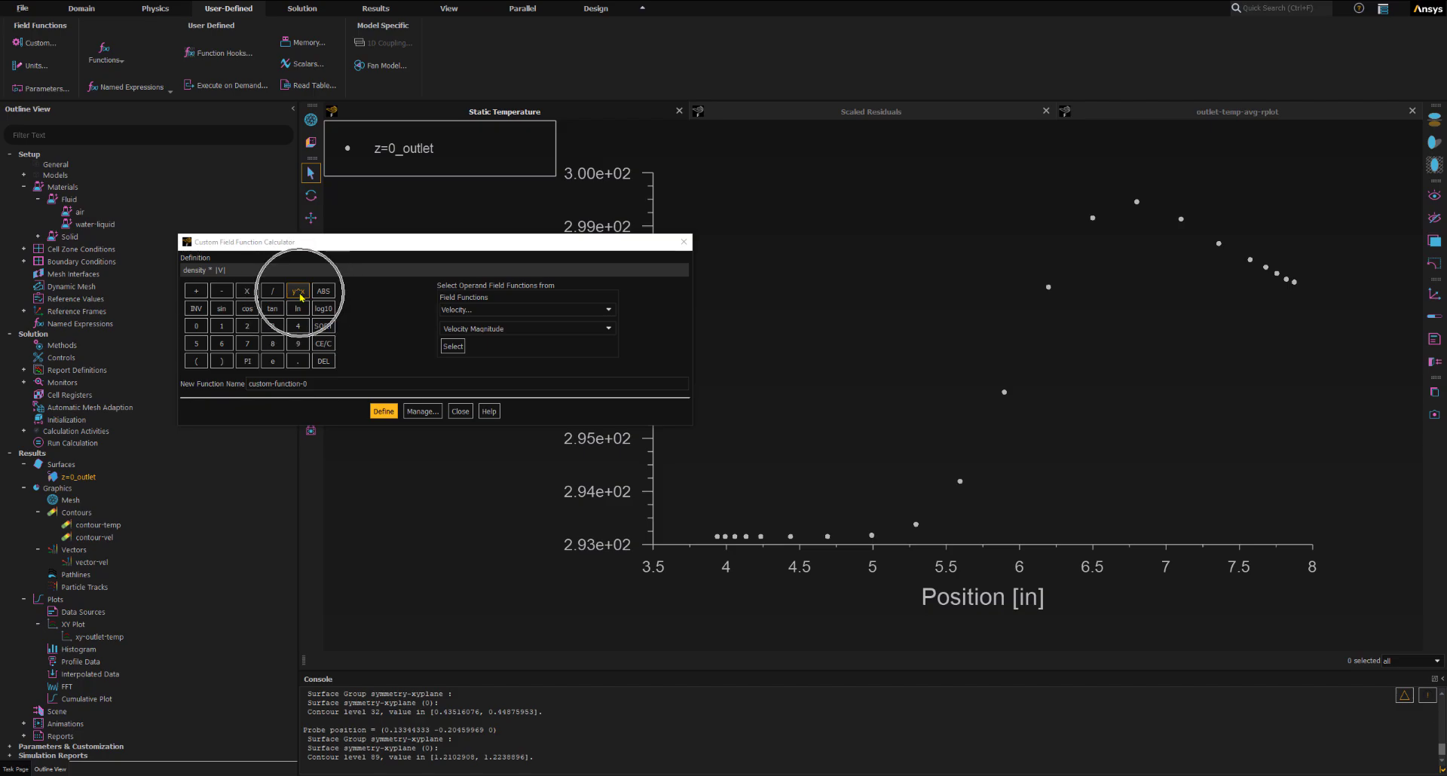
Raise the velocity magnitude to the power 2 and divide the expression by 2
click(297, 291)
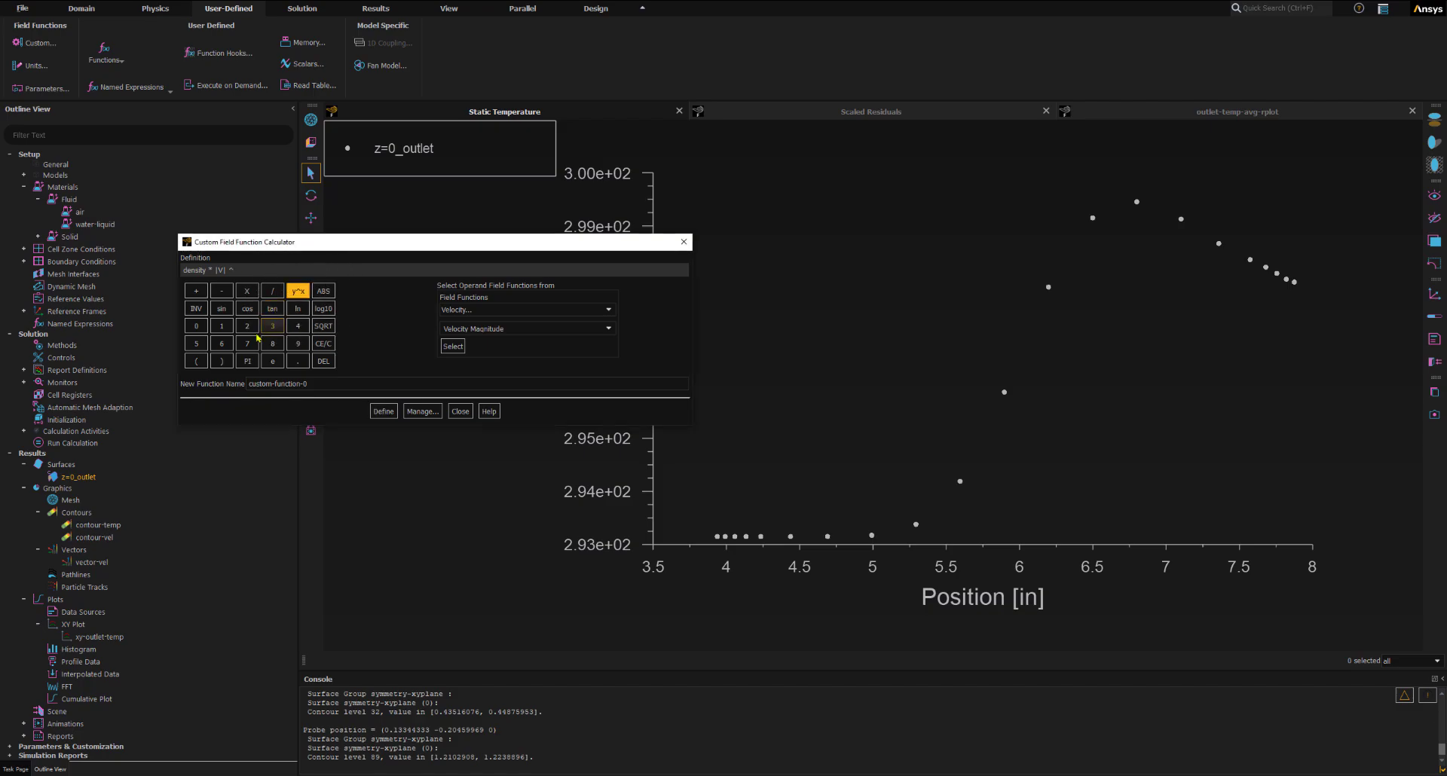
click(241, 326)
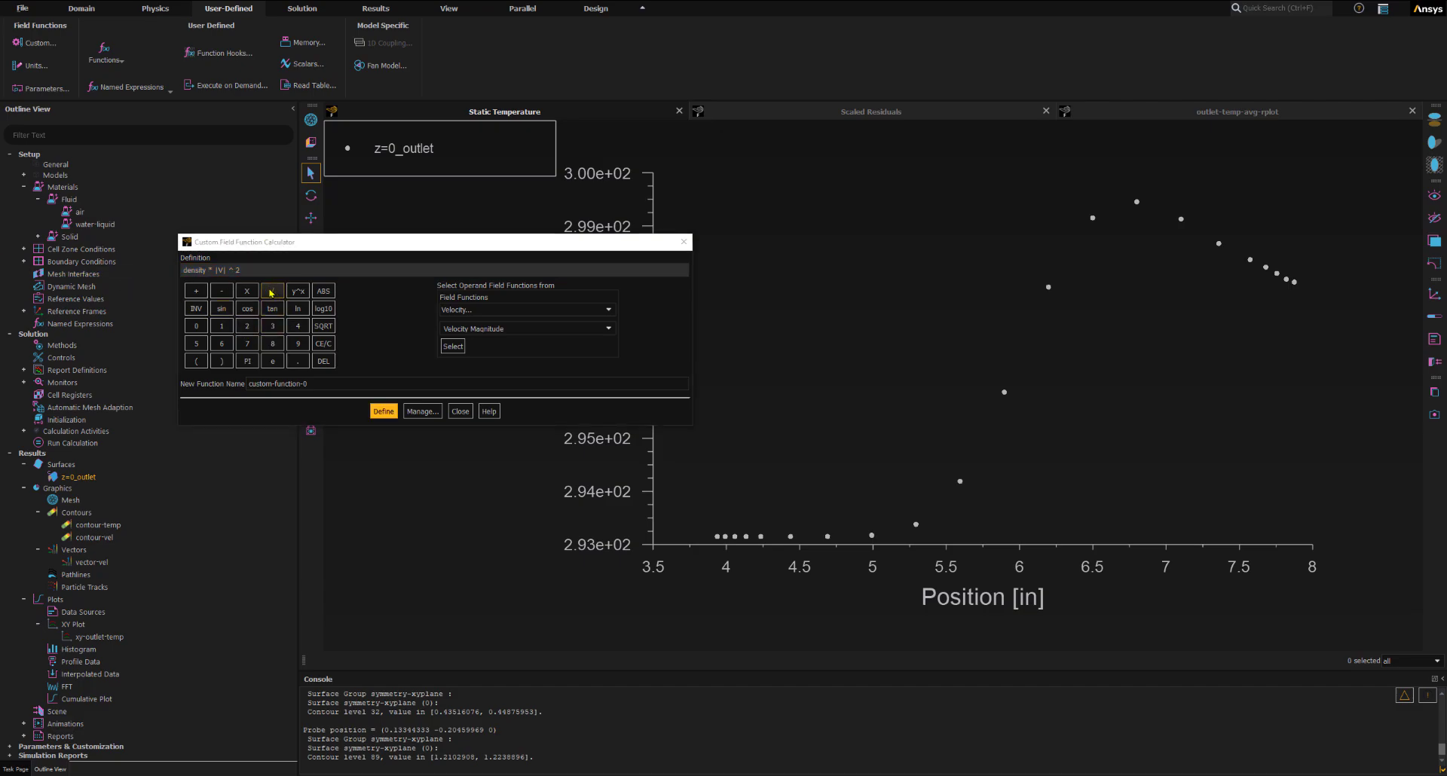
click(271, 293)
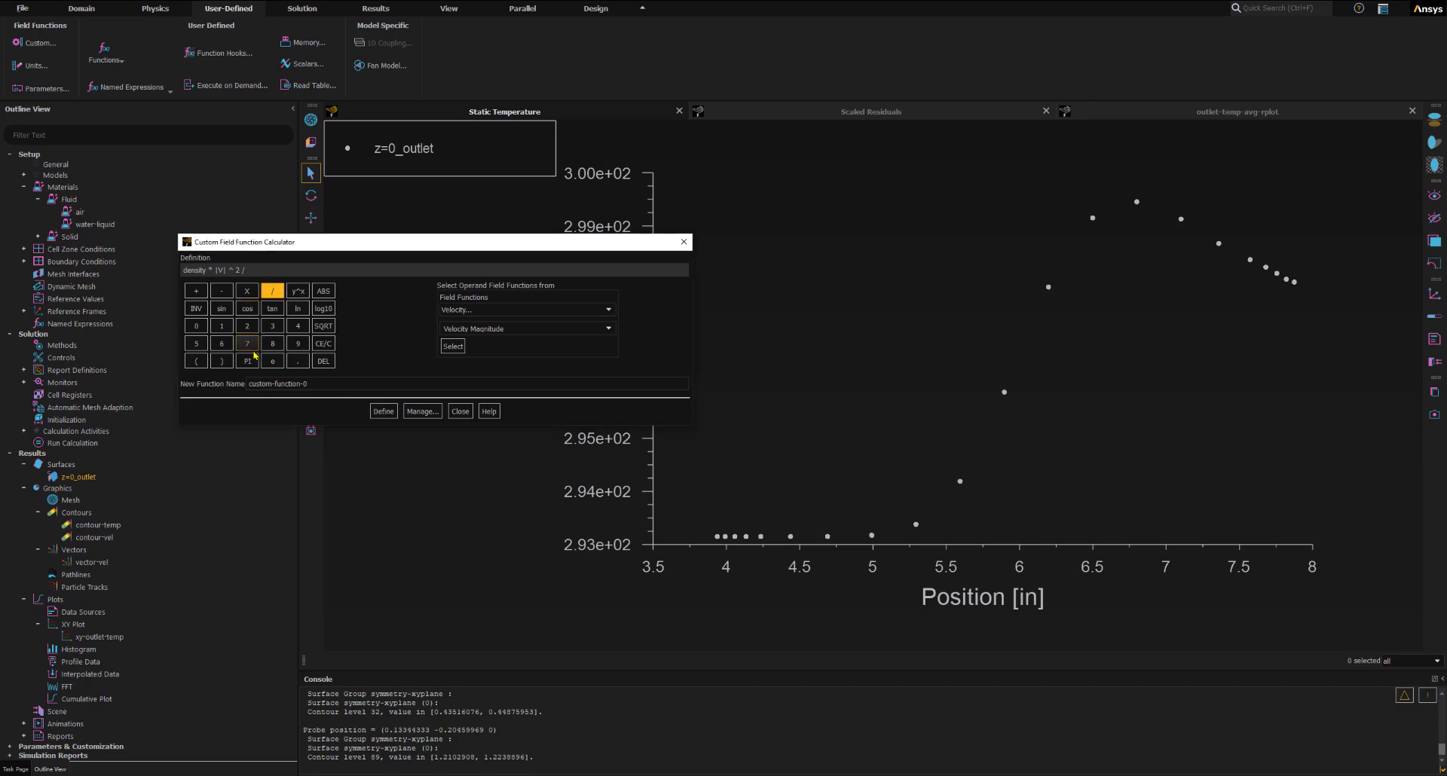
click(244, 328)
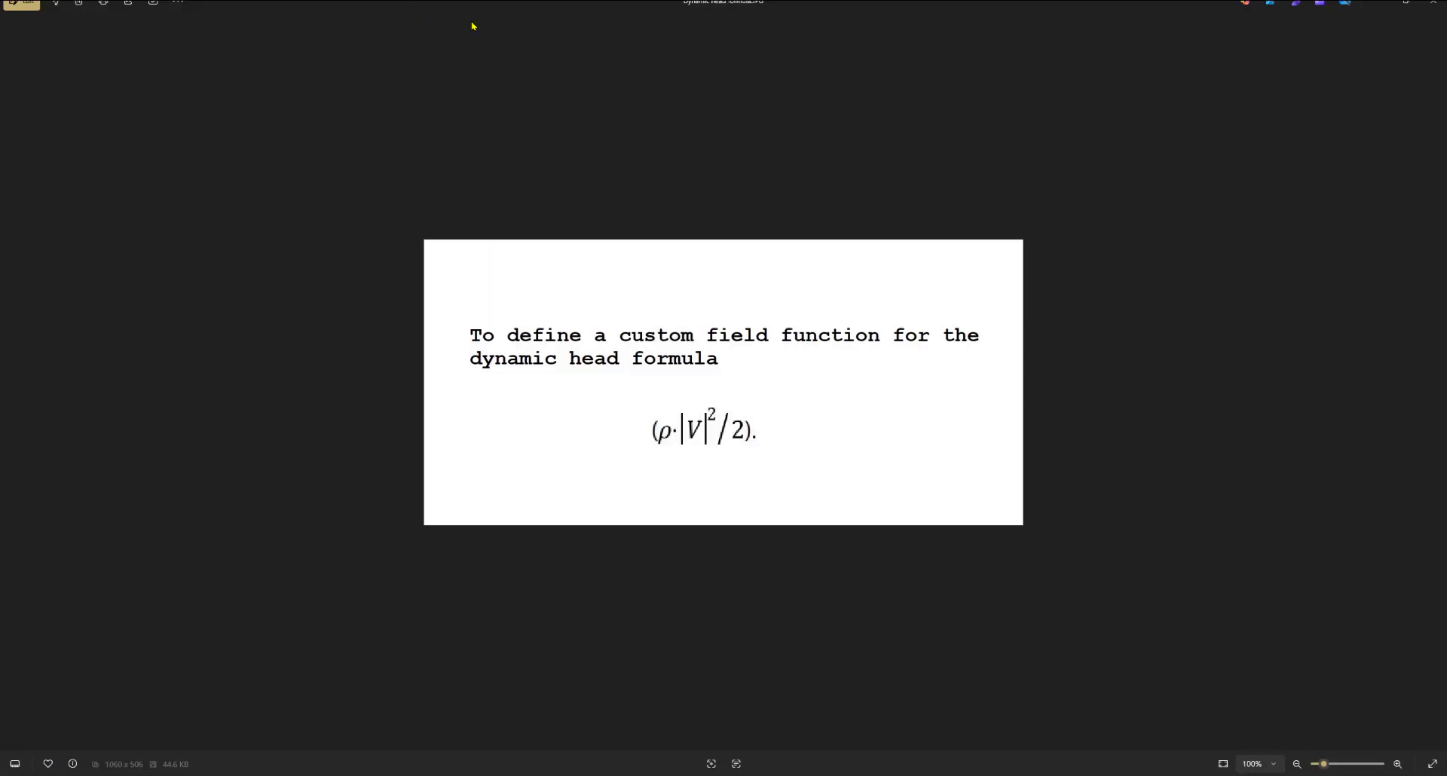
Compare the completed definition with the dynamic head formula image side by side, and minimize the image
drag(472, 11, 887, 214)
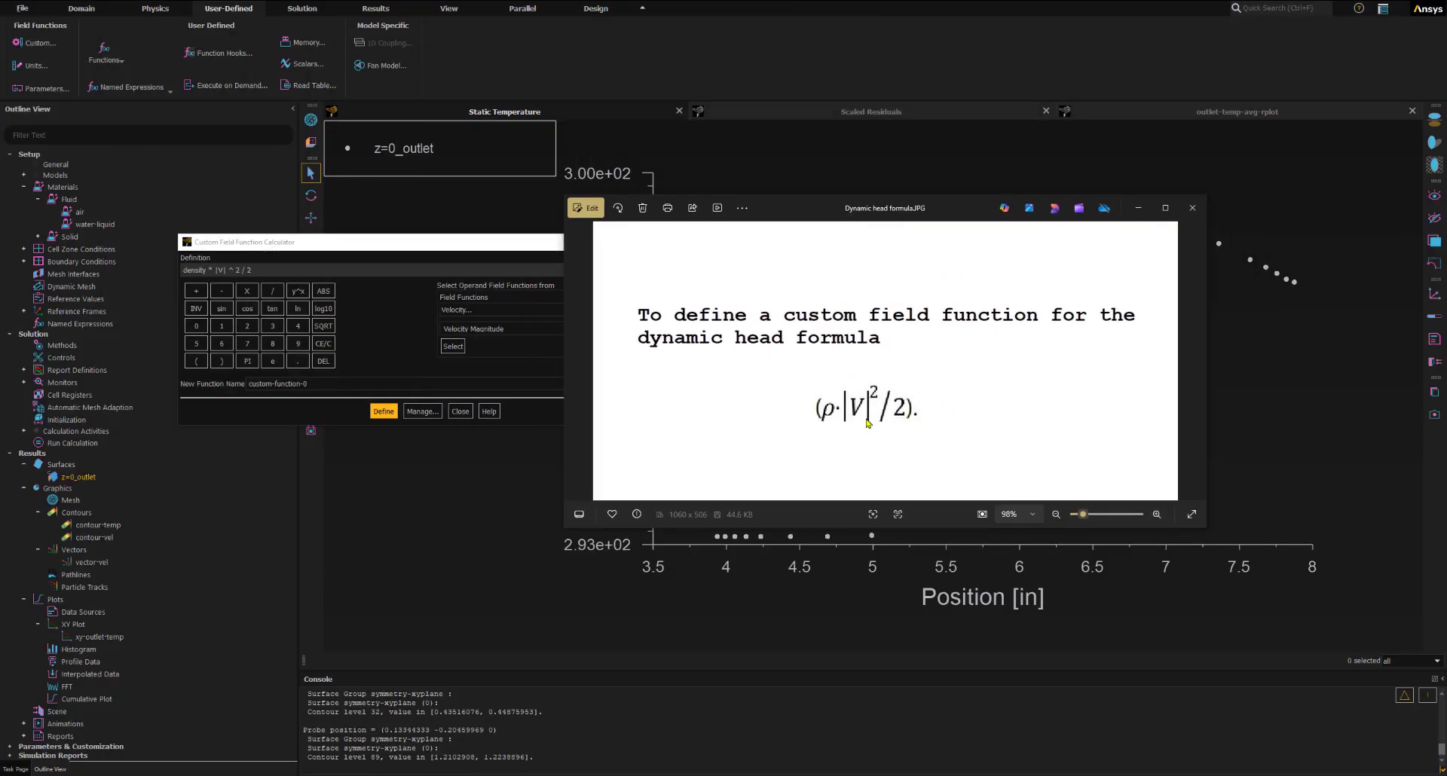
key(ctrl)
key(ctrl)
key(ctrl)
click(1137, 210)
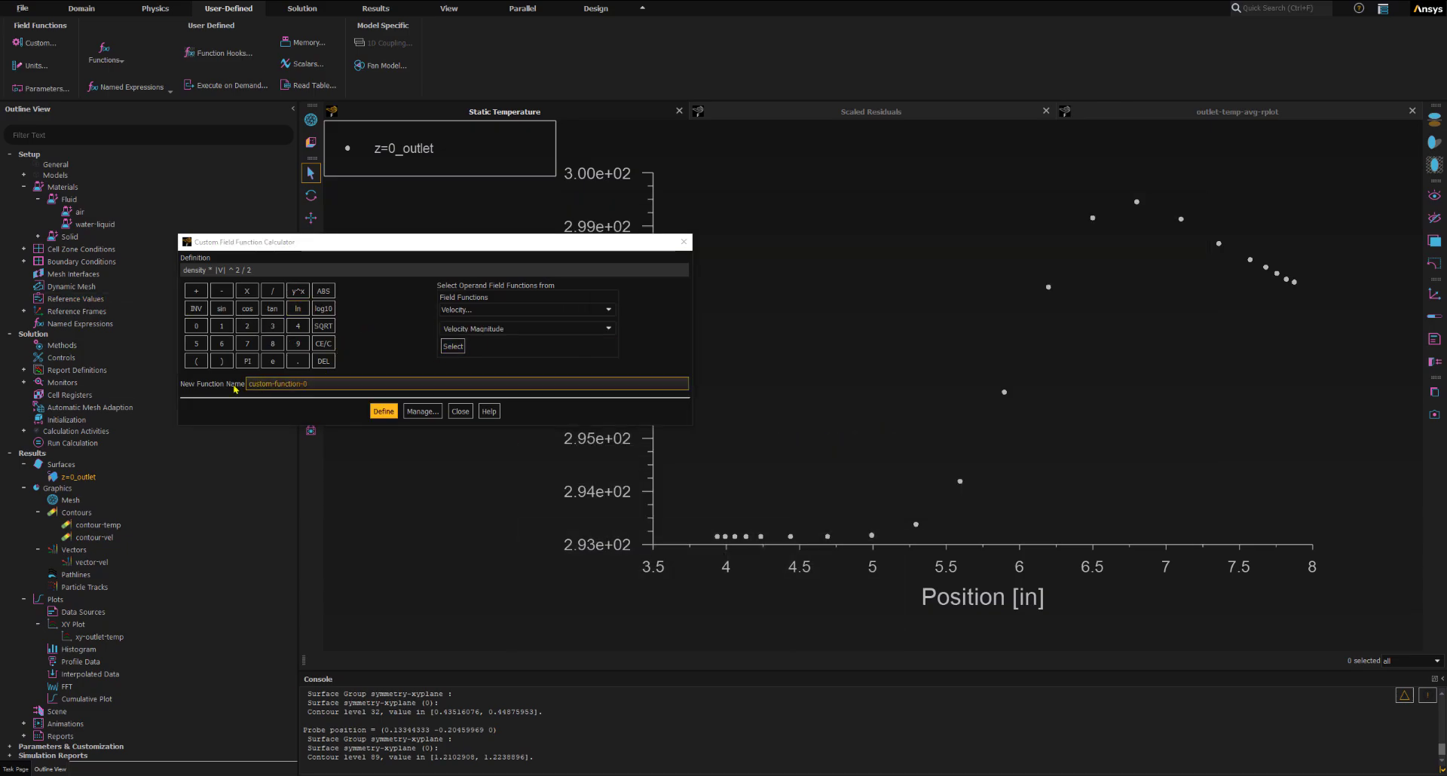
Name the custom field function dynamic-head, define it and close the calculator
click(285, 385)
triple_click(286, 384)
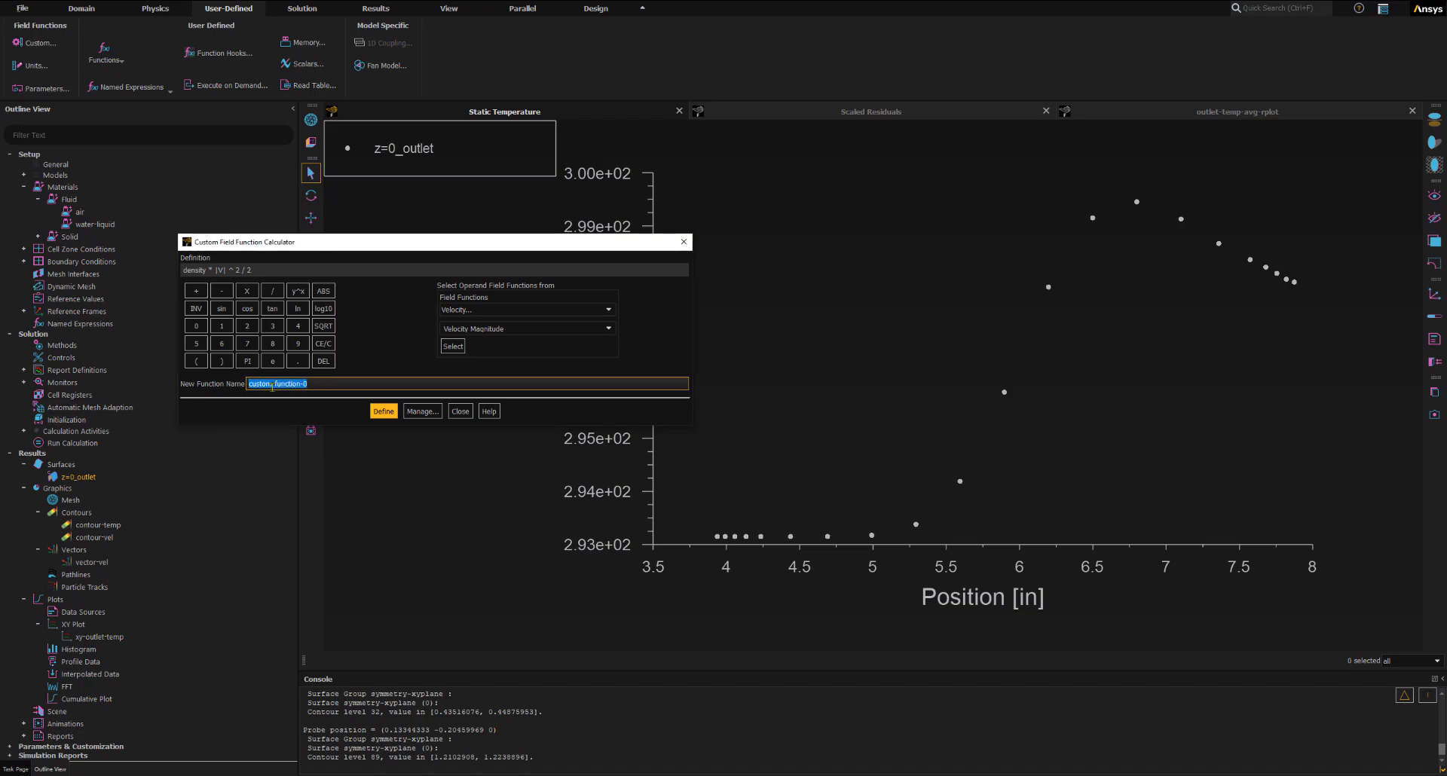
text(dynamic-head)
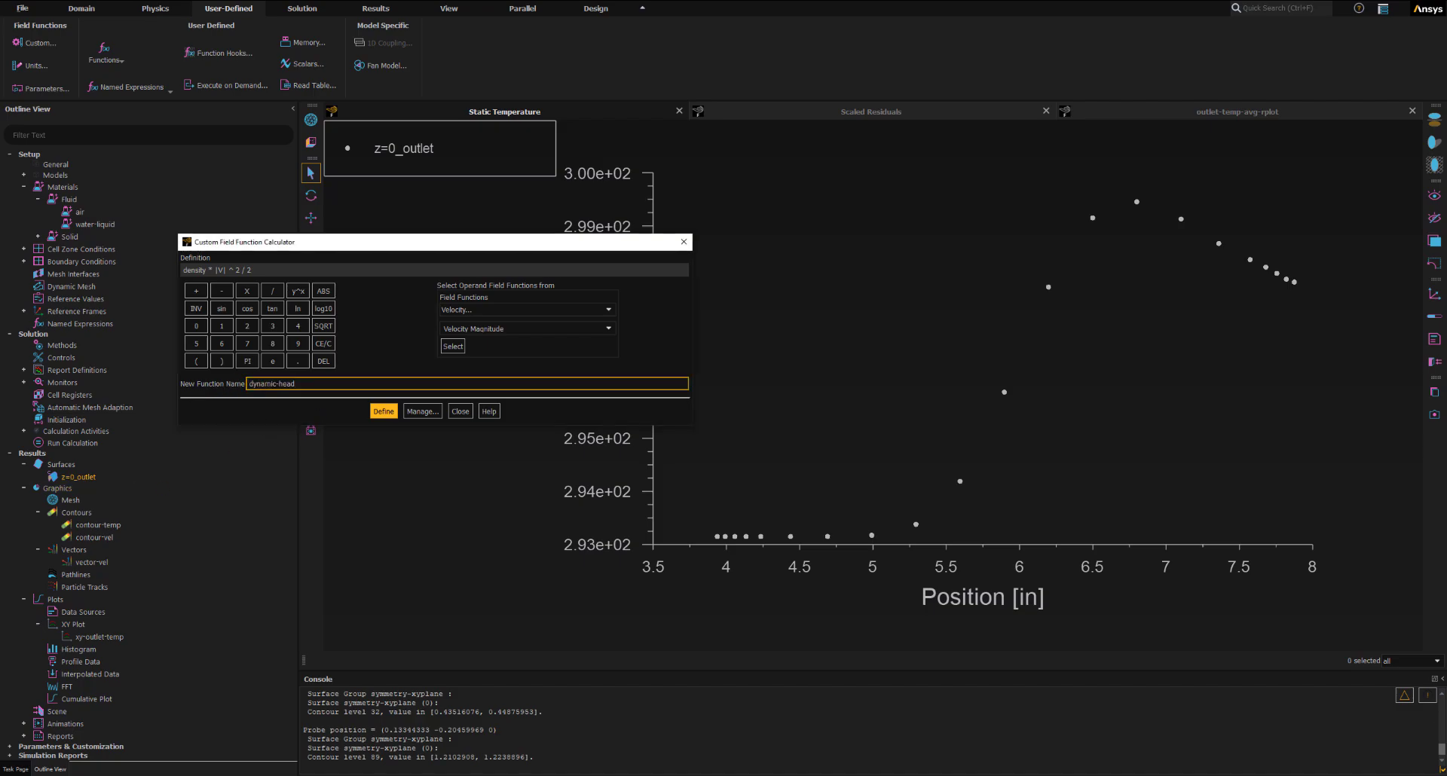
click(377, 411)
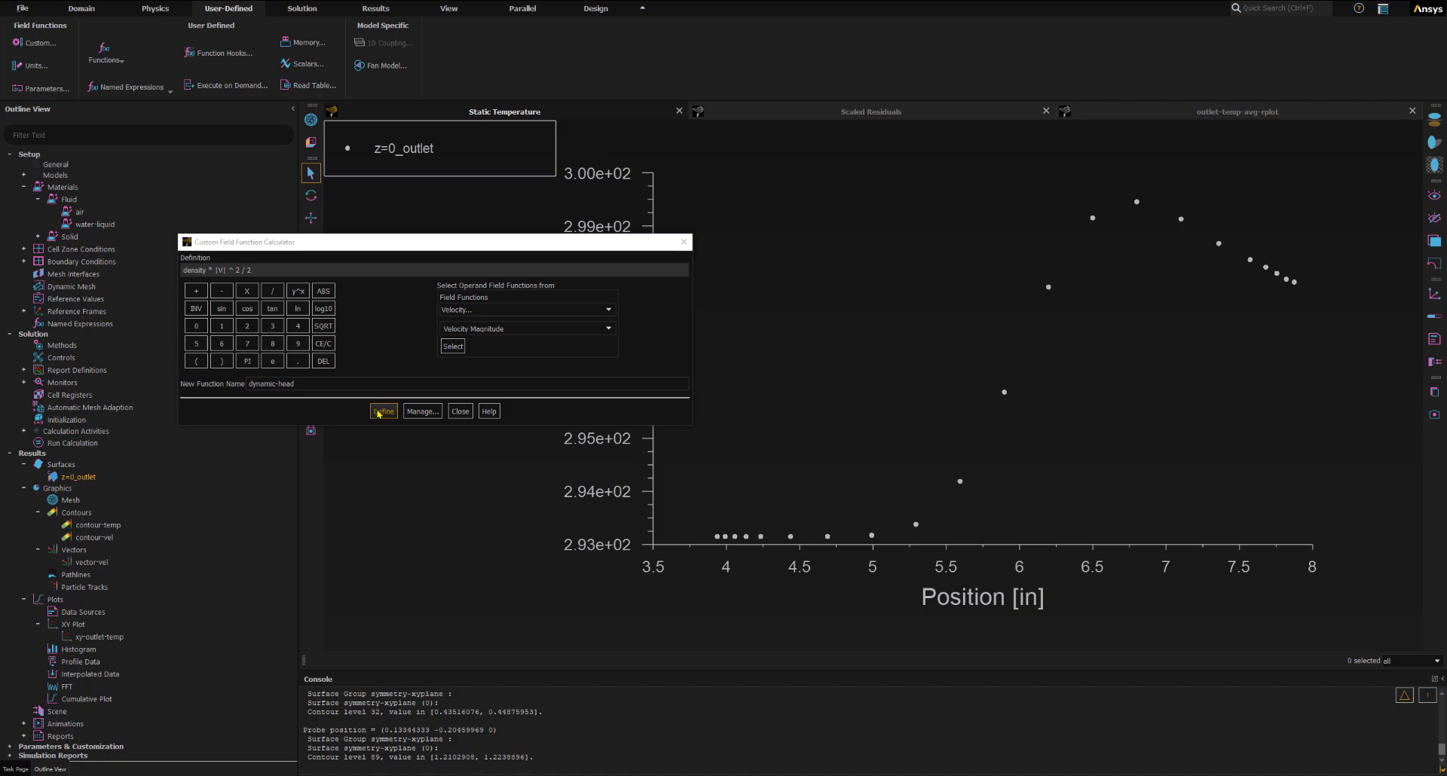
click(378, 412)
click(460, 411)
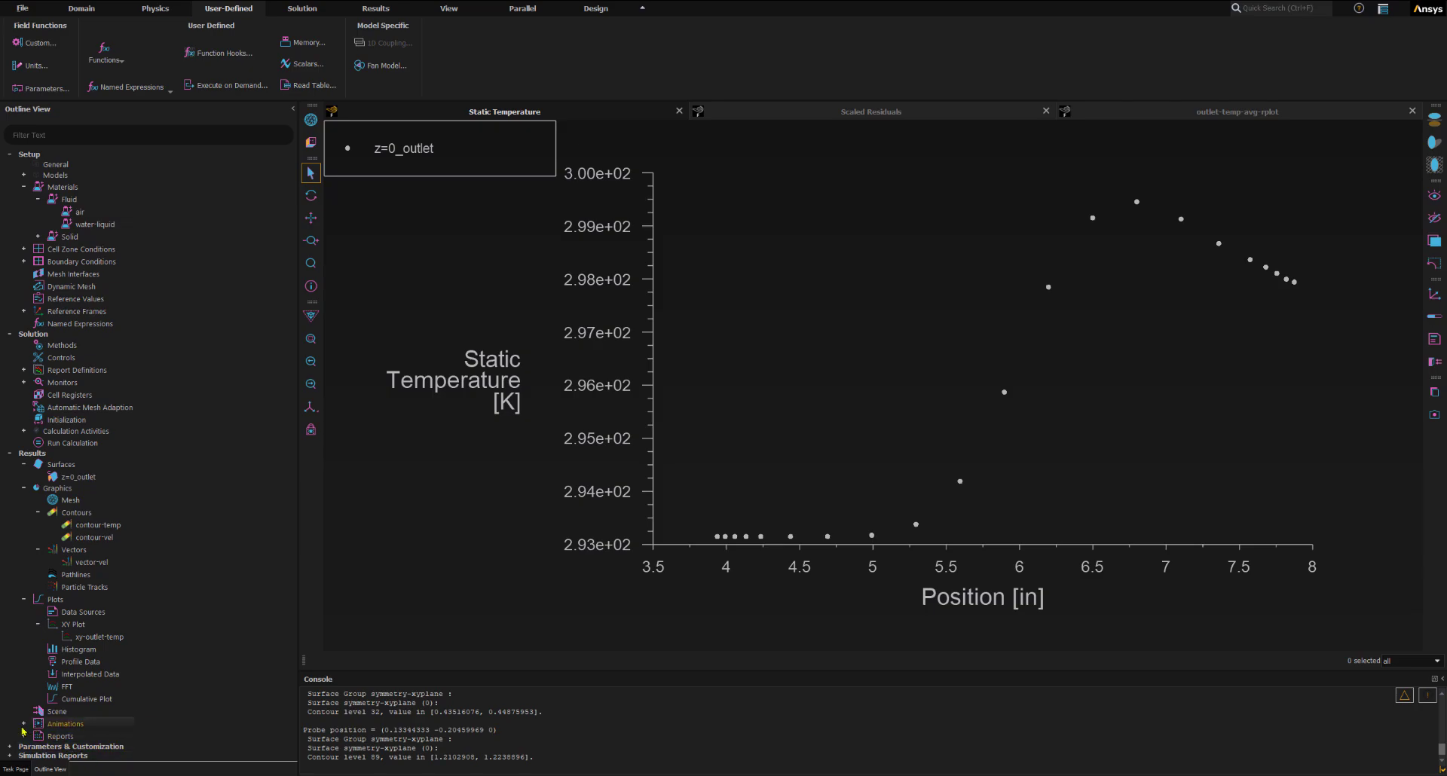
Expand the custom field functions under Parameters & Customization in the outline to check for dynamic-head
click(10, 748)
key(ctrl)
key(ctrl)
click(9, 746)
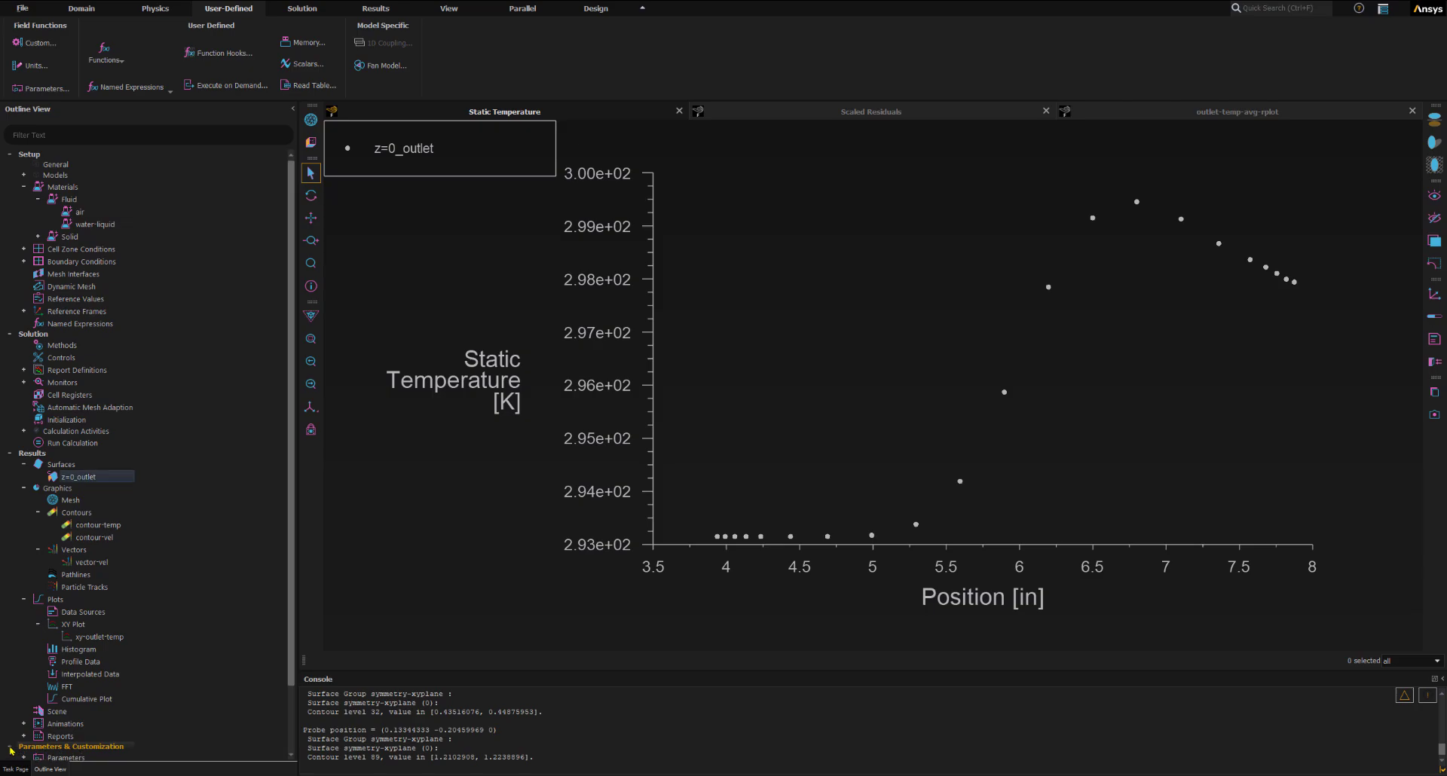
scroll(21, 712, down, 2)
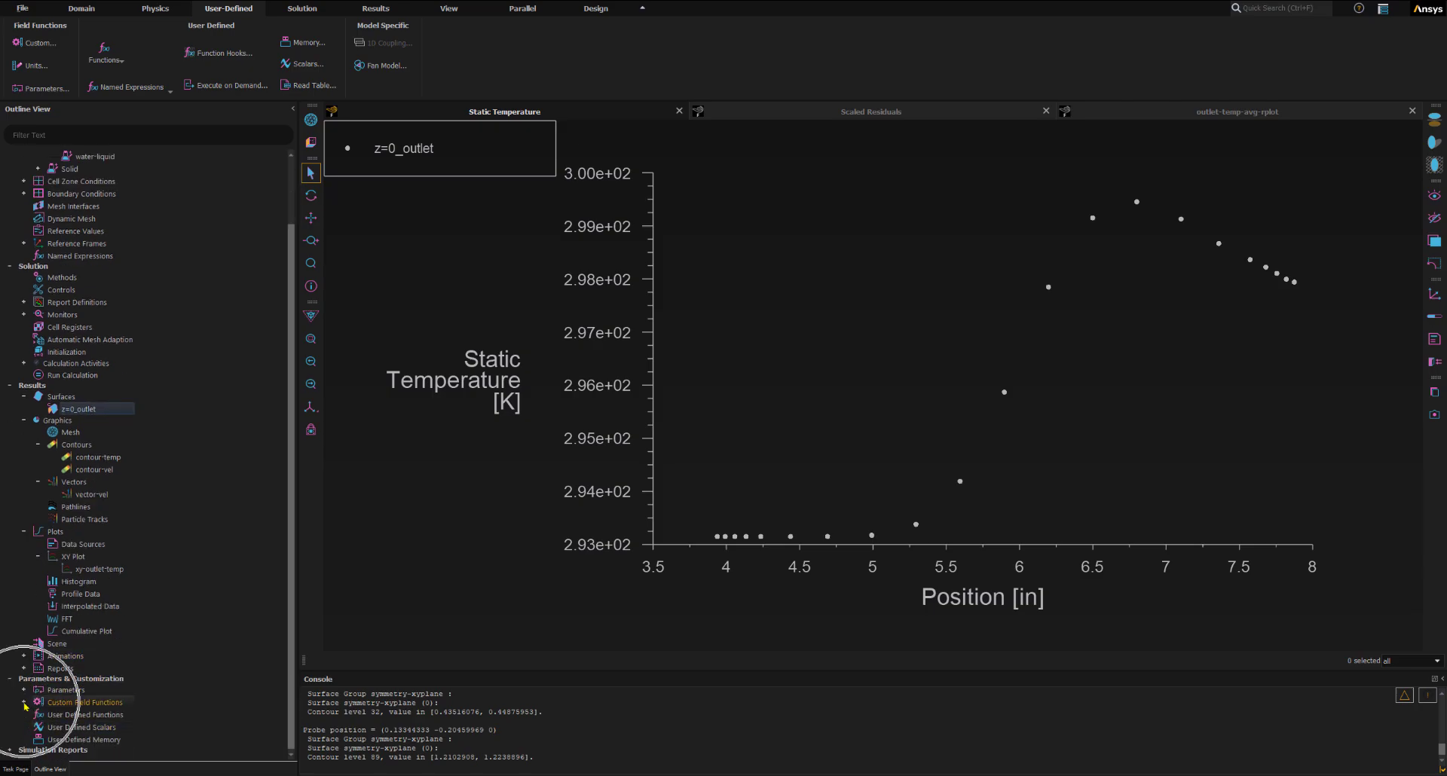
click(24, 702)
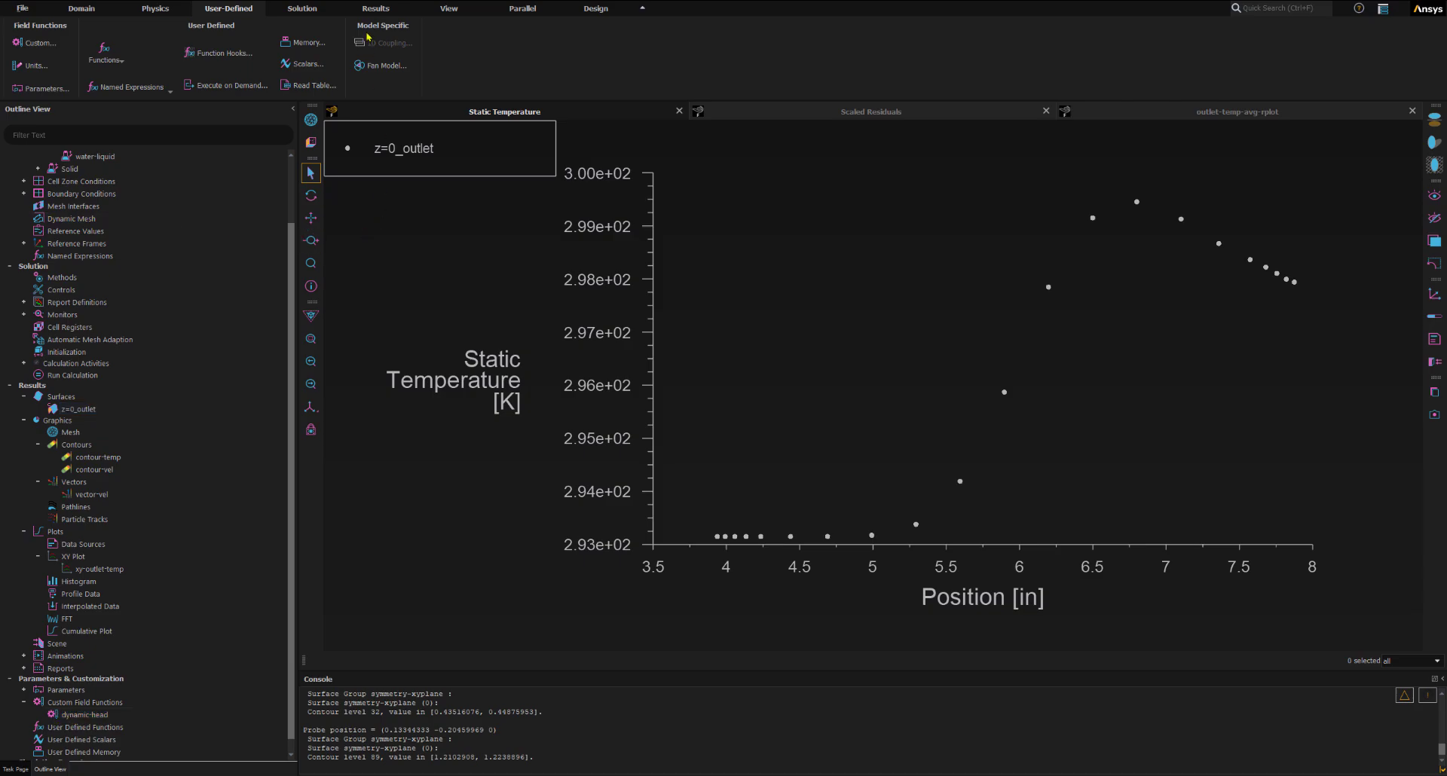
Create a new contour definition named contour-dynamic-head
click(374, 9)
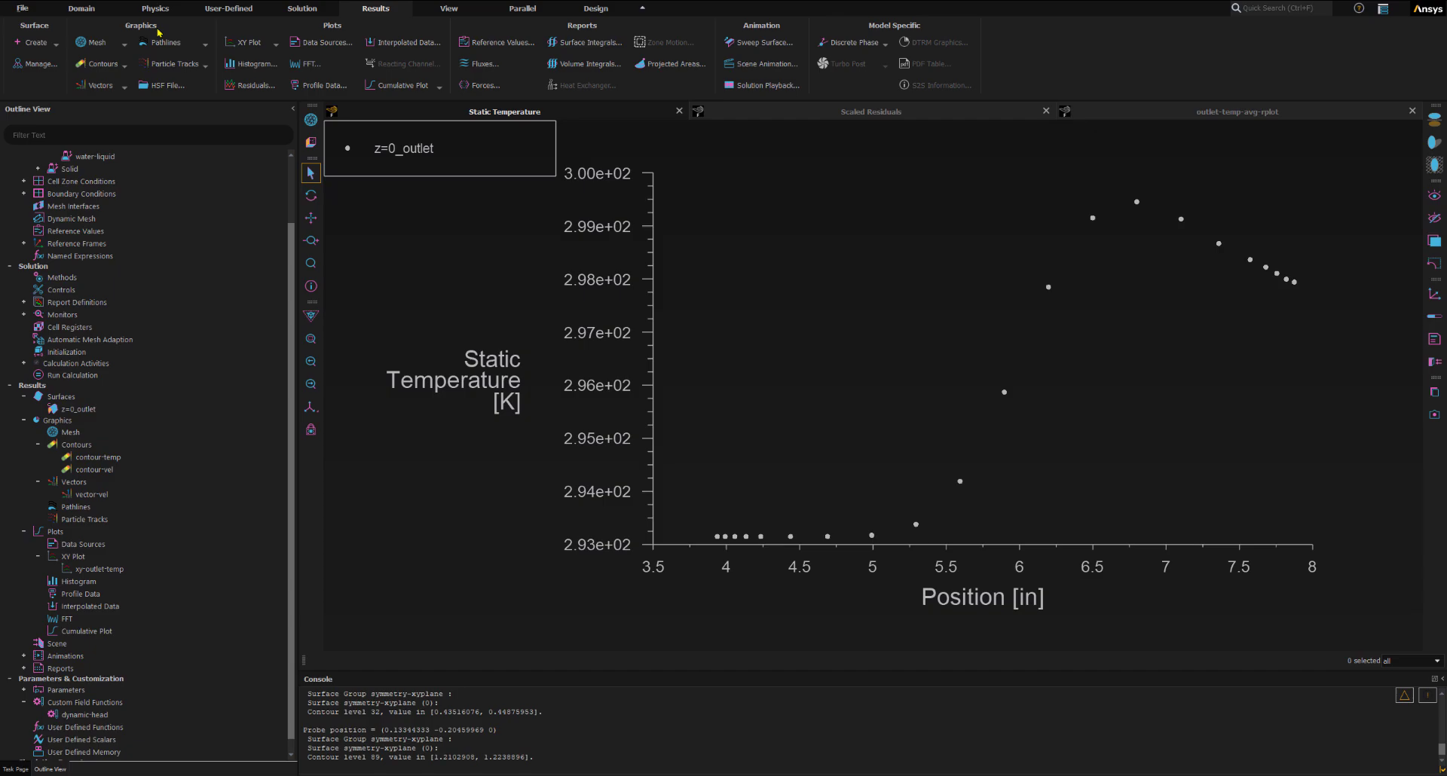
click(102, 64)
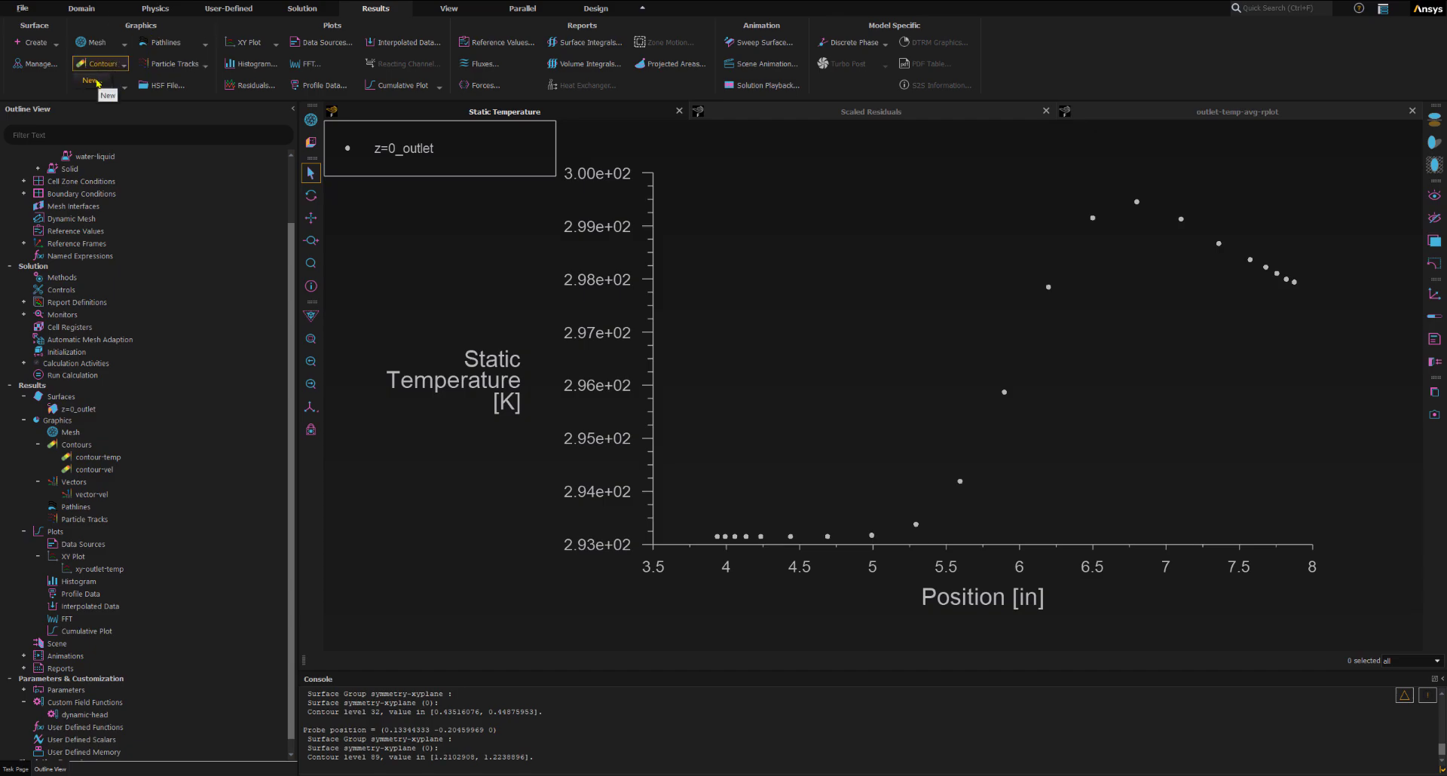
click(97, 81)
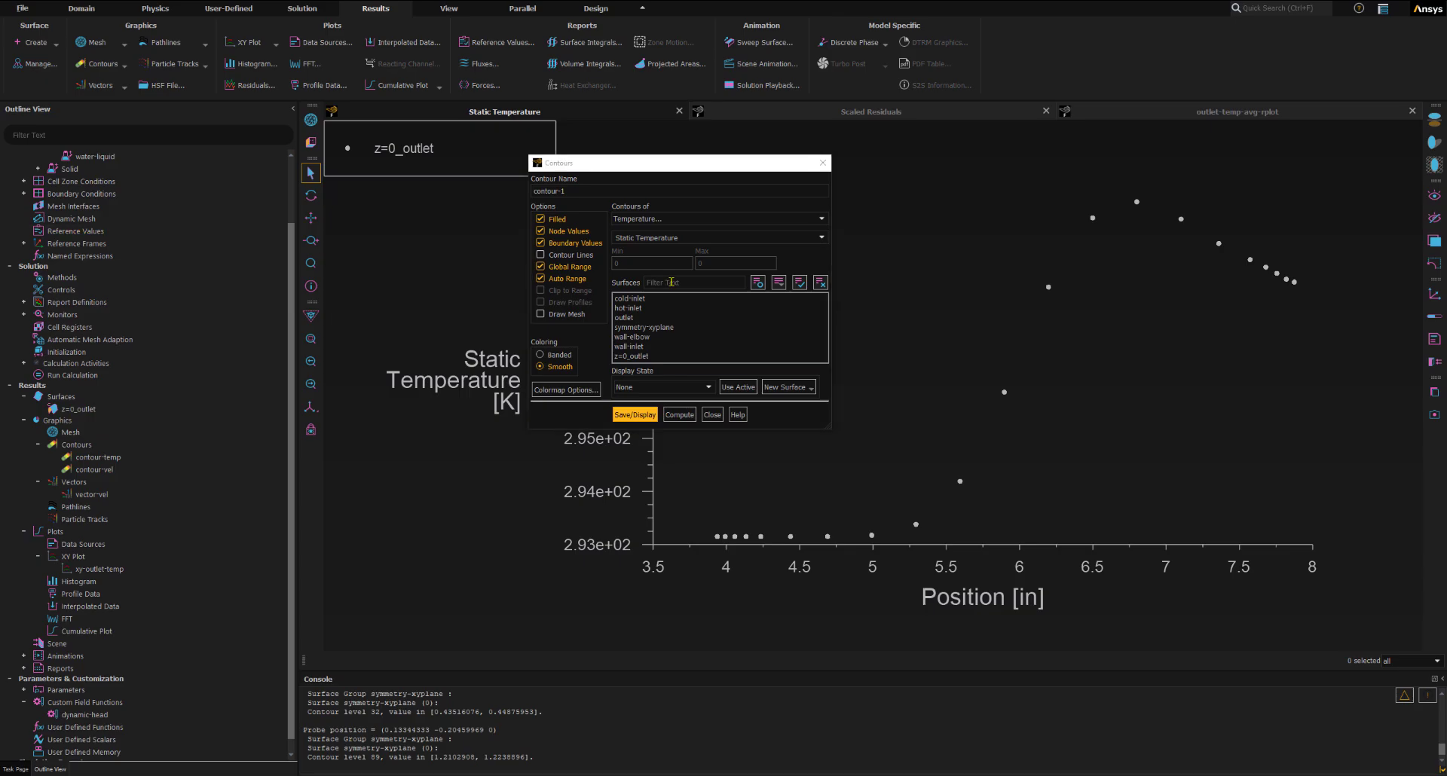
drag(609, 162, 310, 273)
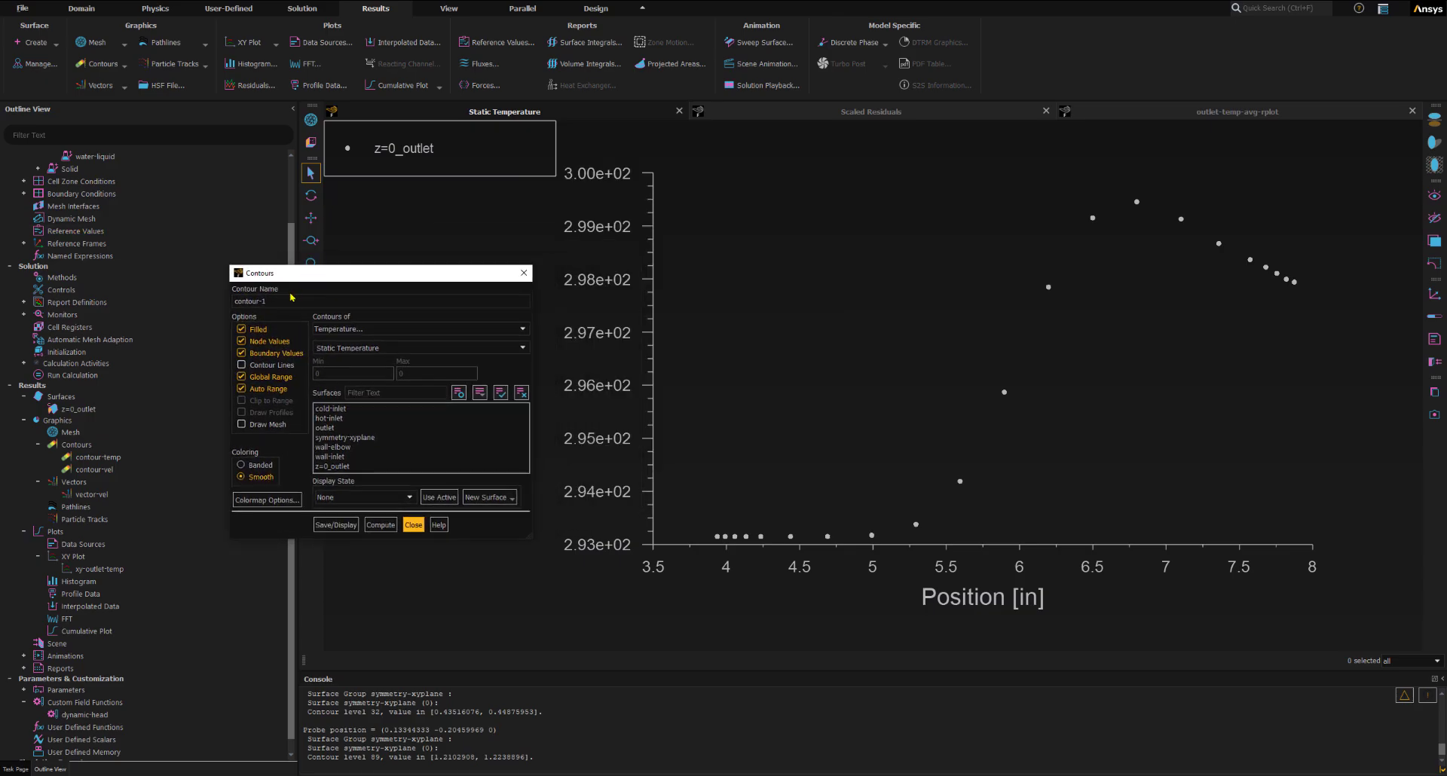
text(contour-dynamic-head)
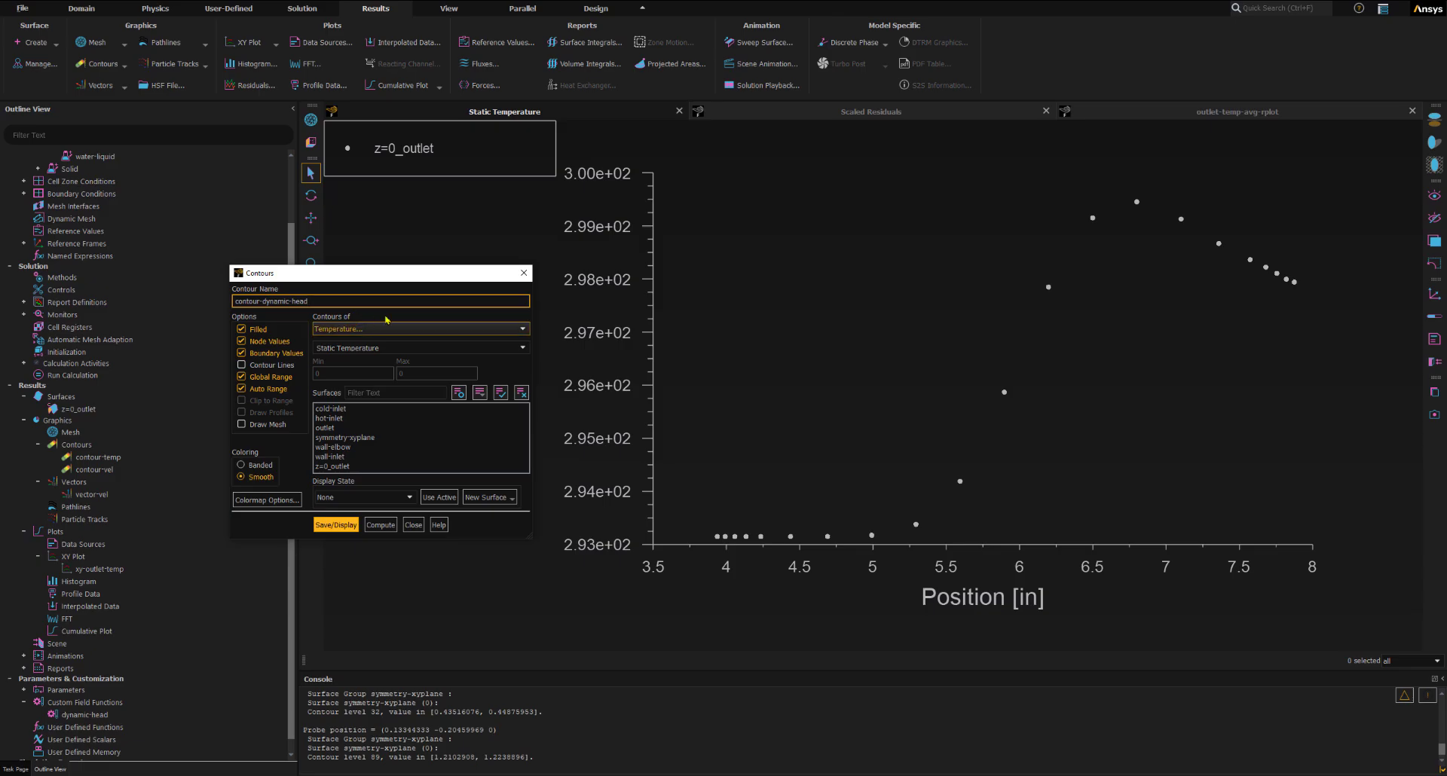
Set the contour coloring to Banded and turn off Boundary Values
click(242, 465)
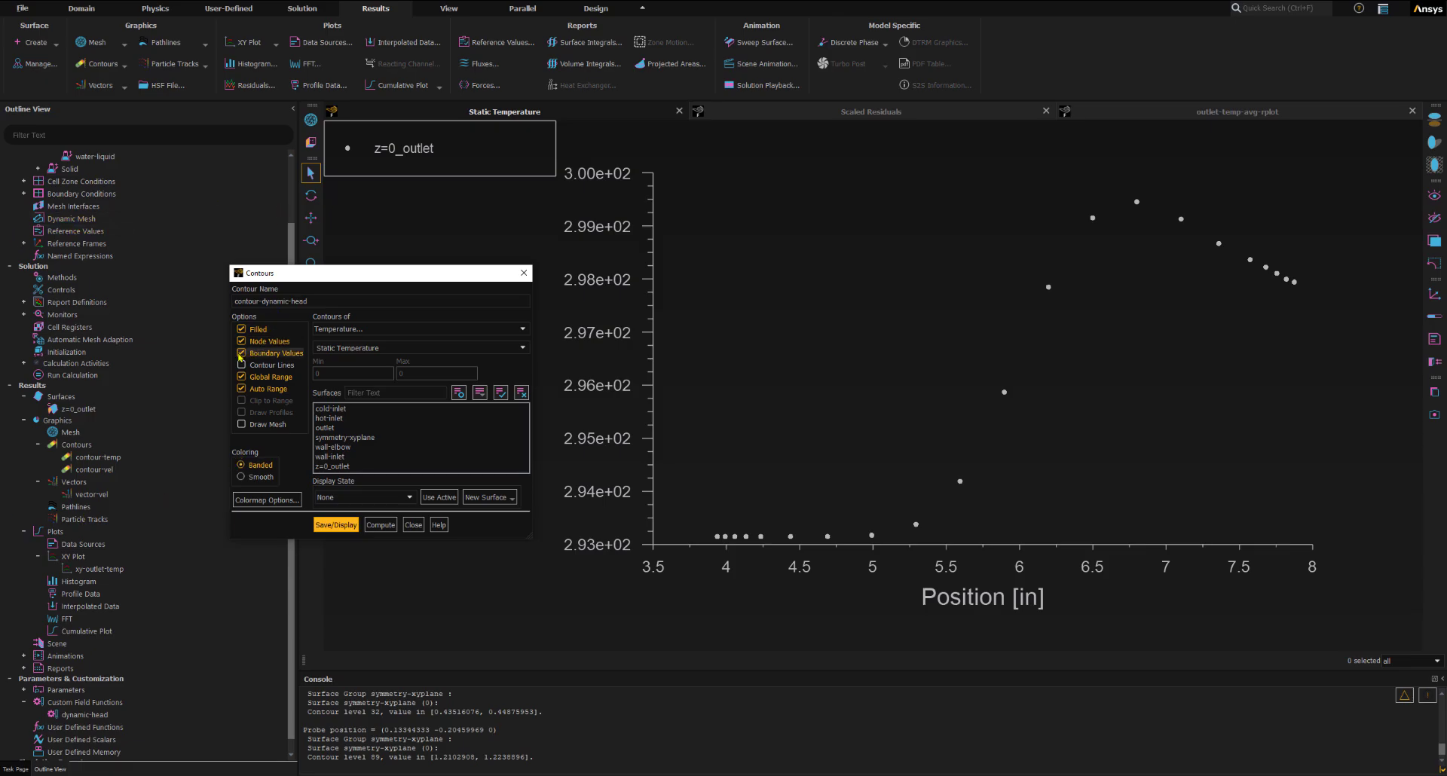
key(ctrl)
click(240, 353)
Plot the dynamic-head custom field function on symmetry-xyplane and face the XY plane
click(341, 329)
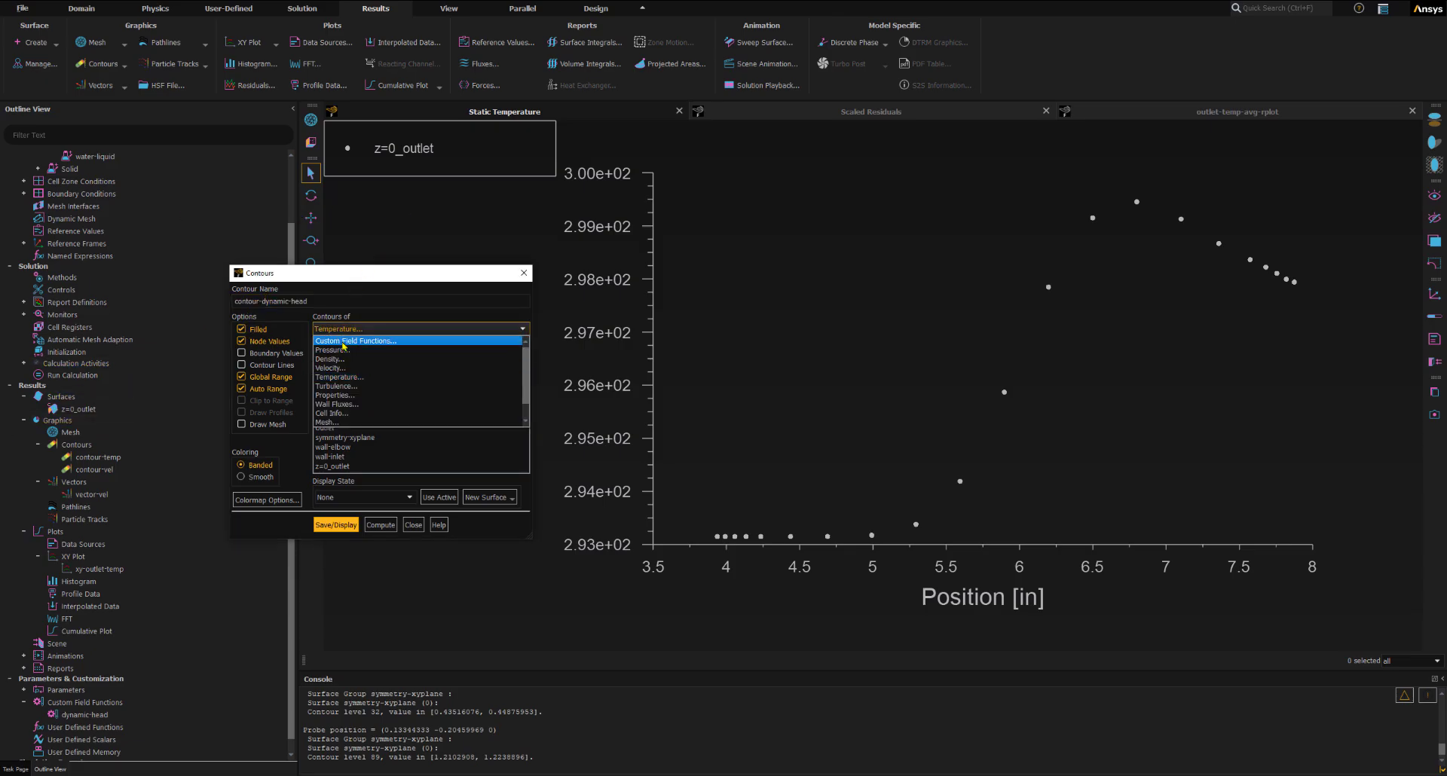
click(343, 341)
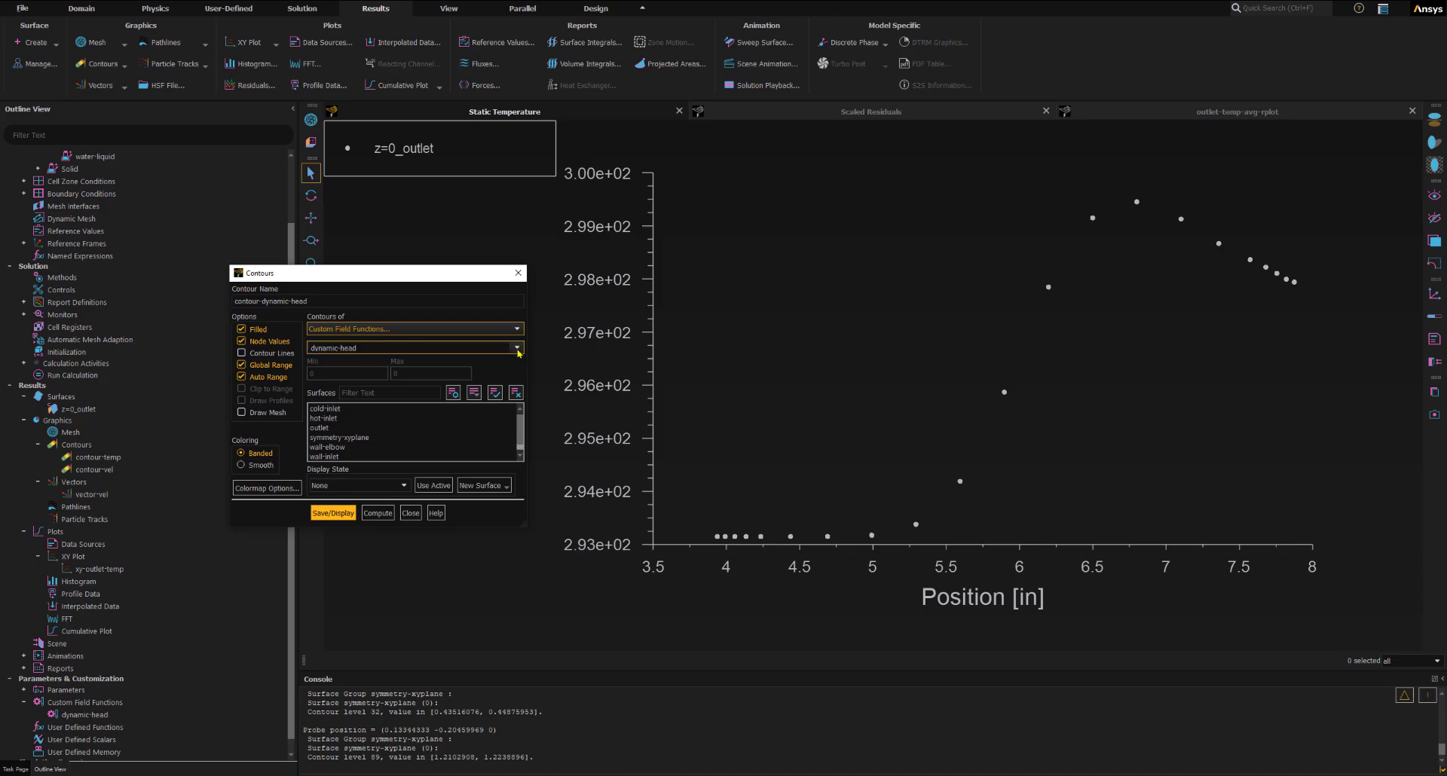
click(337, 438)
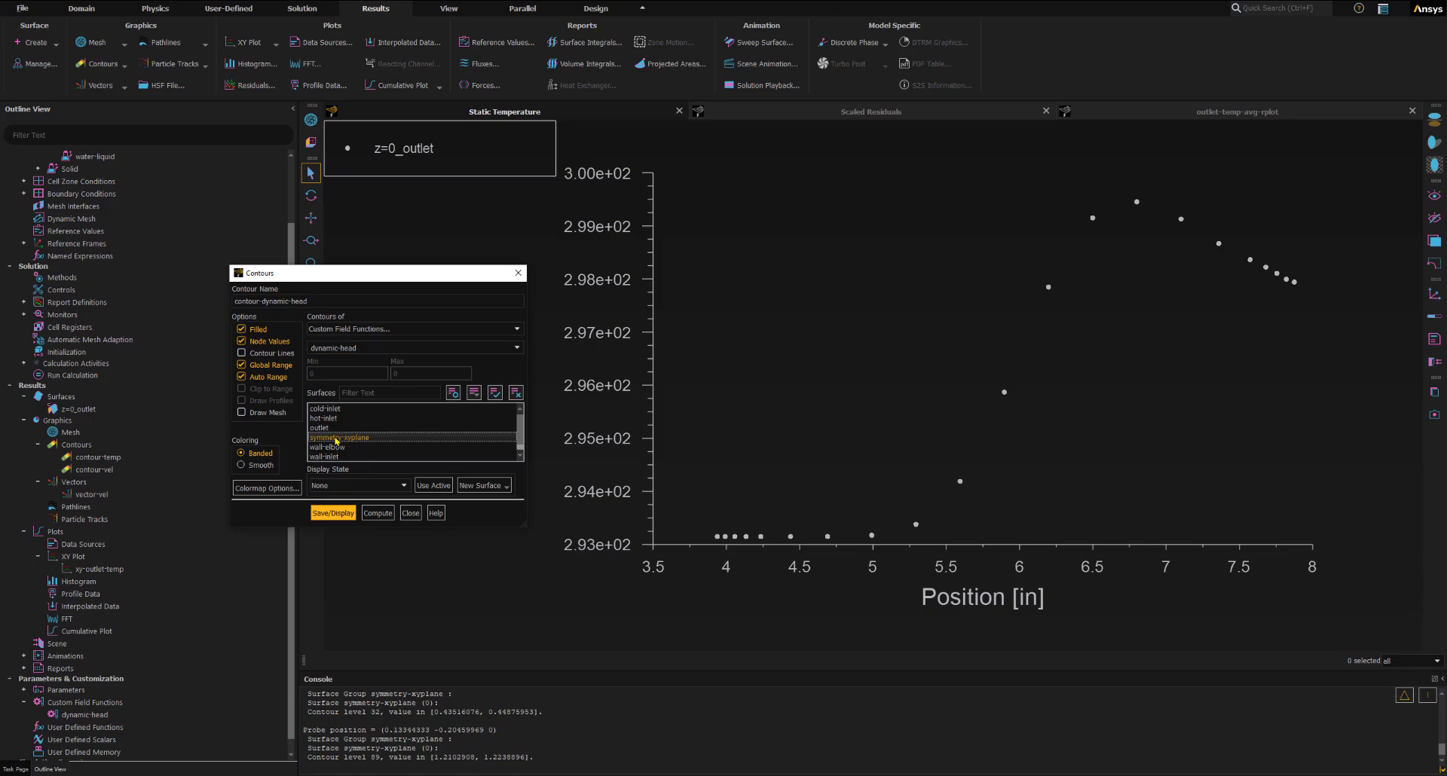
click(334, 514)
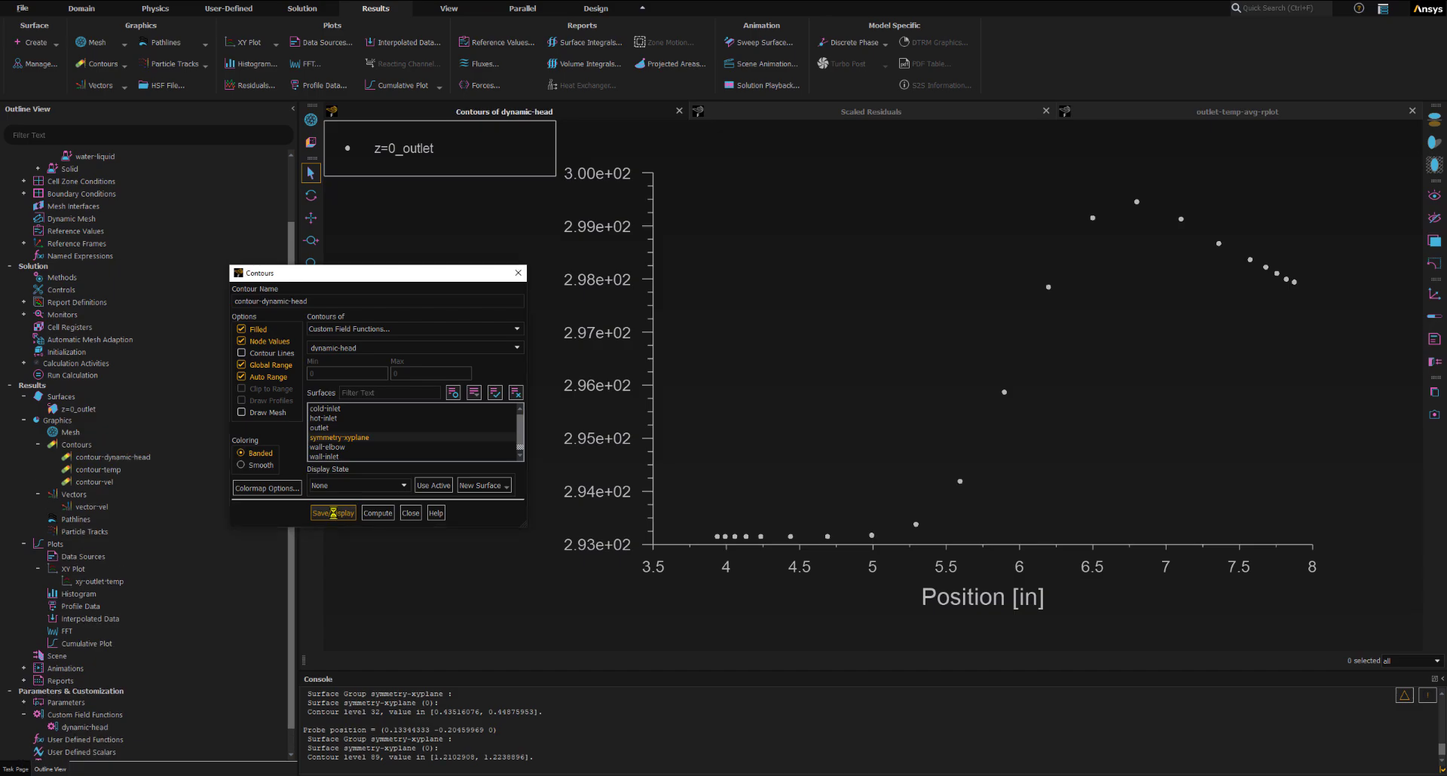
drag(356, 285, 621, 172)
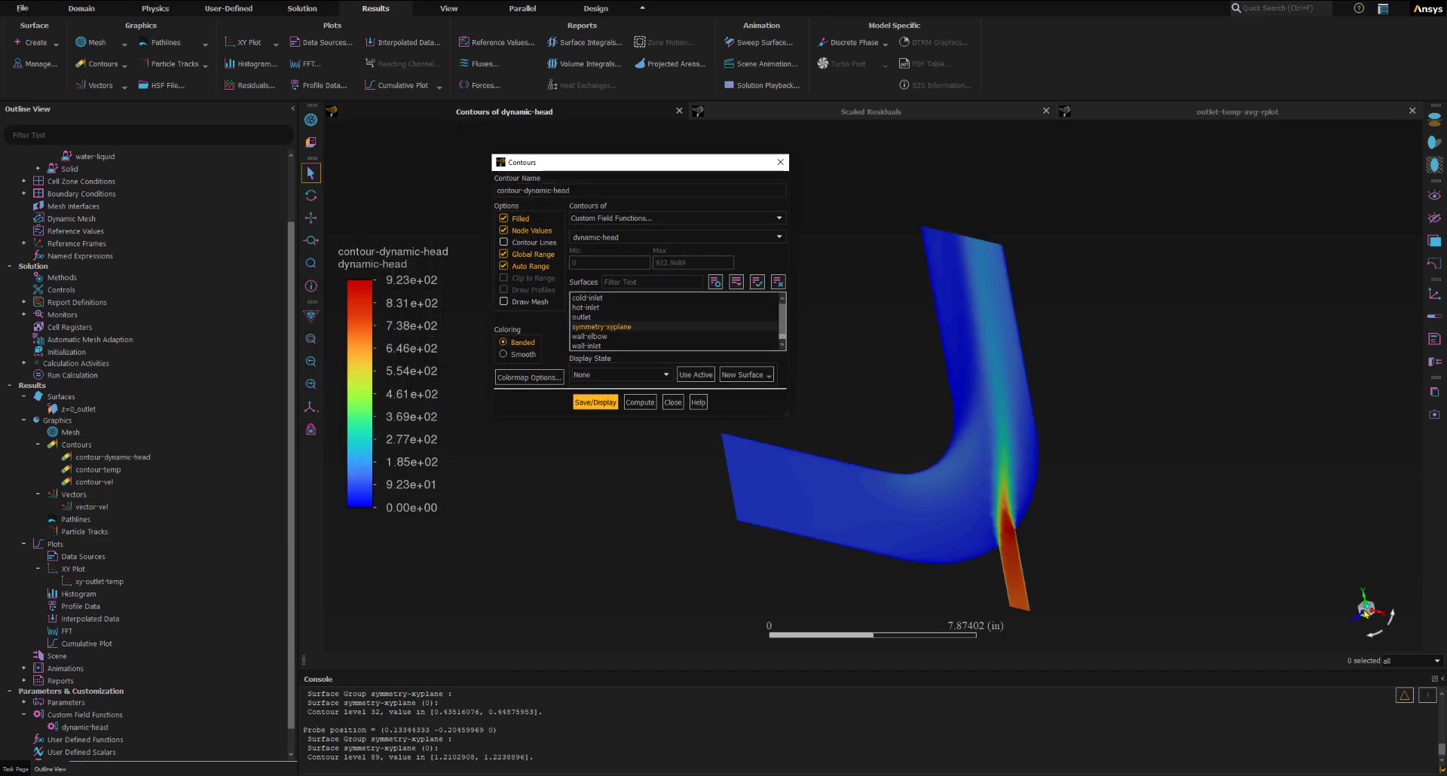
click(1364, 612)
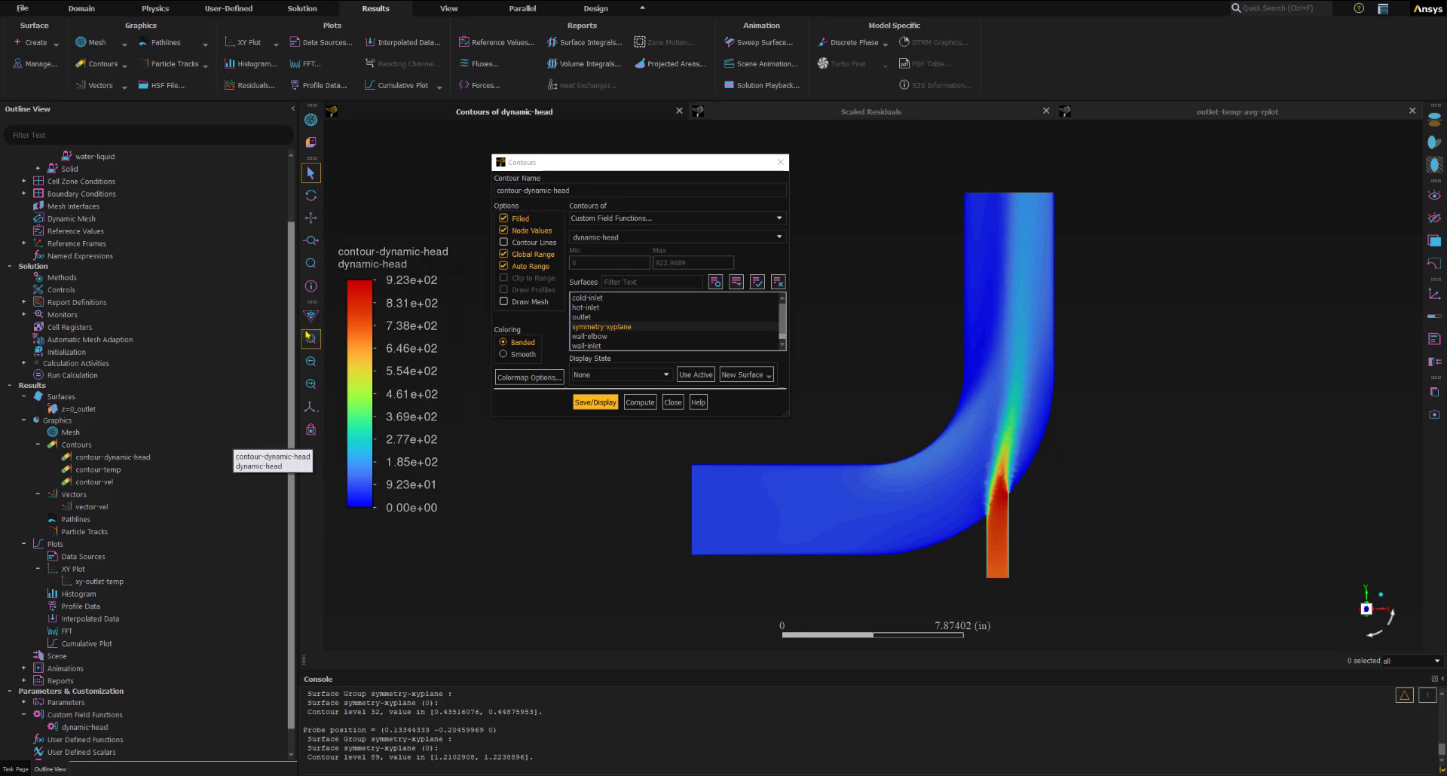
scroll(862, 376, up, 1)
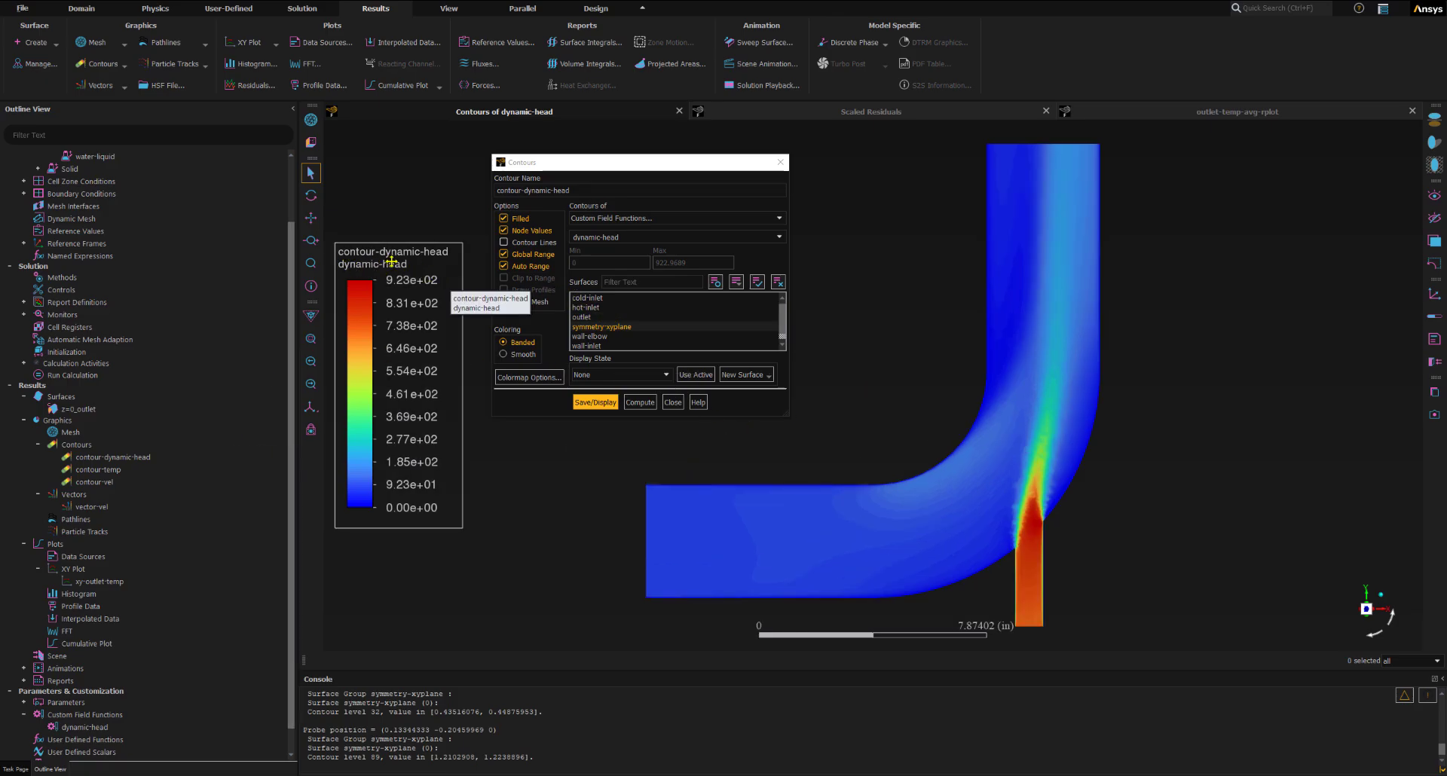
click(79, 458)
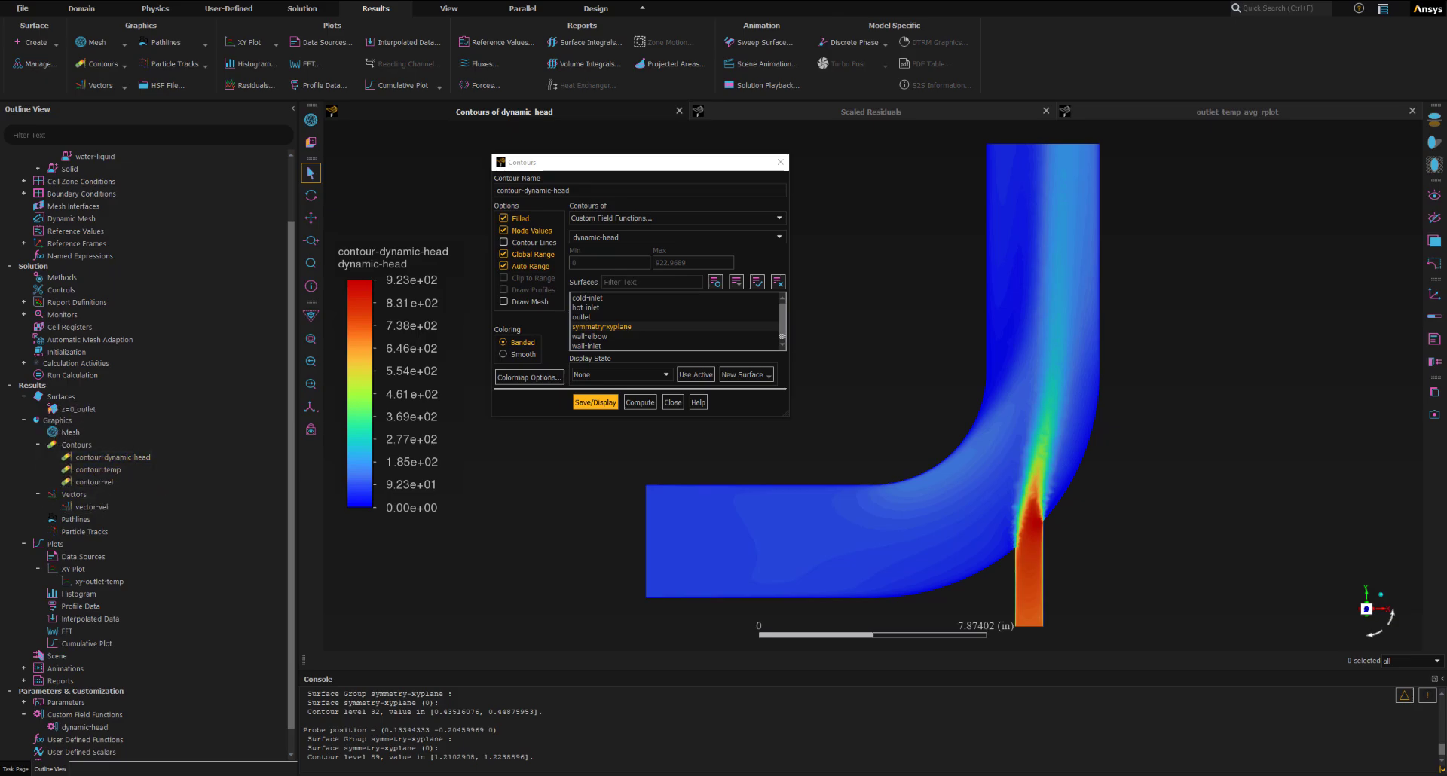
Write the case and data files as 3D ELBOW1.cas.h5 and close the contour settings
click(122, 278)
click(22, 9)
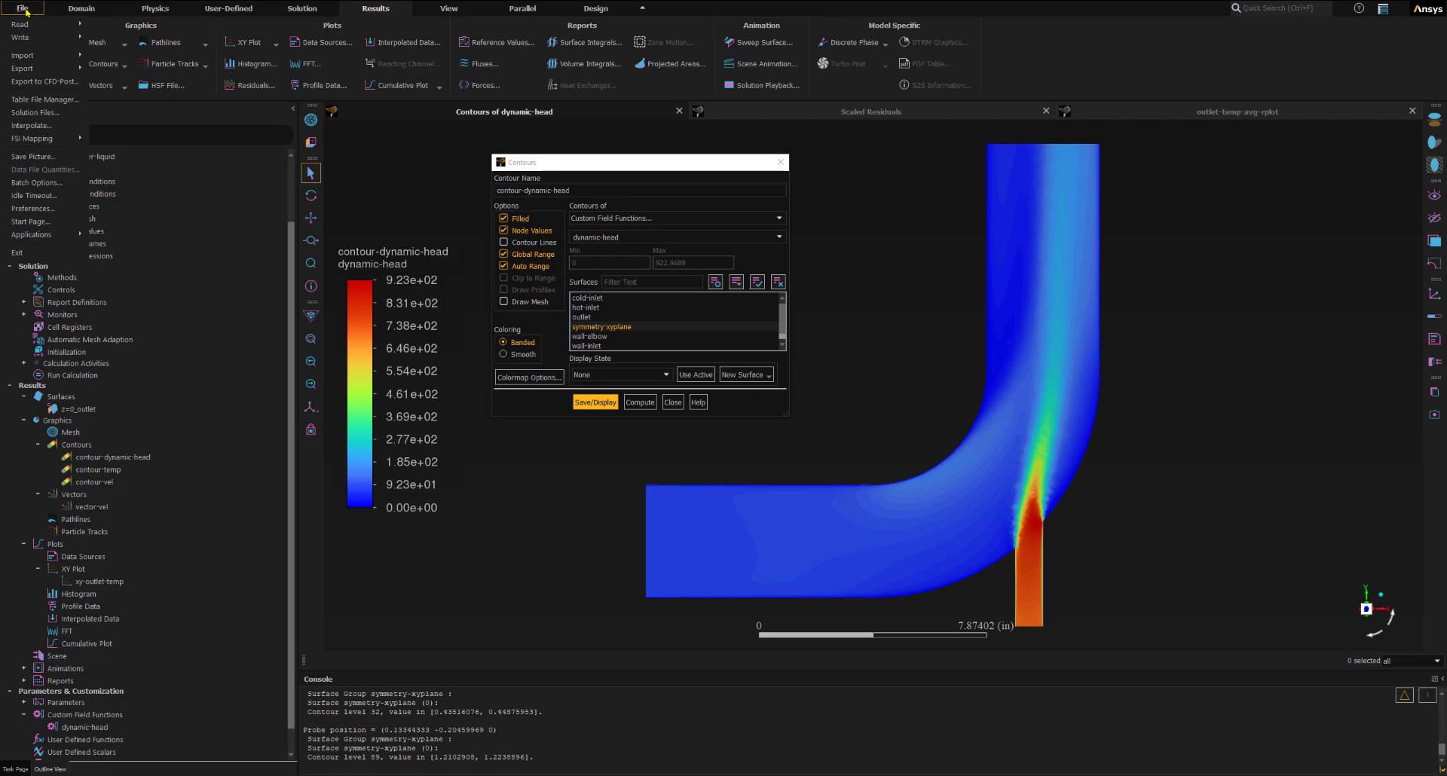
mouse_move(45, 38)
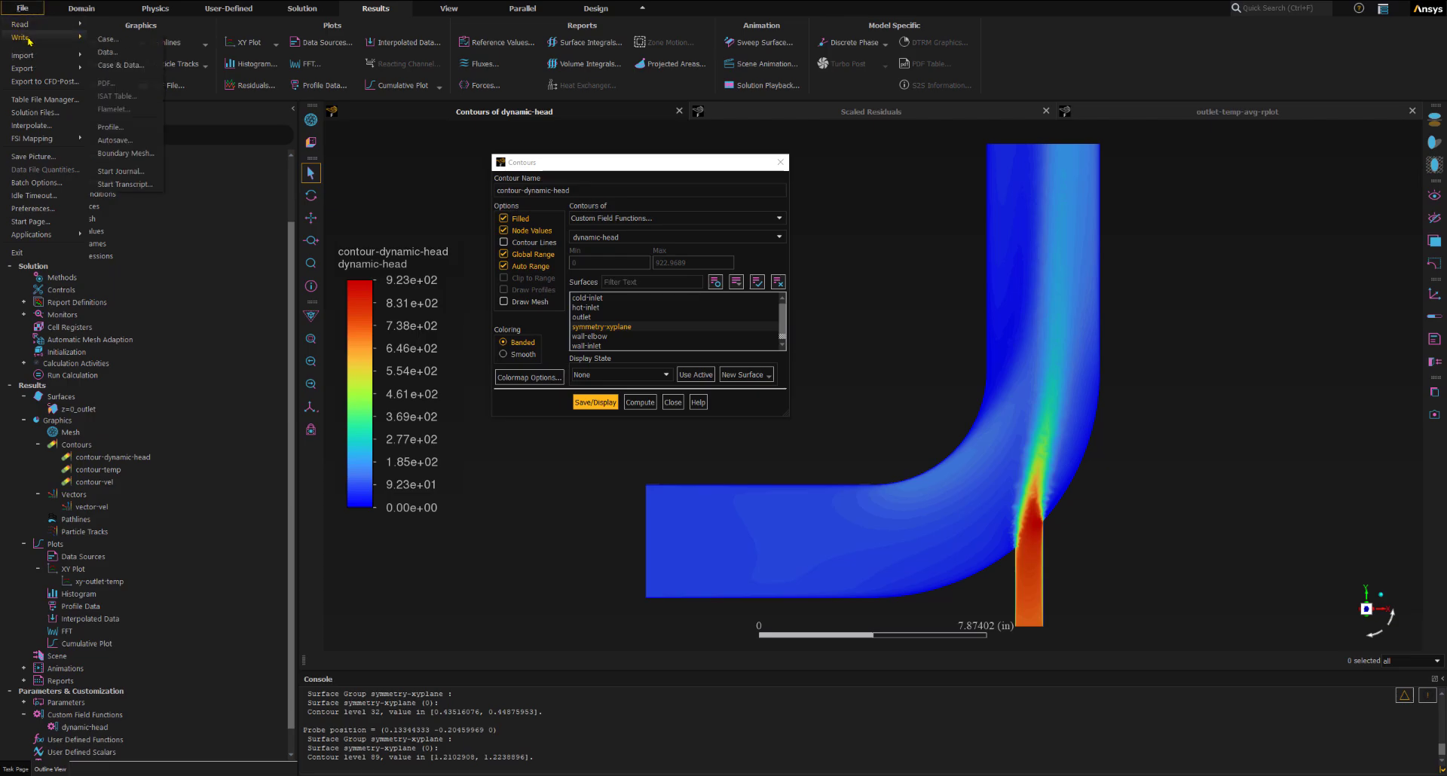
click(125, 66)
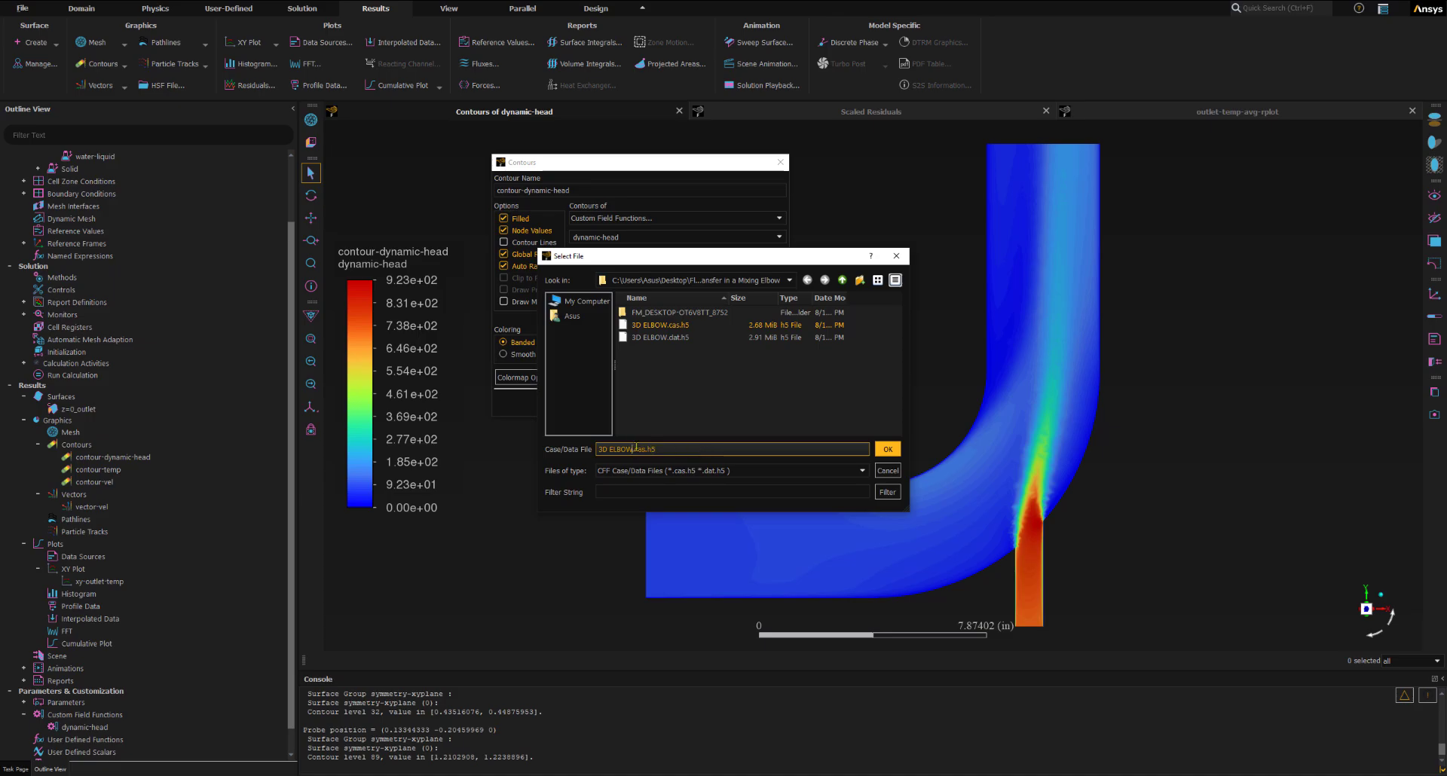
text(1)
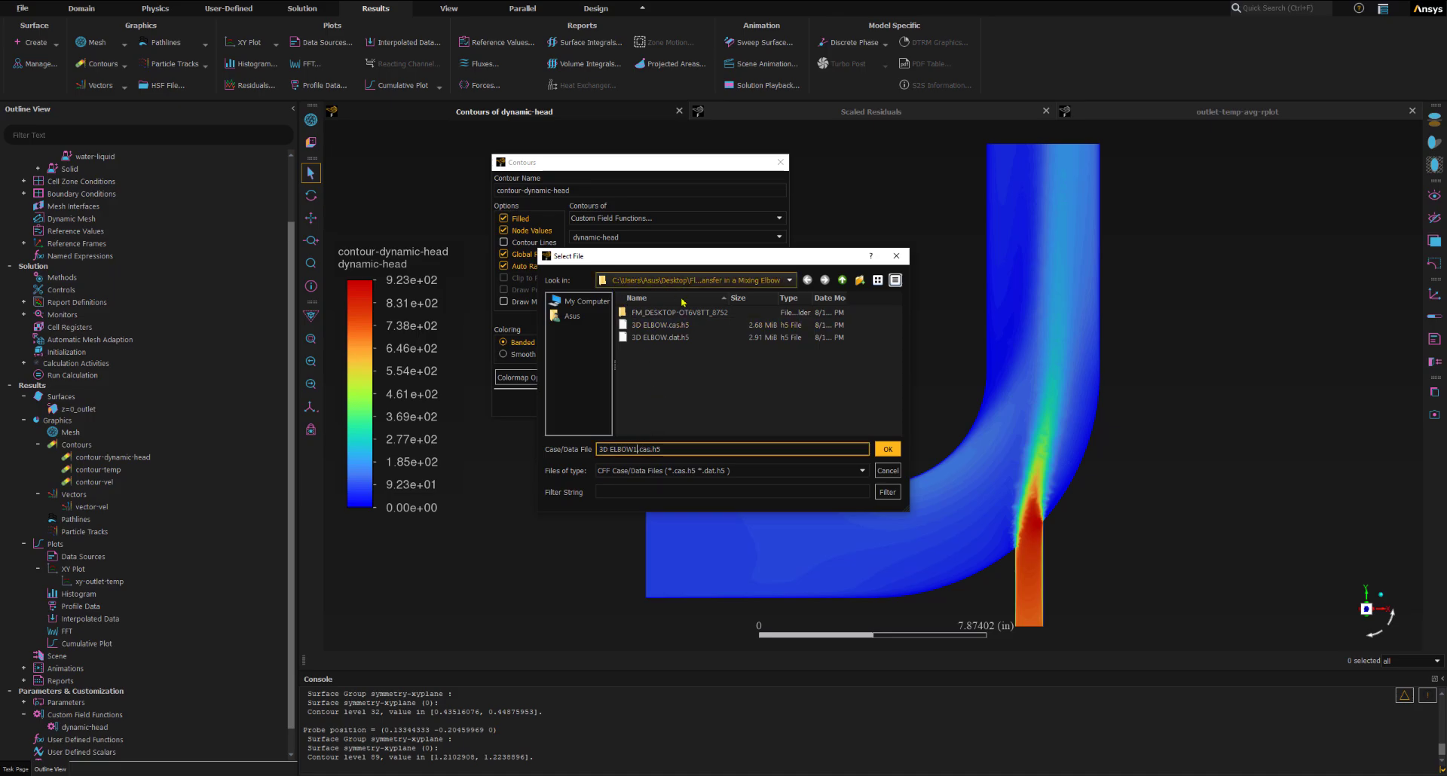
click(634, 449)
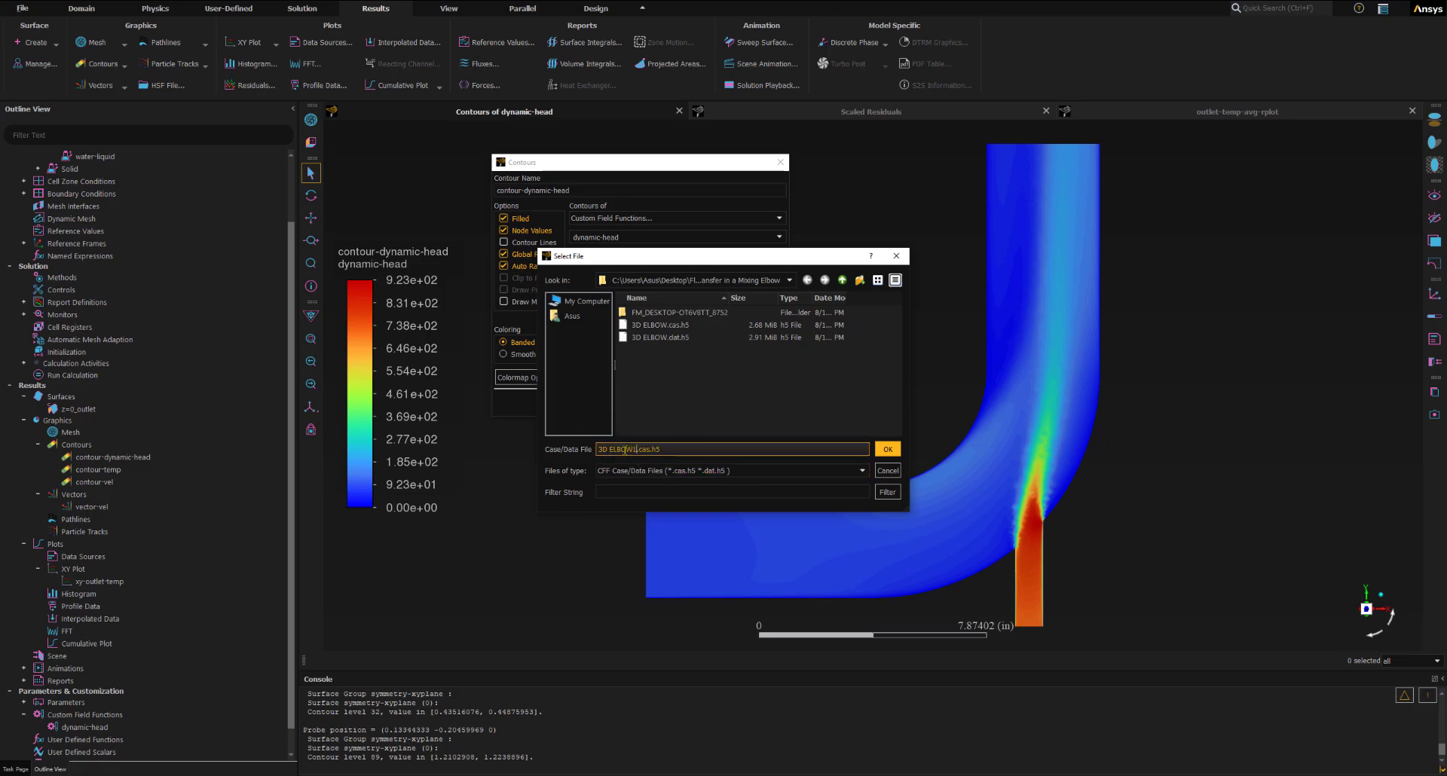
click(888, 450)
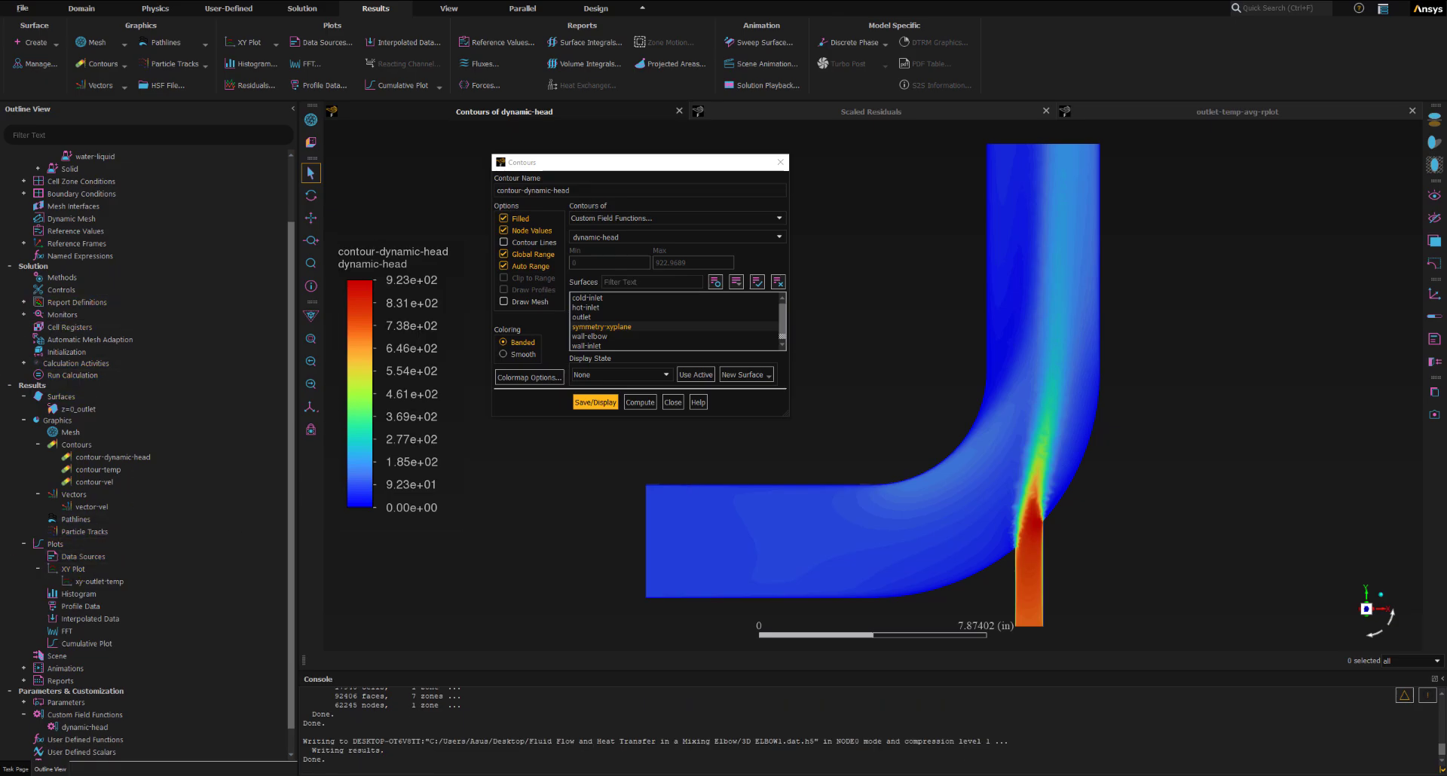
click(670, 403)
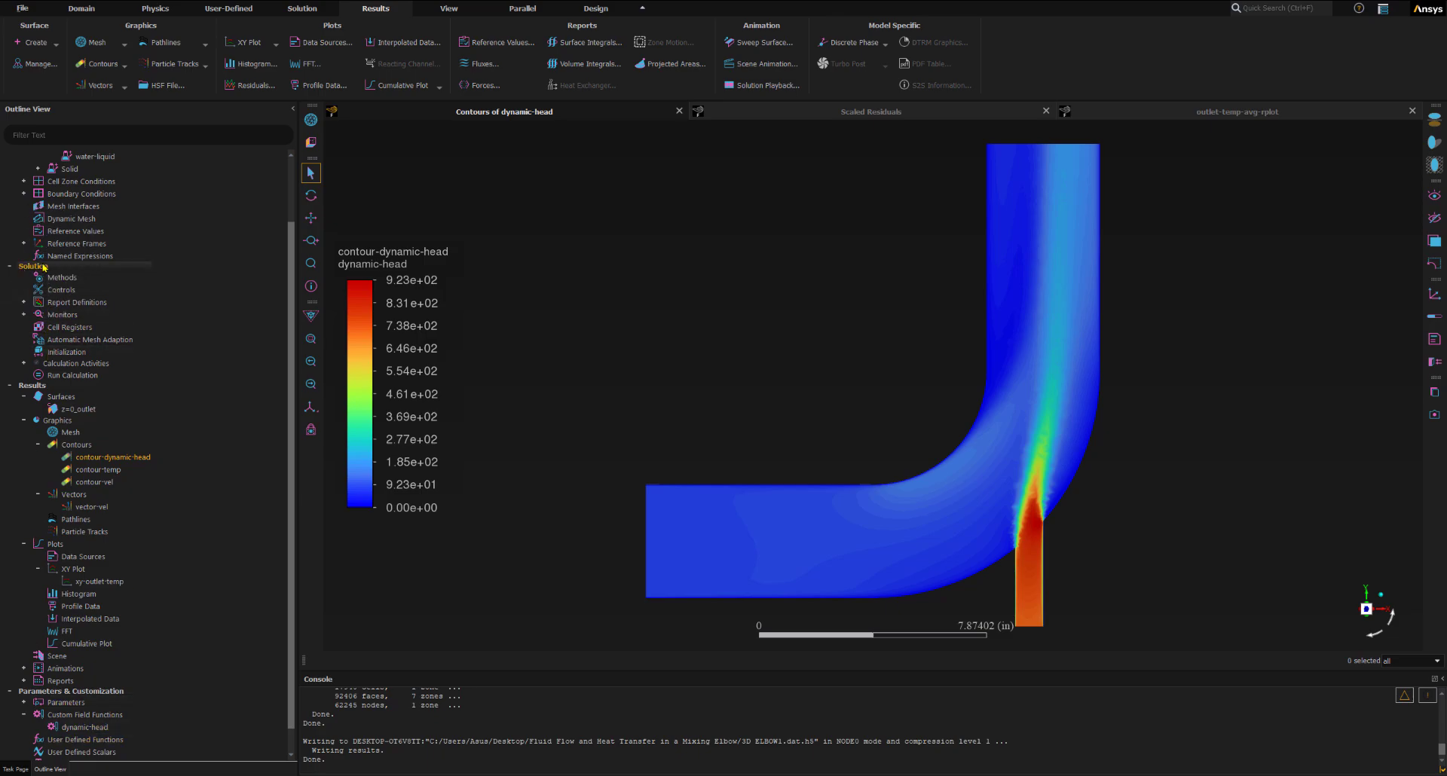
Start a new field variable cell register of the type Cells More Than
click(65, 327)
right_click(66, 329)
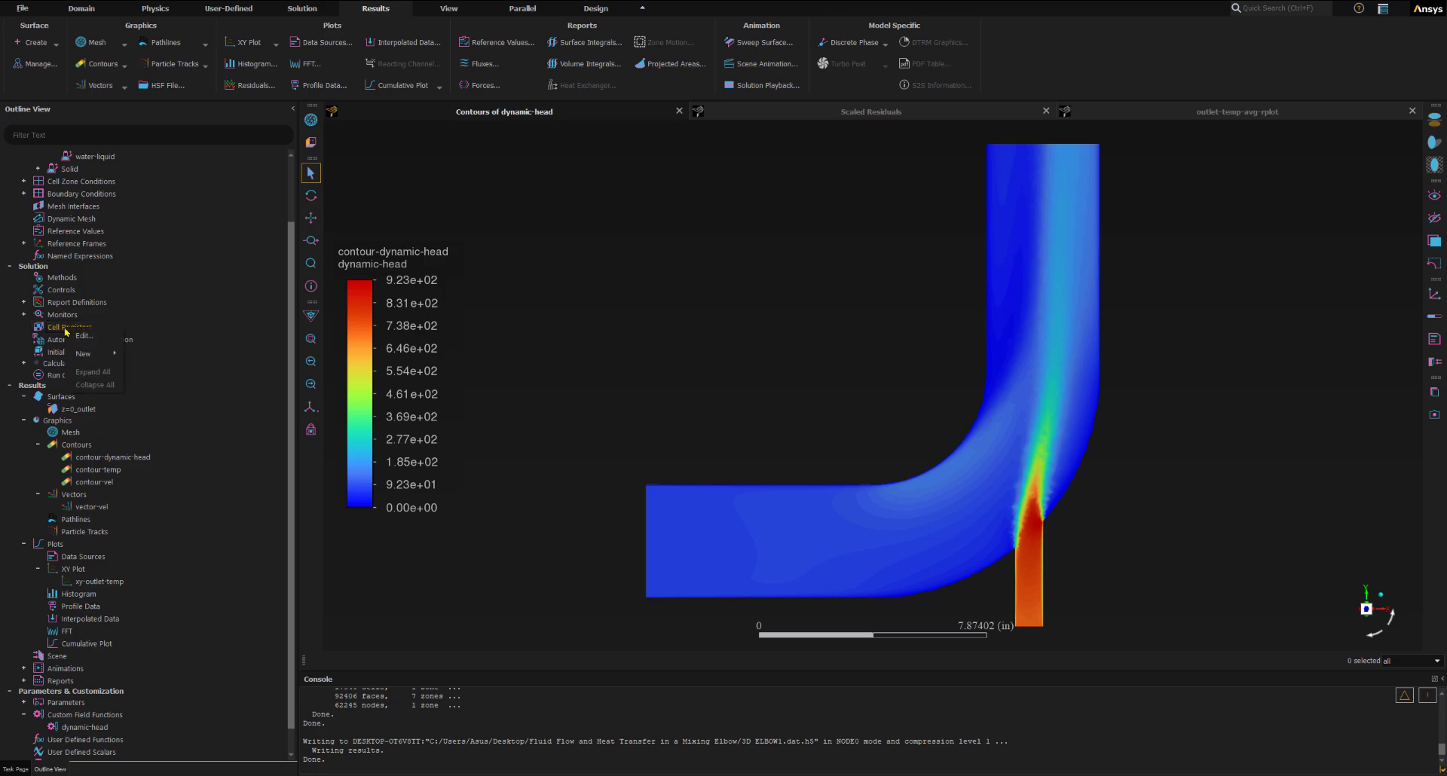
mouse_move(84, 353)
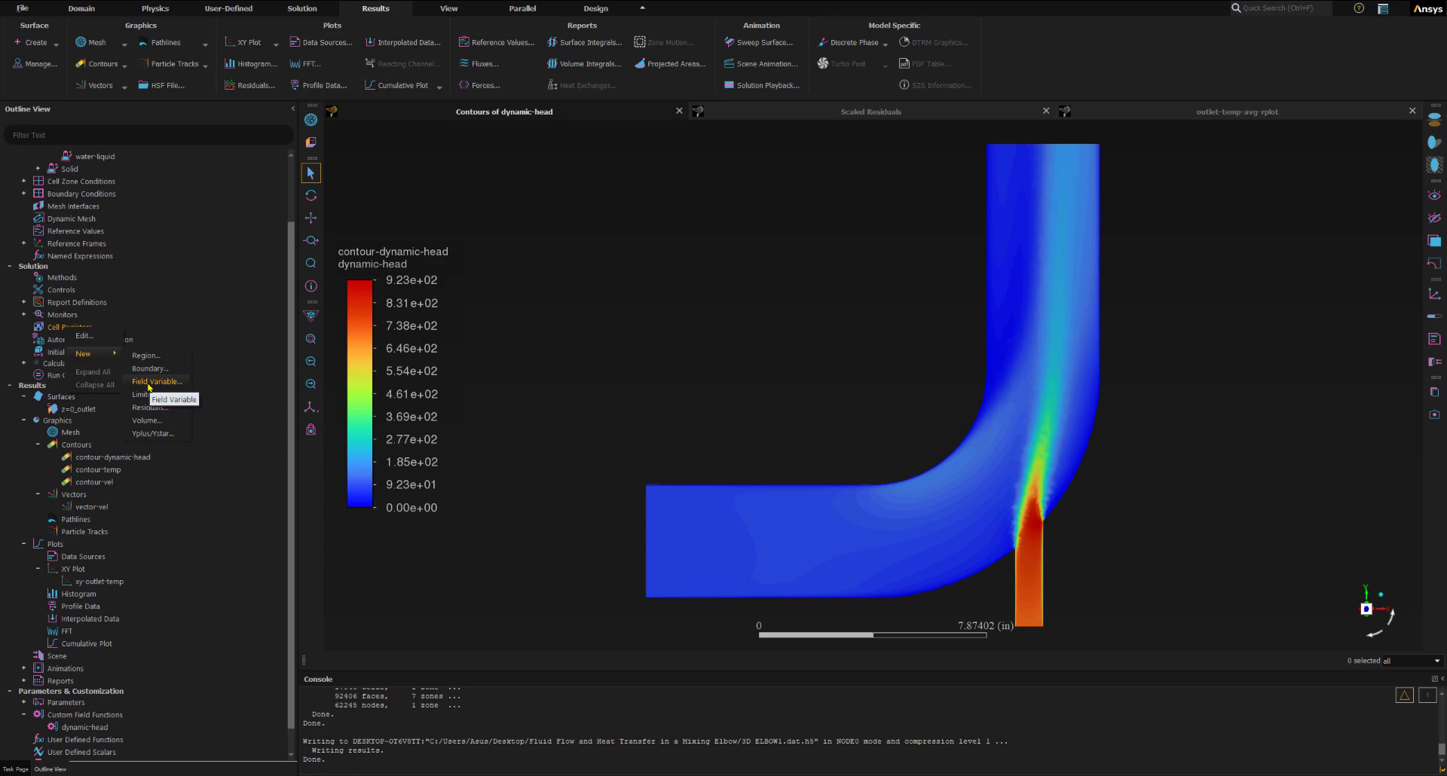
click(149, 384)
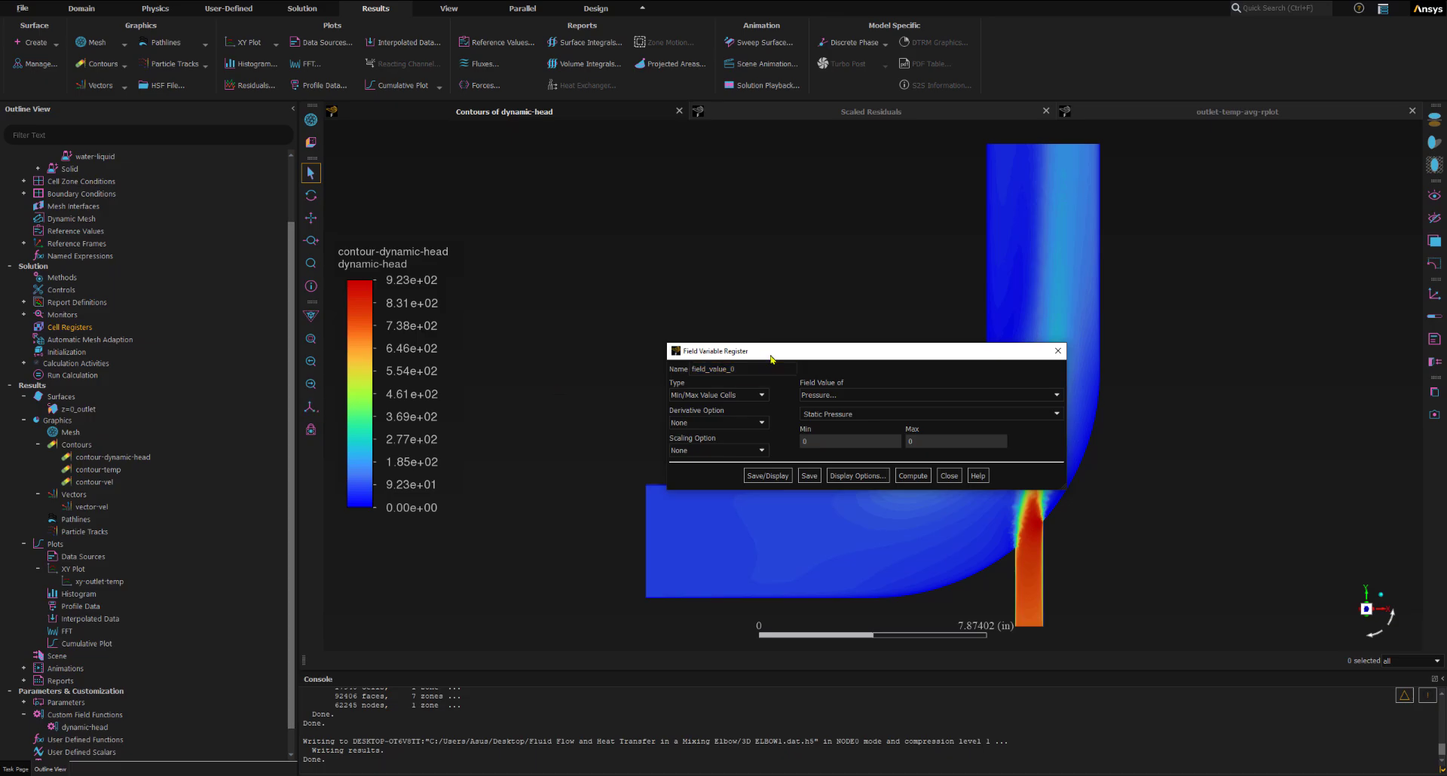
drag(745, 347, 336, 200)
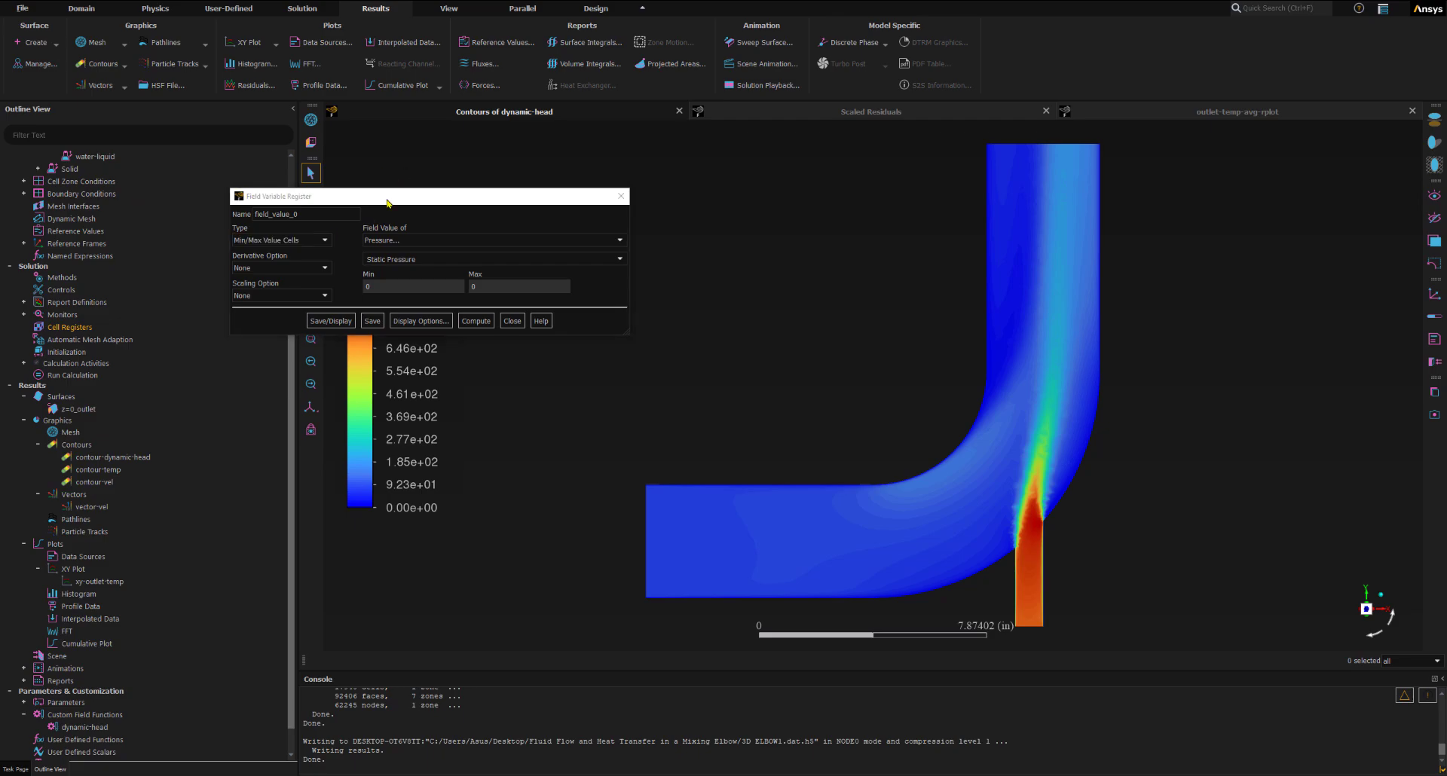
key(ctrl)
click(326, 240)
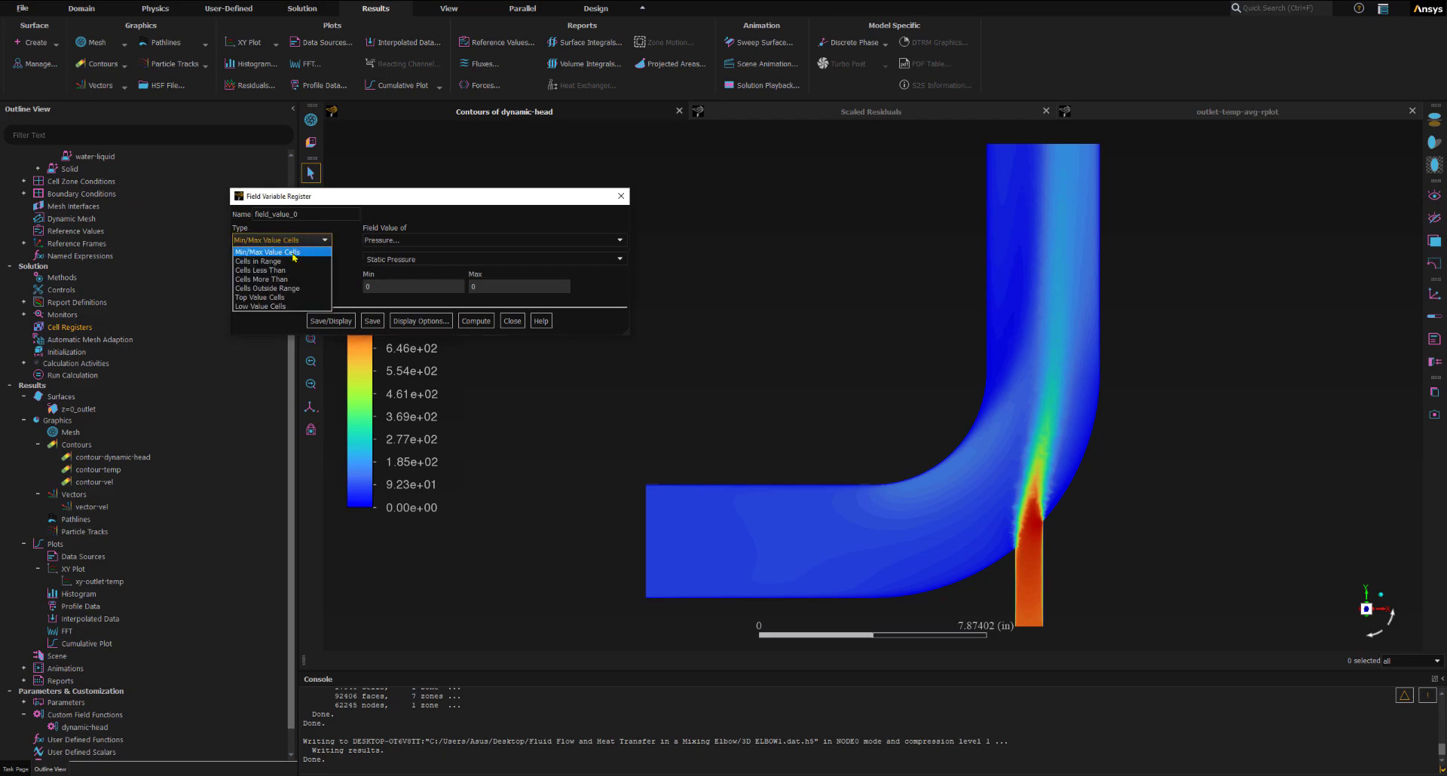
key(ctrl)
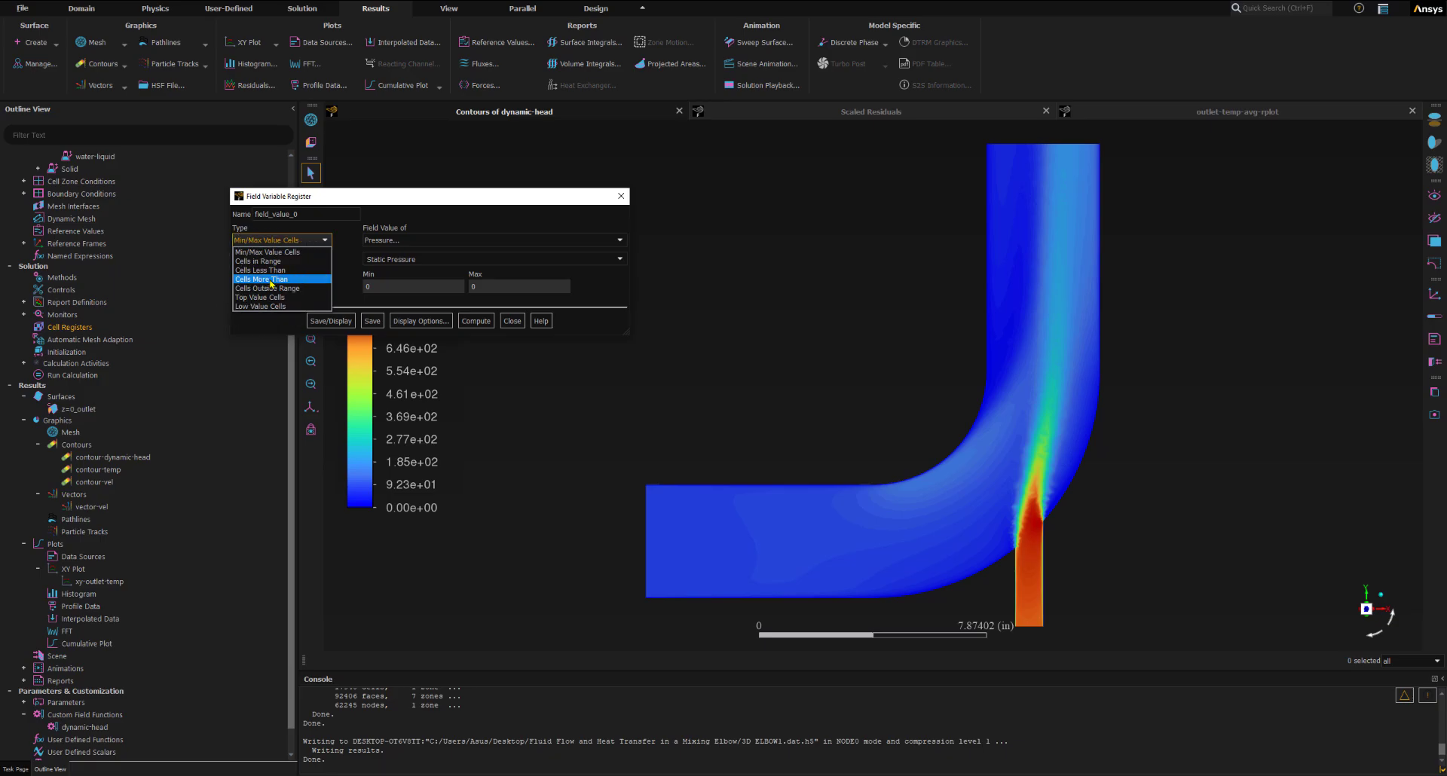
click(270, 280)
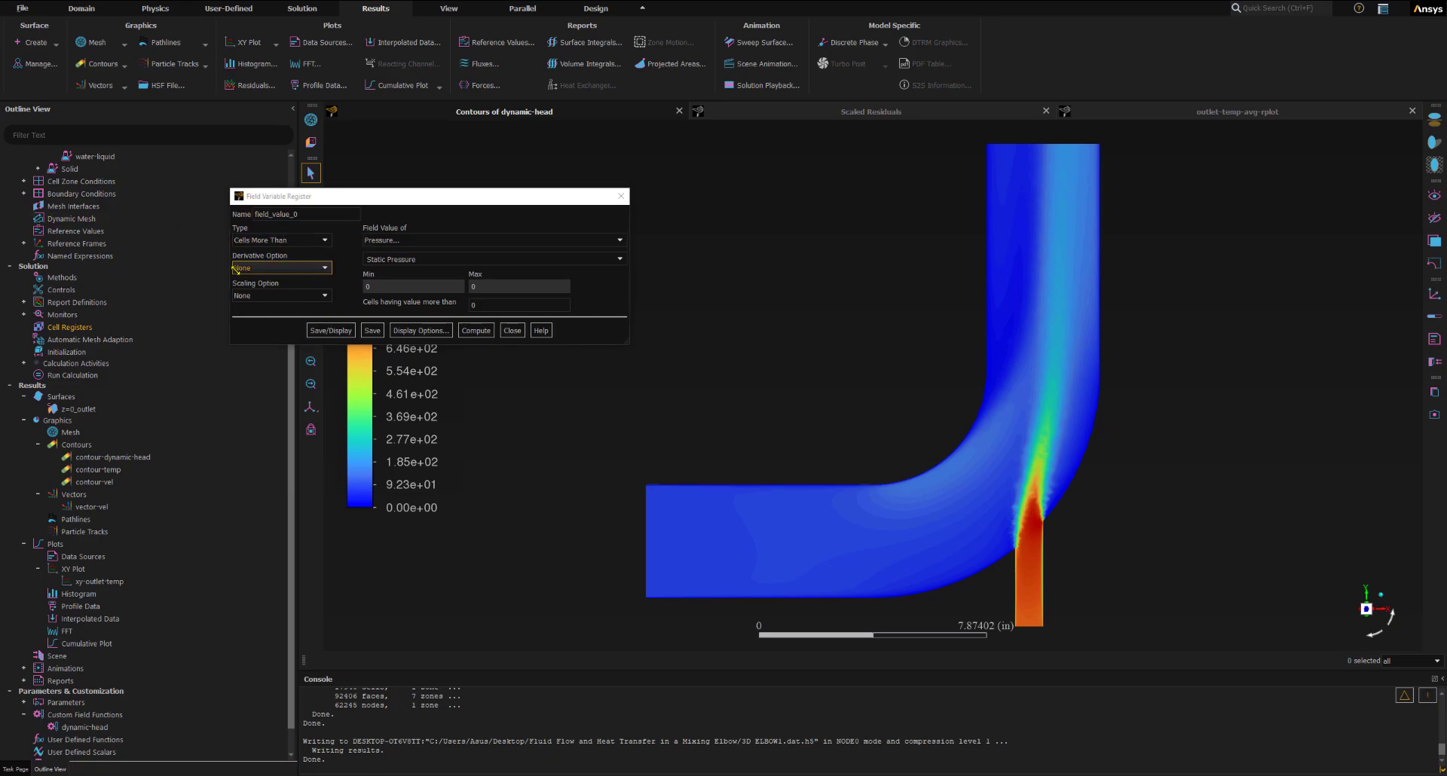
Base the cell register on the Curvature derivative of Static Temperature
click(324, 268)
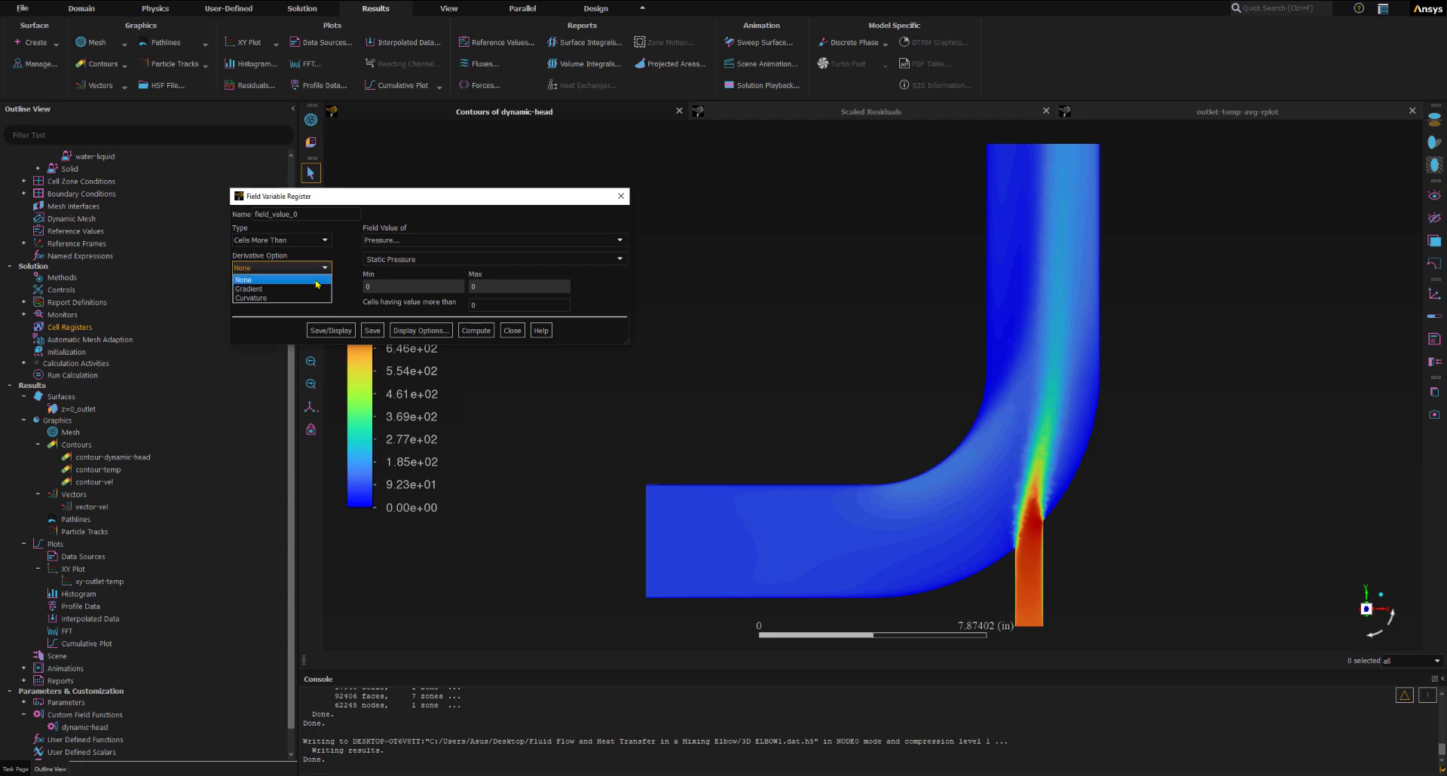
click(265, 298)
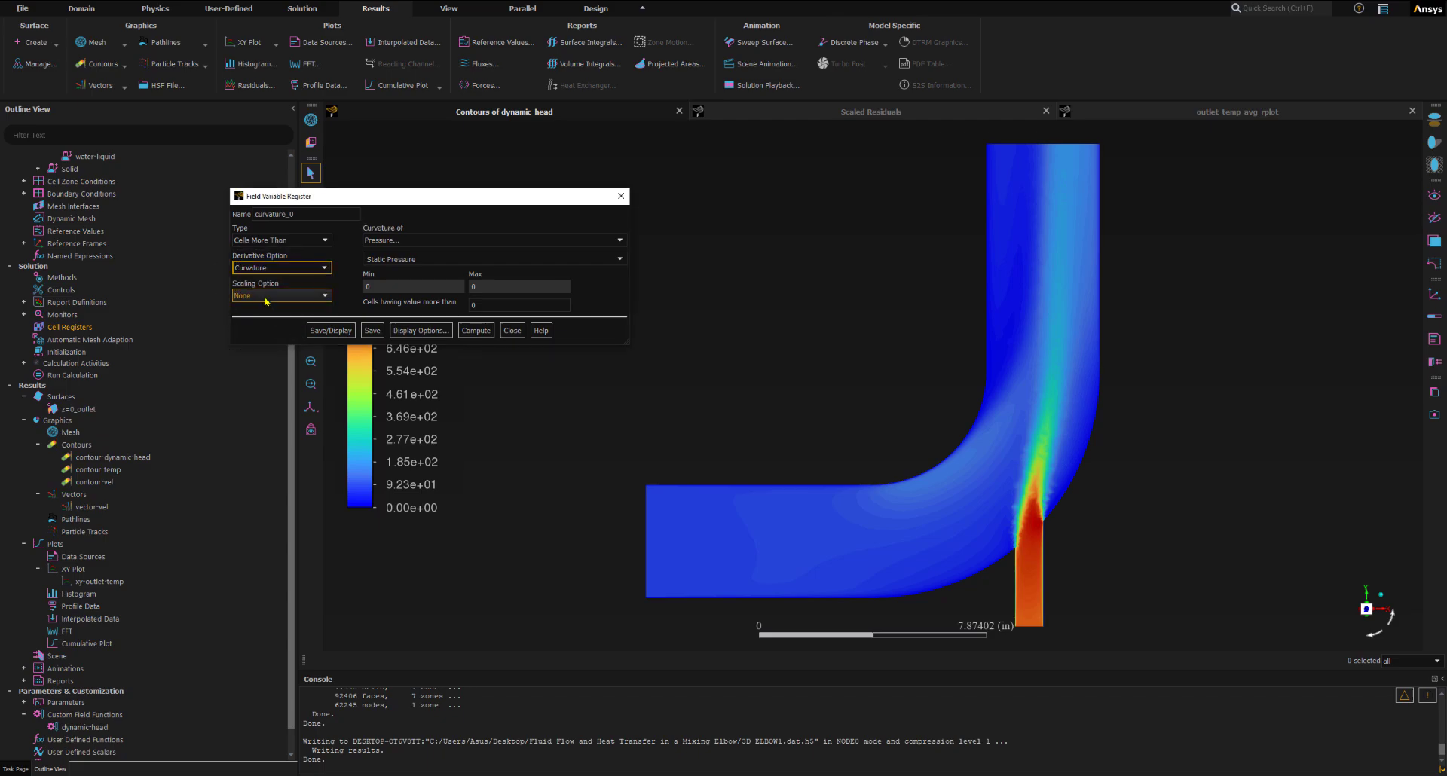
click(388, 241)
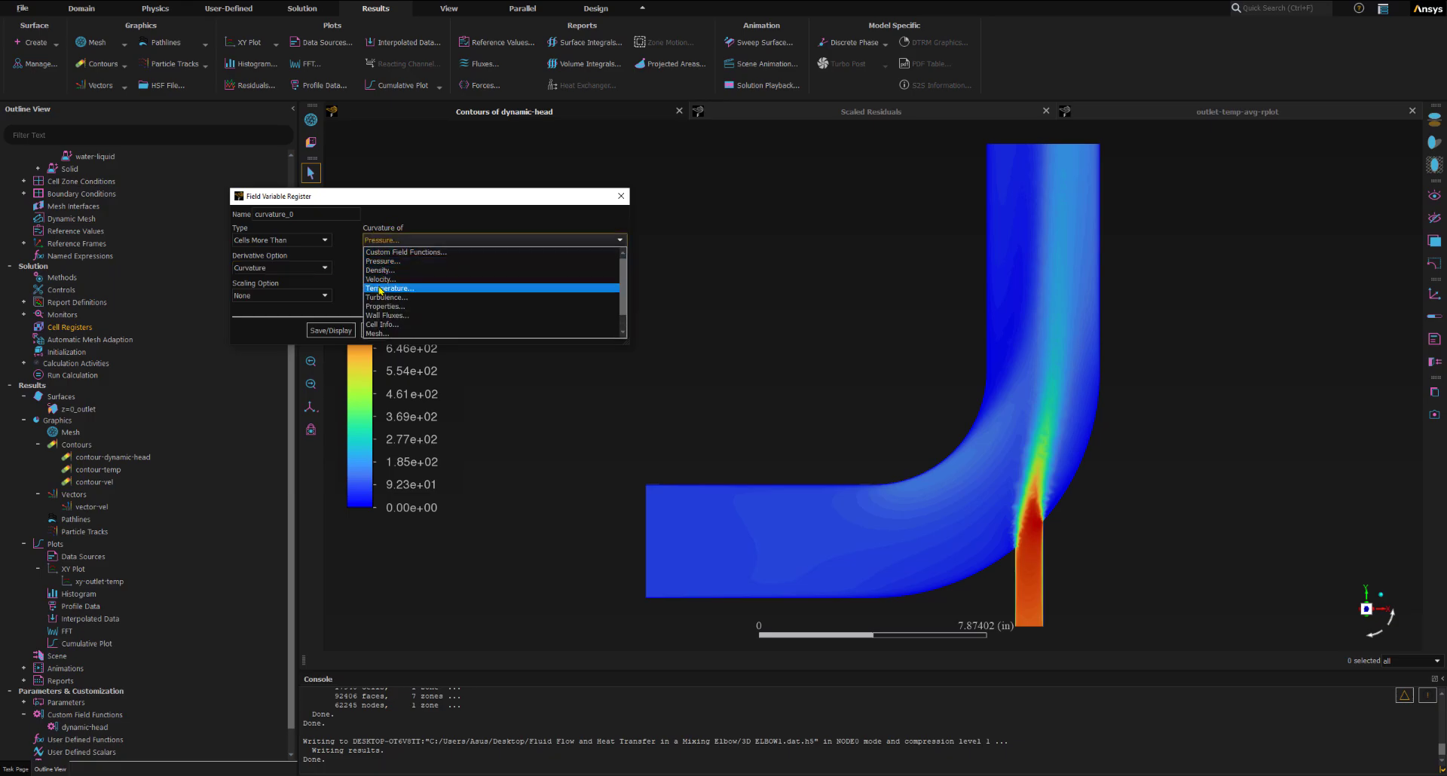
click(381, 290)
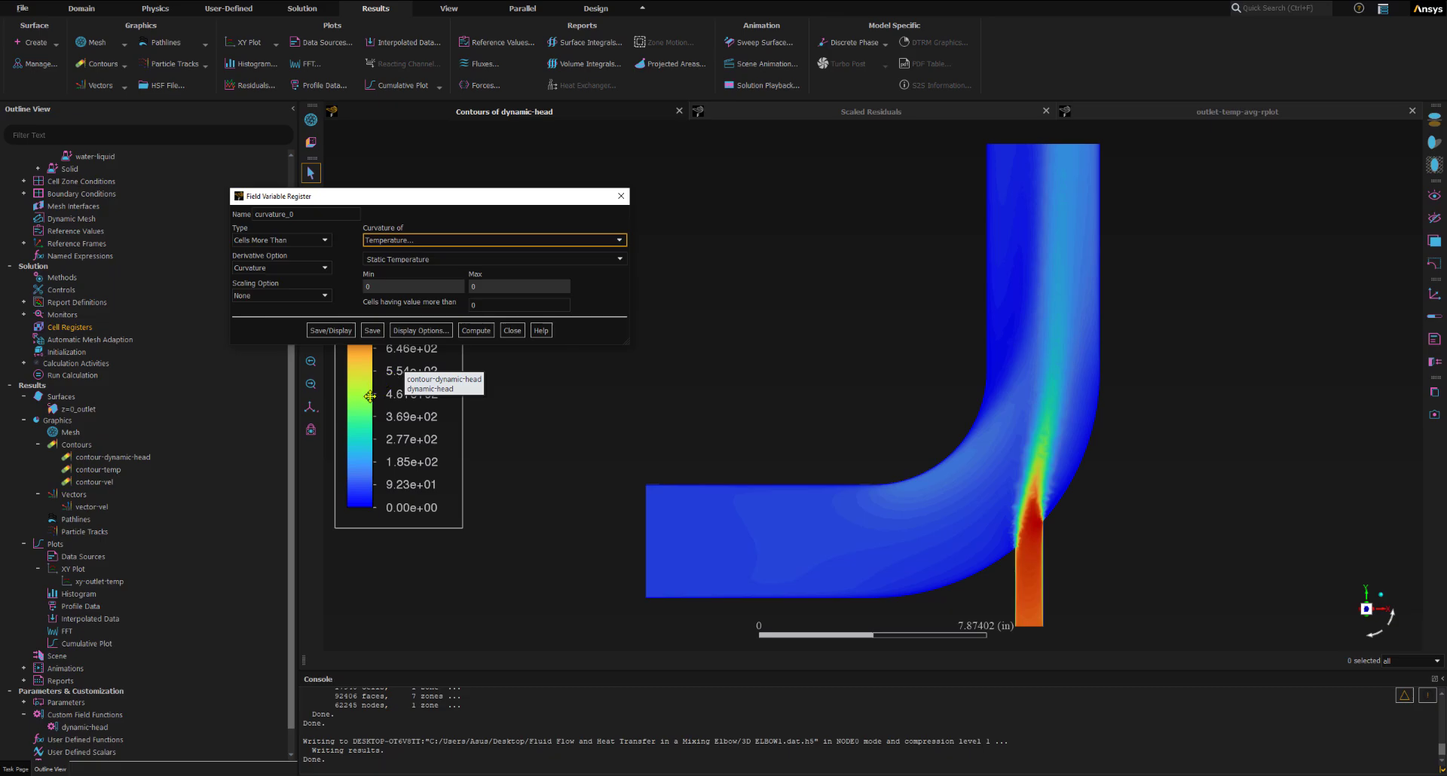
Compute the curvature range, set the cell threshold to more than 0.0015, and save the register
click(477, 331)
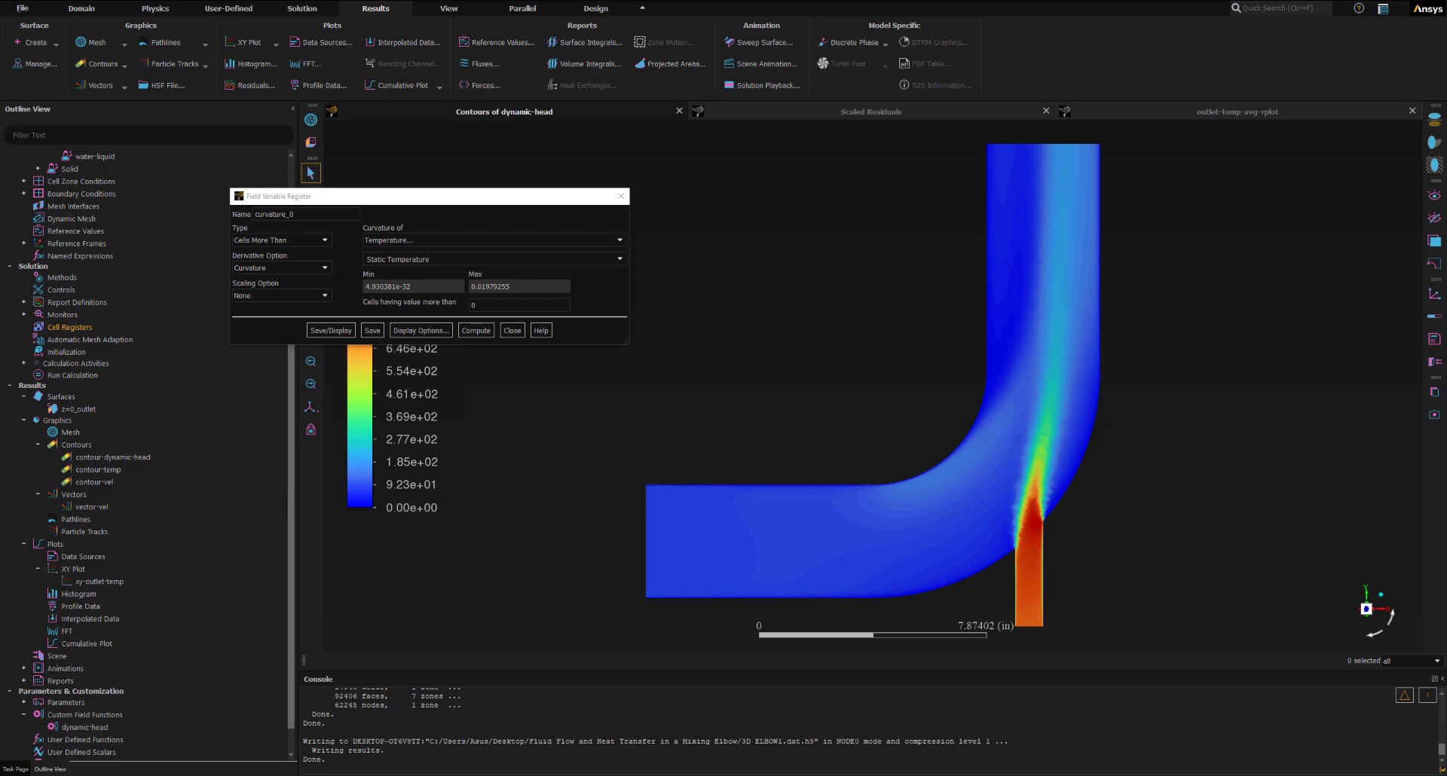
drag(497, 306, 452, 303)
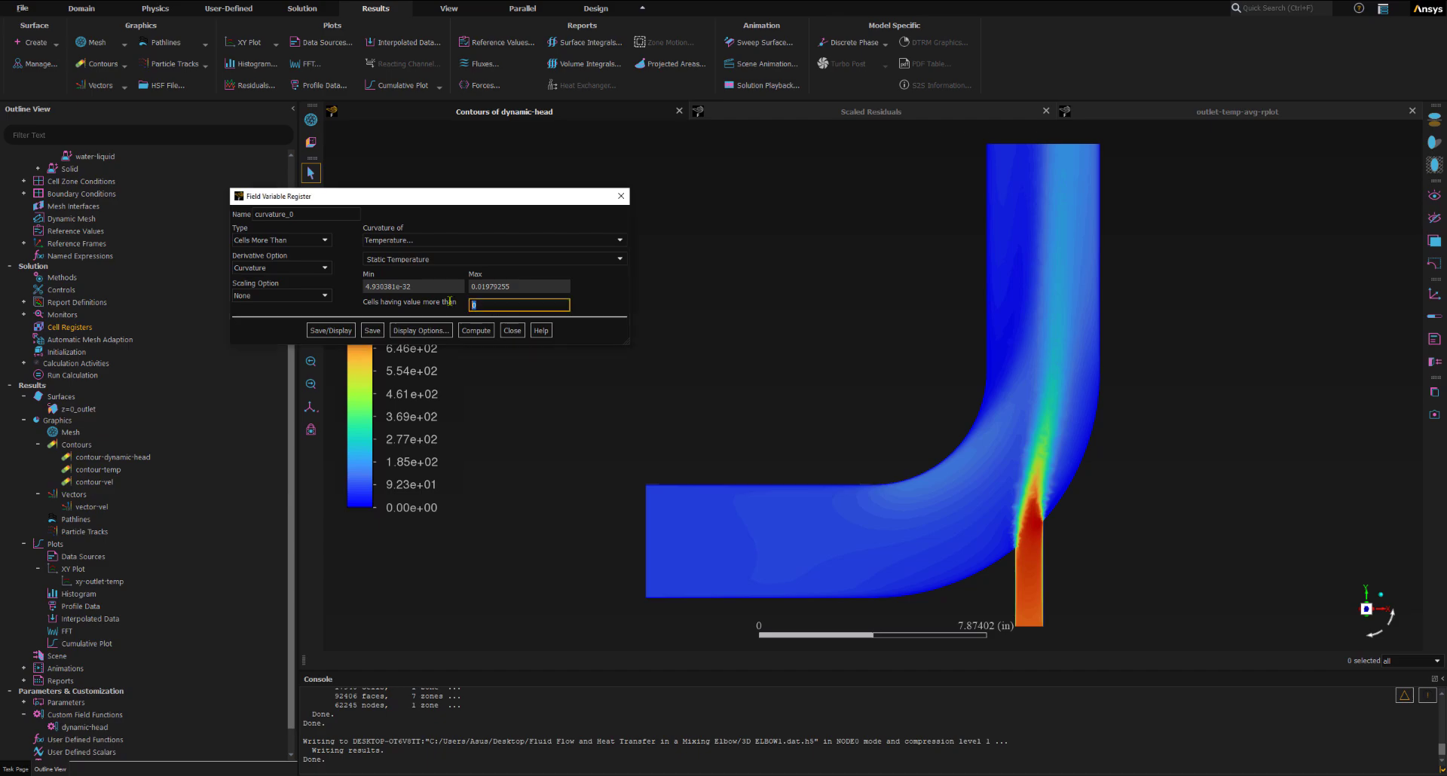
text(0.0015)
click(372, 331)
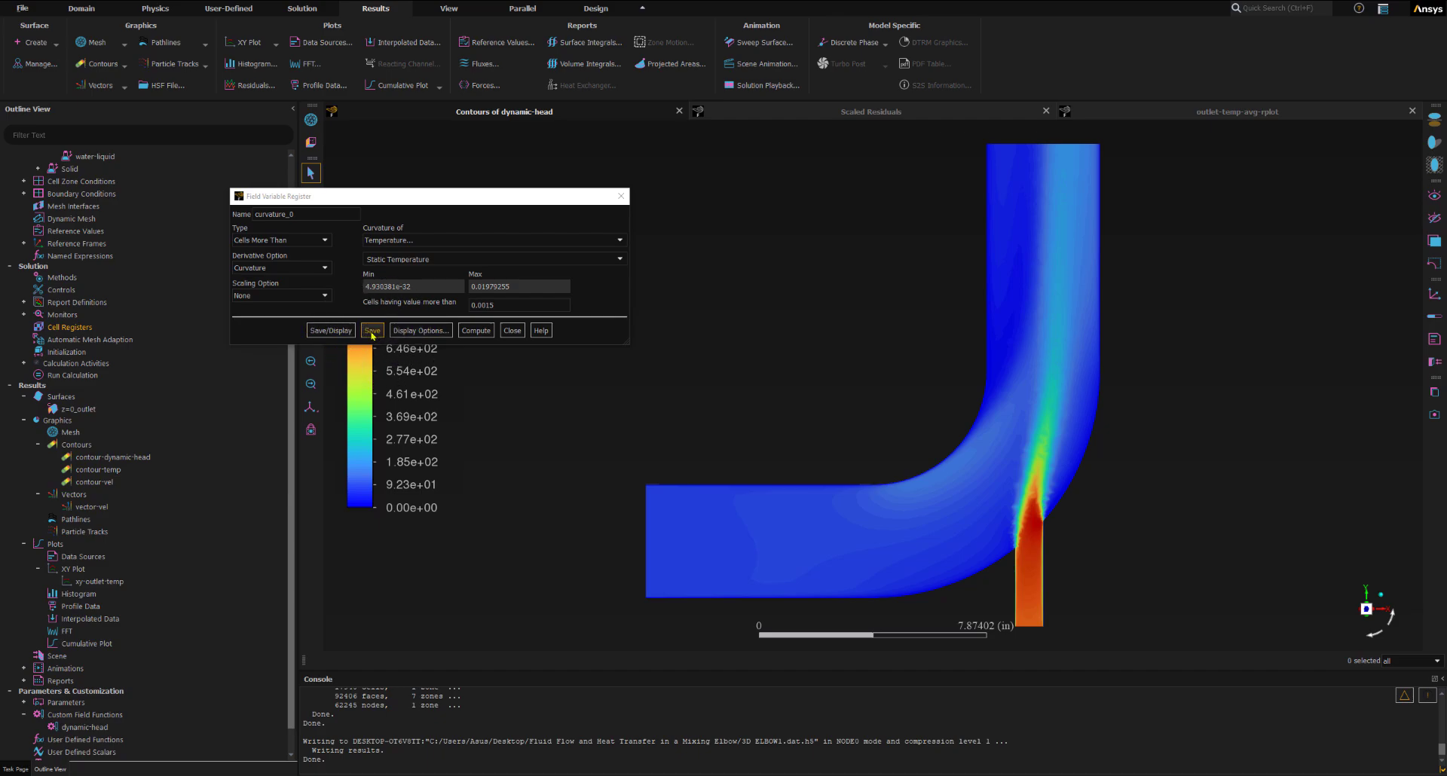
Save and display the cells marked by the curvature_0 register, and expand the cell registers in the outline
click(331, 330)
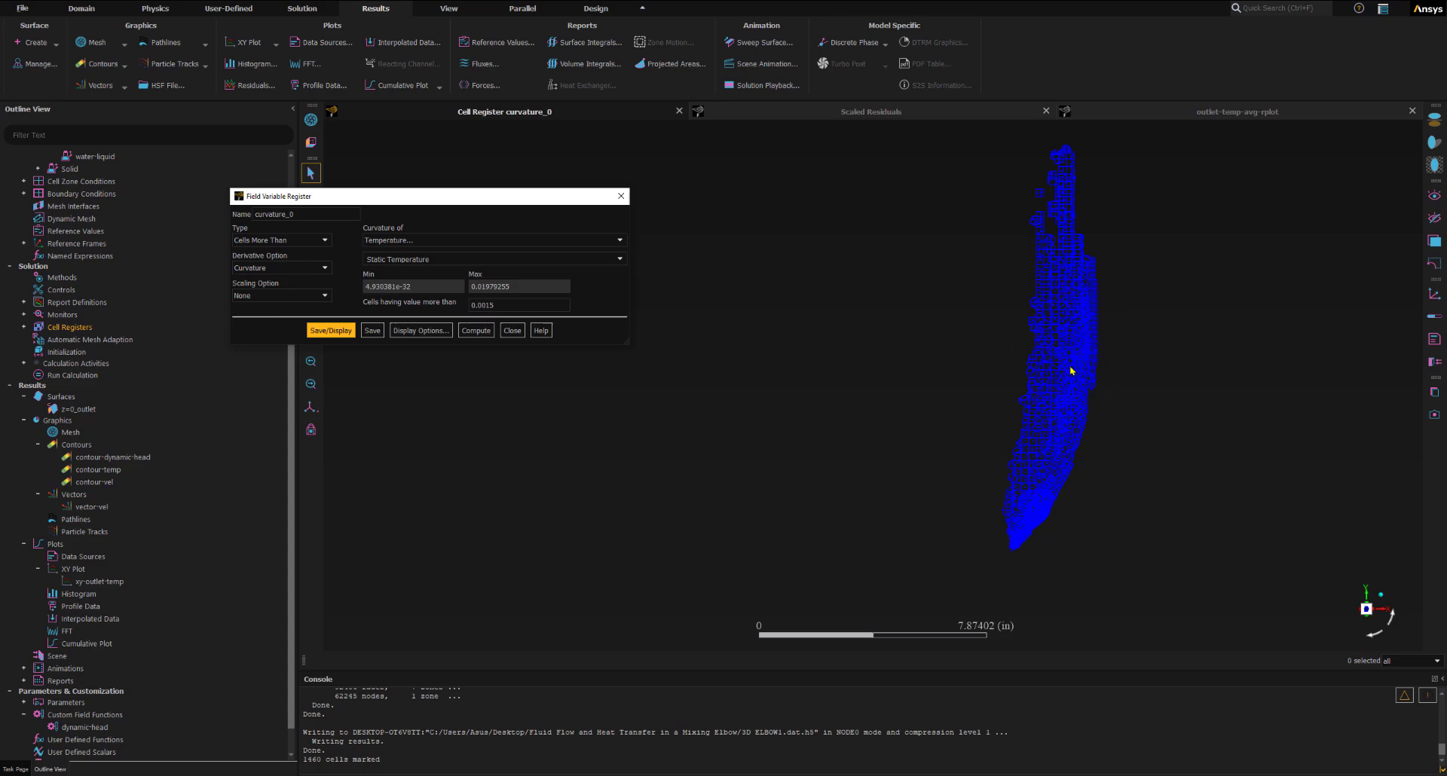
click(479, 304)
click(373, 330)
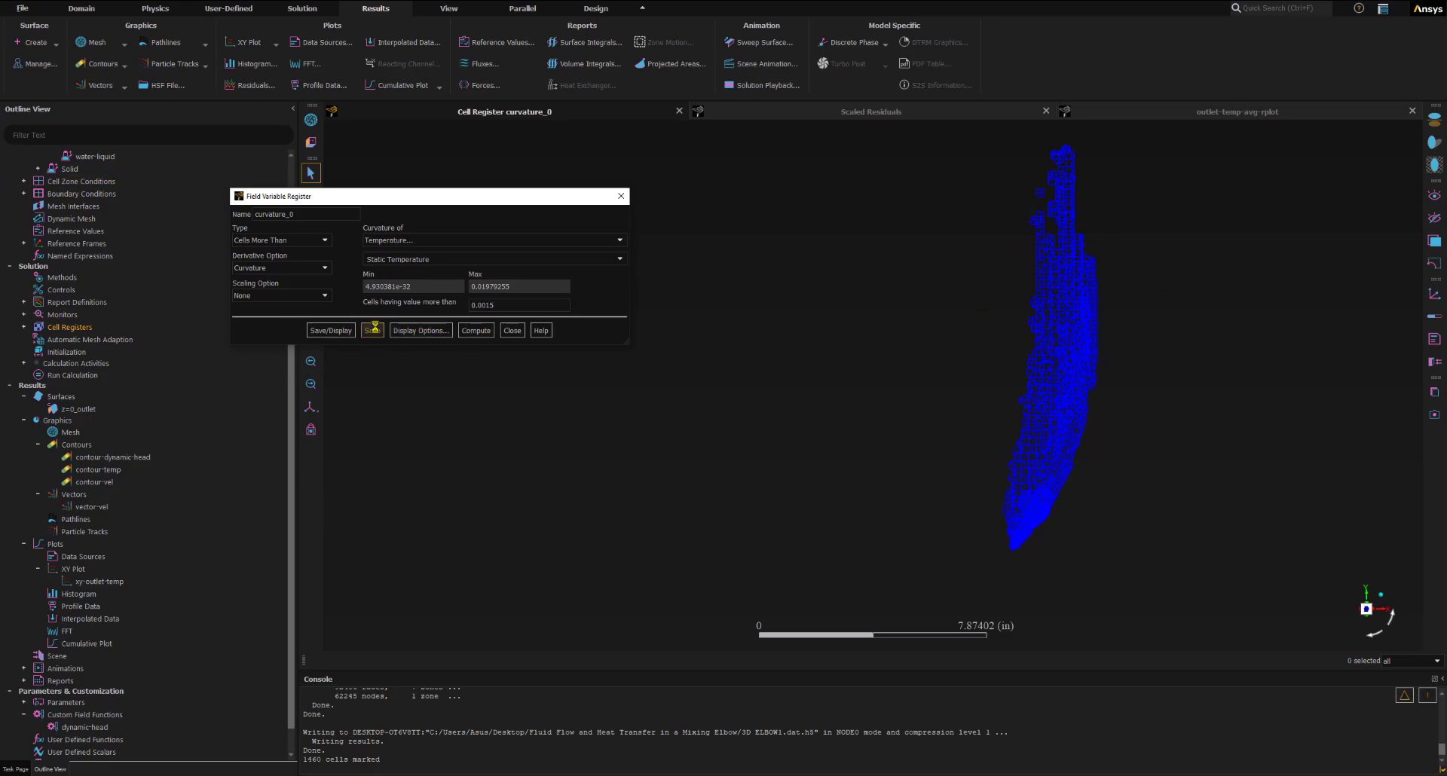
click(511, 331)
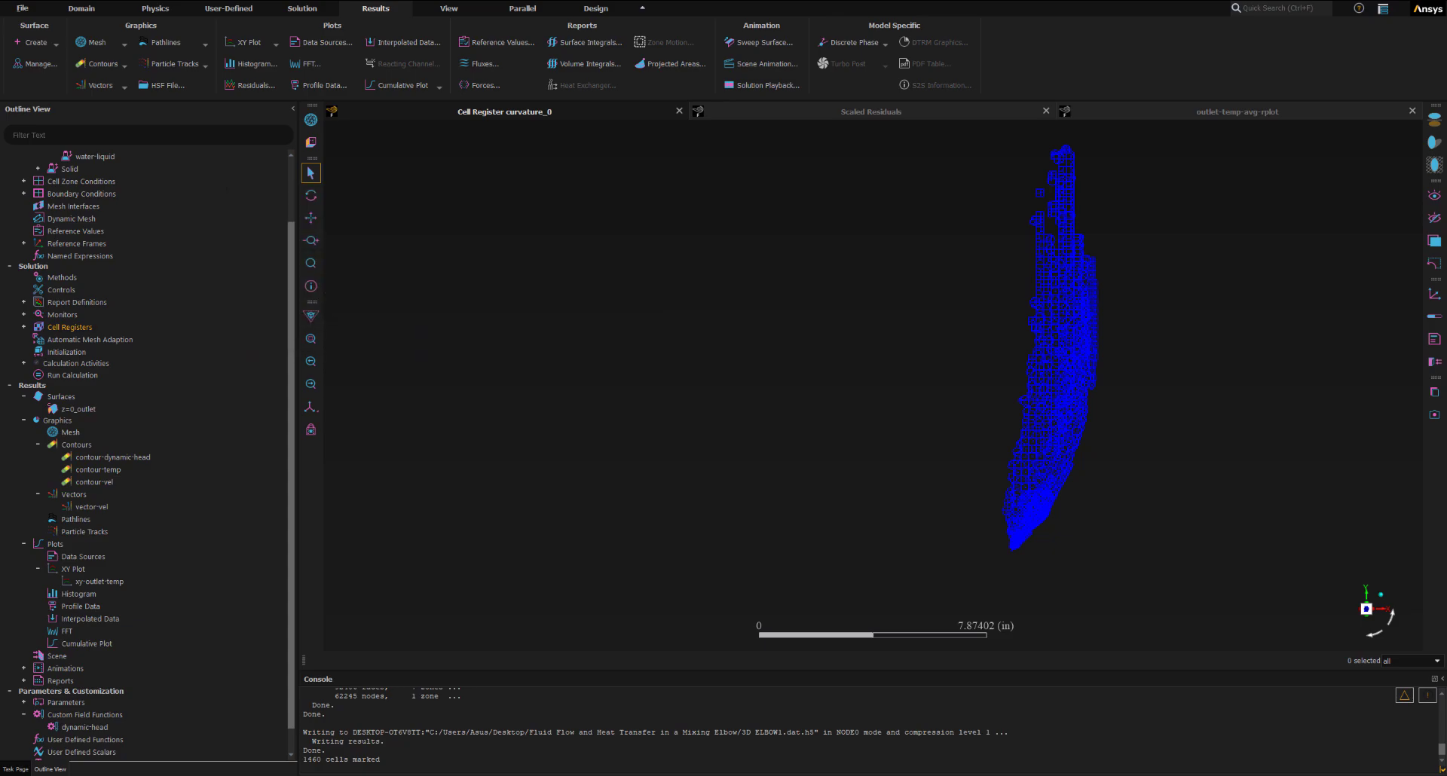
double_click(68, 327)
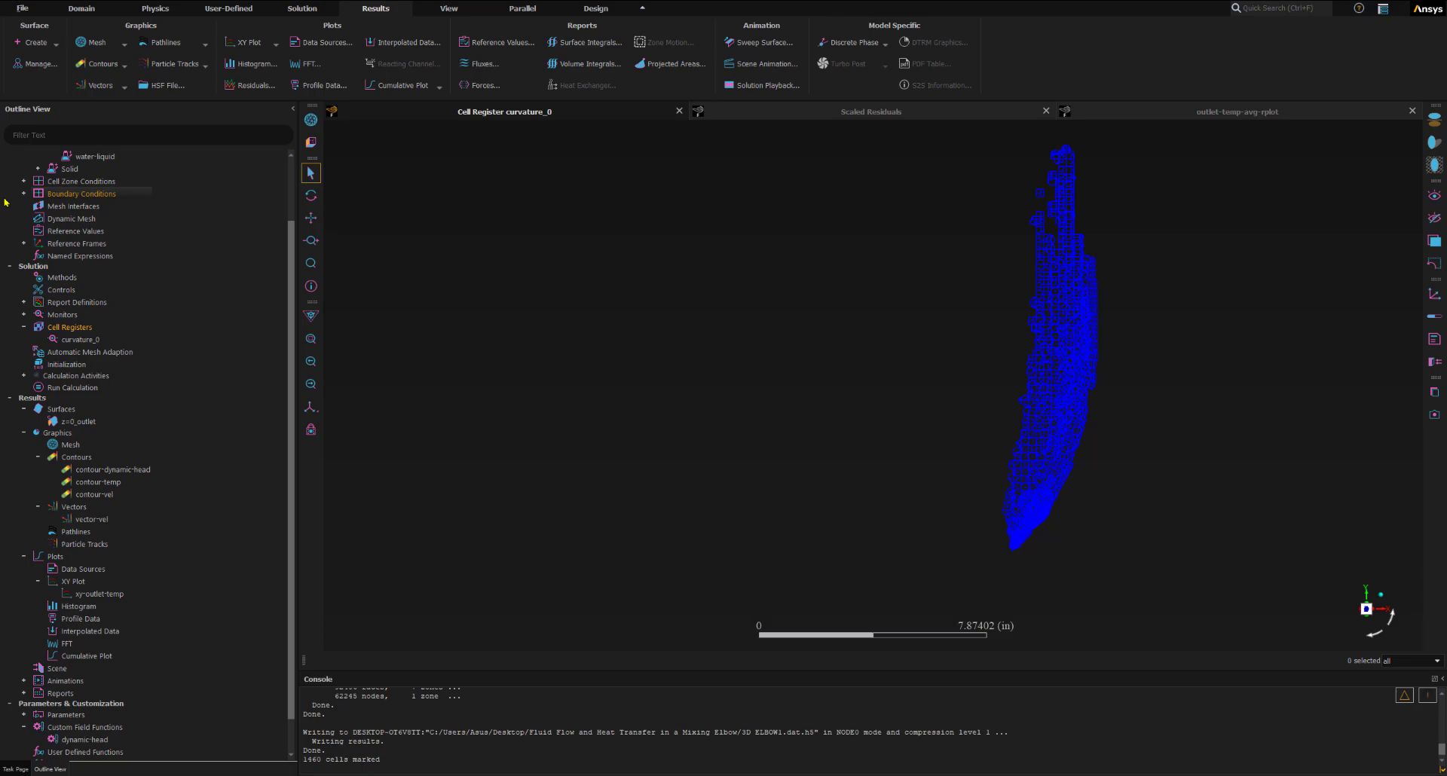
Adapt the mesh manually, using the curvature_0 cell register as the refinement criterion
click(82, 9)
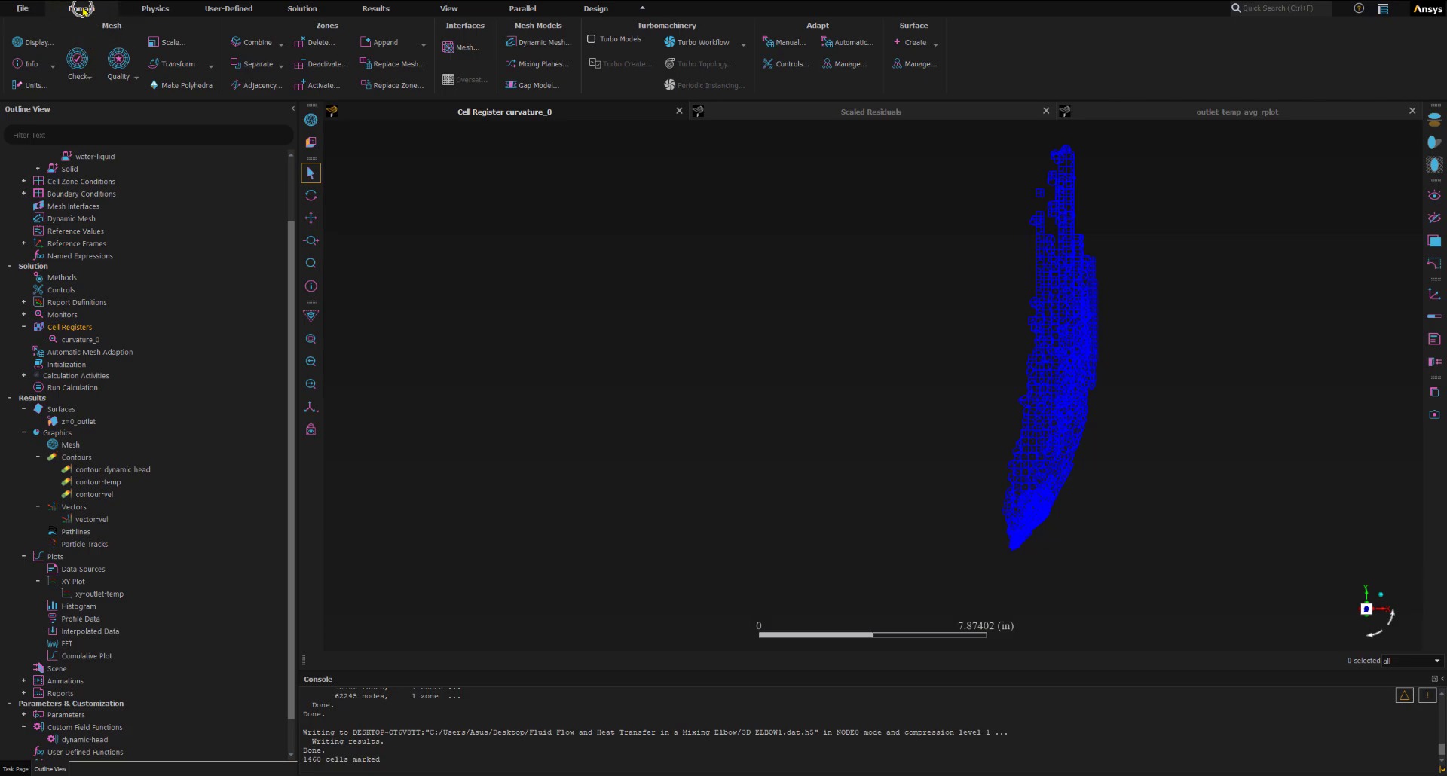
click(796, 43)
drag(855, 351, 540, 266)
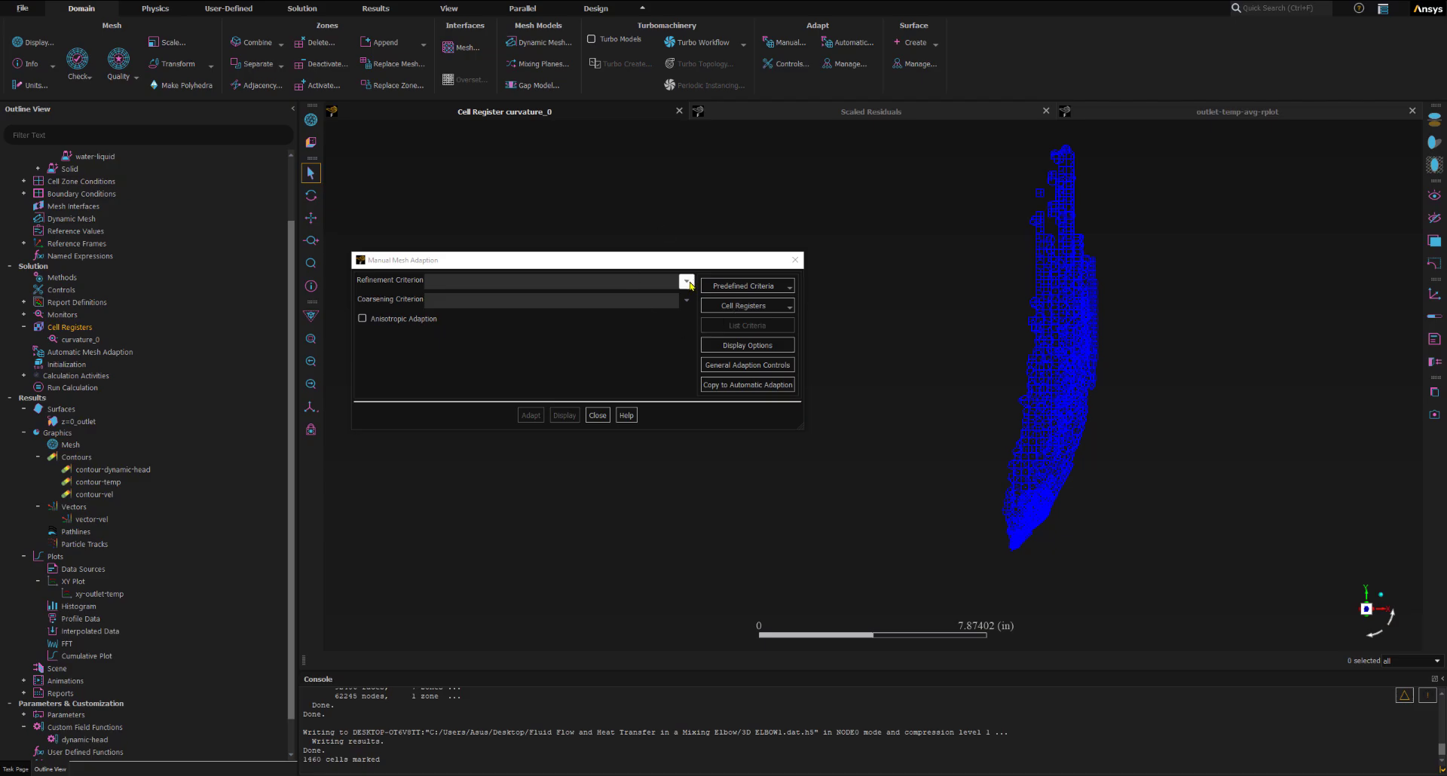
click(687, 281)
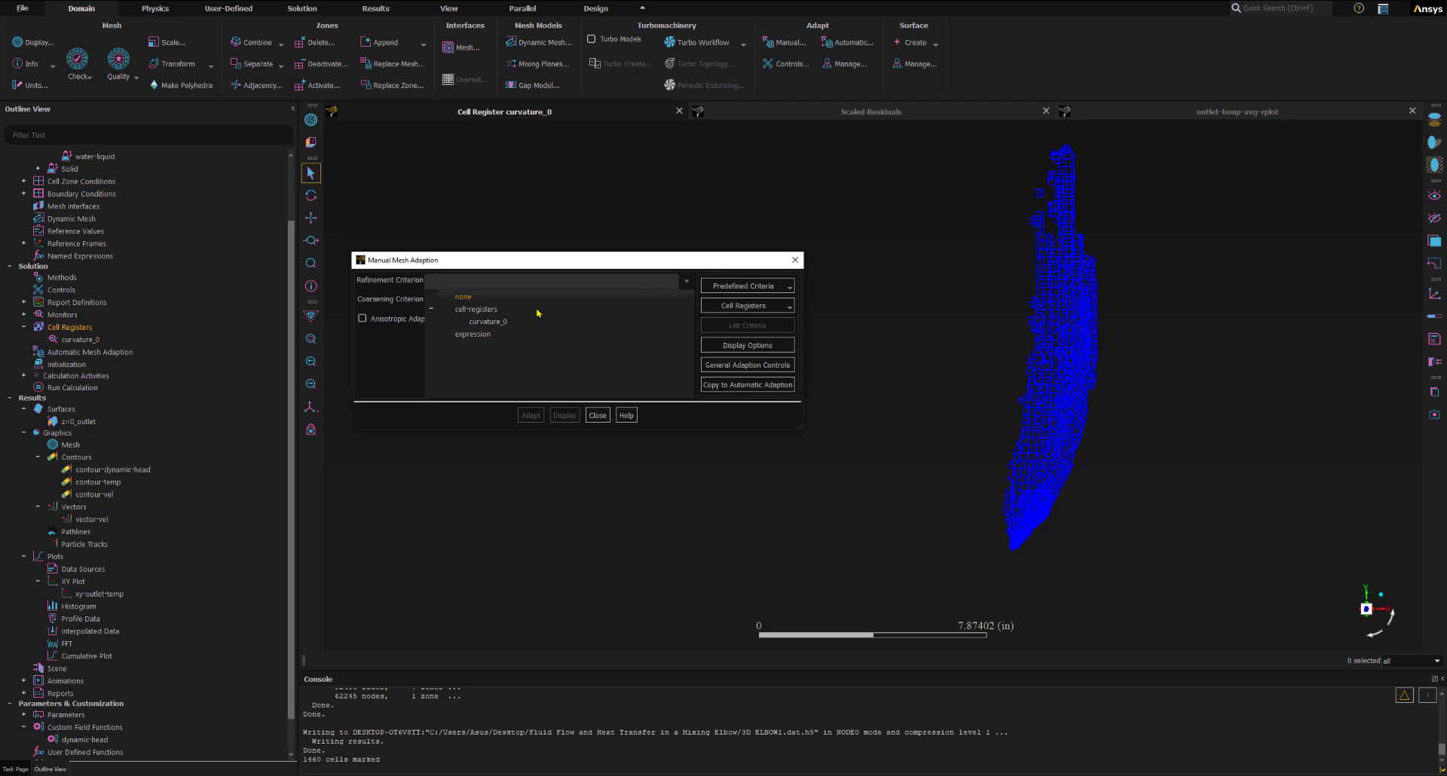
click(489, 322)
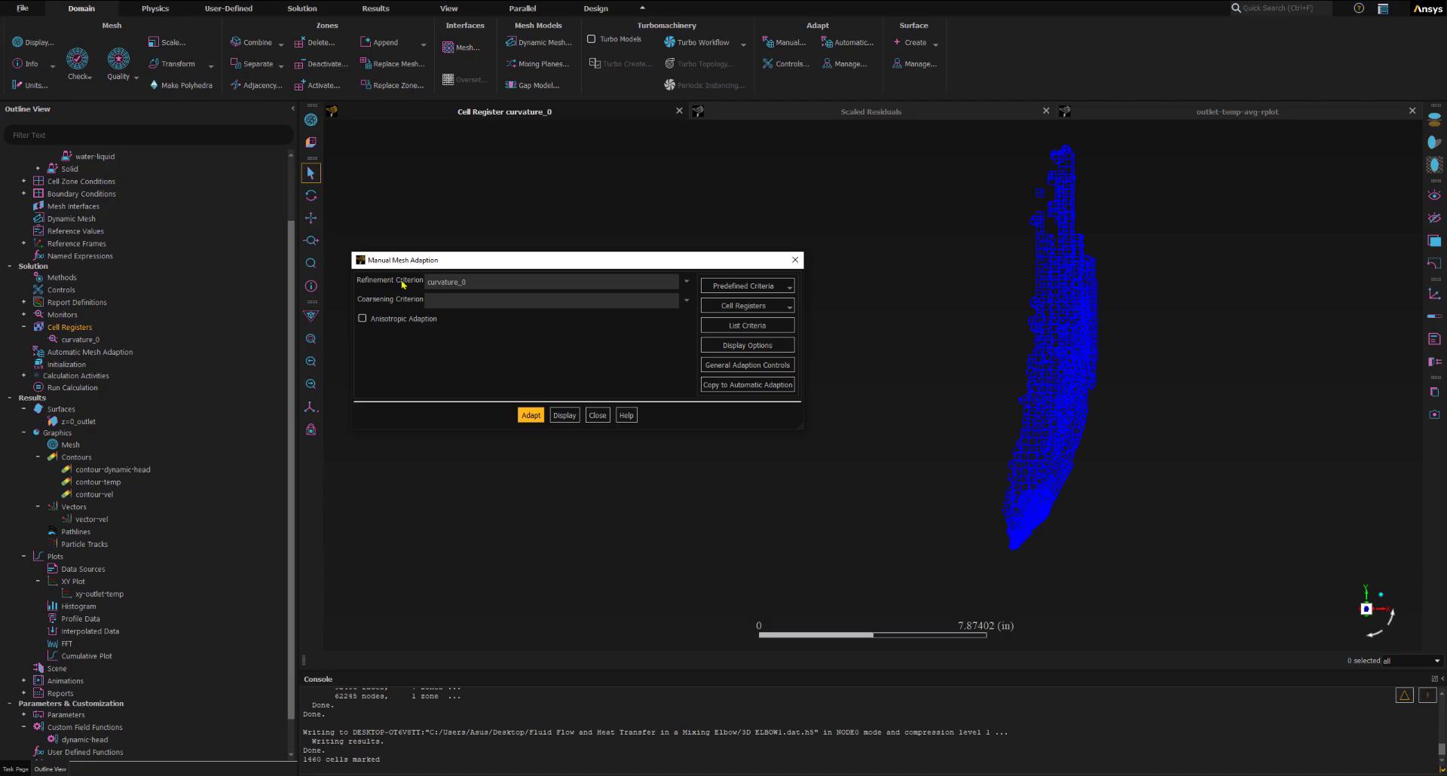
key(ctrl)
click(455, 307)
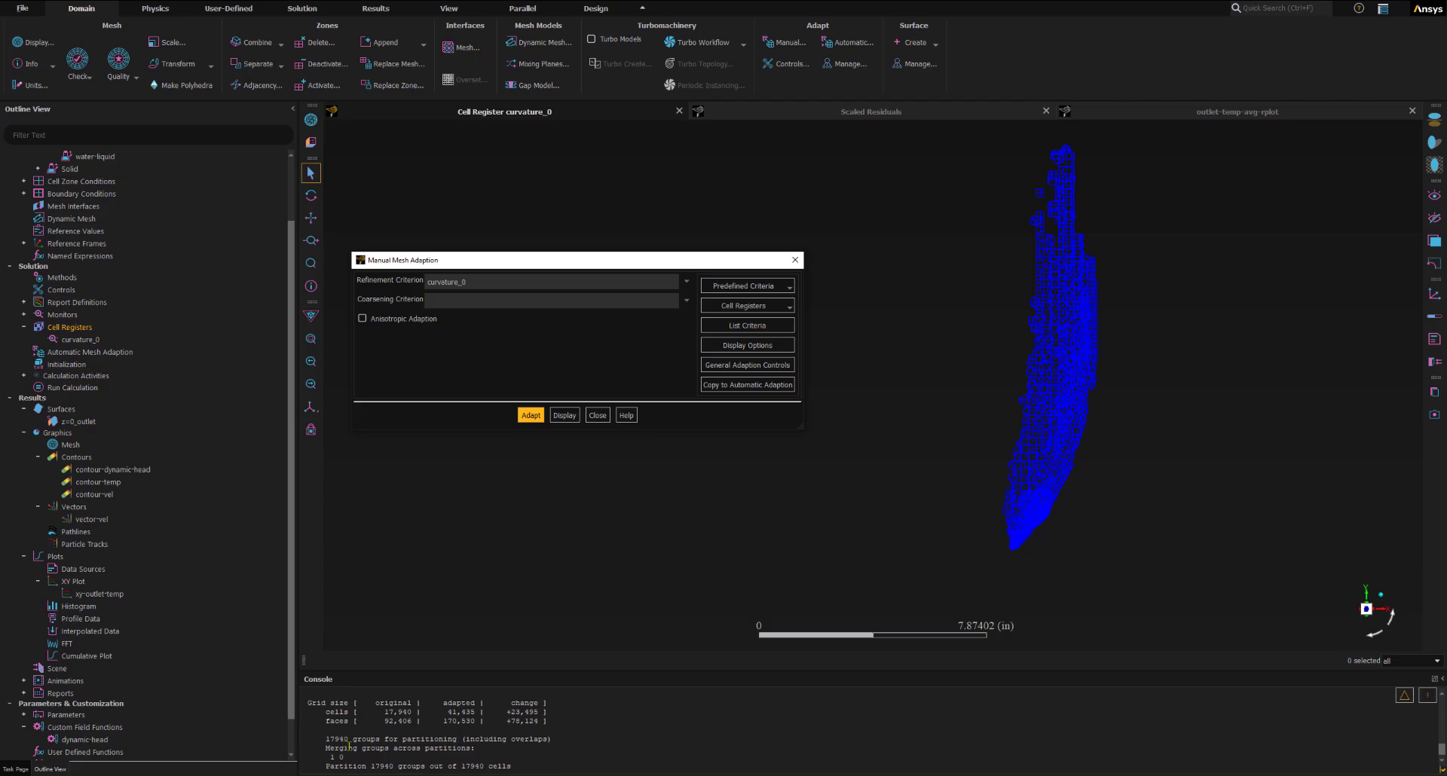
scroll(346, 744, up, 1)
scroll(321, 737, down, 1)
Display the adaption cells for the curvature_0 criterion and inspect them from a rotated angle
click(565, 415)
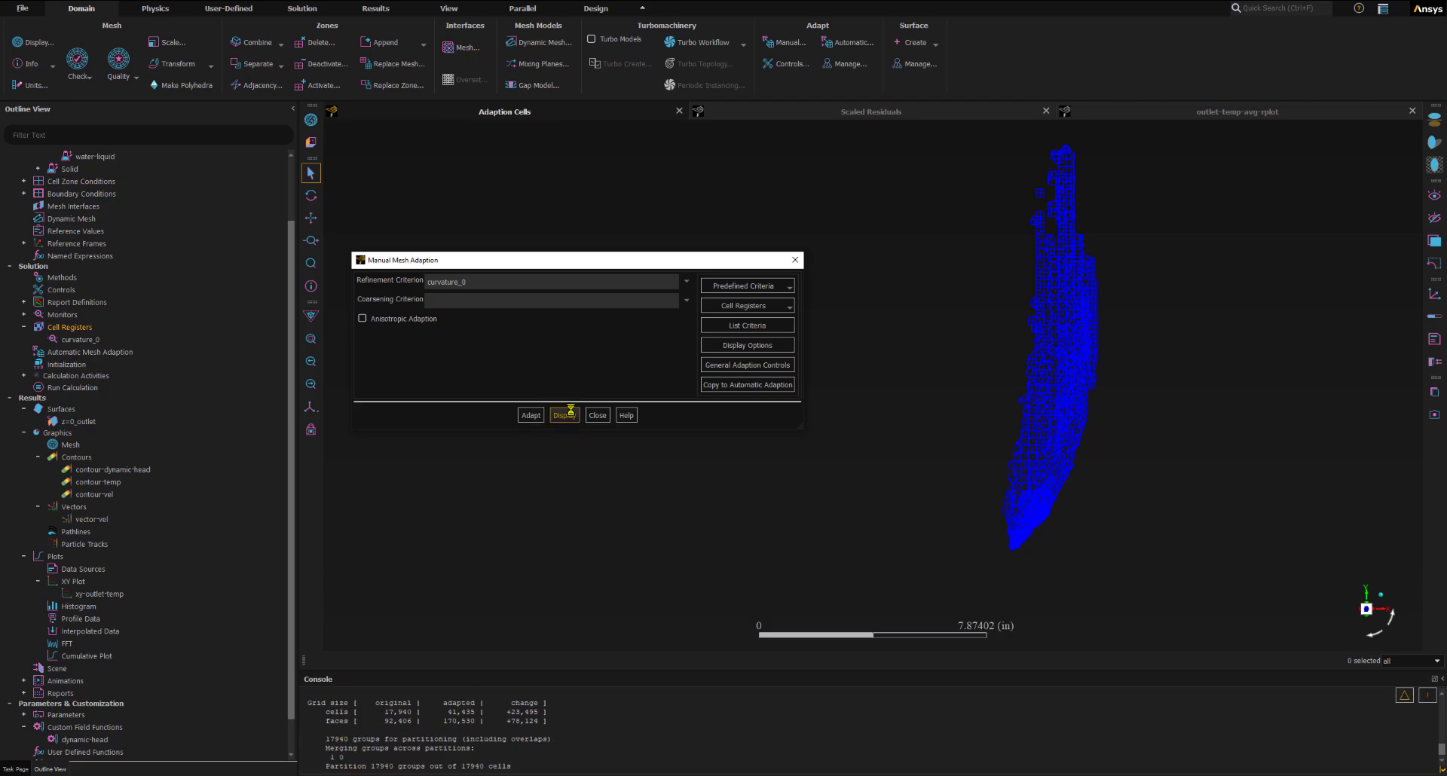
drag(605, 263, 418, 181)
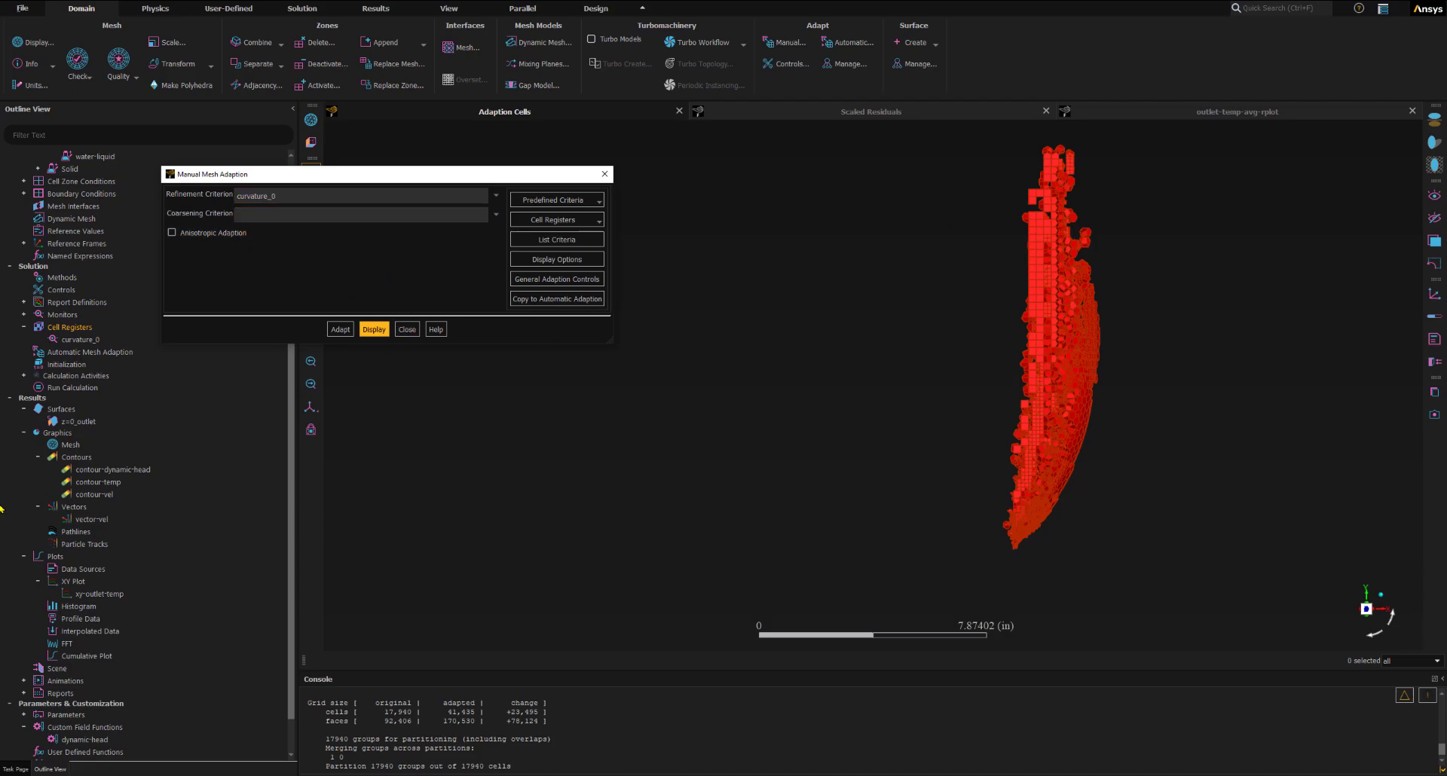
click(156, 326)
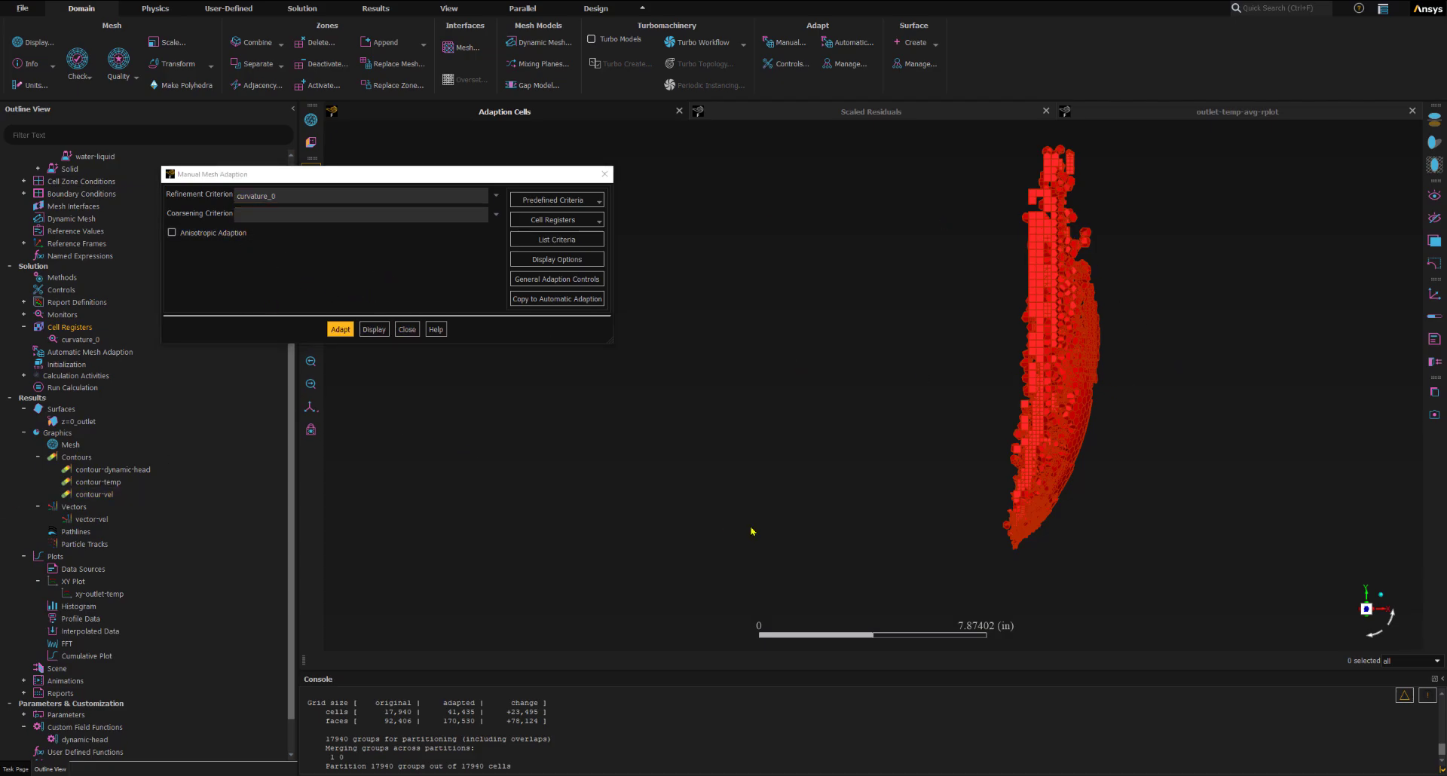
click(1085, 405)
drag(1171, 425, 1070, 453)
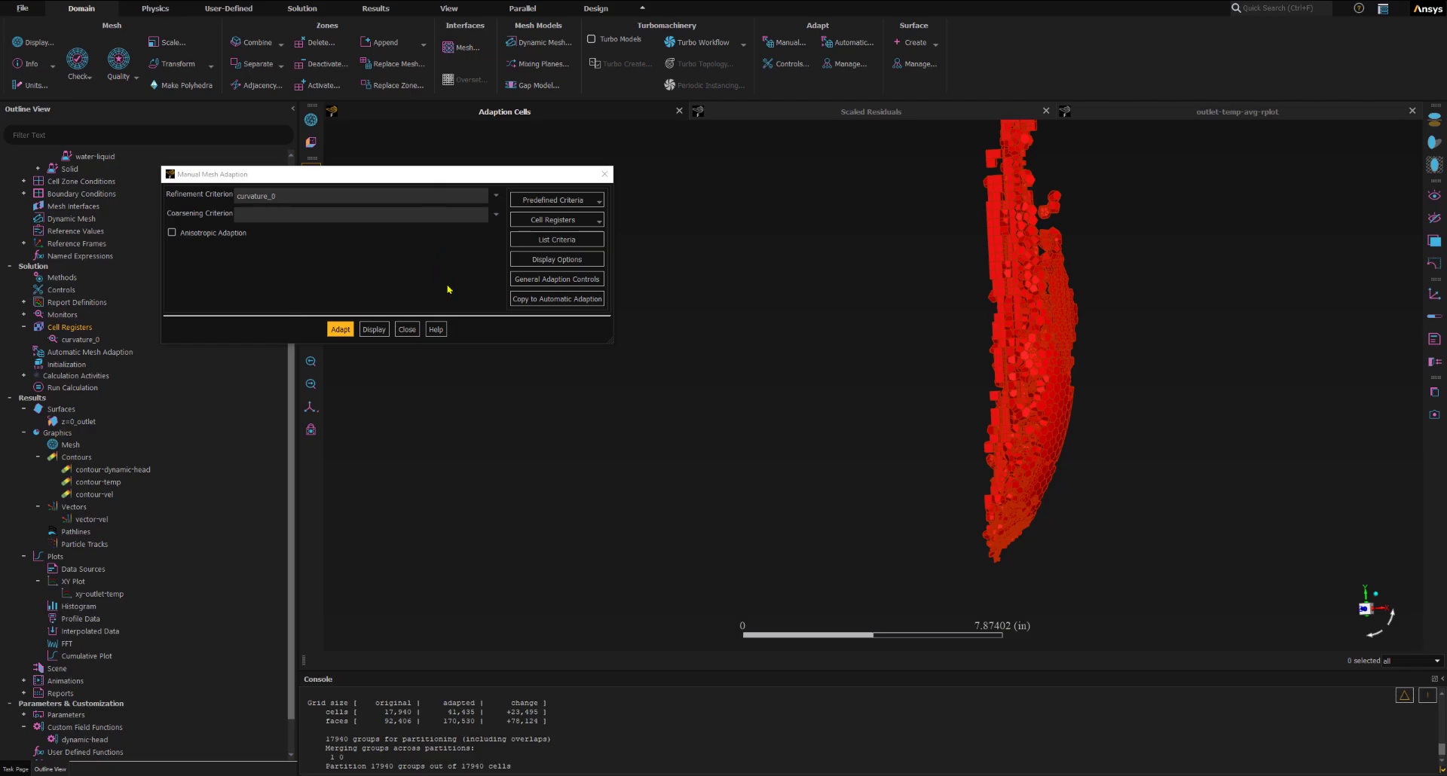
Turn on Draw Mesh in the adaption display options
drag(469, 174, 445, 243)
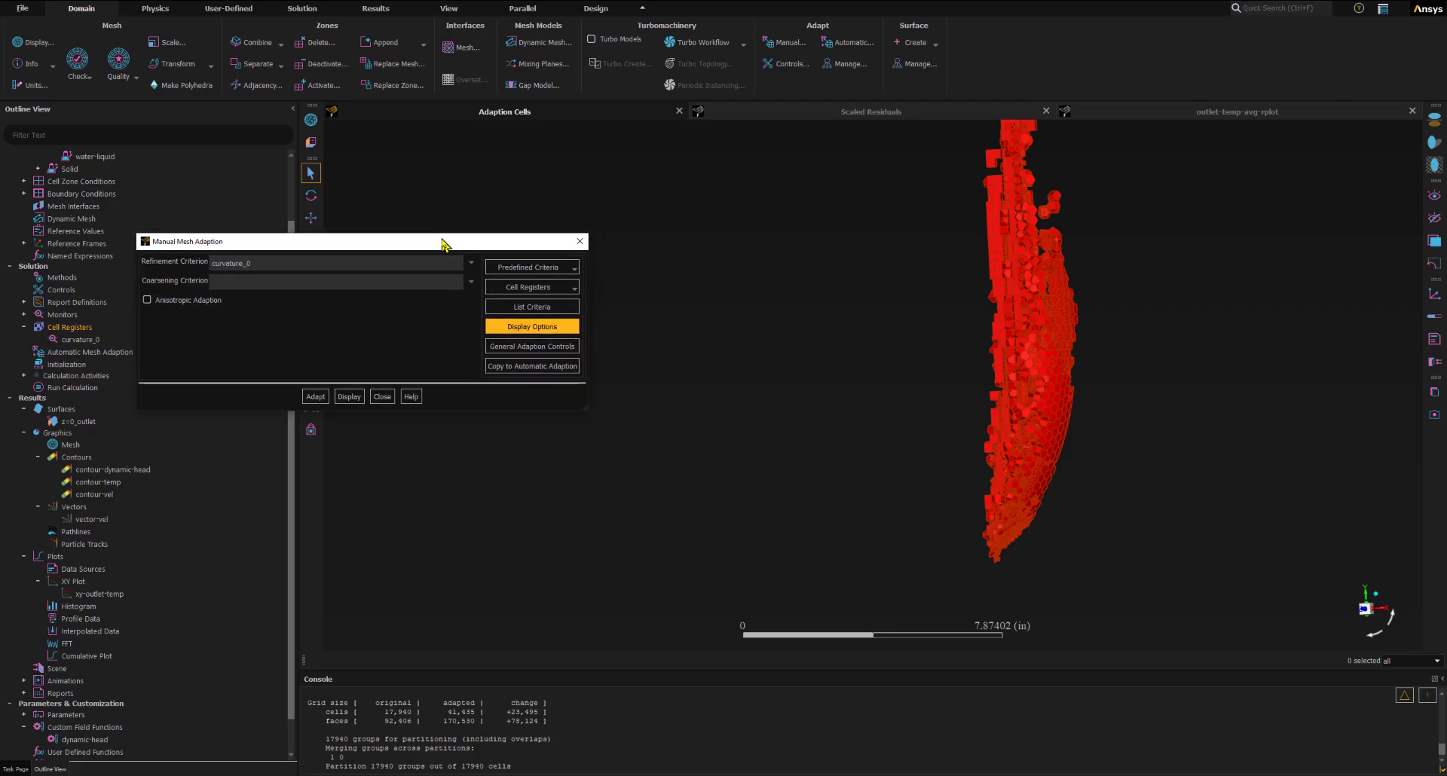
click(528, 328)
drag(783, 354, 391, 460)
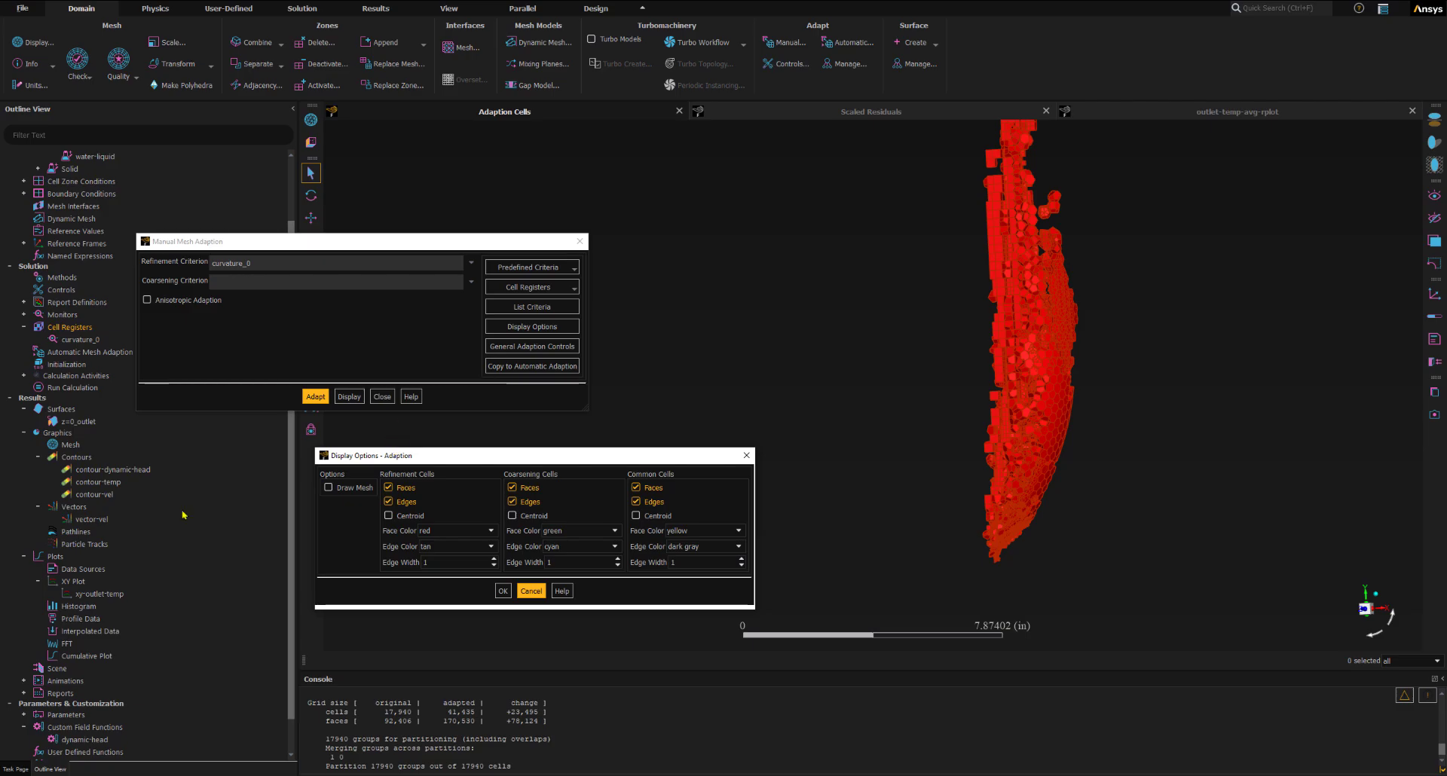
click(329, 489)
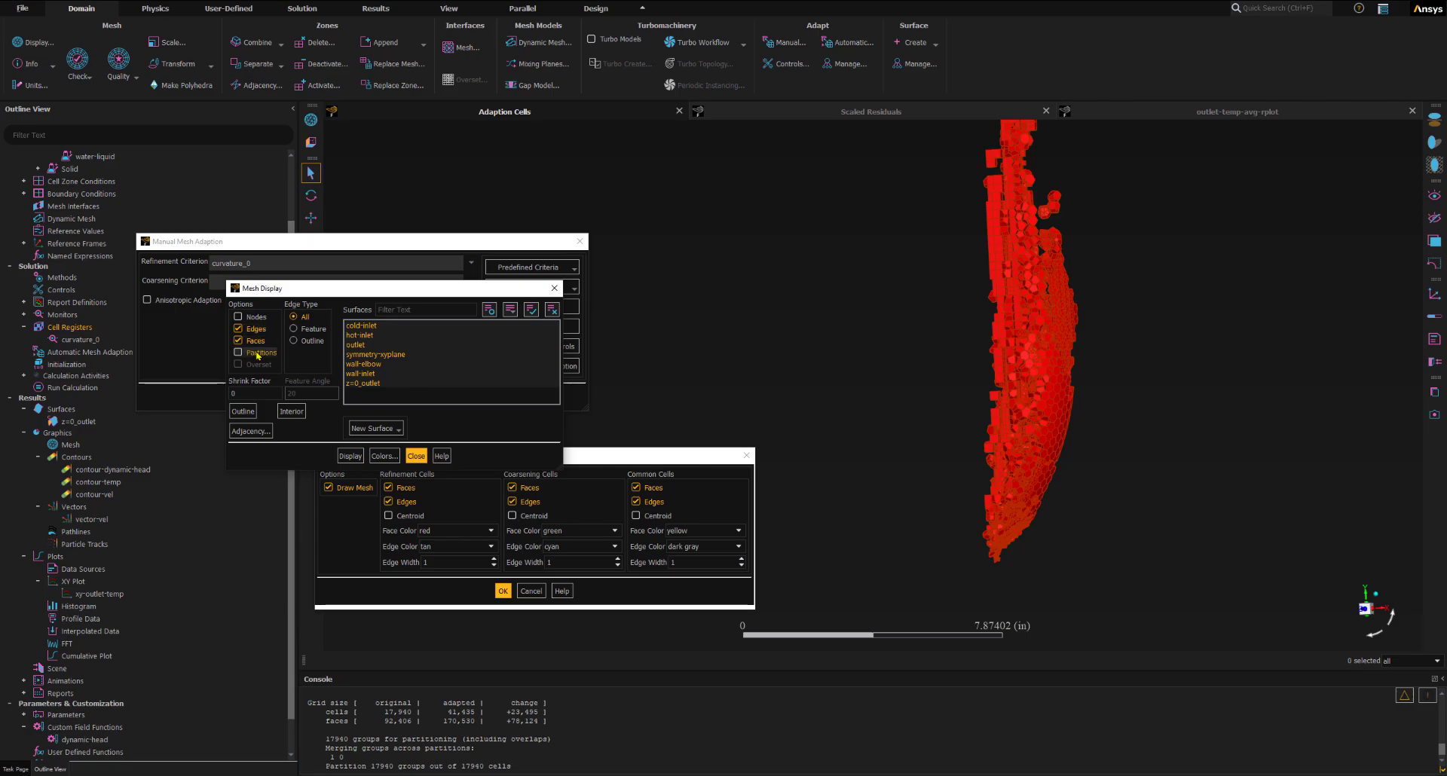
Display the mesh with edges only, without faces, on all surfaces except z=0_outlet
click(240, 329)
click(239, 342)
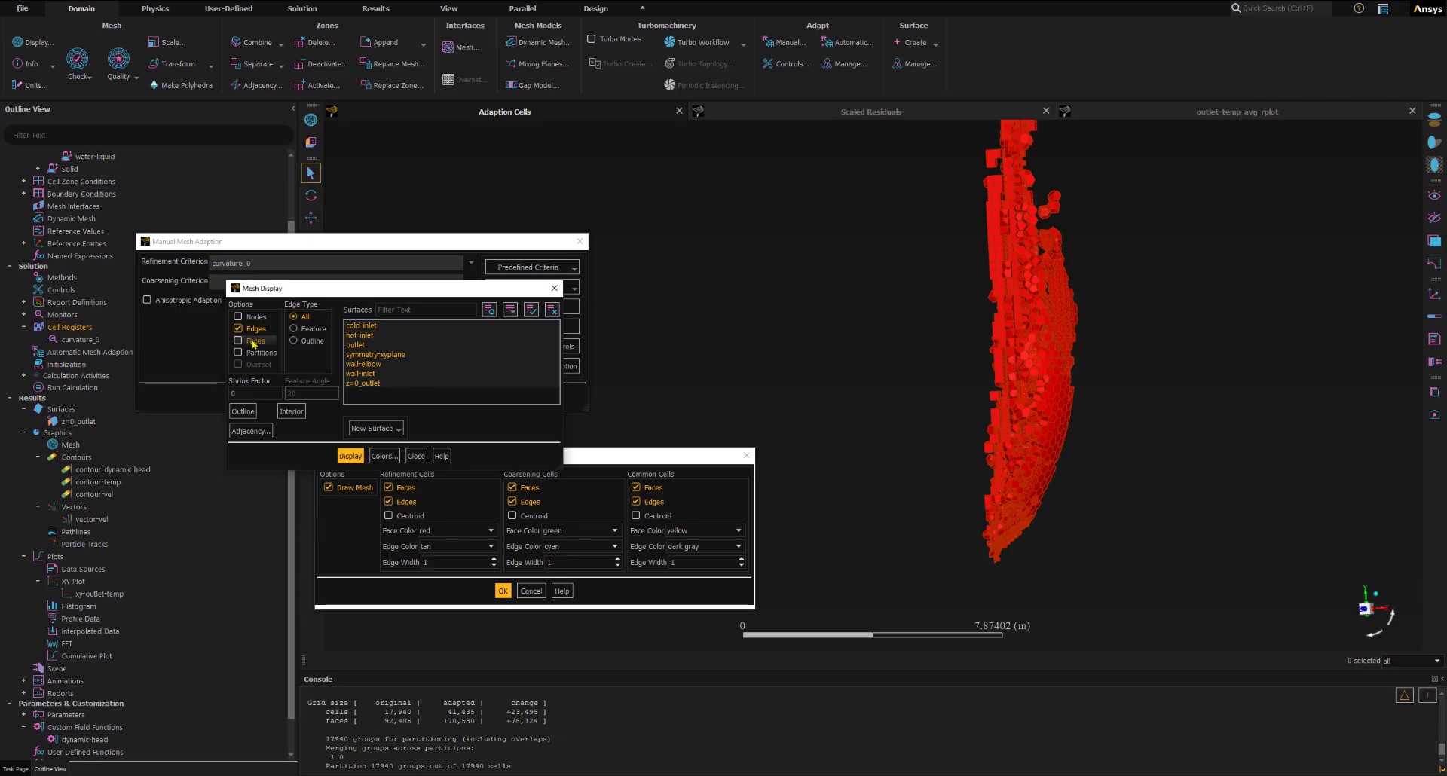
click(363, 383)
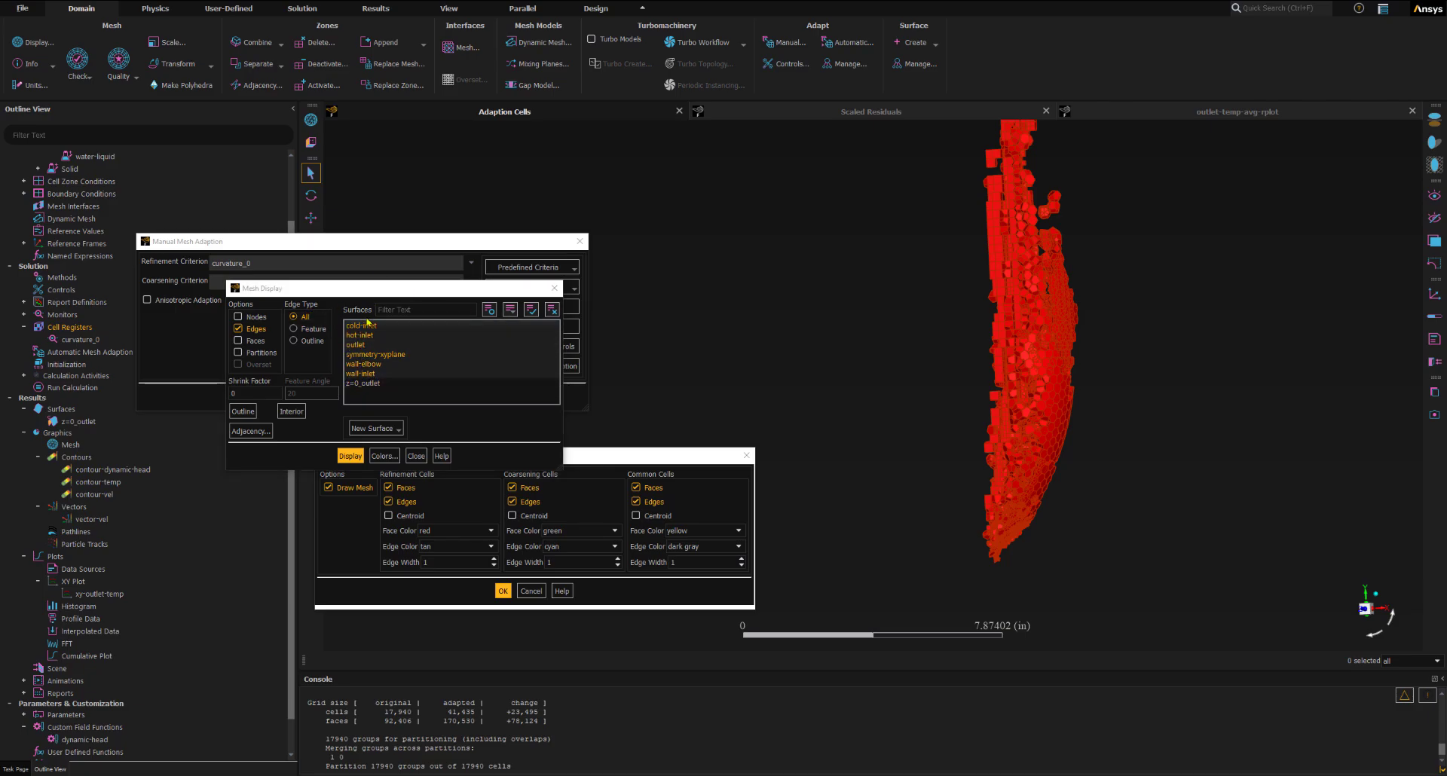
click(359, 387)
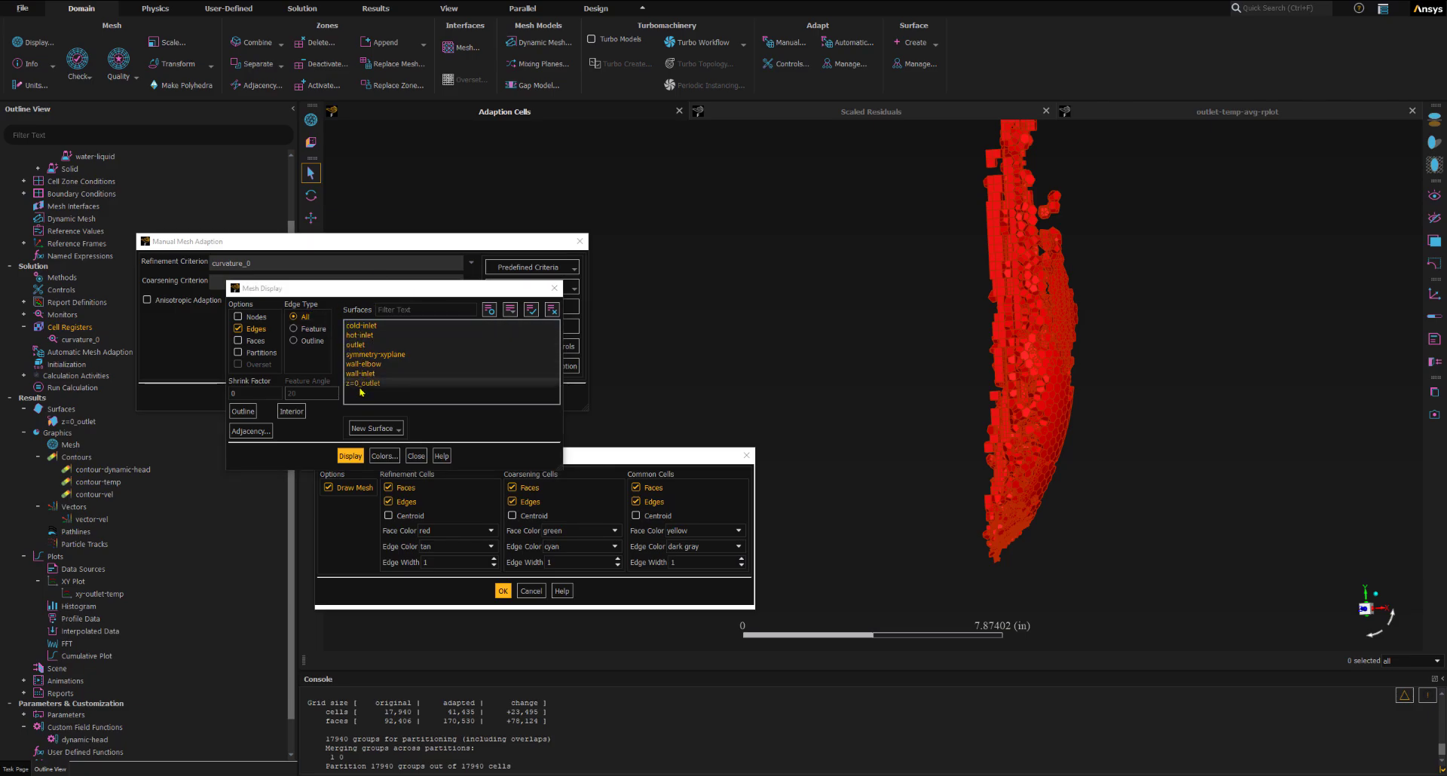
click(359, 389)
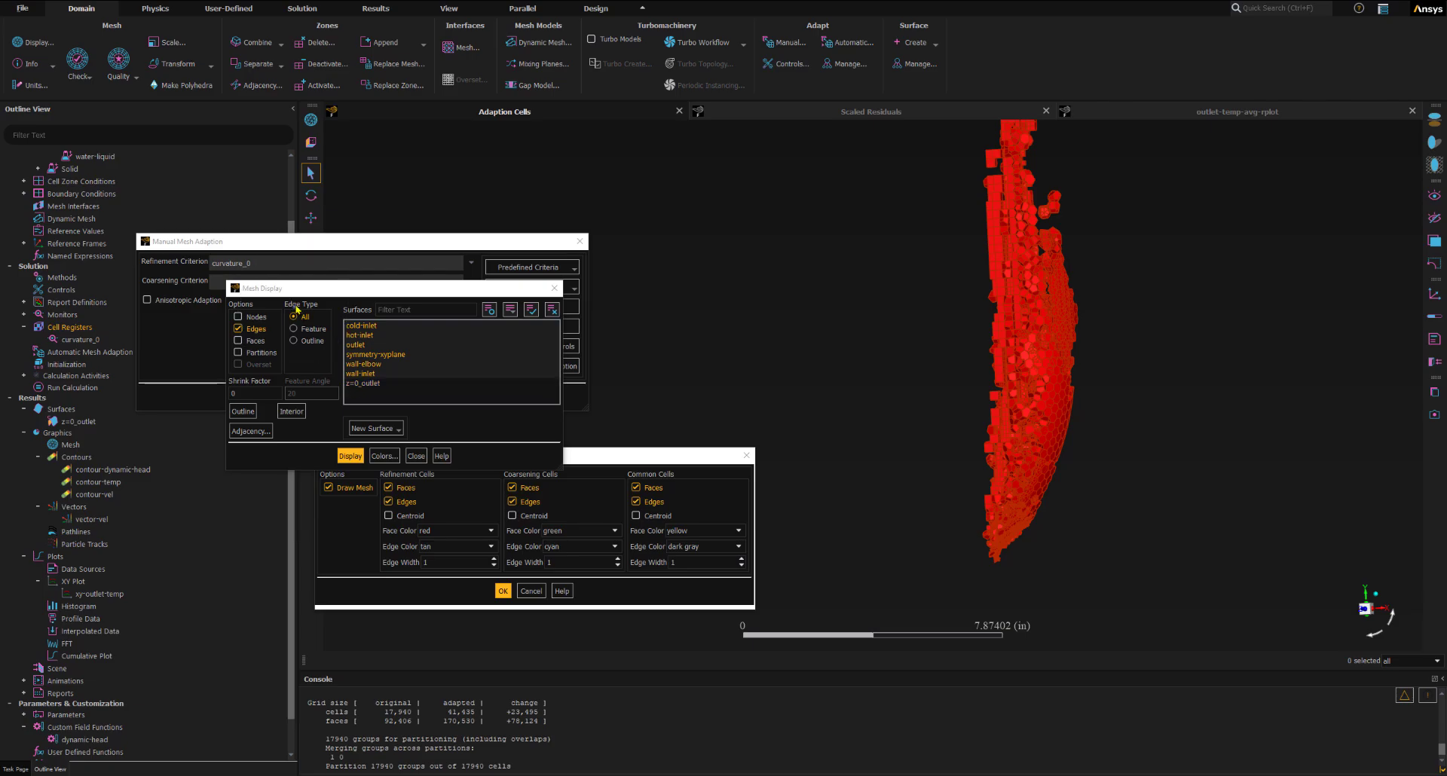
click(350, 456)
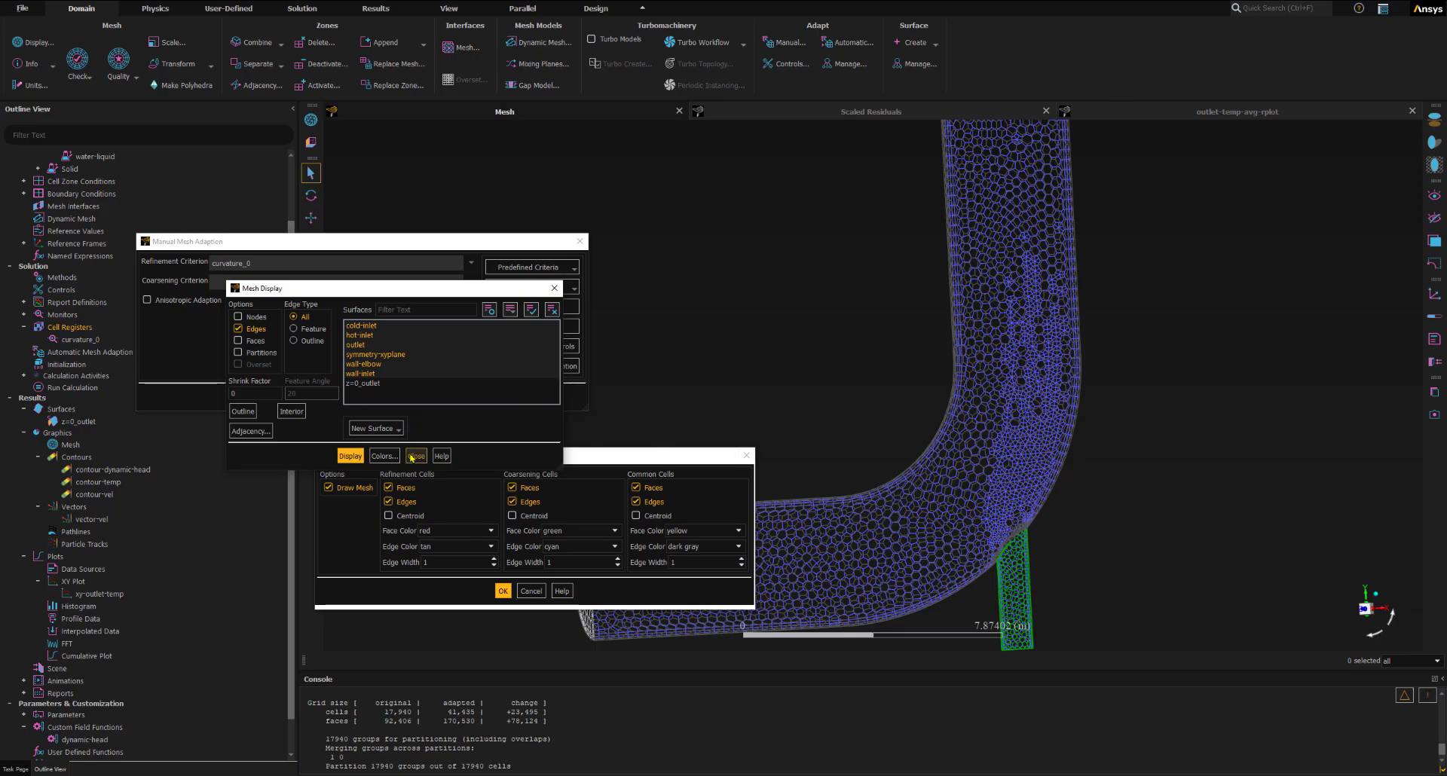
click(413, 455)
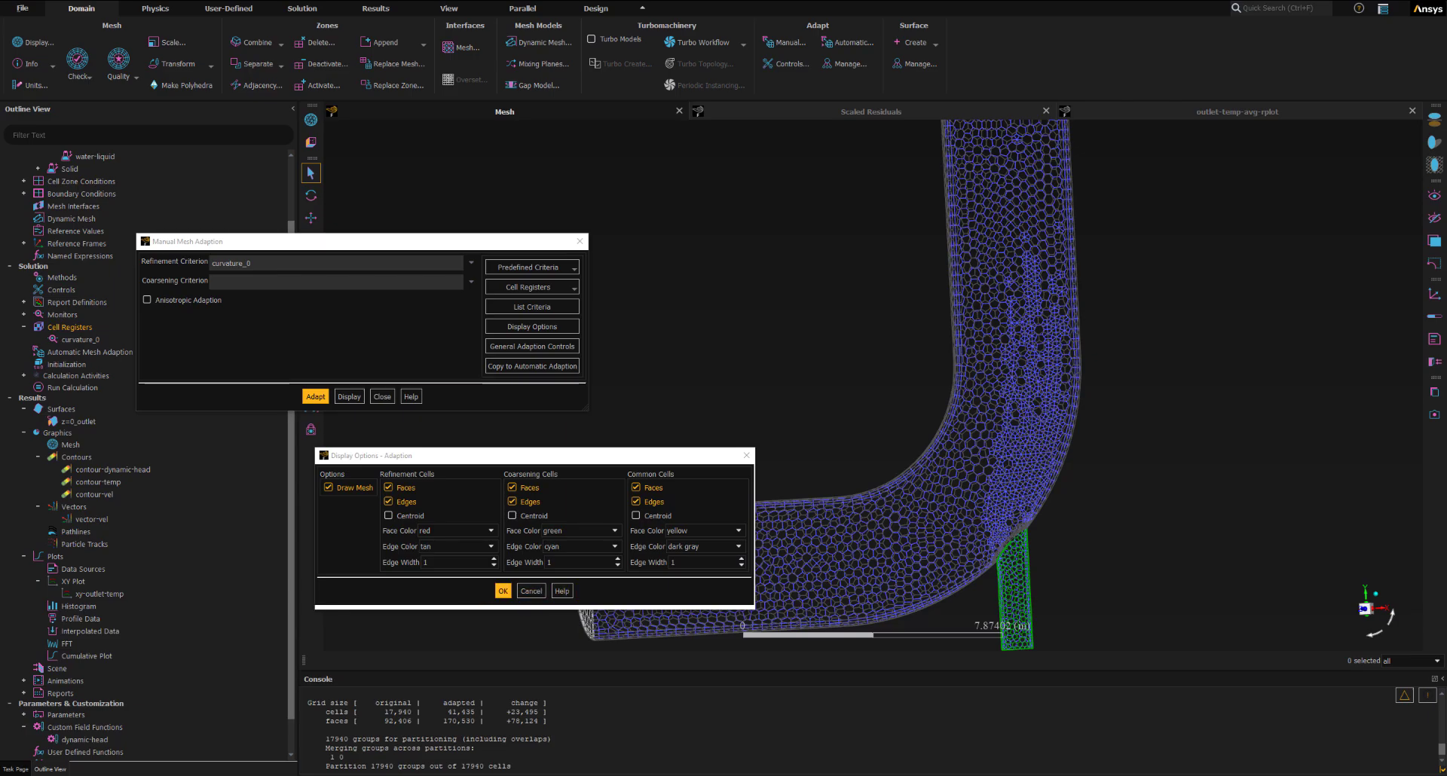
Apply the adaption display options and redisplay the adaption cells together with the mesh
click(503, 590)
click(349, 396)
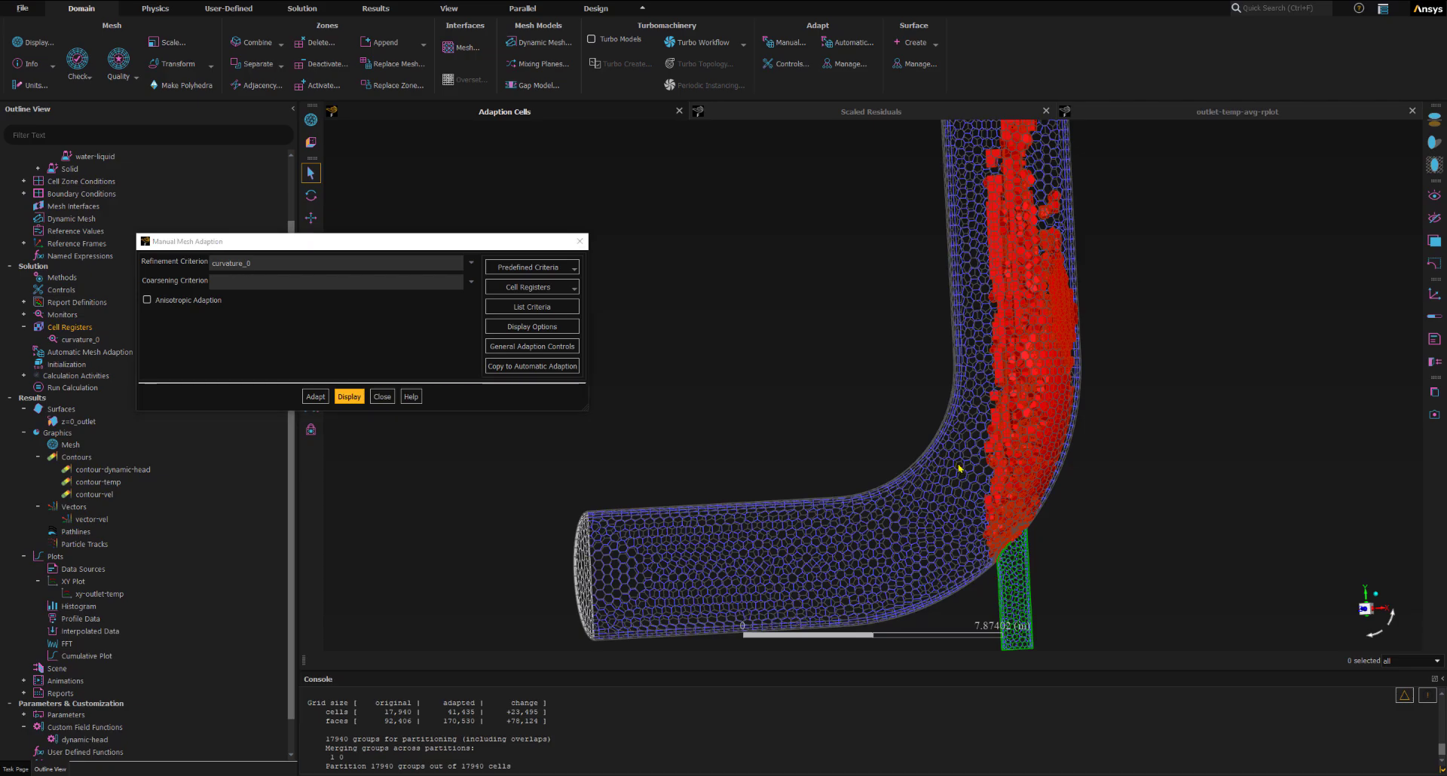
drag(960, 469, 831, 534)
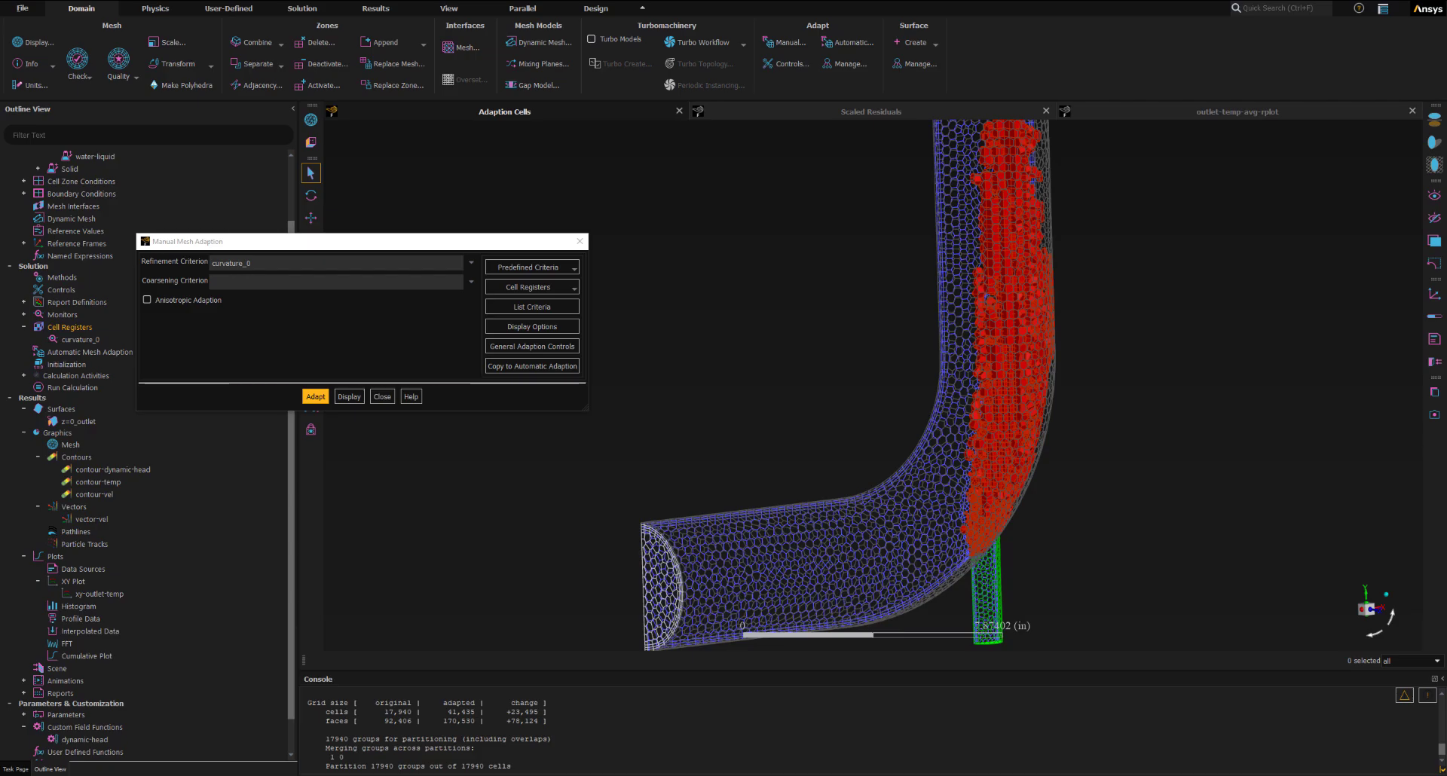
Orient the view from the +Z direction and close the manual mesh adaption settings
drag(387, 256, 593, 137)
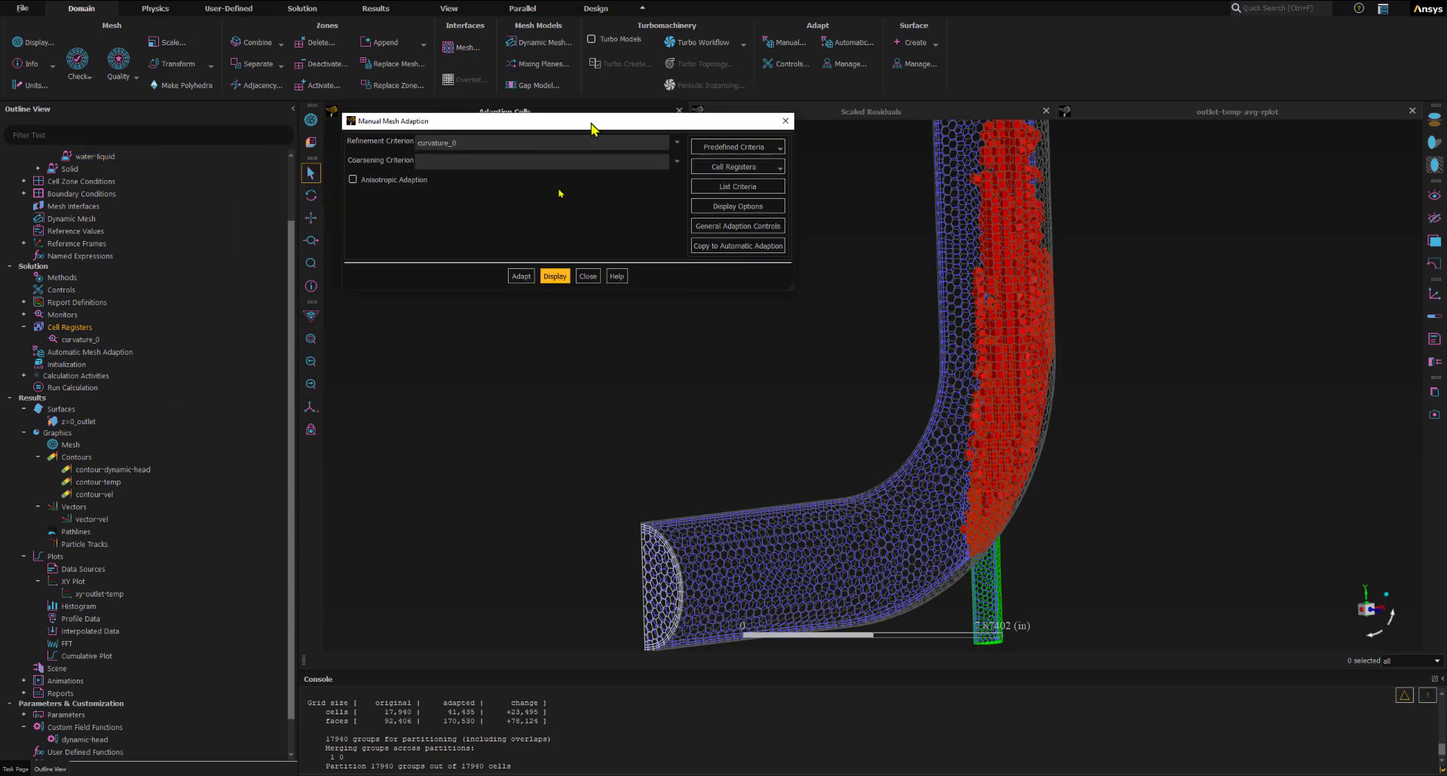
click(311, 409)
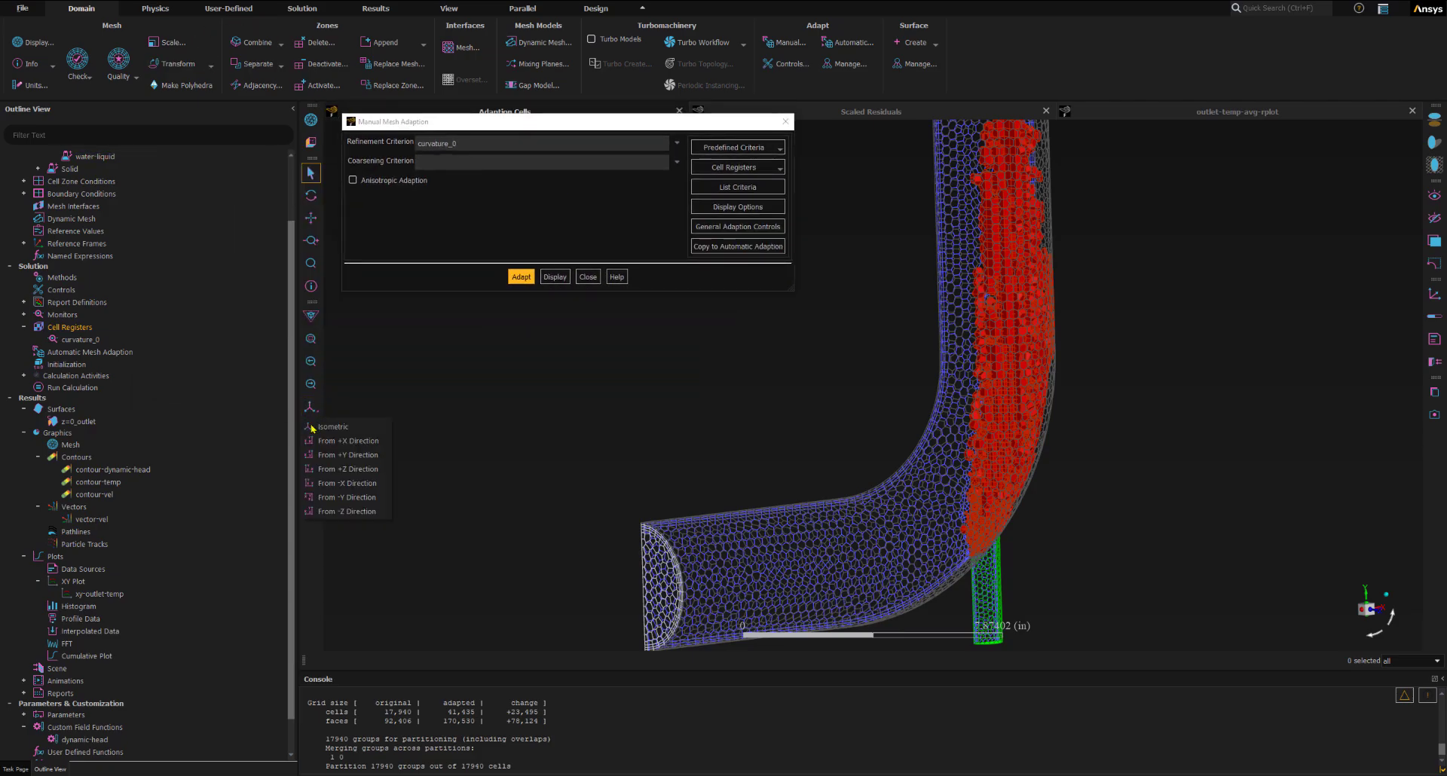
click(347, 468)
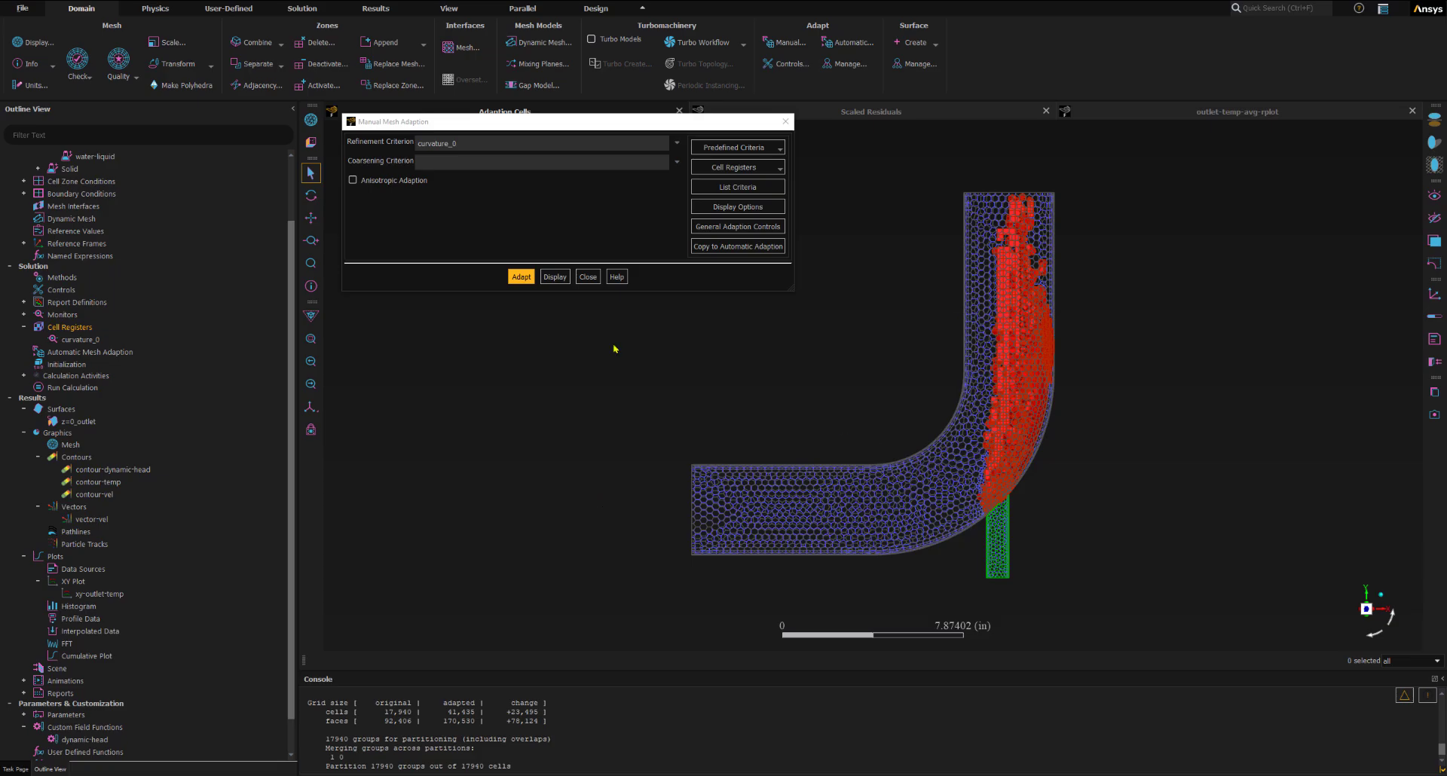
scroll(768, 478, up, 1)
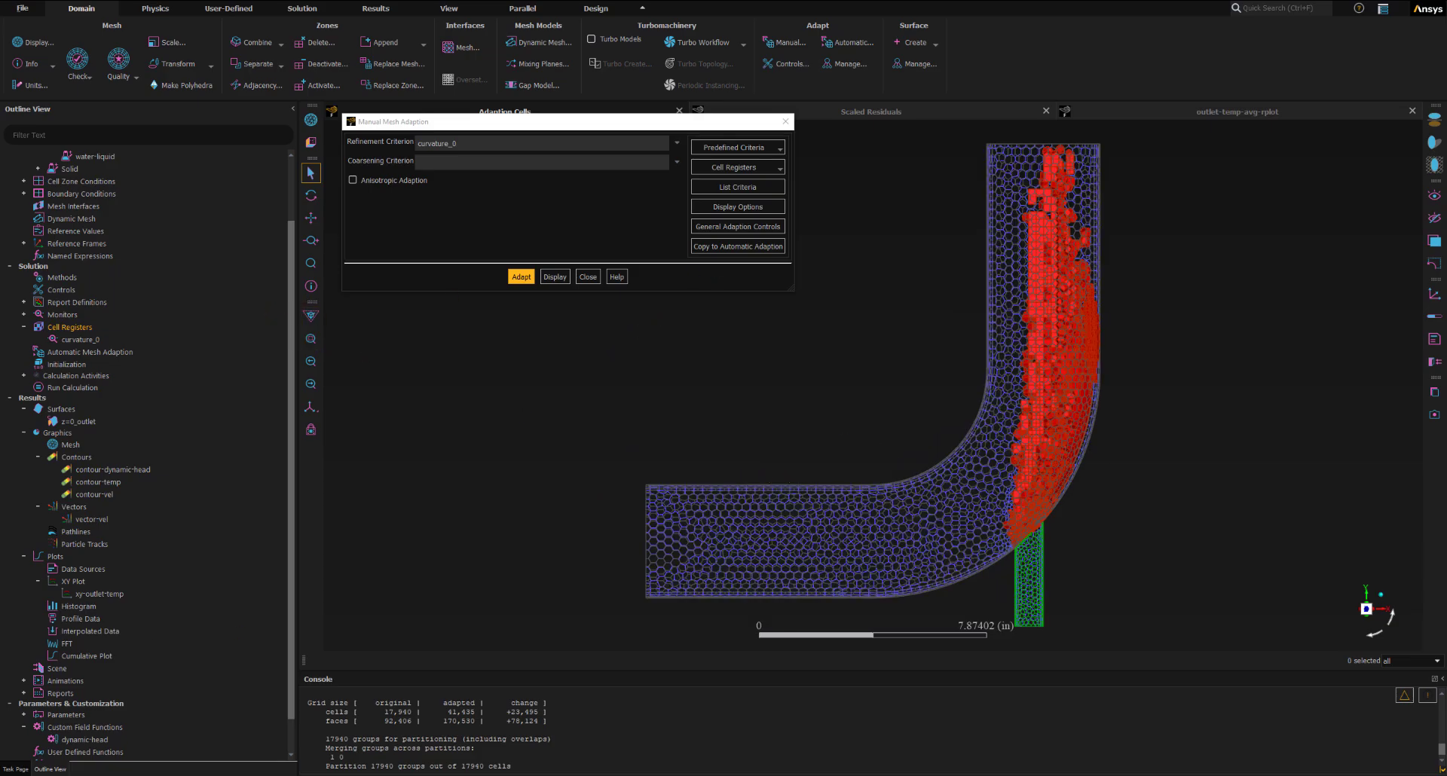
click(592, 279)
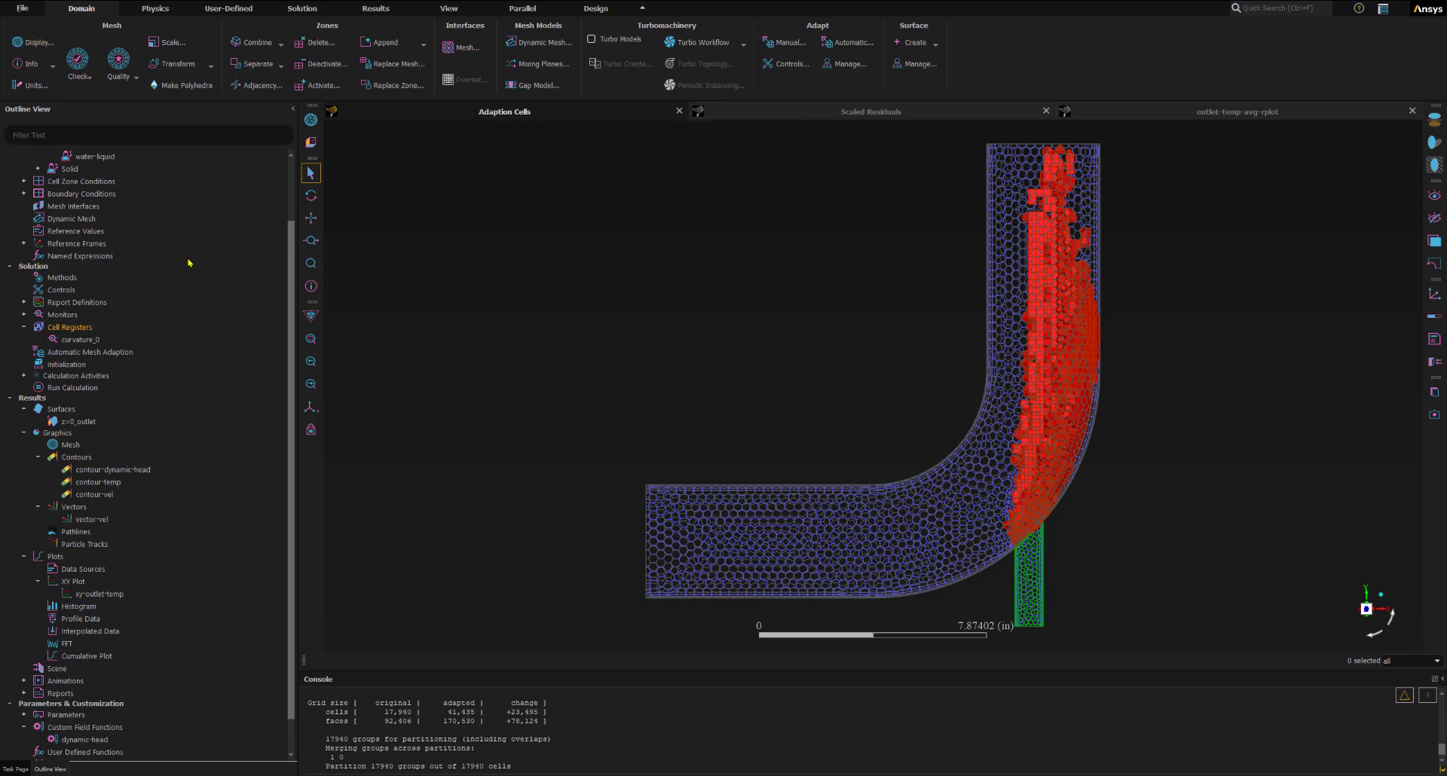
Display the mesh edges of only the symmetry-xyplane surface with edge type All, and close the mesh display settings
click(34, 43)
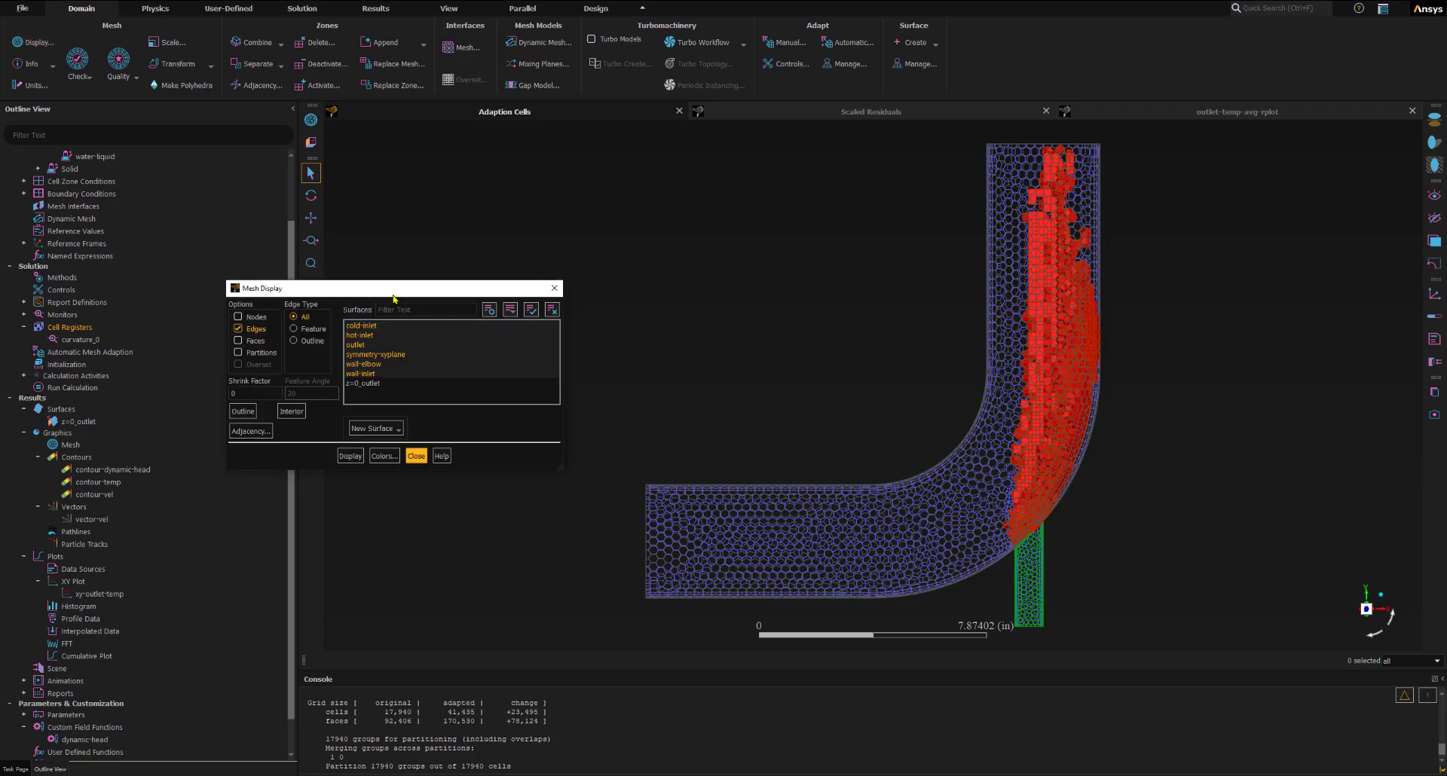
drag(394, 289, 517, 194)
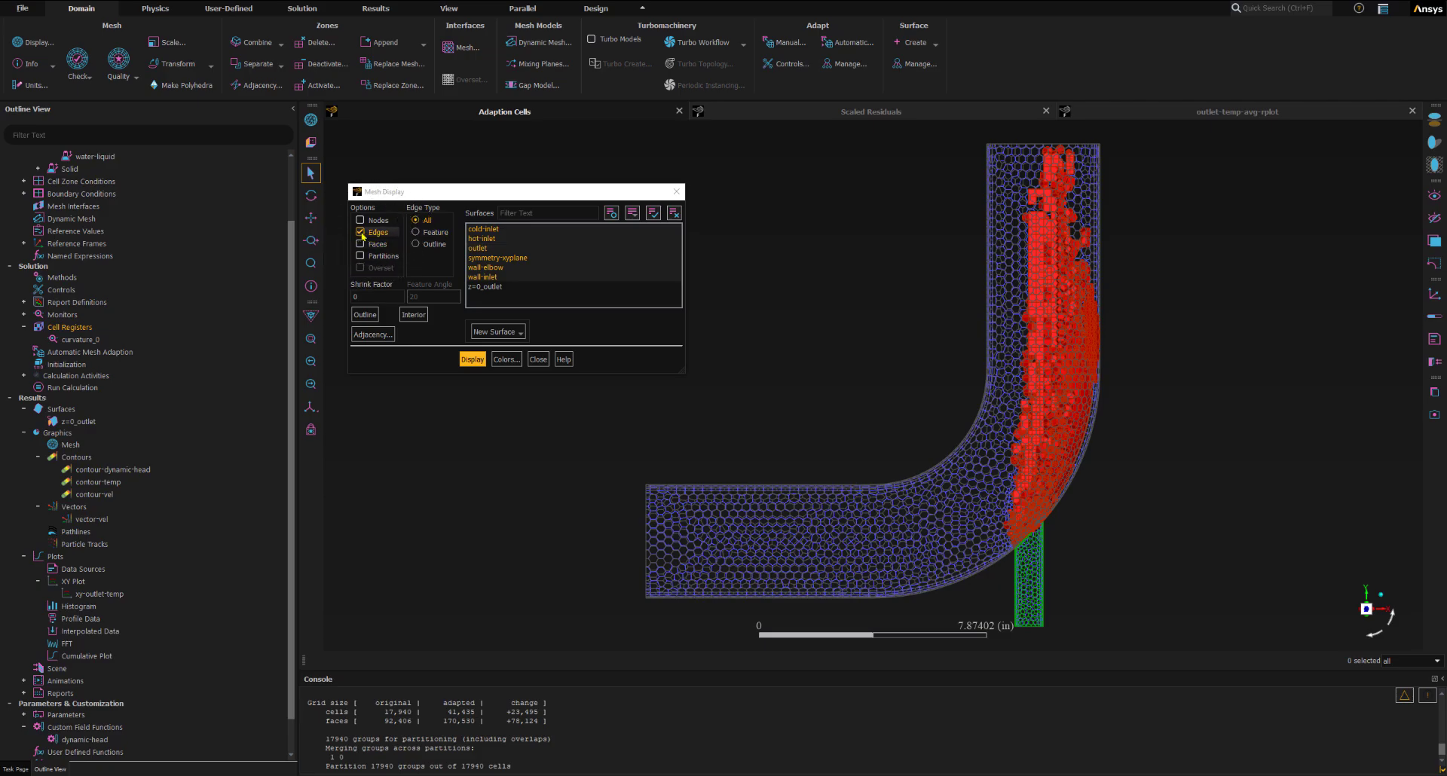
click(416, 221)
click(674, 215)
click(492, 259)
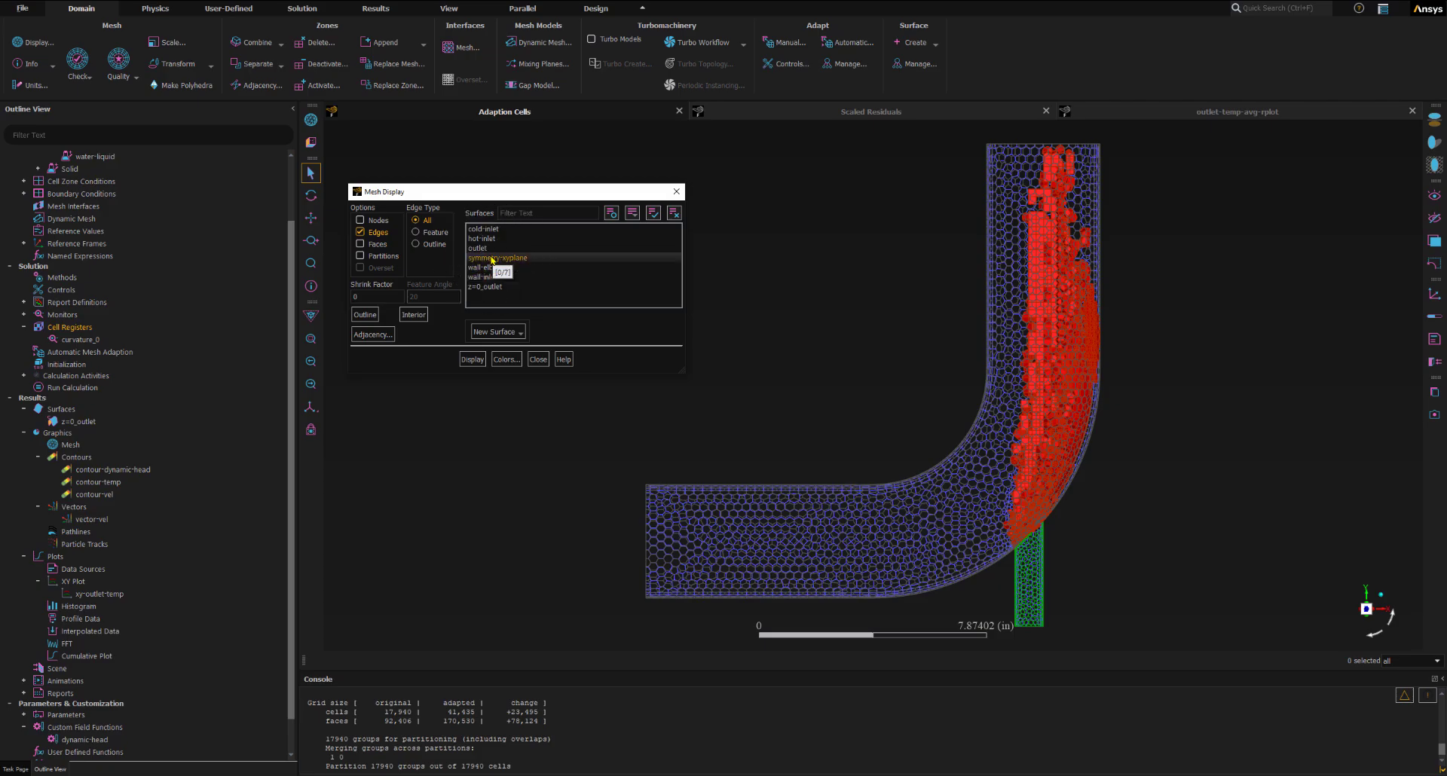
click(492, 259)
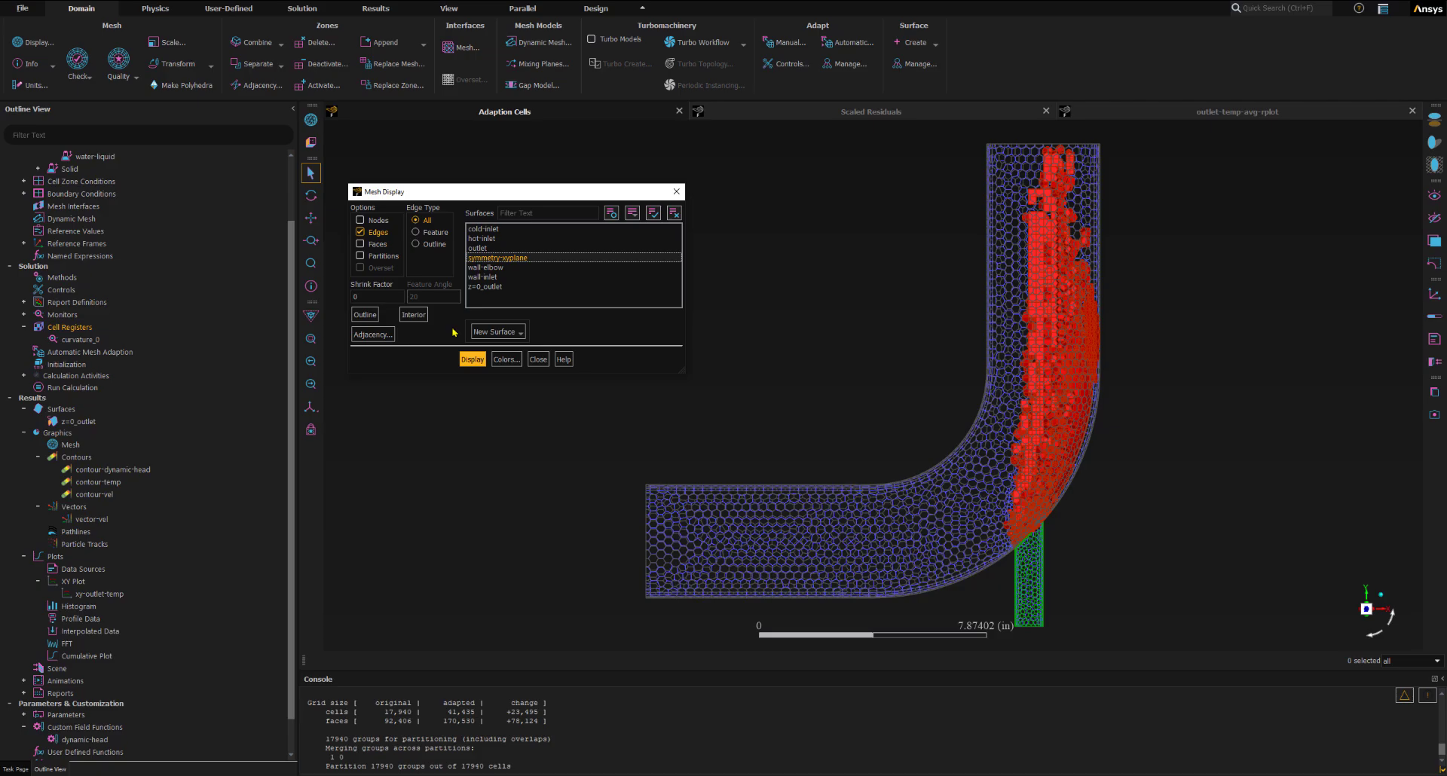
click(471, 359)
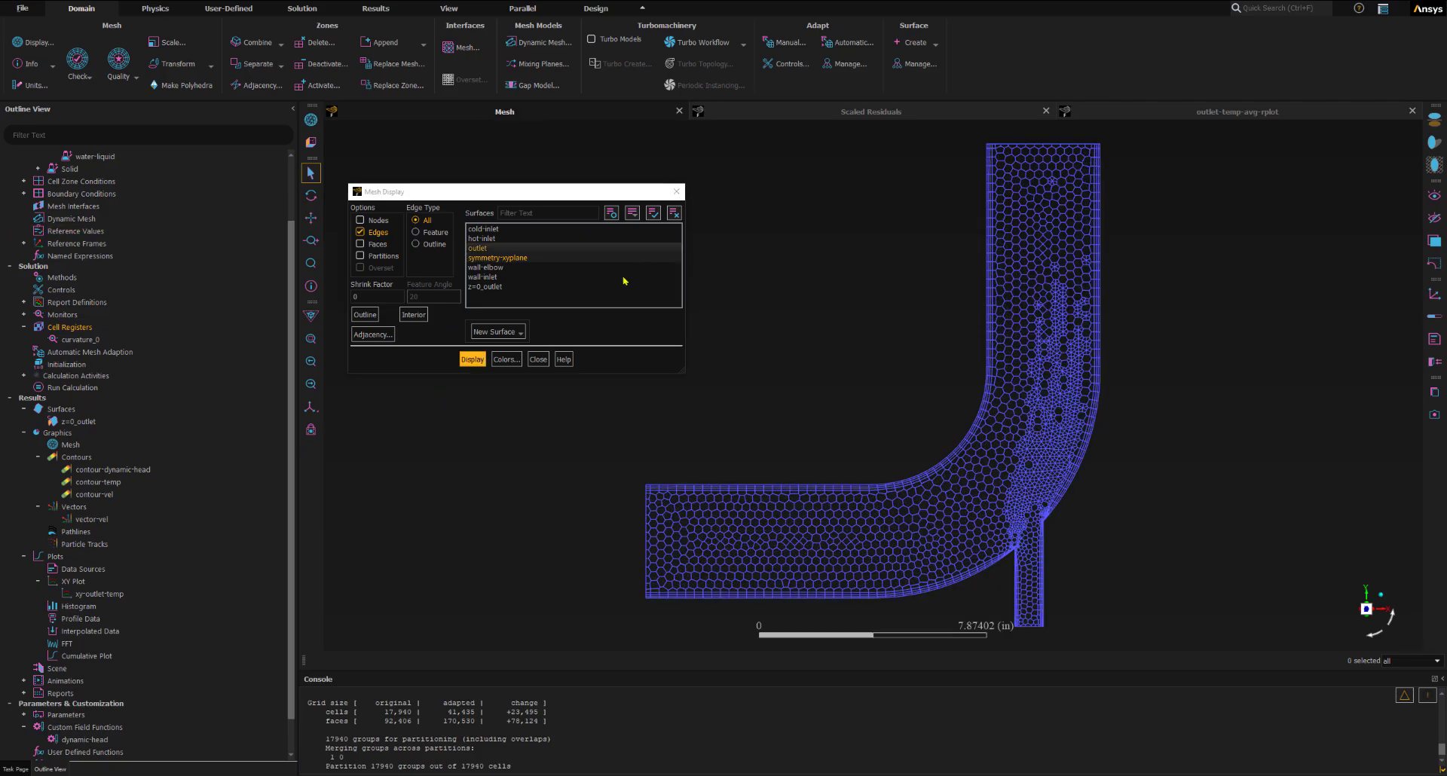
click(538, 360)
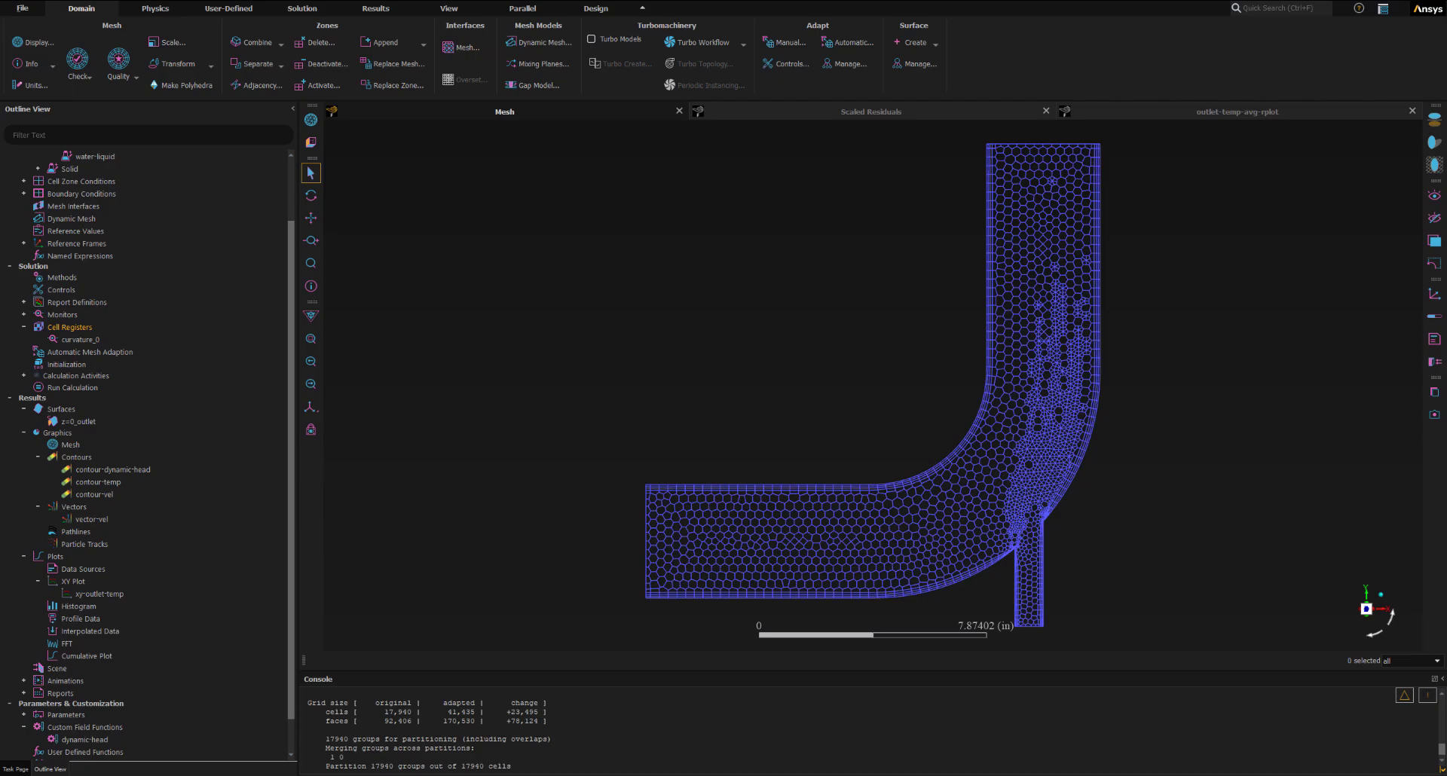
Examine the refined mesh cells in the elbow bend and around the small inlet junction, and fit the whole mesh in view
scroll(1073, 449, up, 15)
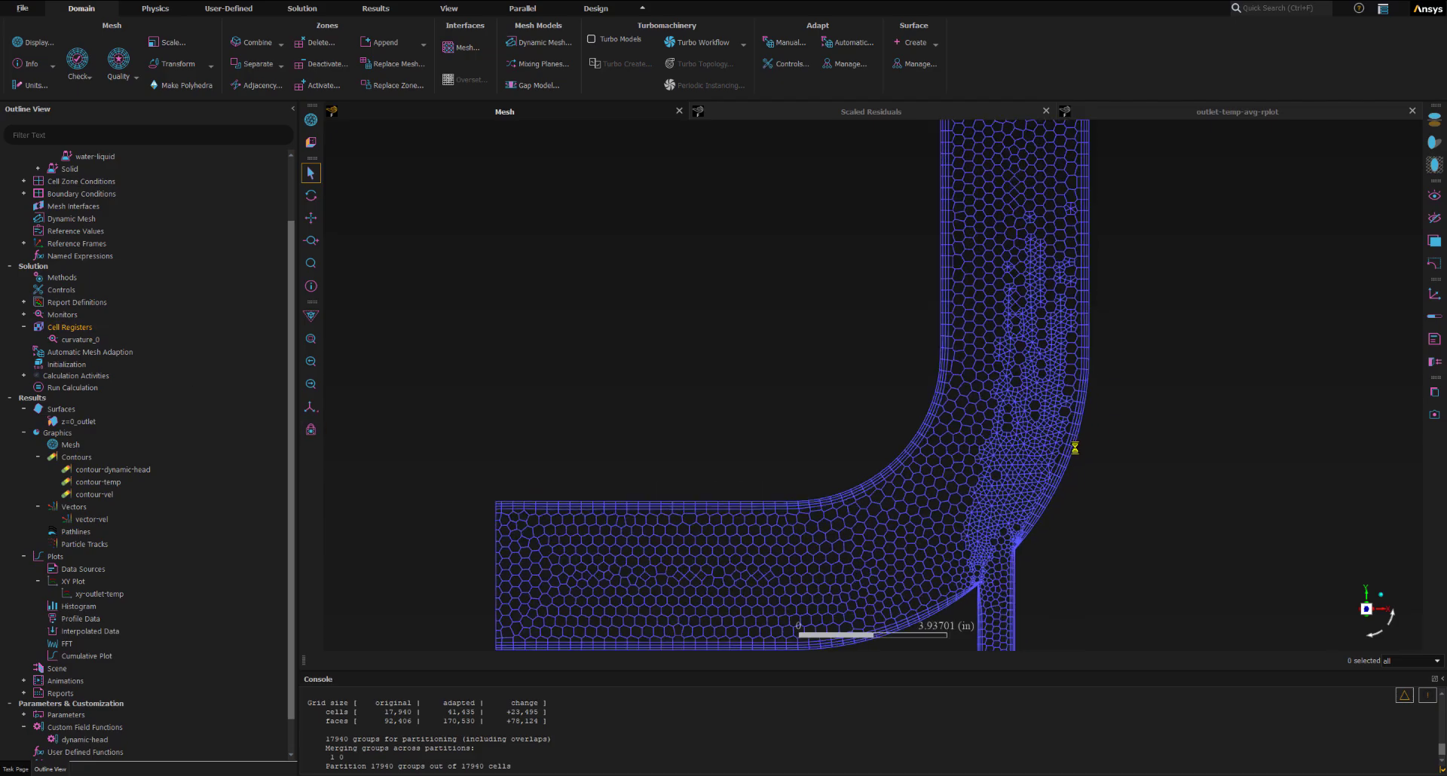
scroll(785, 452, down, 6)
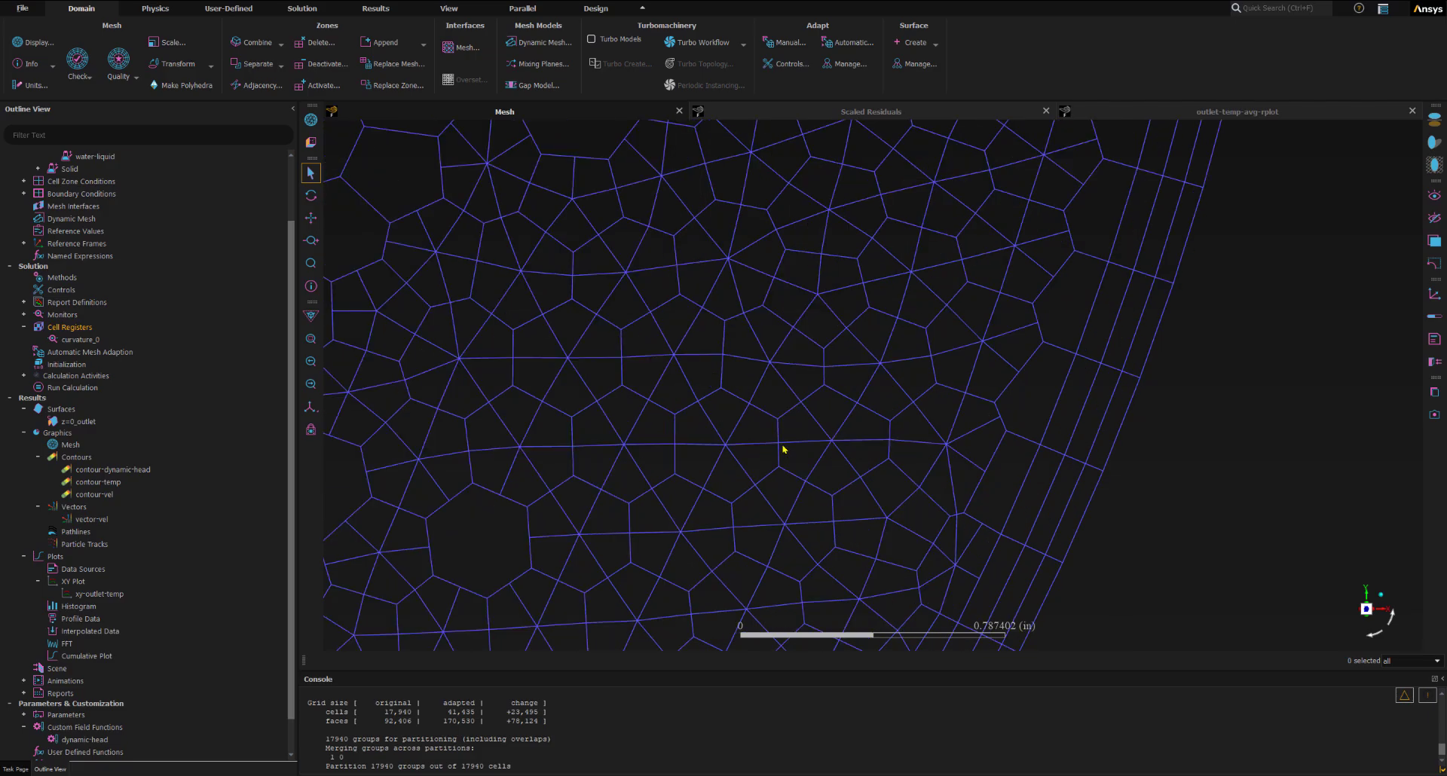
scroll(668, 431, down, 4)
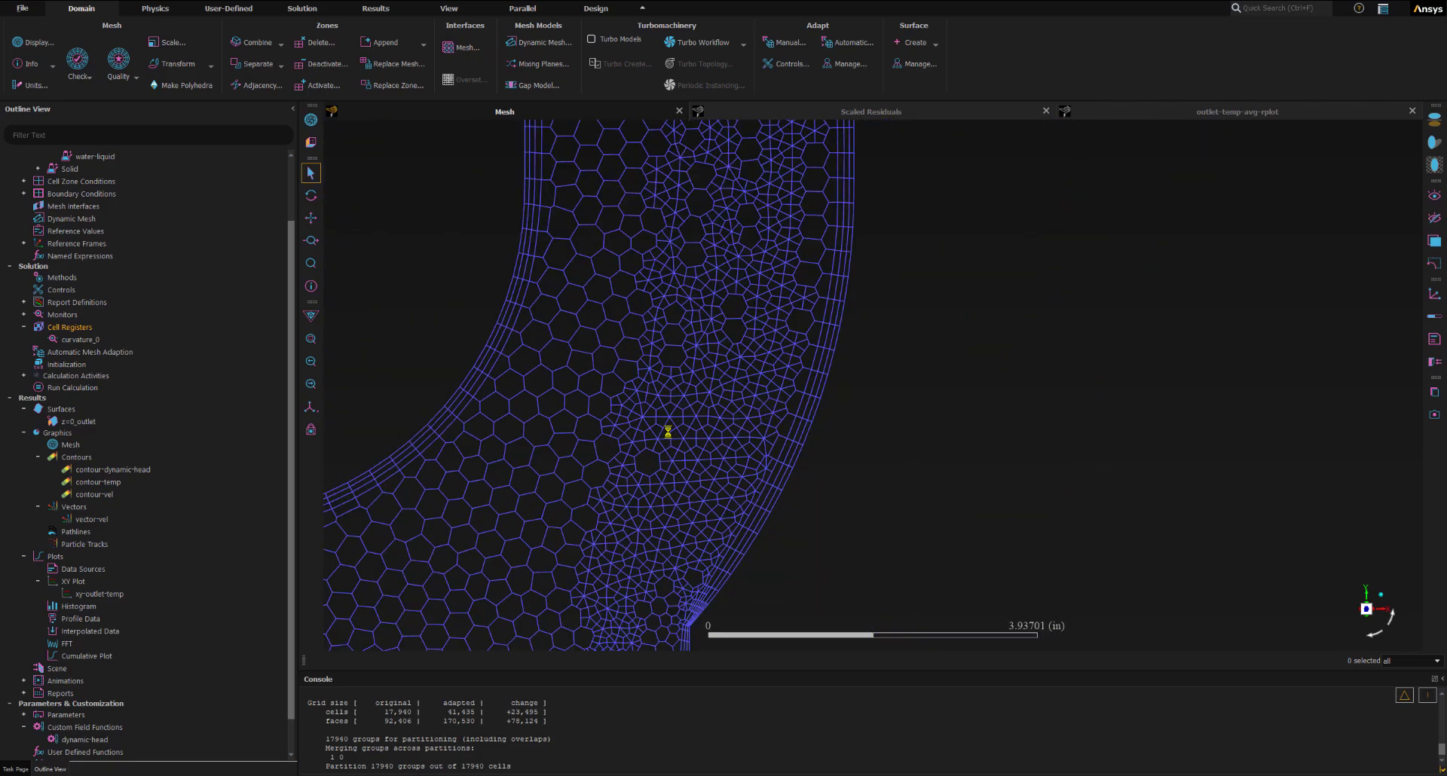
scroll(627, 389, up, 4)
scroll(729, 391, up, 1)
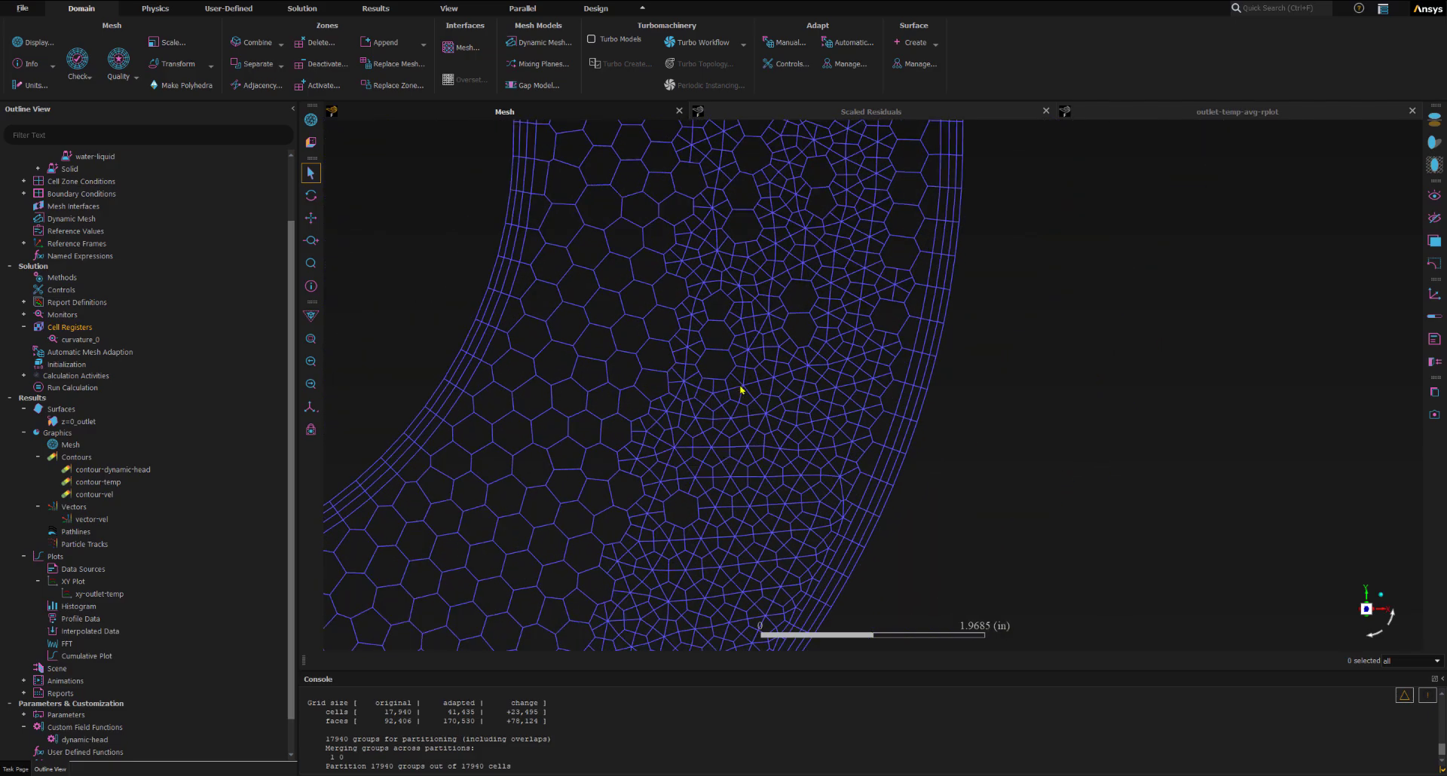
scroll(723, 407, up, 1)
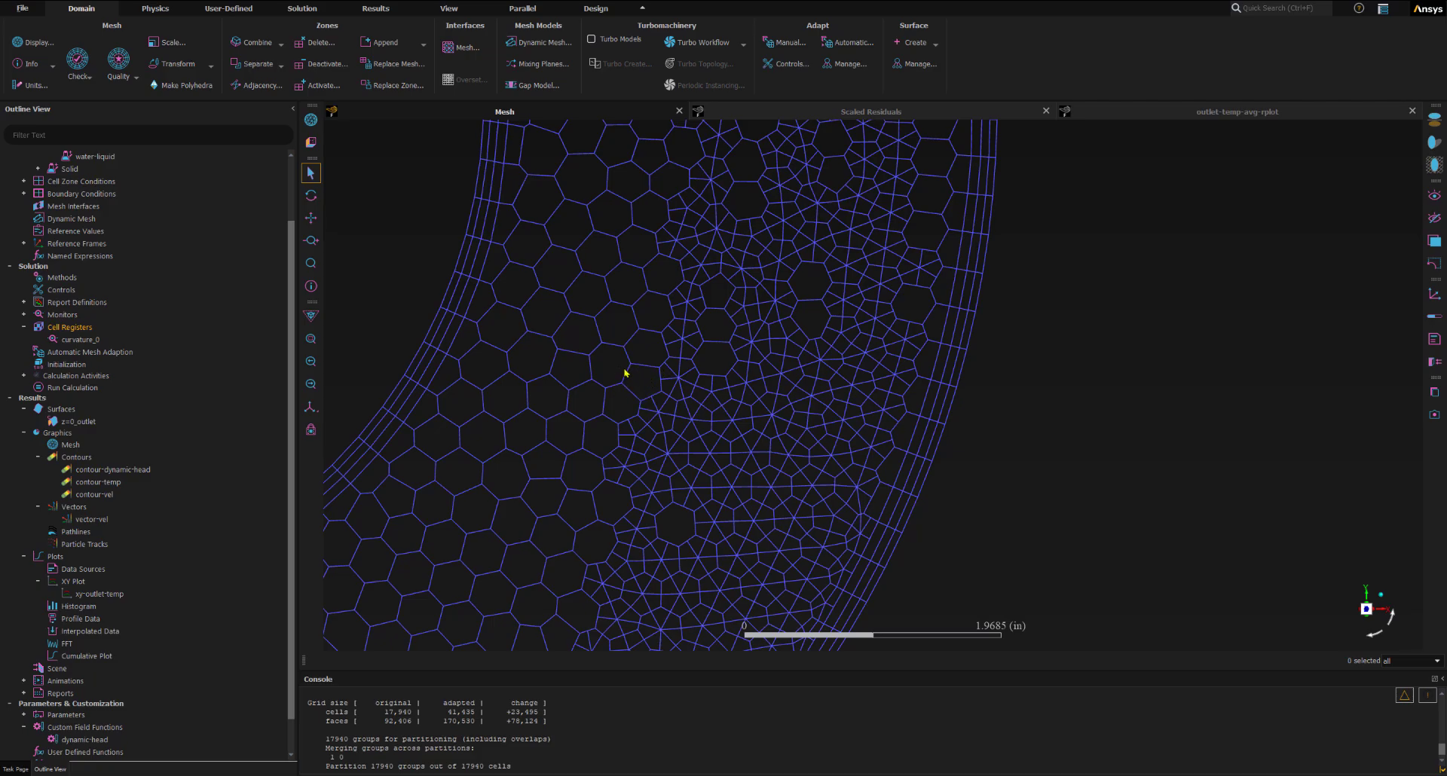
click(641, 377)
scroll(756, 461, up, 4)
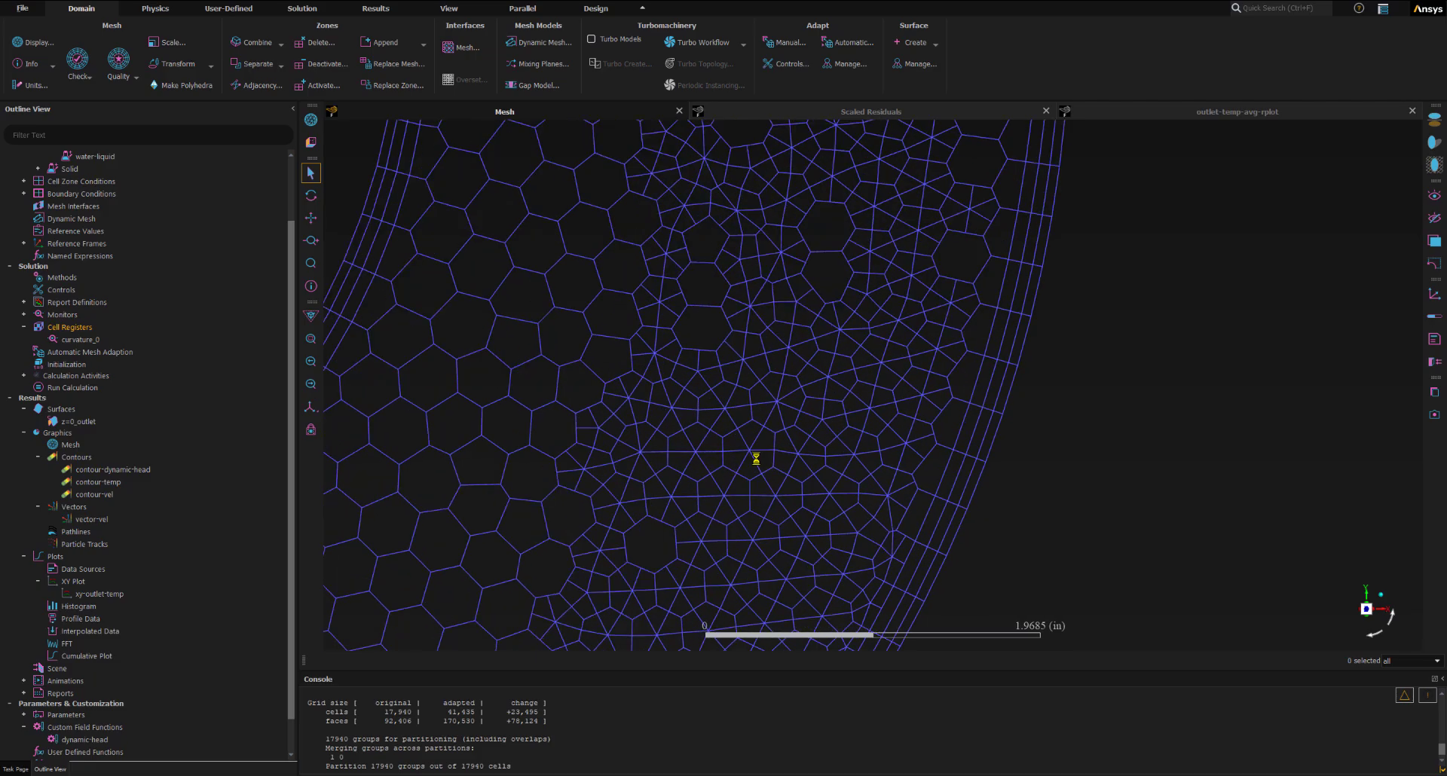
scroll(757, 459, down, 10)
scroll(756, 458, down, 3)
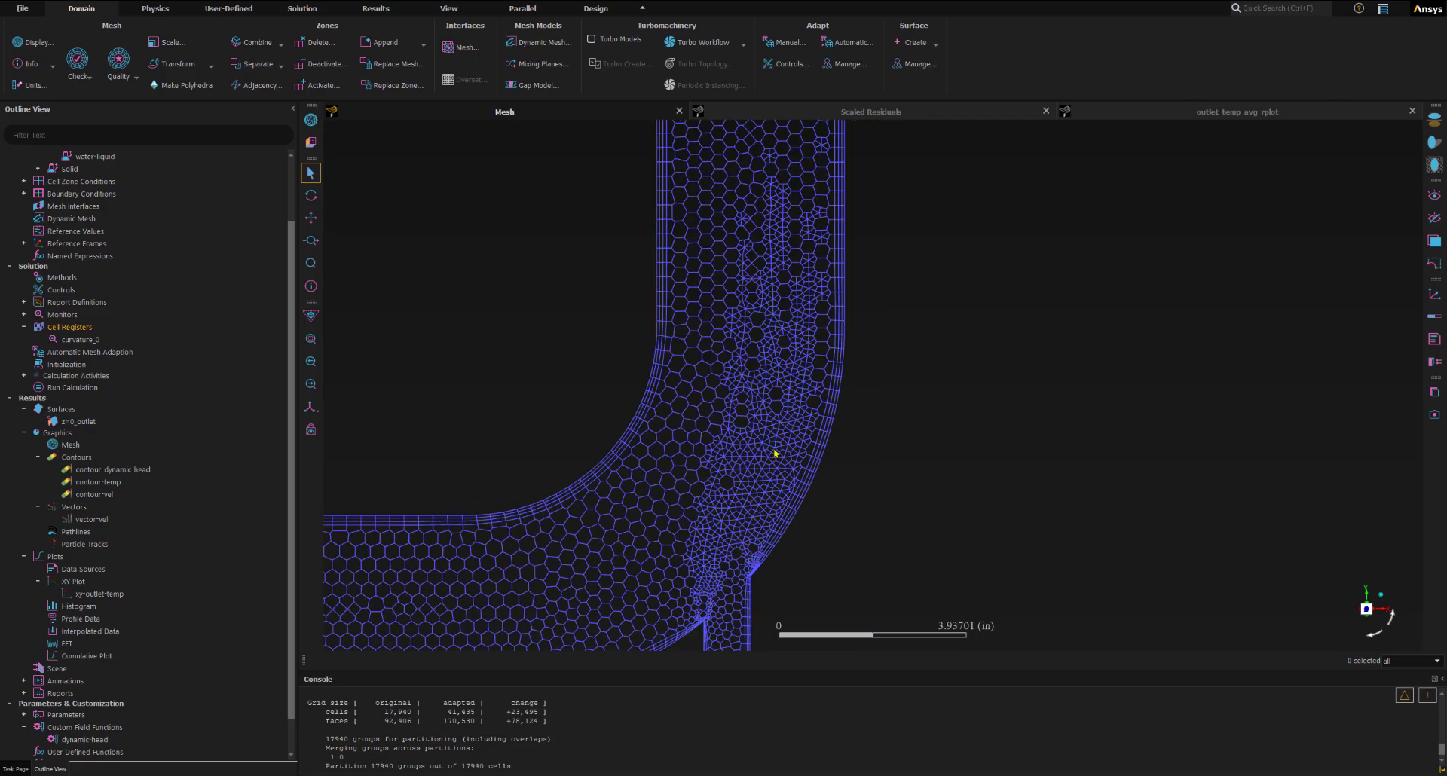
scroll(774, 452, up, 5)
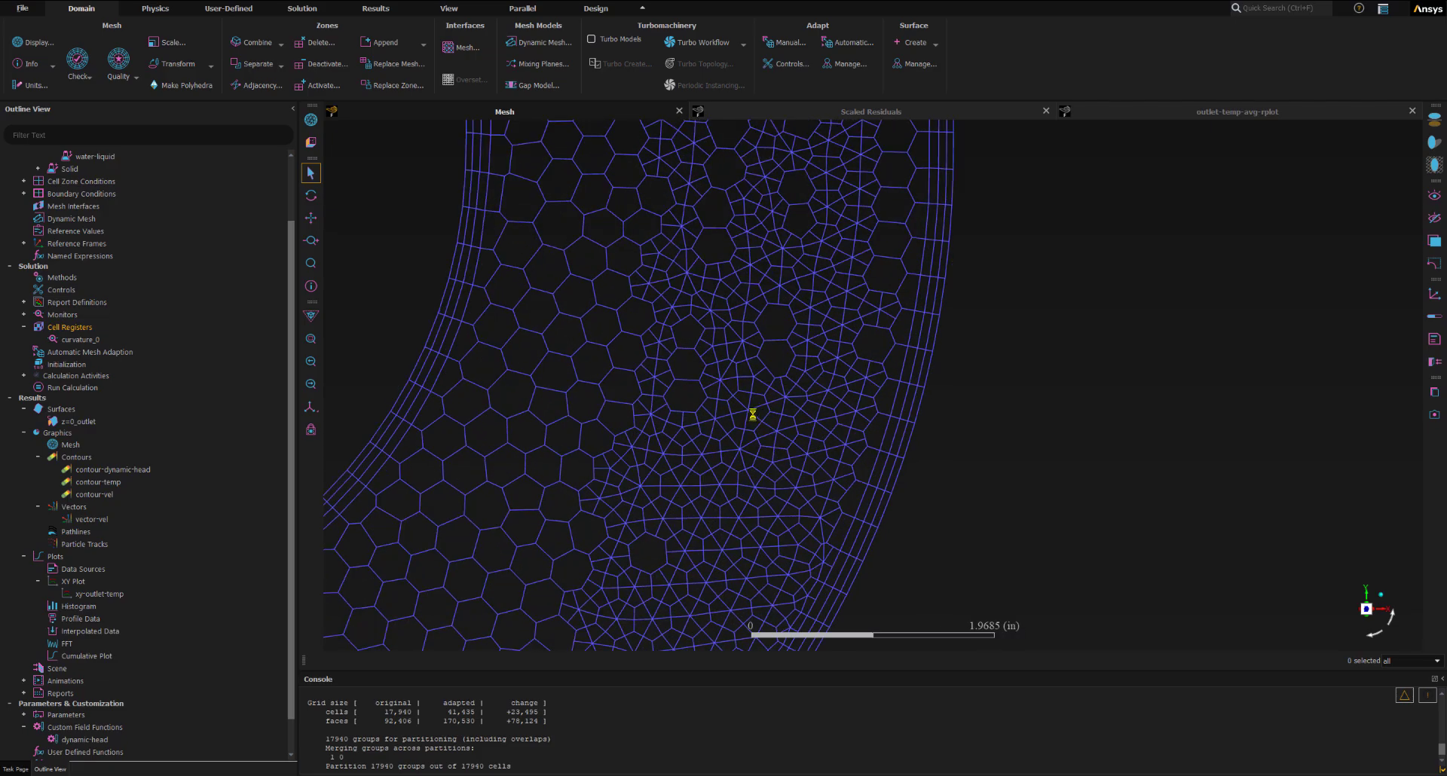
scroll(752, 415, up, 6)
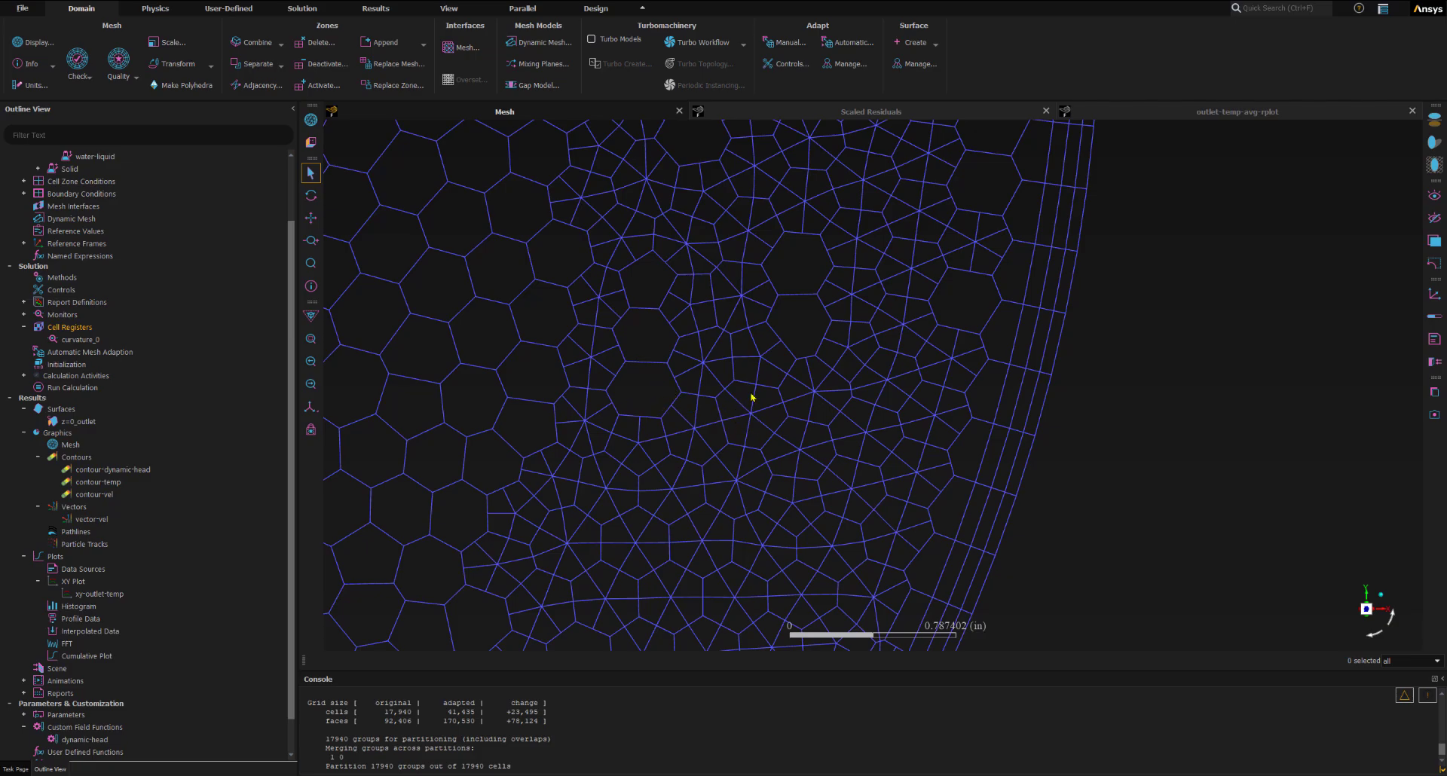
click(763, 415)
scroll(764, 419, down, 1)
scroll(764, 419, down, 8)
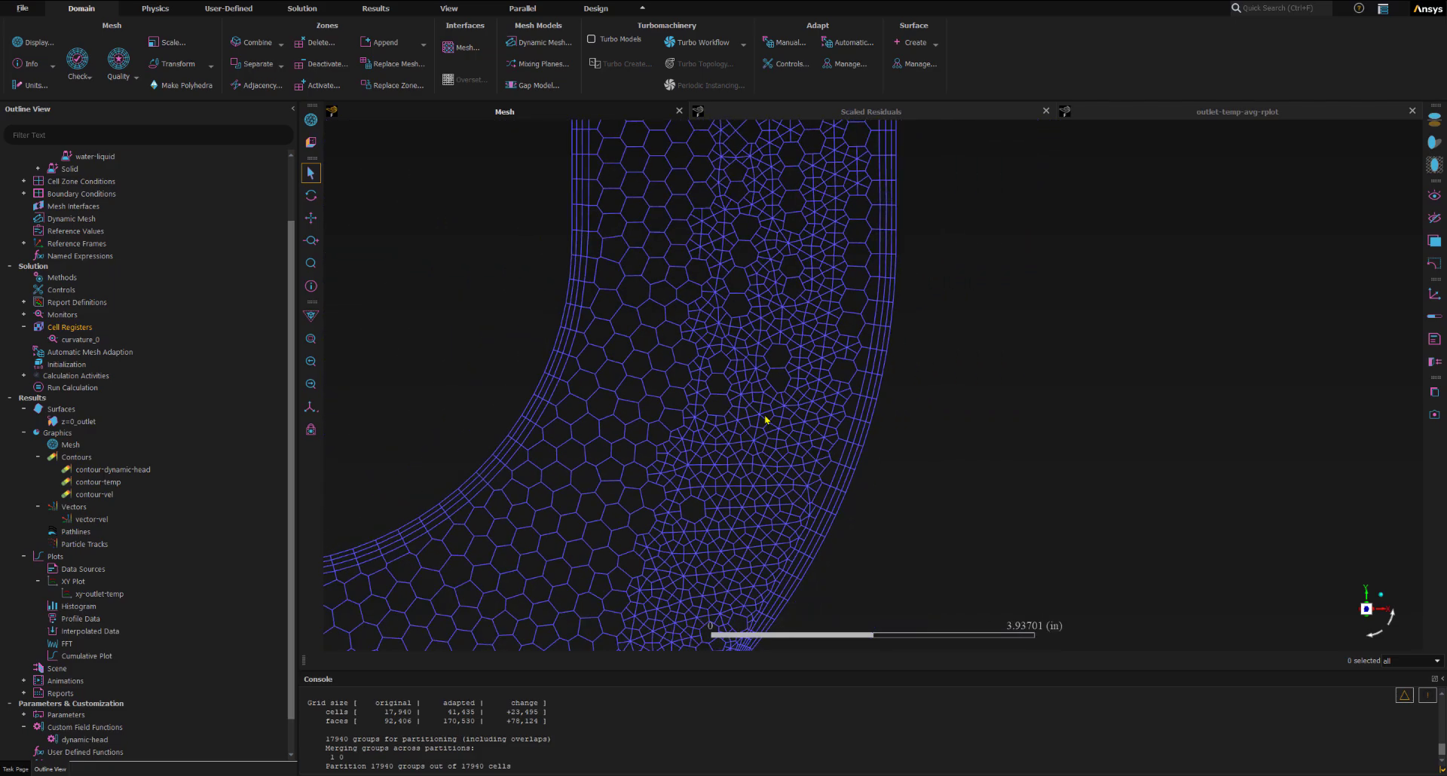
scroll(764, 419, down, 2)
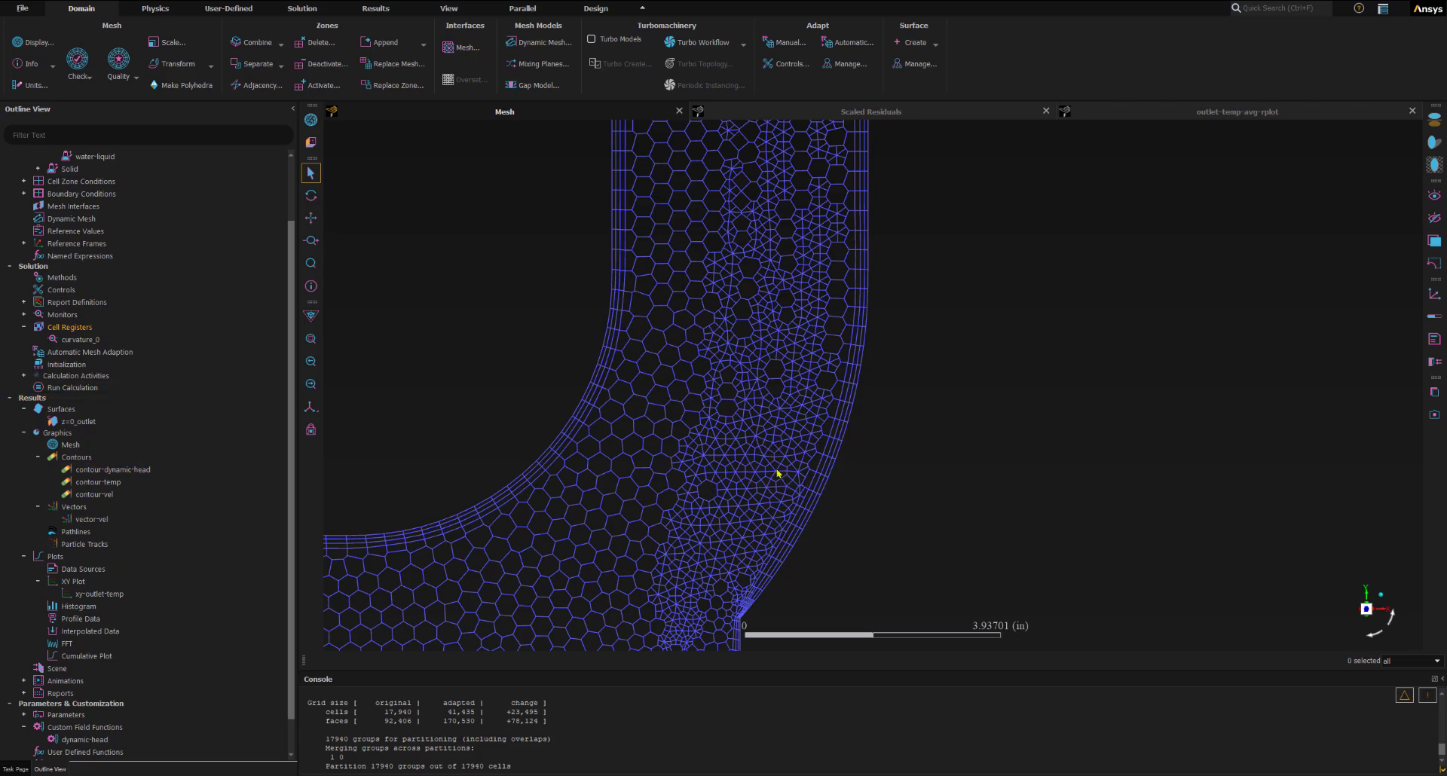
scroll(767, 504, down, 1)
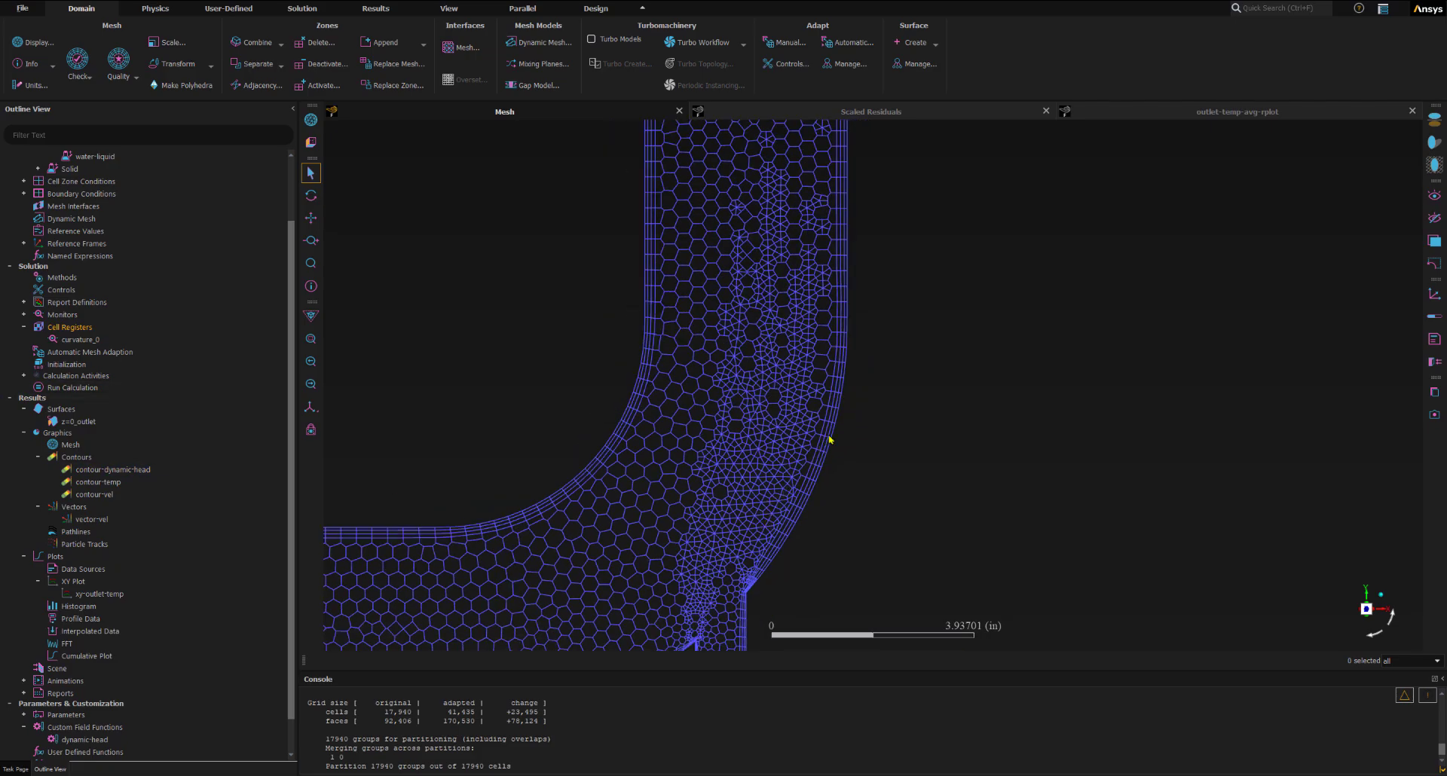
scroll(829, 439, down, 3)
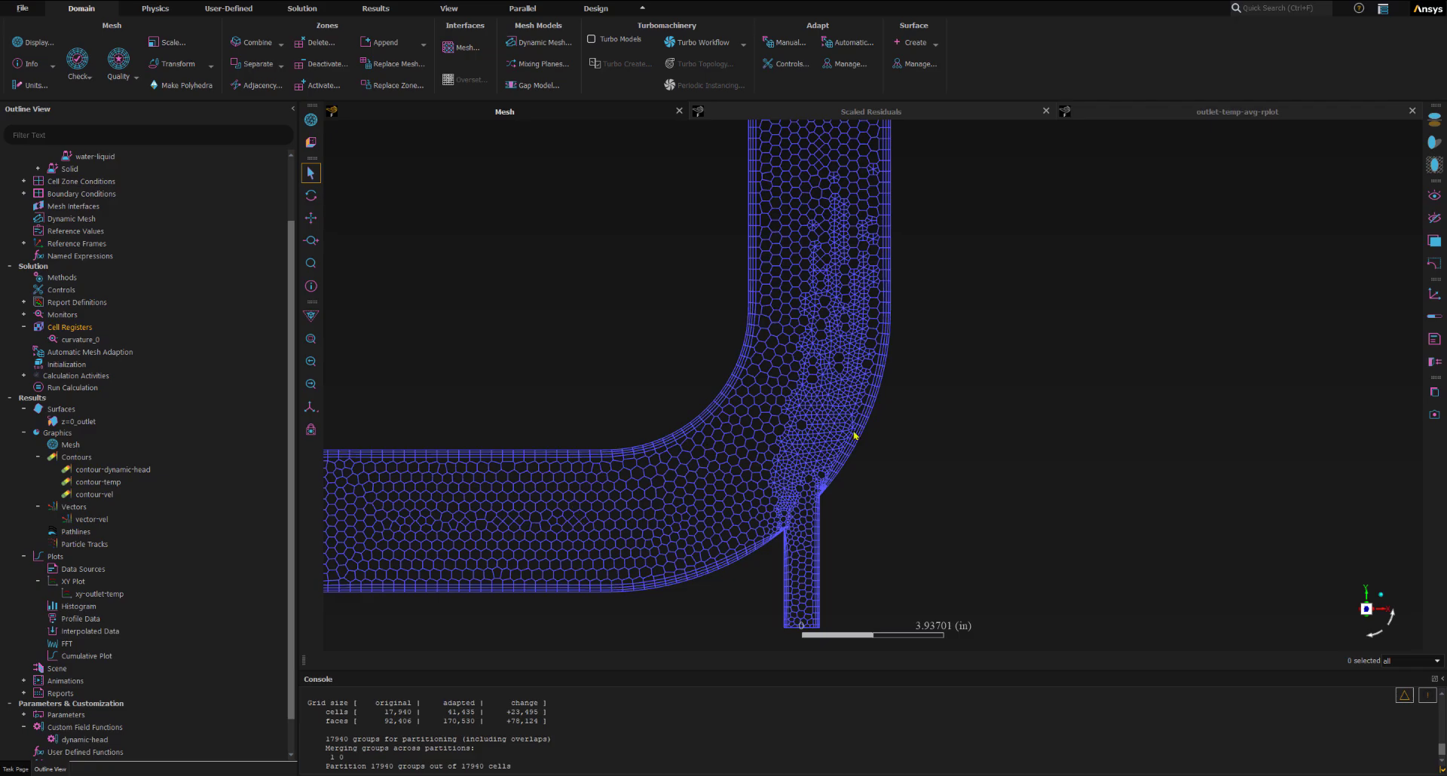
scroll(710, 477, down, 1)
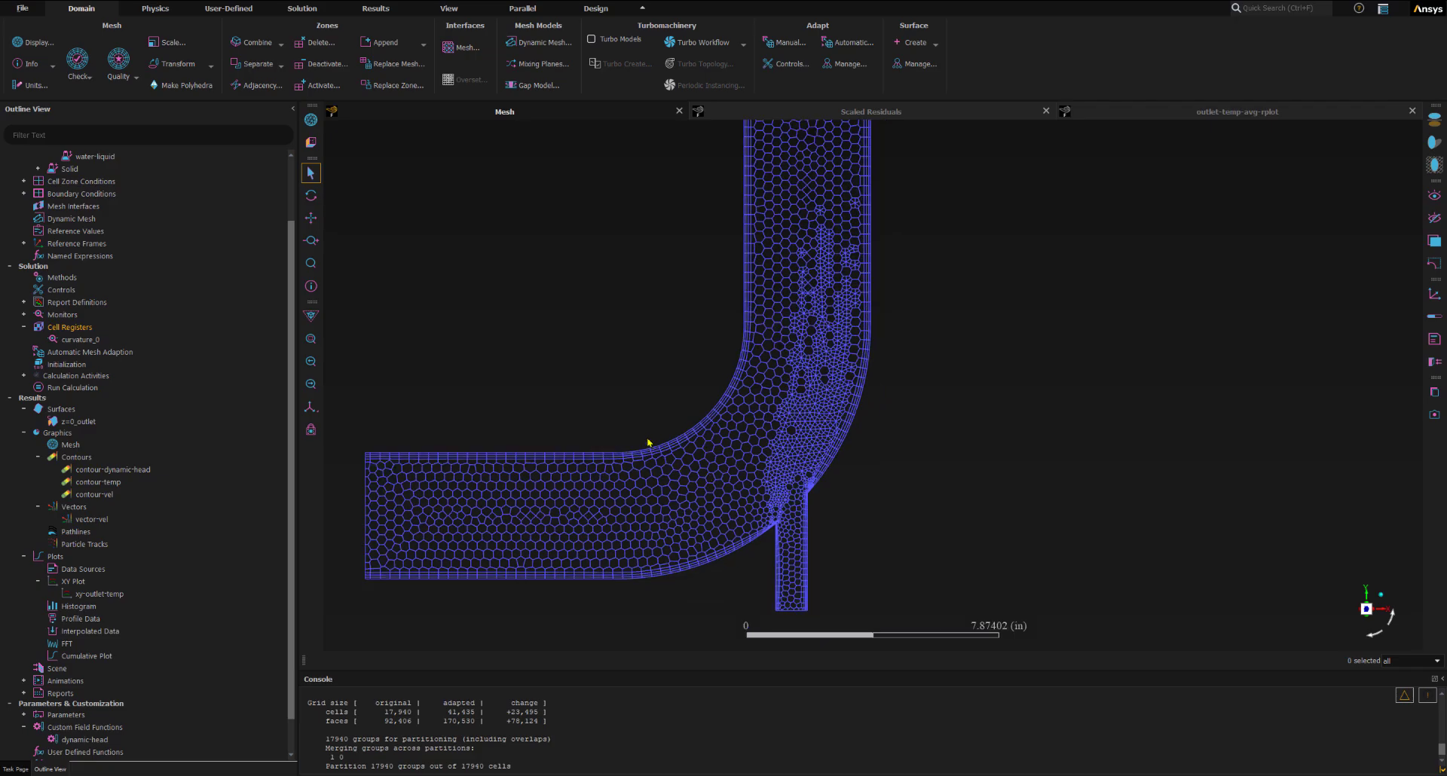
scroll(631, 403, down, 4)
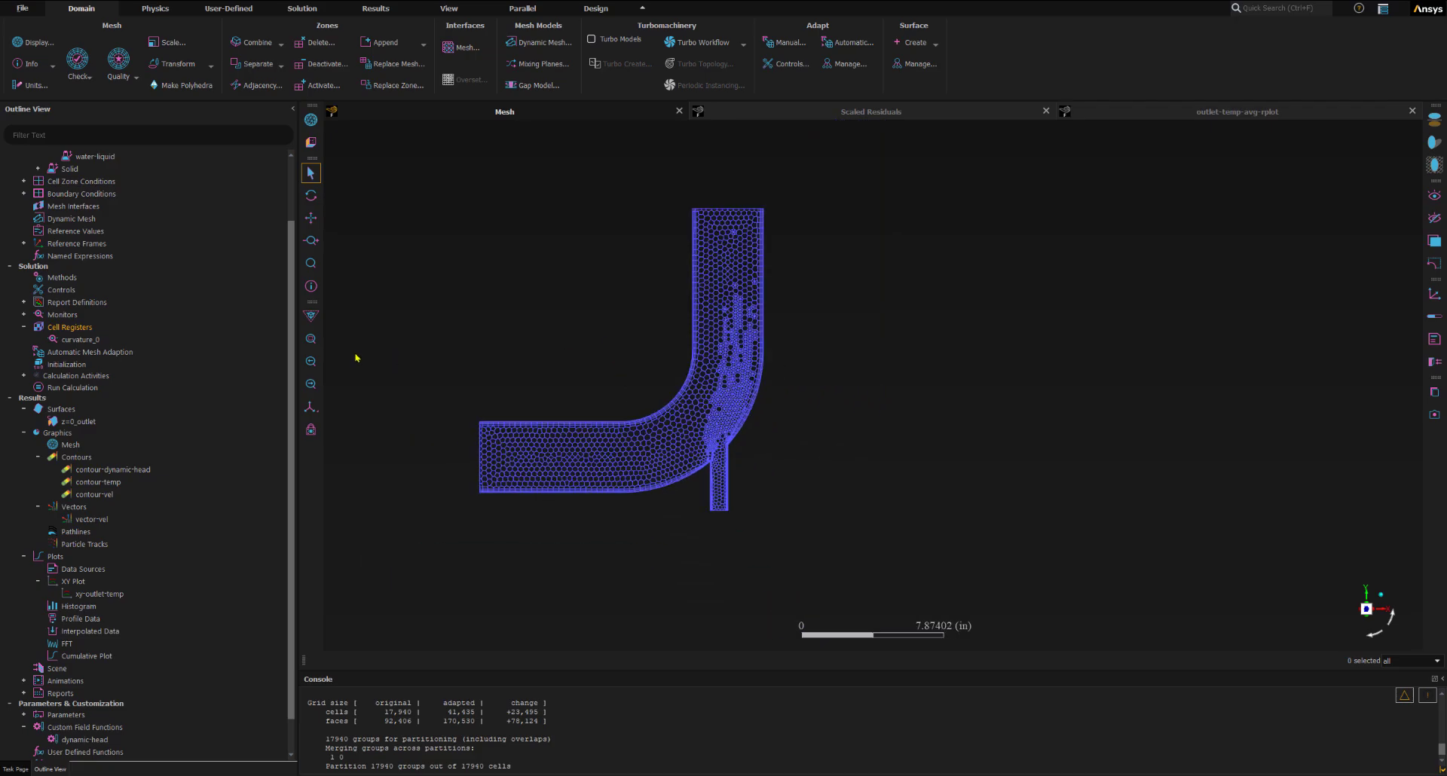
click(309, 317)
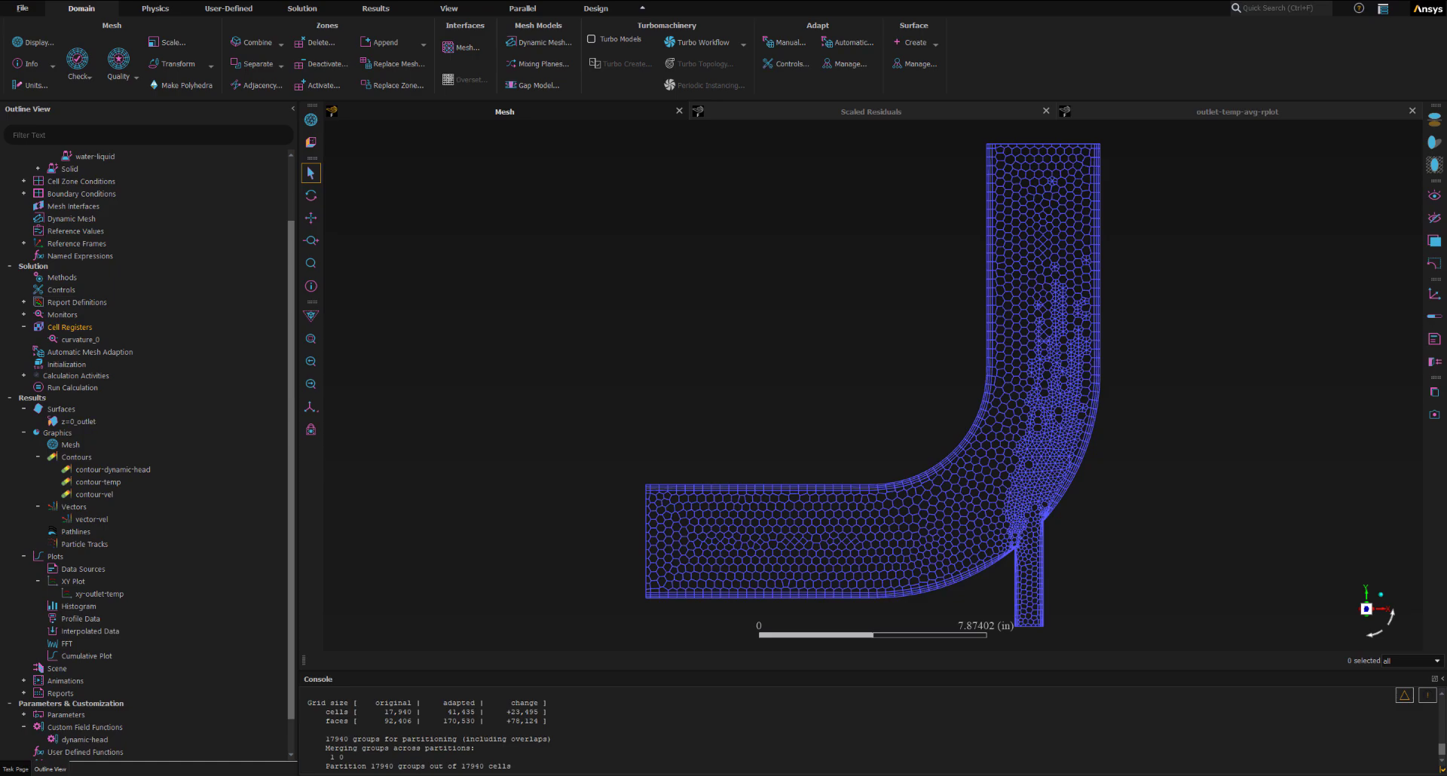
Run the calculation for 150 iterations on the adapted mesh and show the scaled residuals plot
click(302, 8)
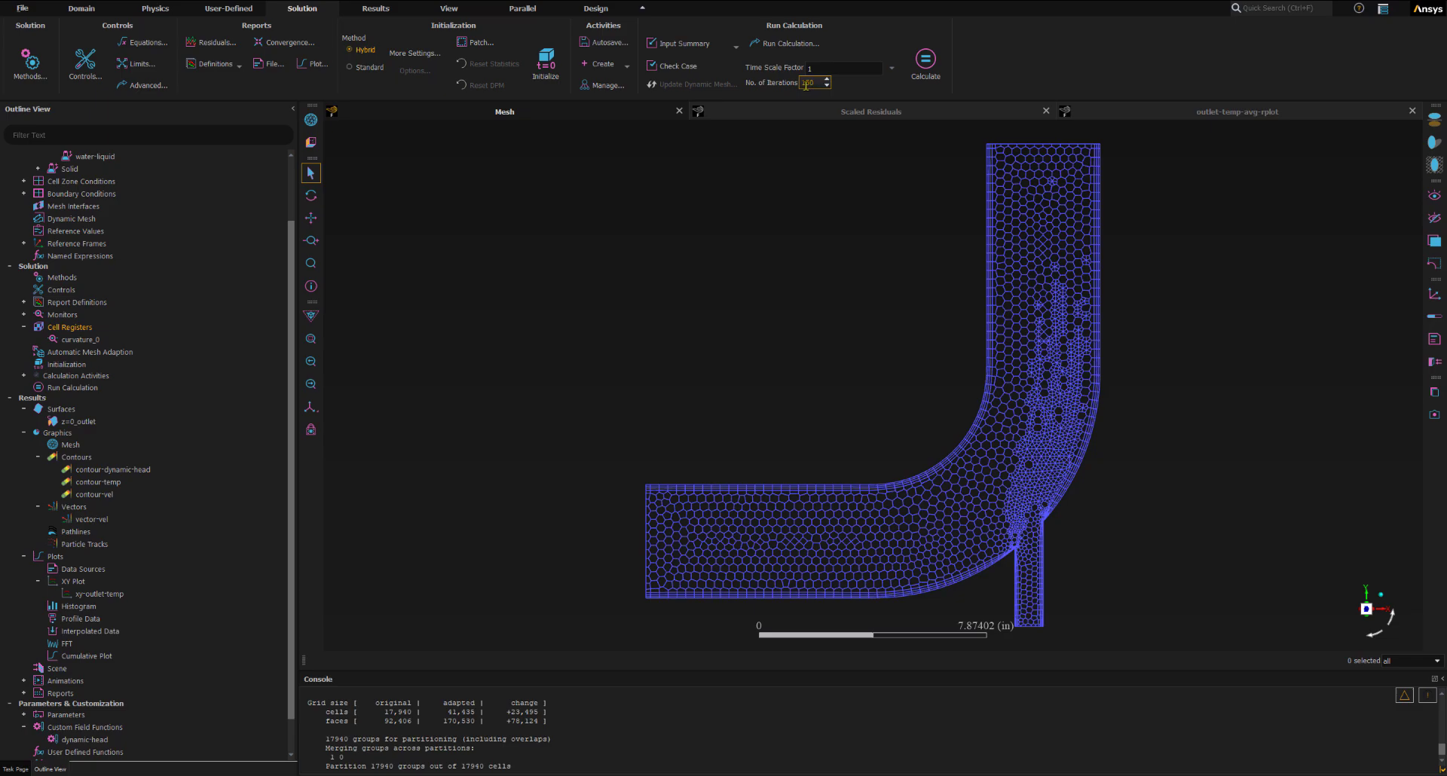
click(925, 67)
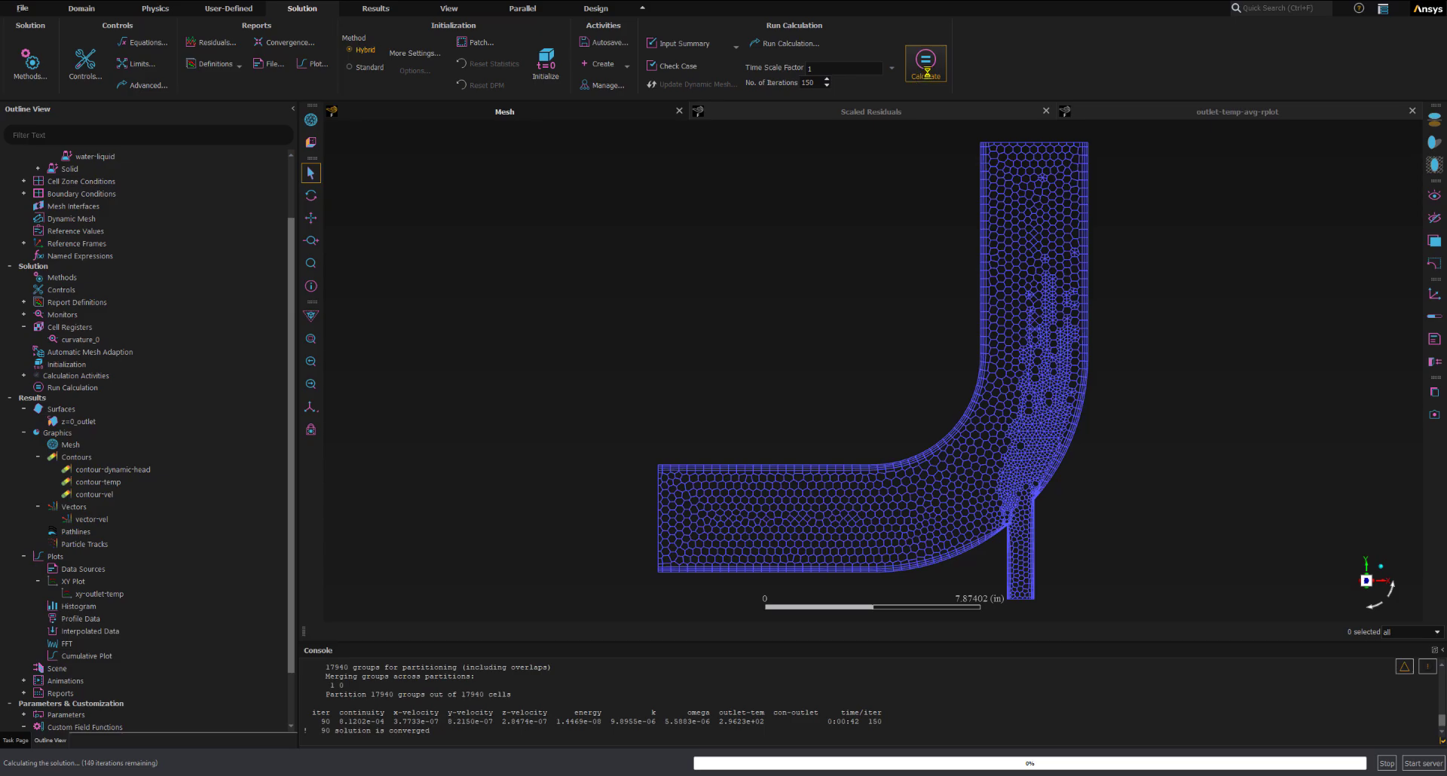
click(772, 114)
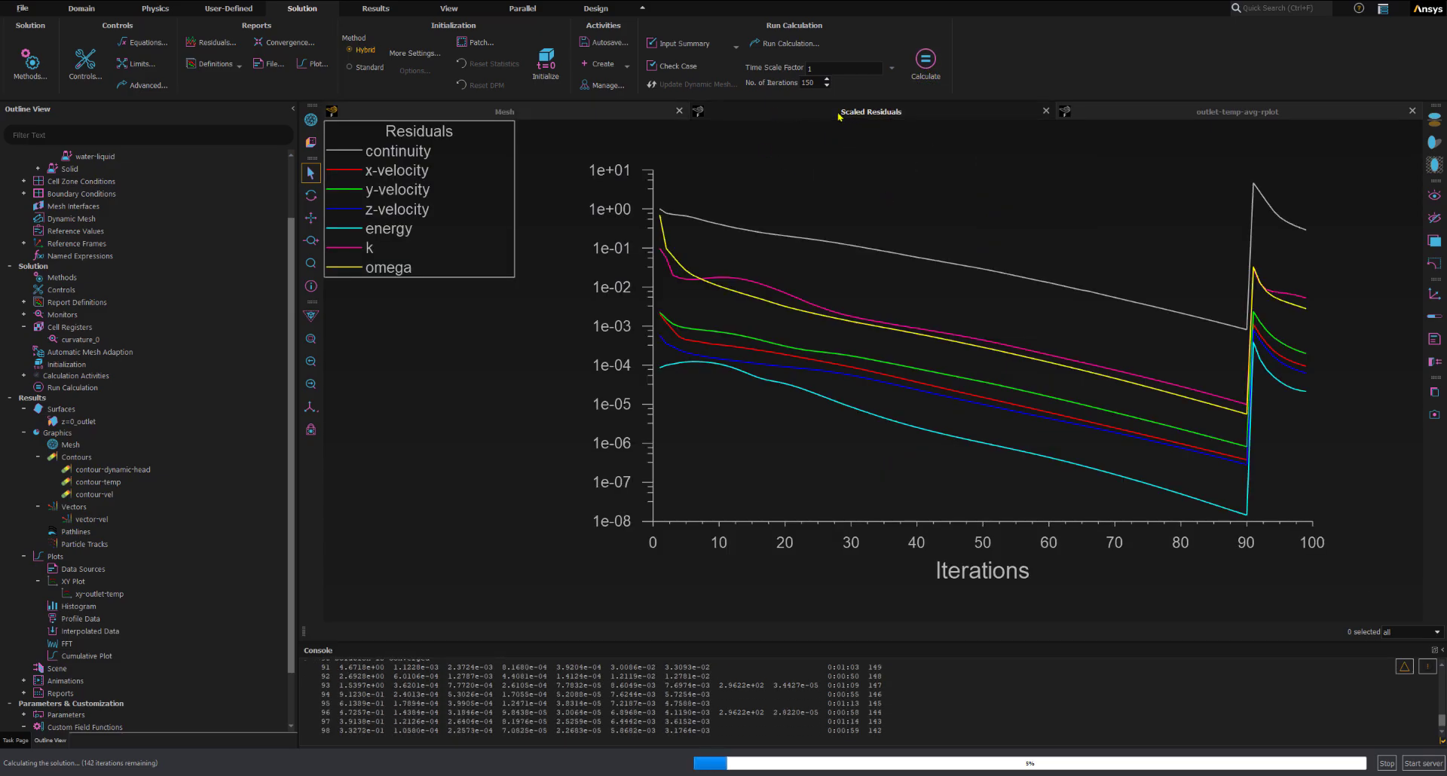
View the mesh, scaled residuals and outlet temperature plots together as subwindows, and return to the tabbed view
right_click(874, 113)
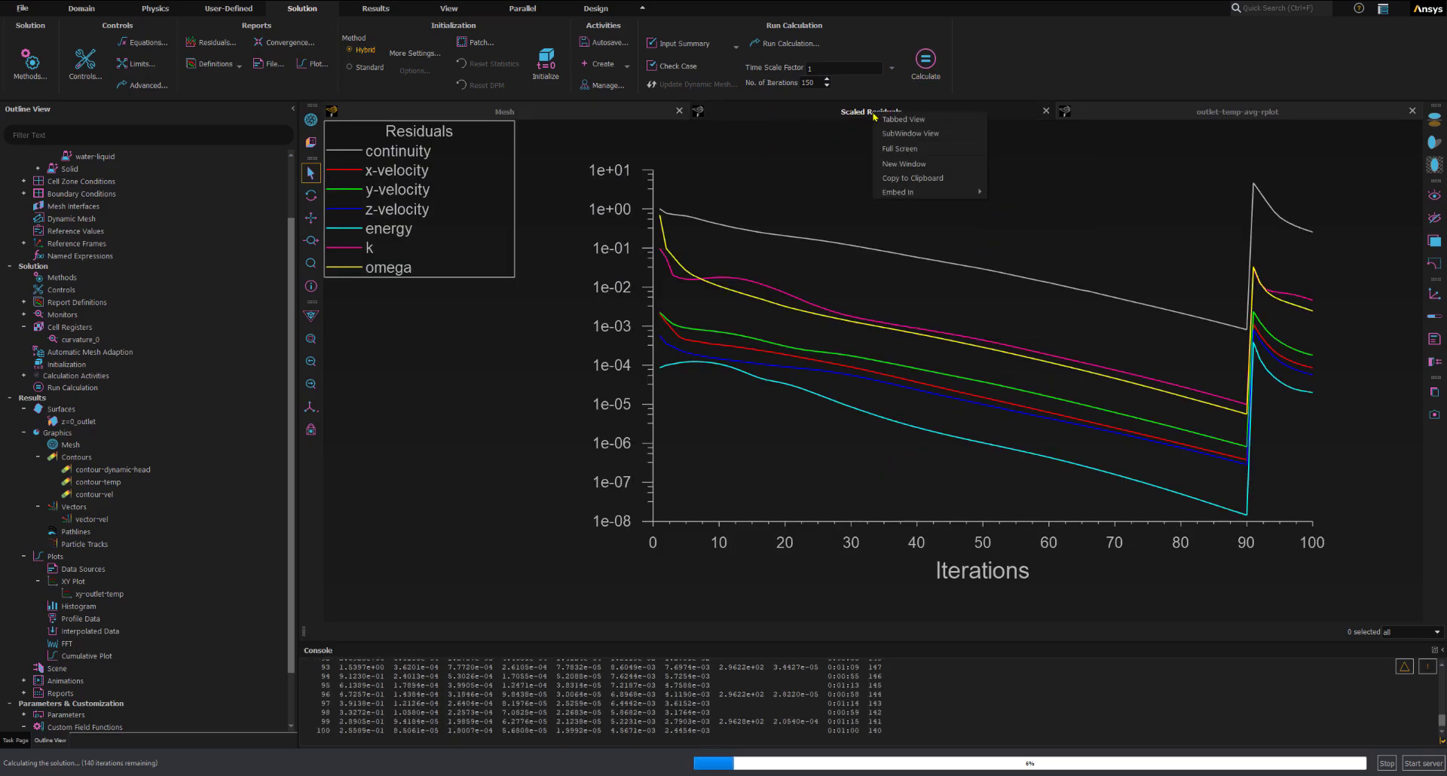
click(908, 133)
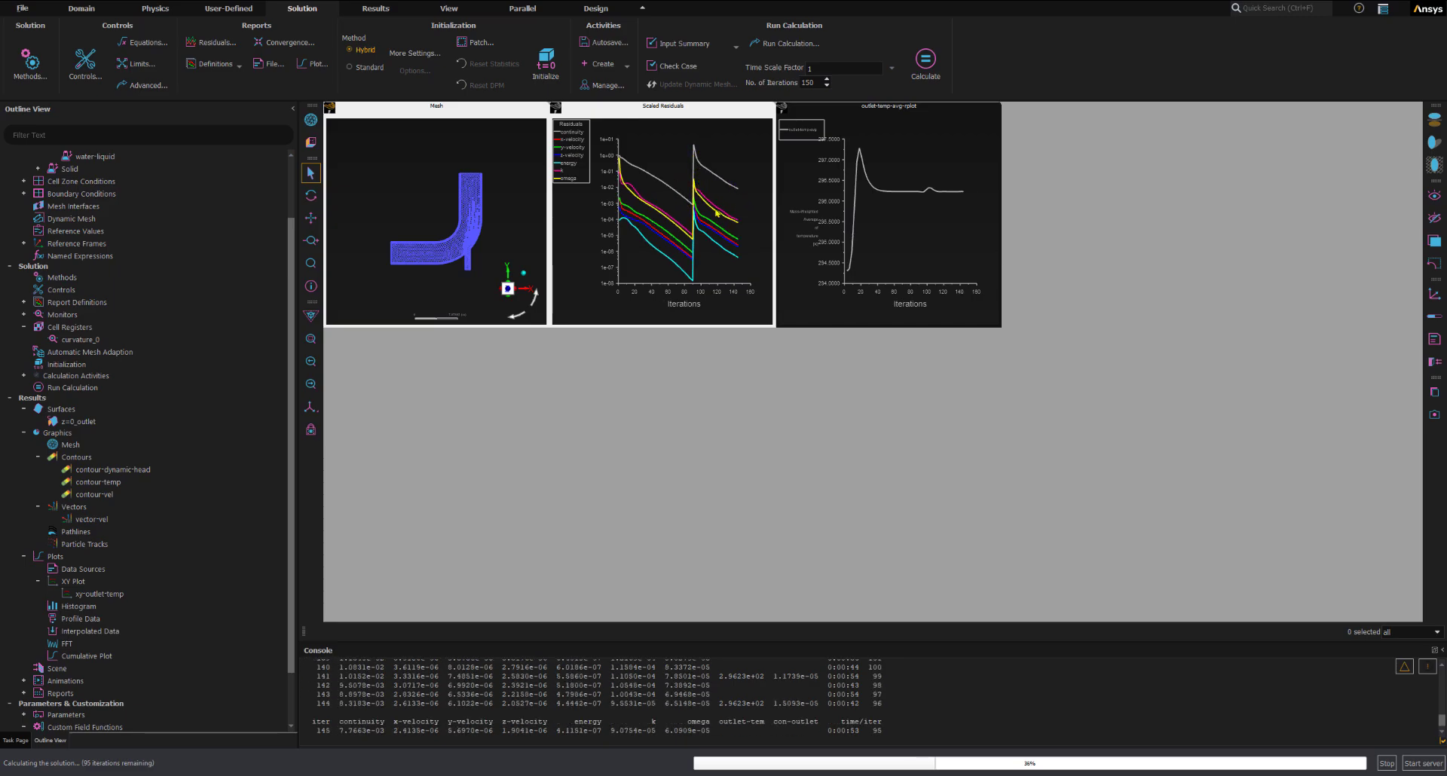
right_click(708, 111)
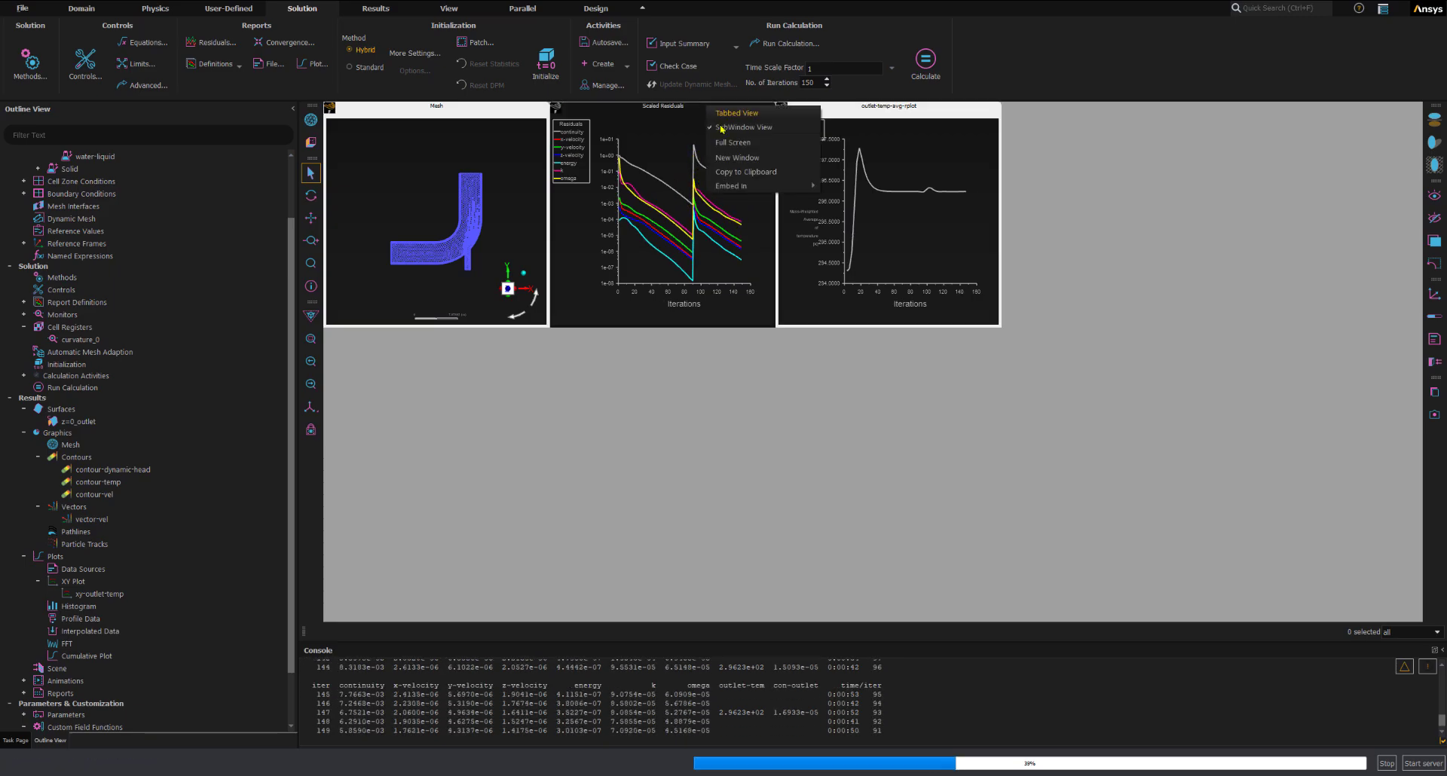
click(751, 137)
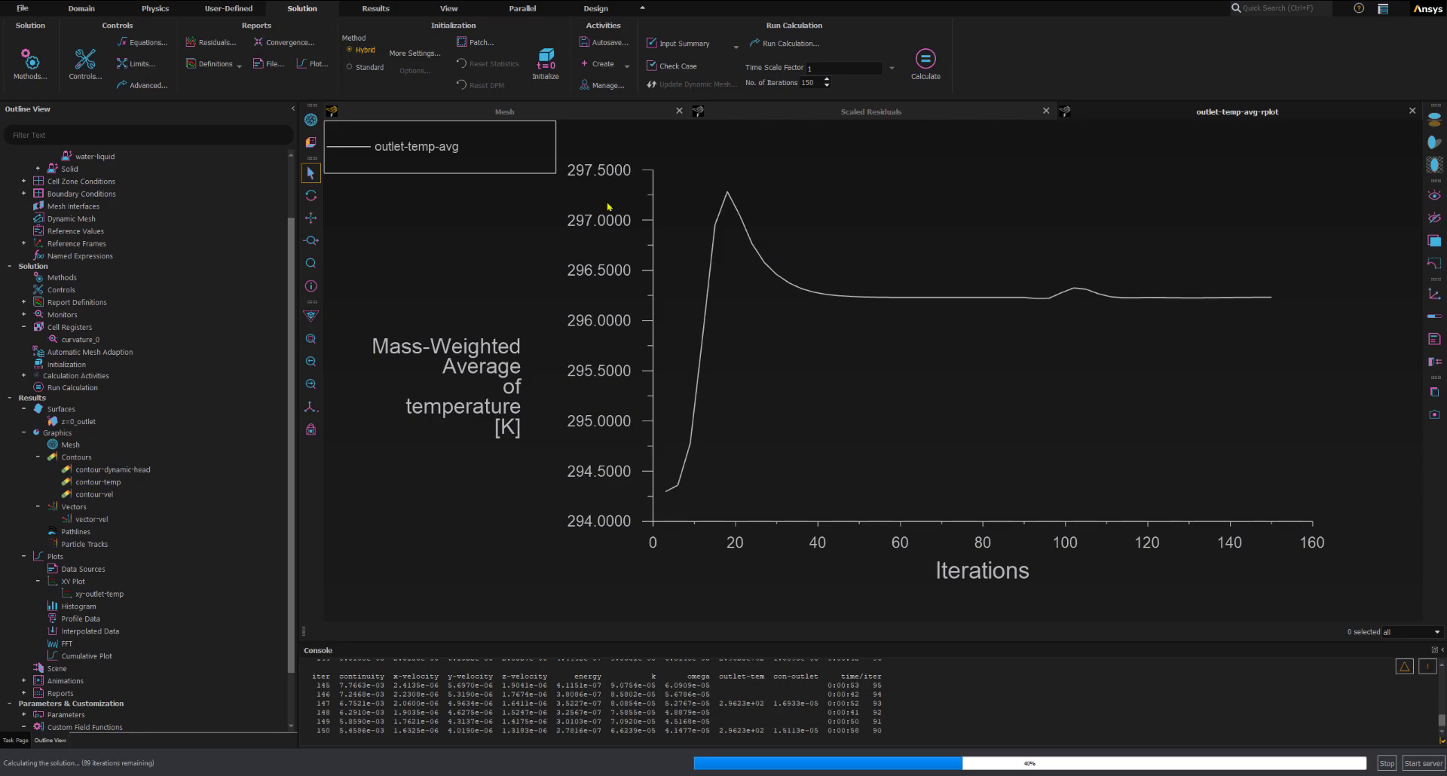
Monitor the scaled residuals and the outlet-temp-avg plot until the calculation ends, and dismiss the completion notice
click(828, 109)
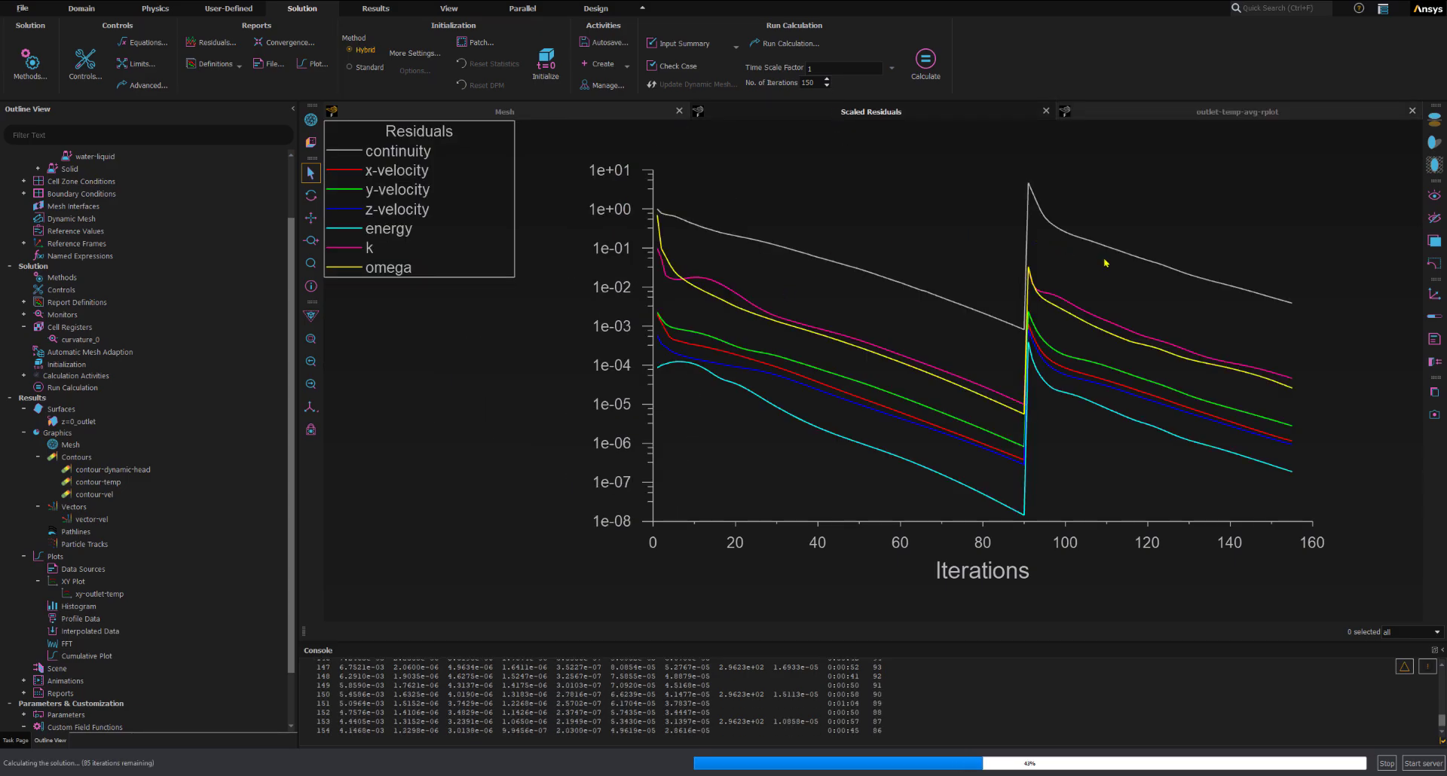
click(1147, 112)
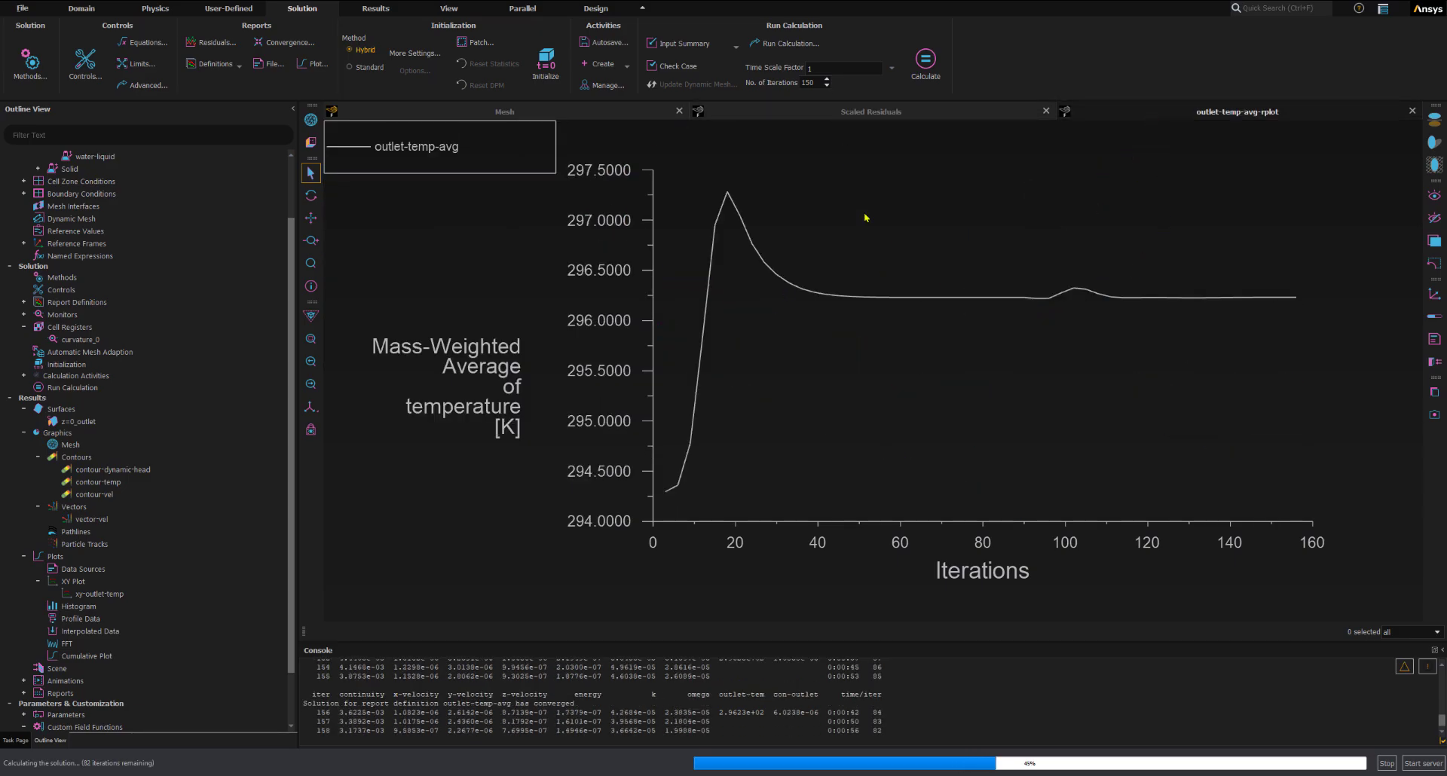
click(931, 114)
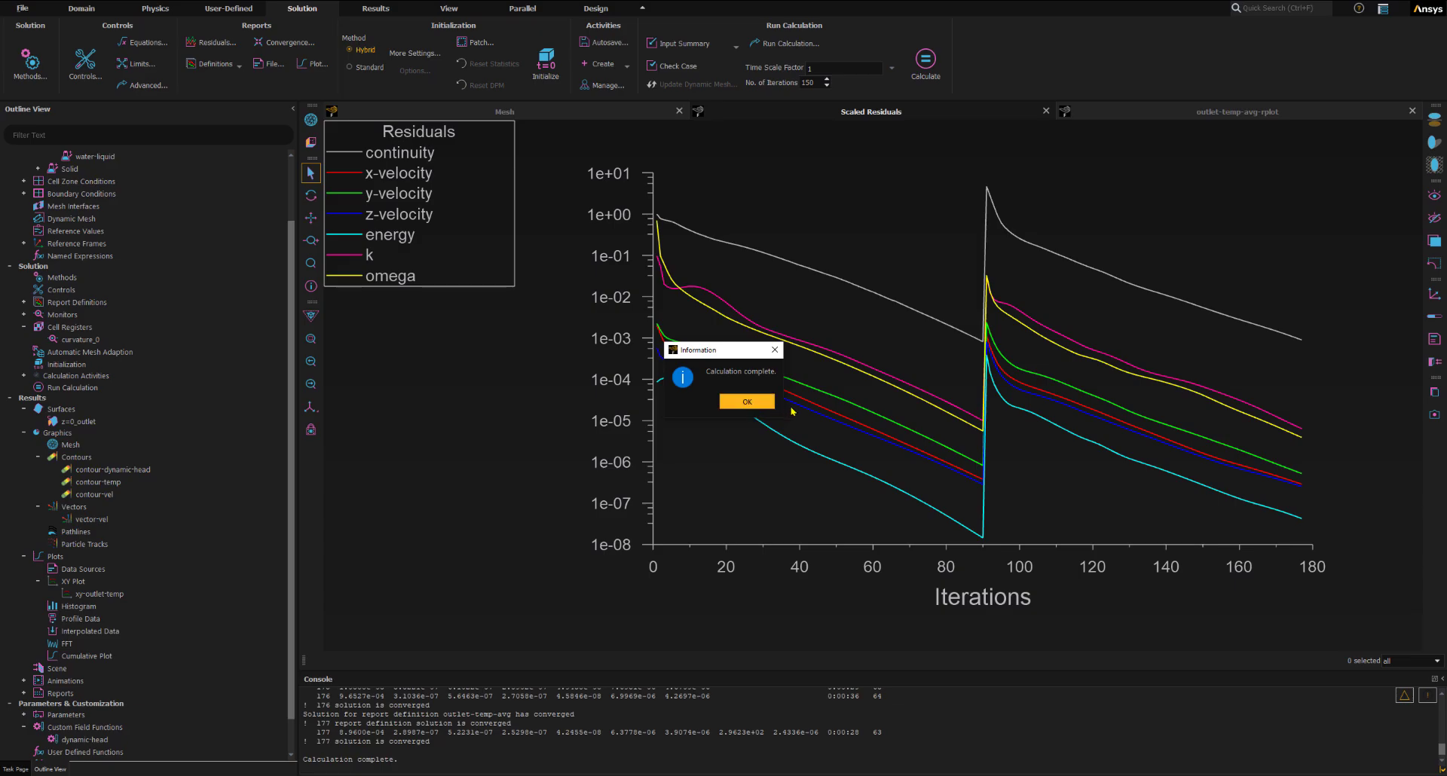
click(751, 404)
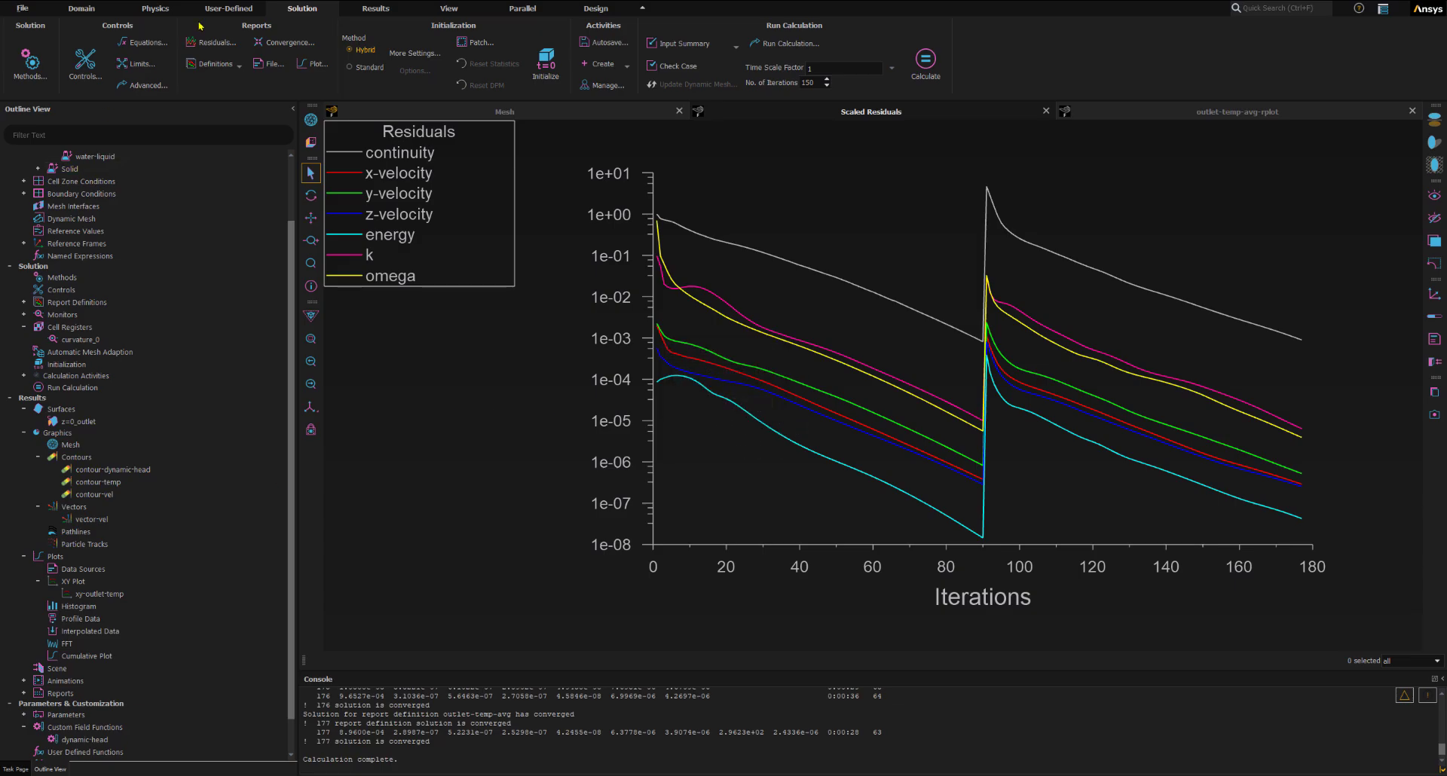
Write the case and data files under the name 3D ELBOW2.cas.h5
click(23, 9)
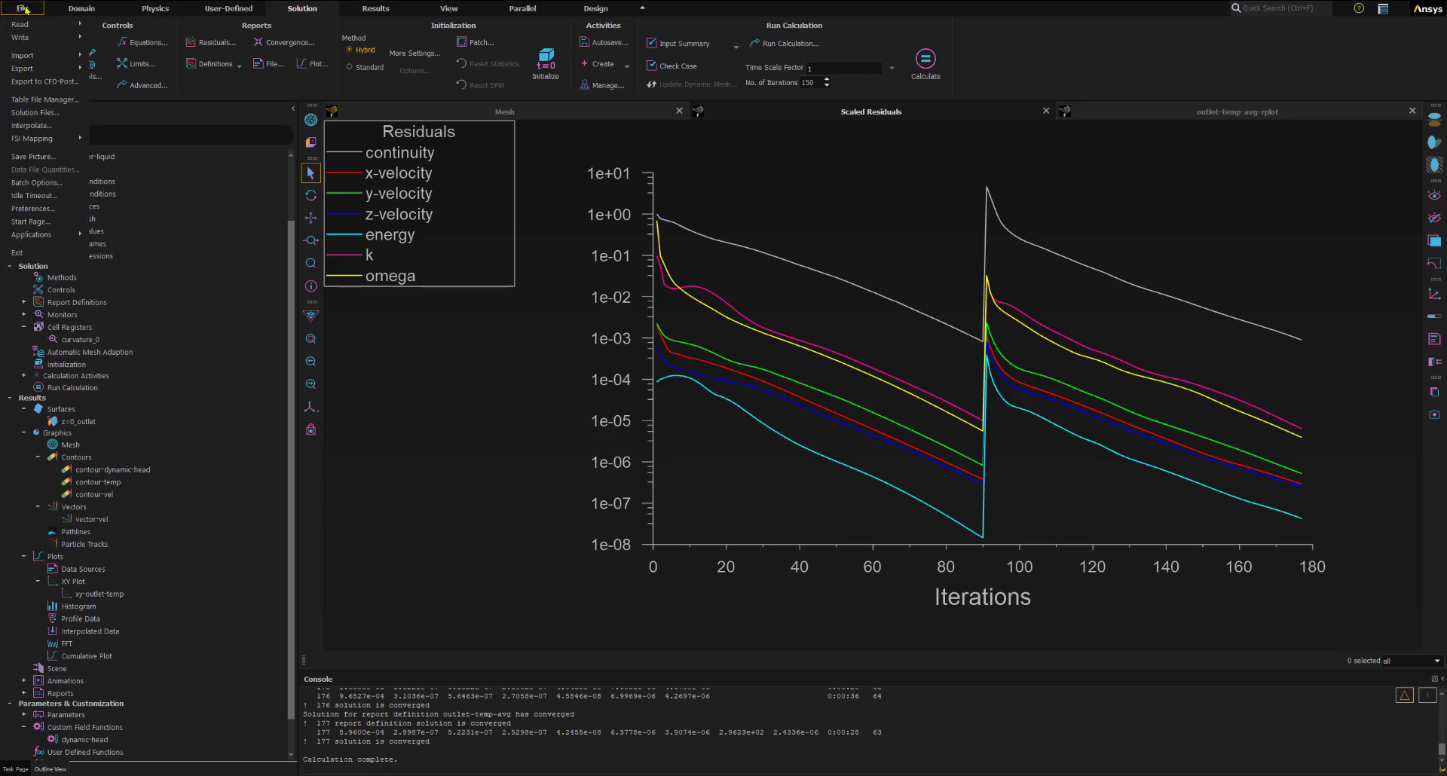
mouse_move(29, 39)
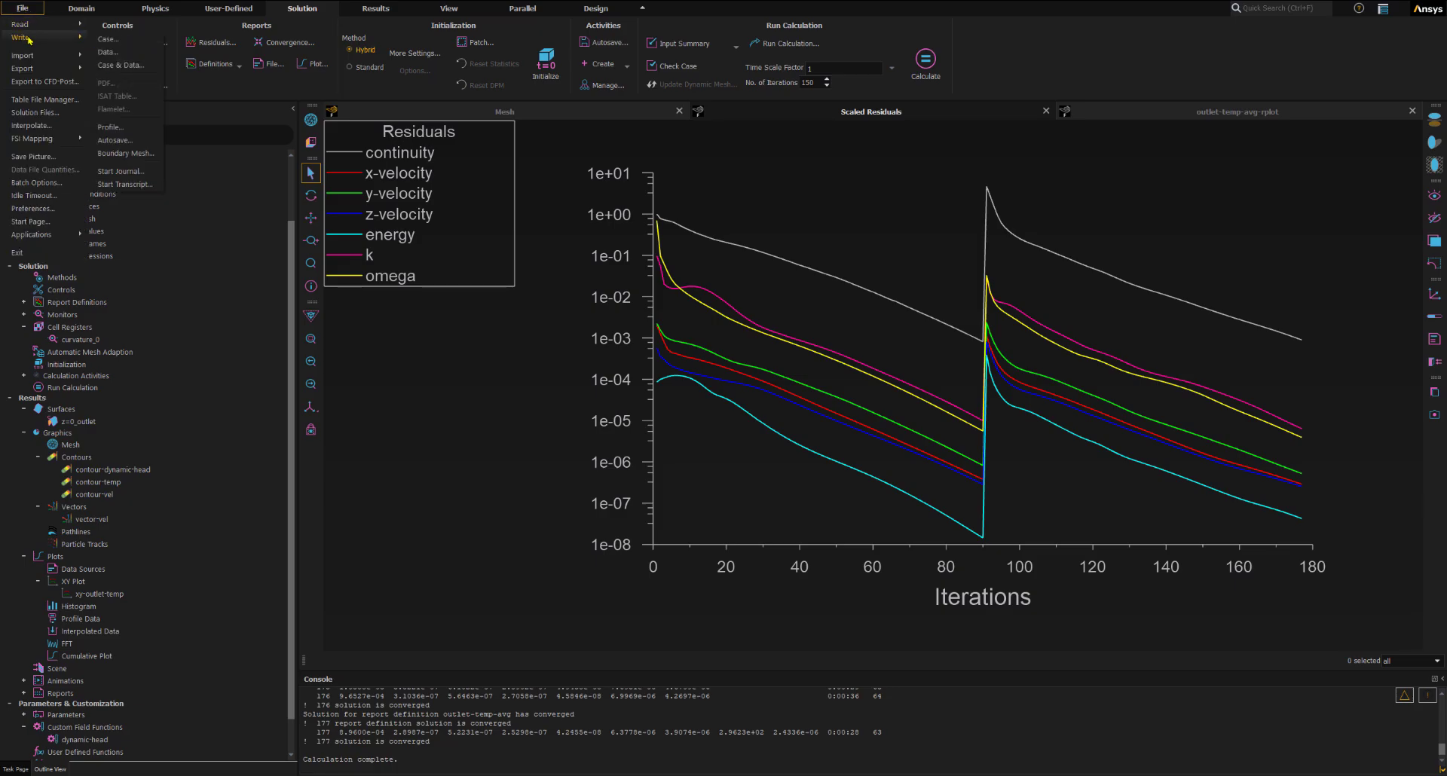
click(120, 67)
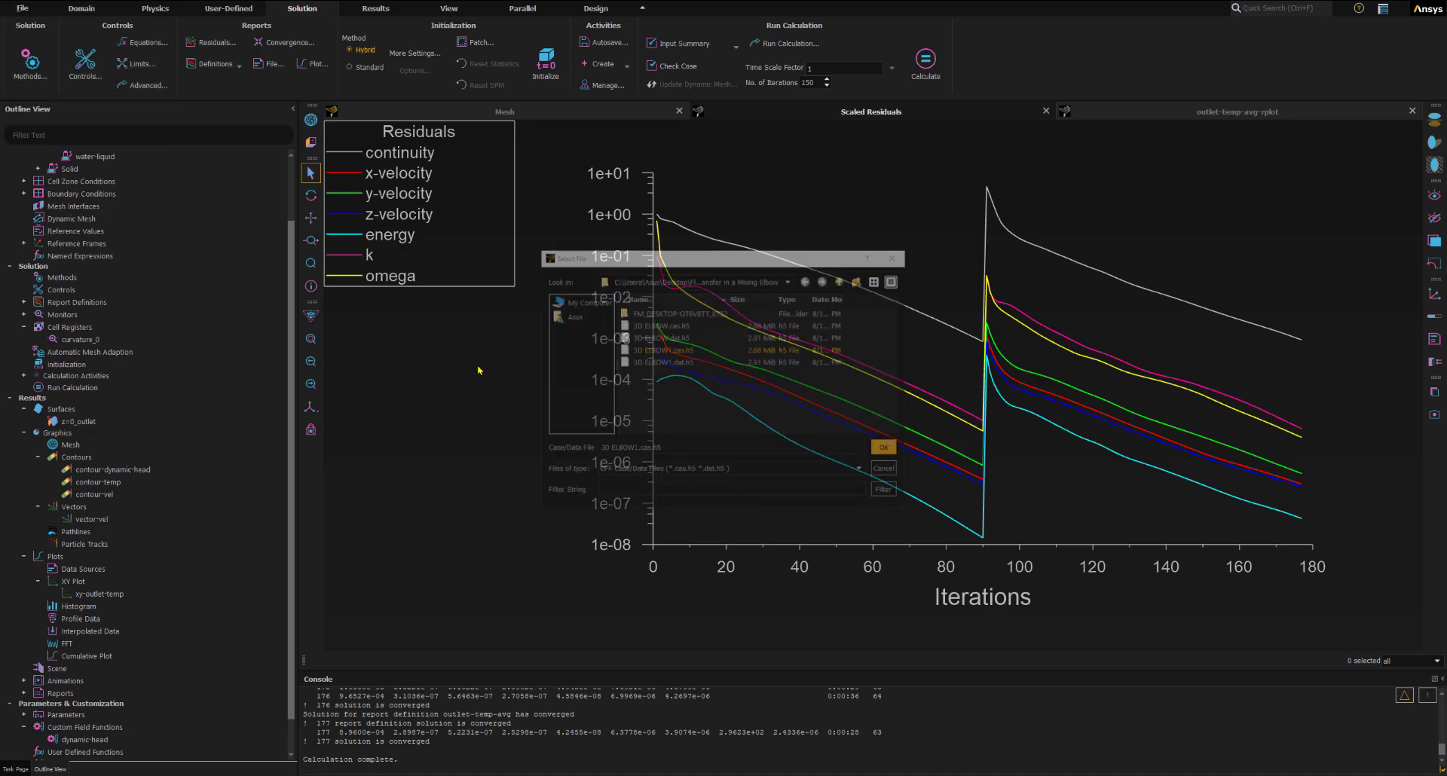
click(636, 450)
key(BackSpace)
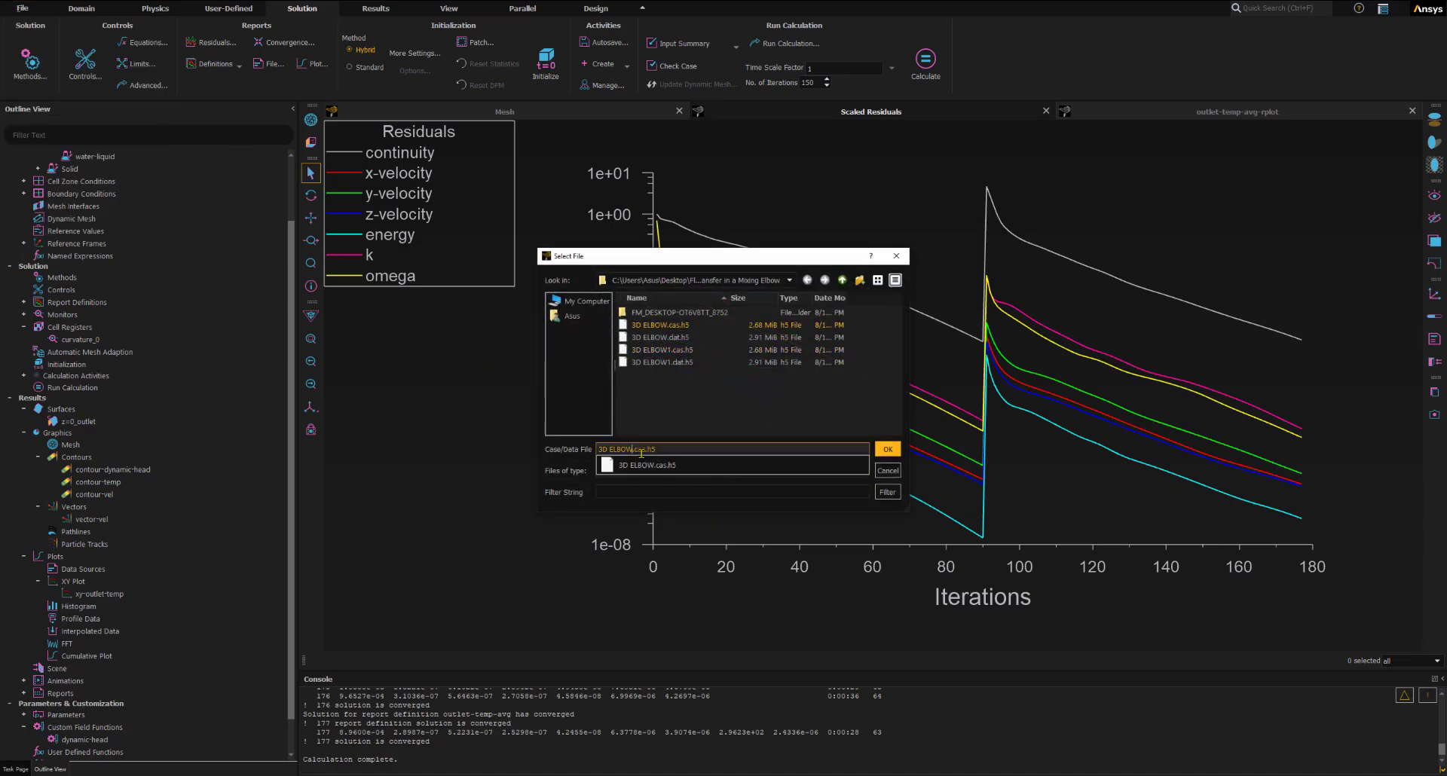
text(2)
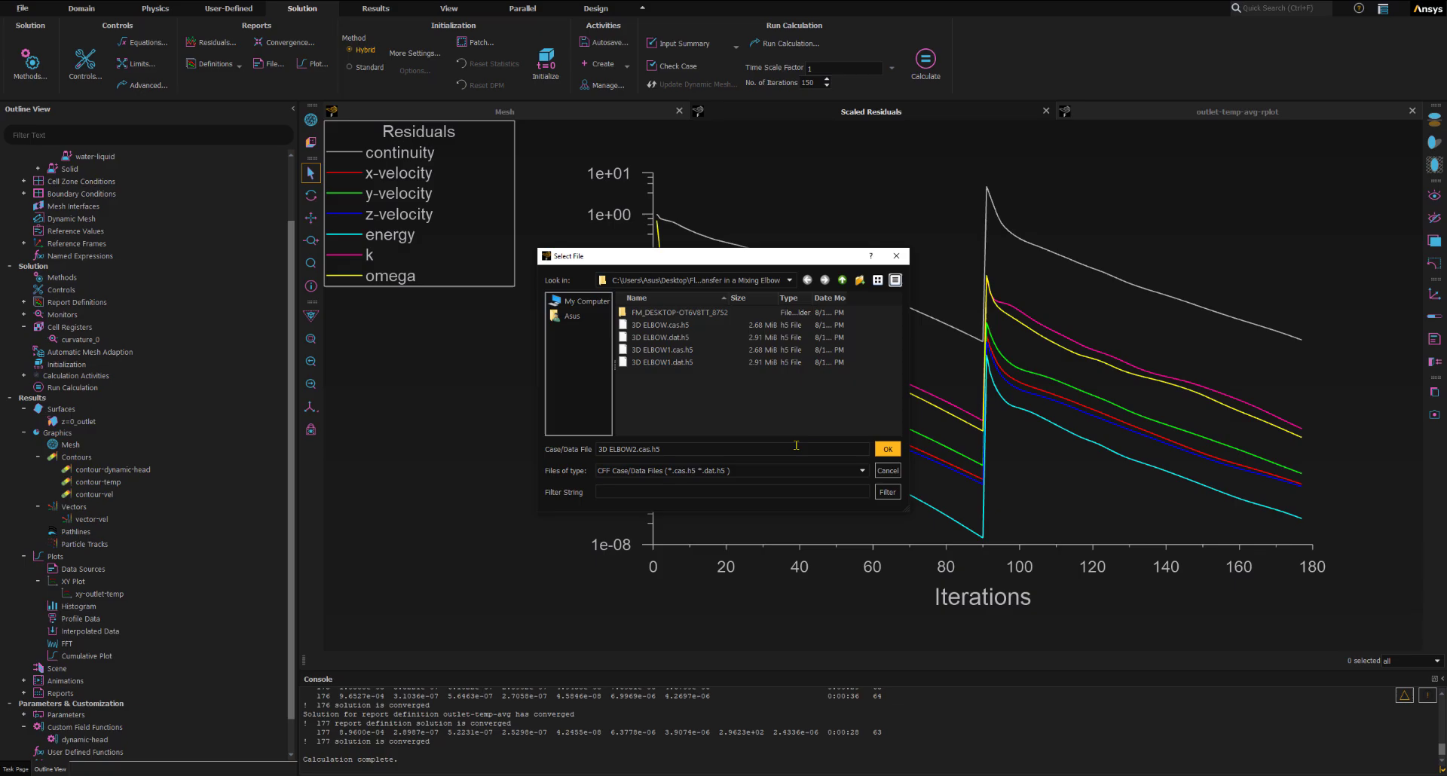
click(887, 449)
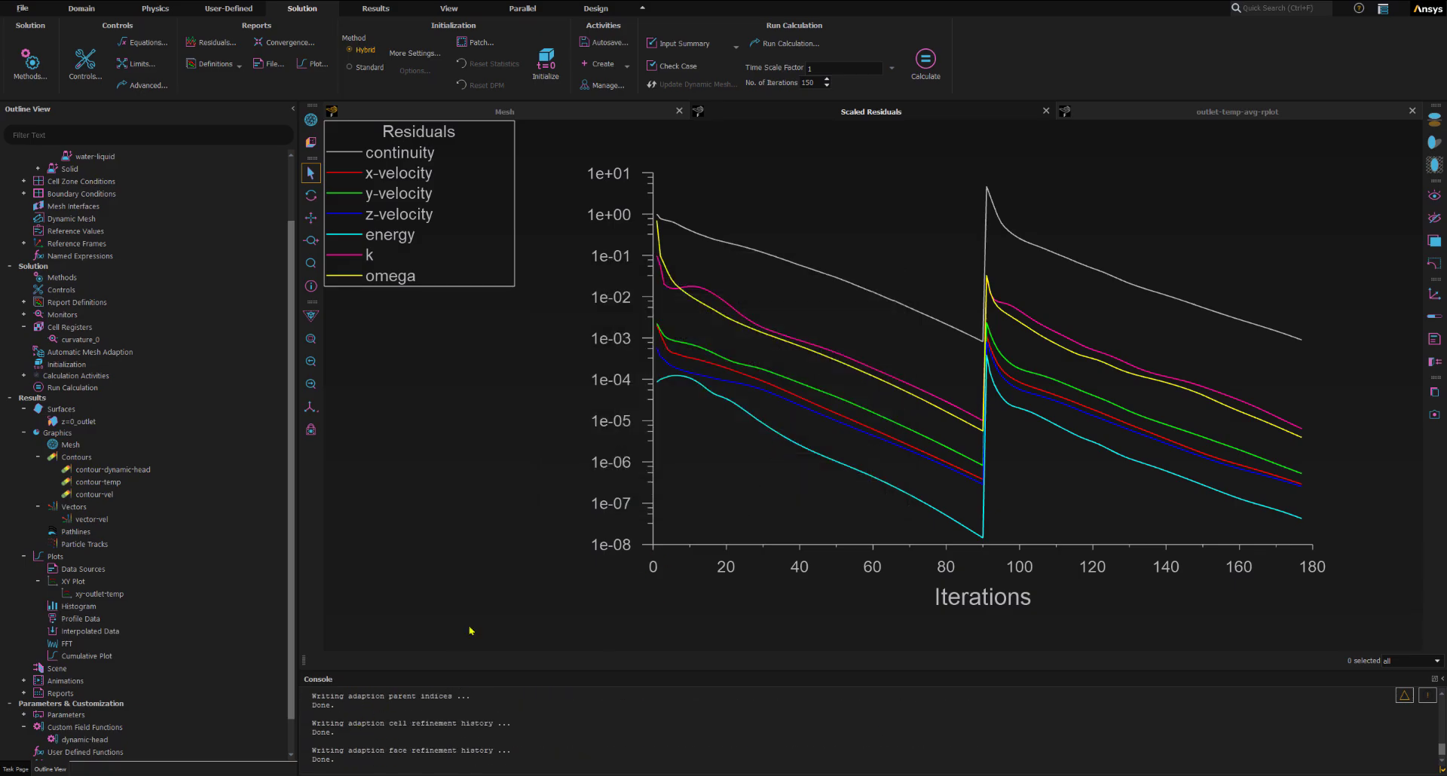
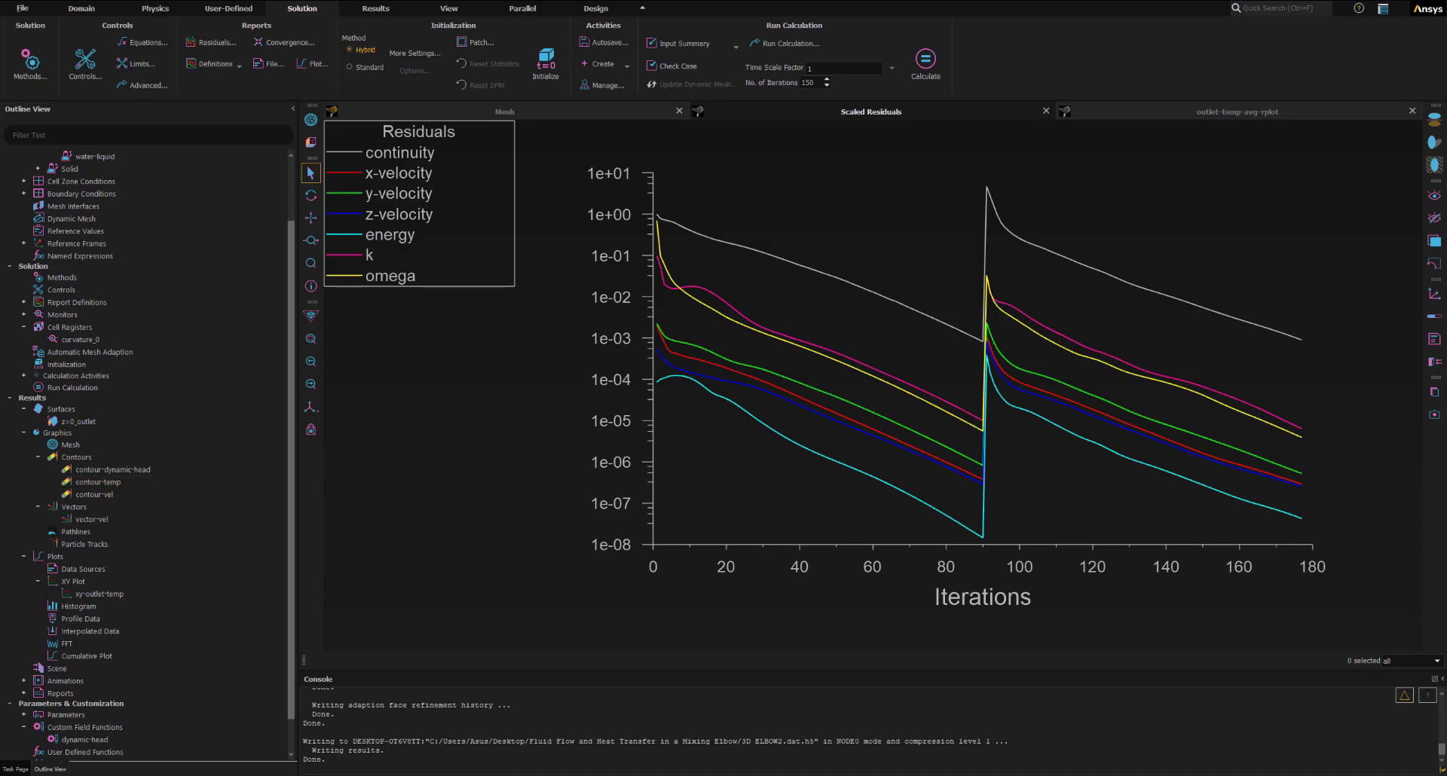
Display the contour-temp static temperature contours of the elbow from the adapted-mesh solution
click(116, 483)
right_click(117, 484)
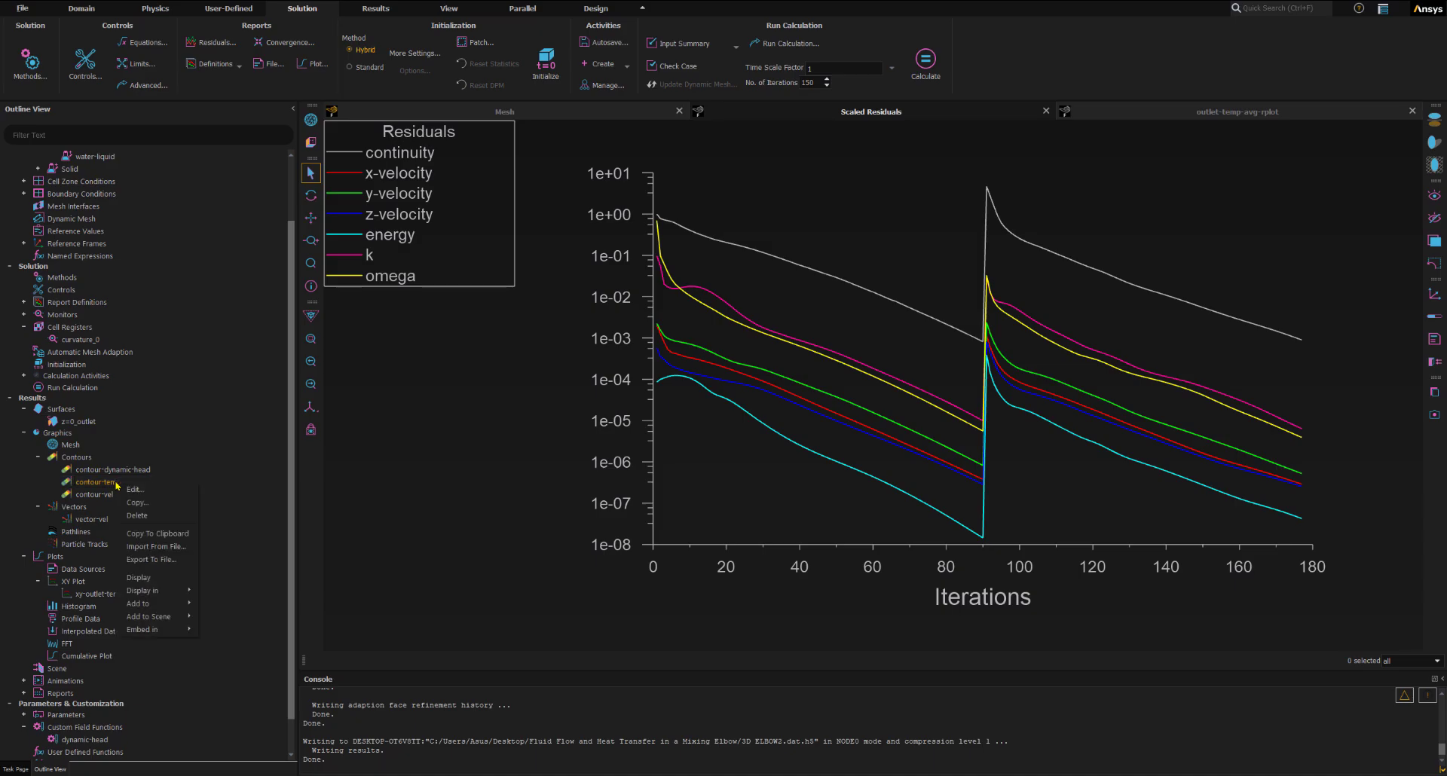
click(144, 582)
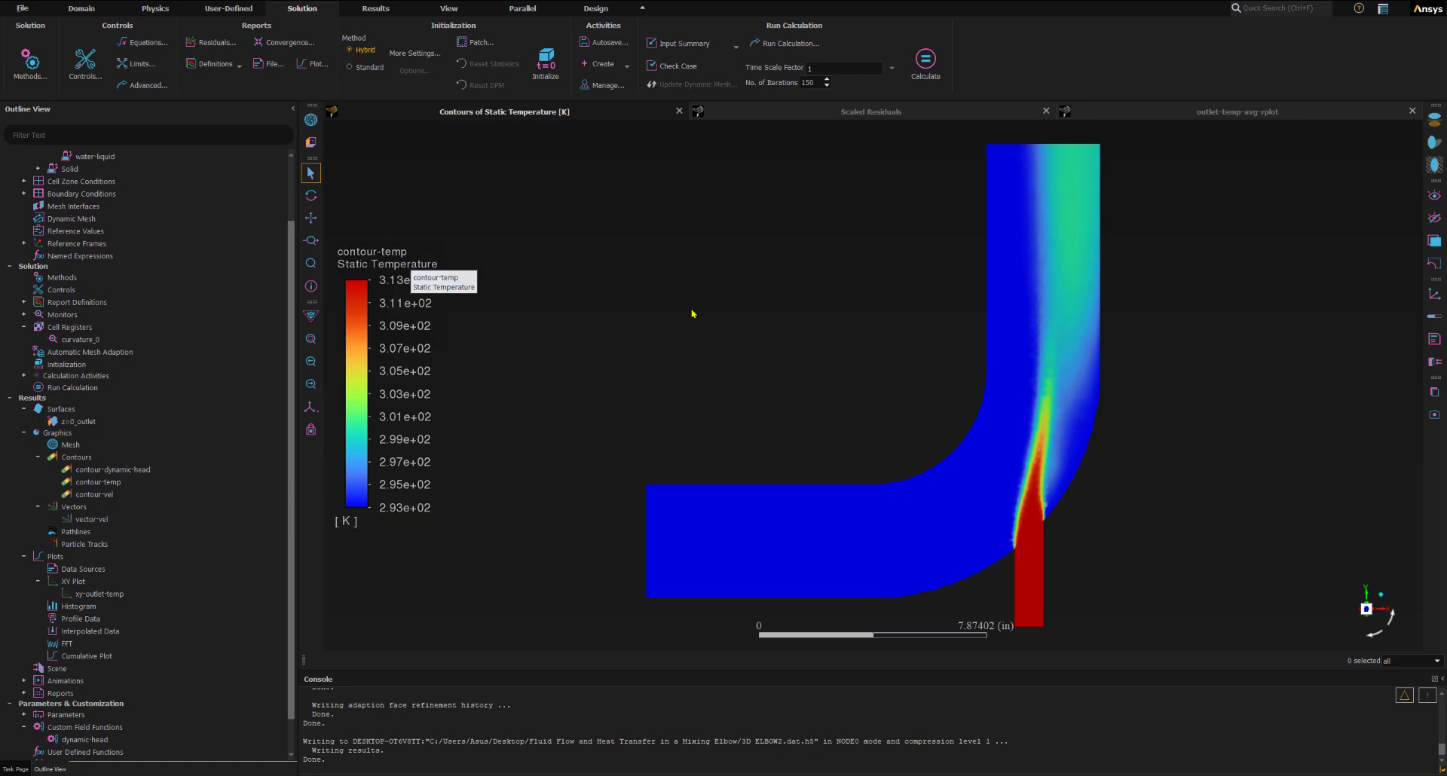
scroll(1054, 456, up, 1)
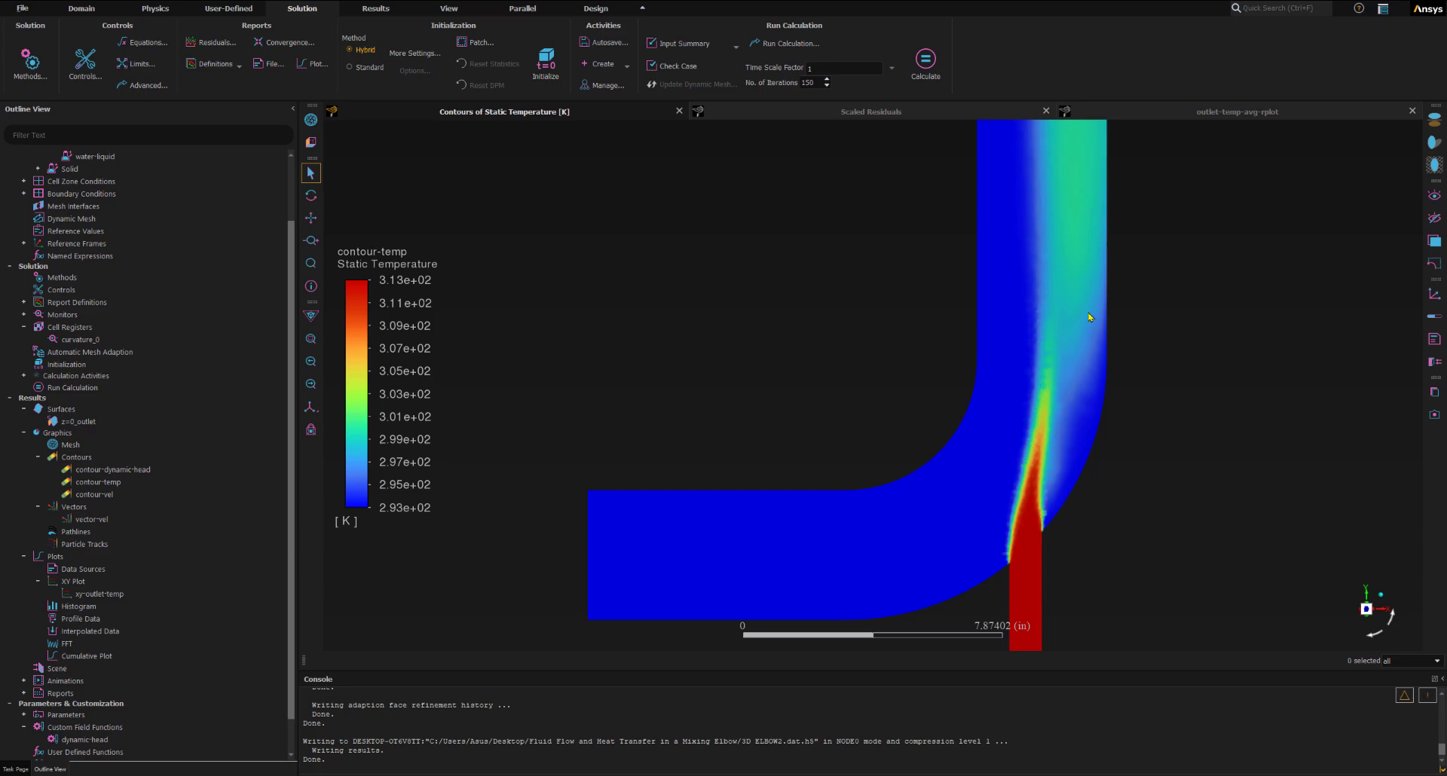
Open the xy-outlet-temp XY plot for editing and plot static temperature along the z=0_outlet line
right_click(103, 595)
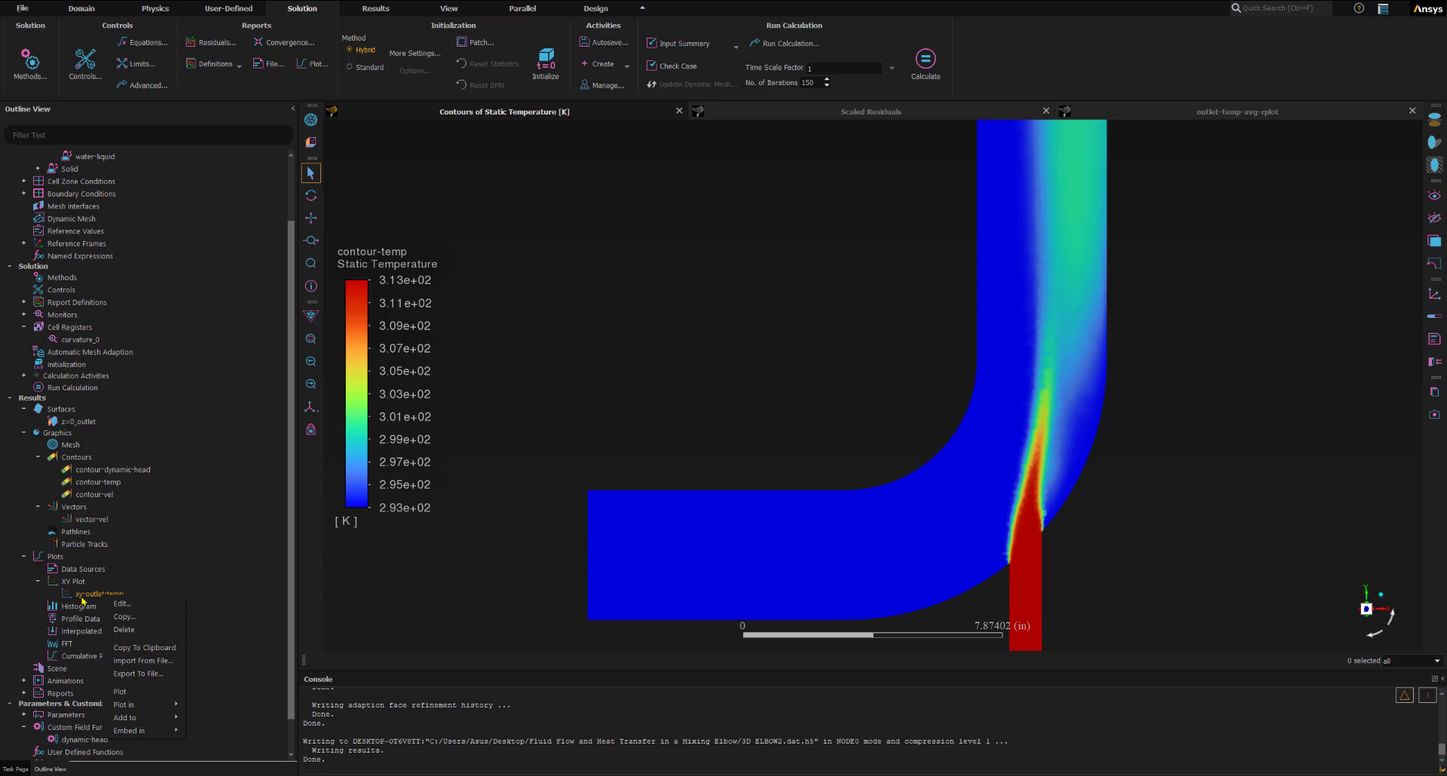
click(86, 598)
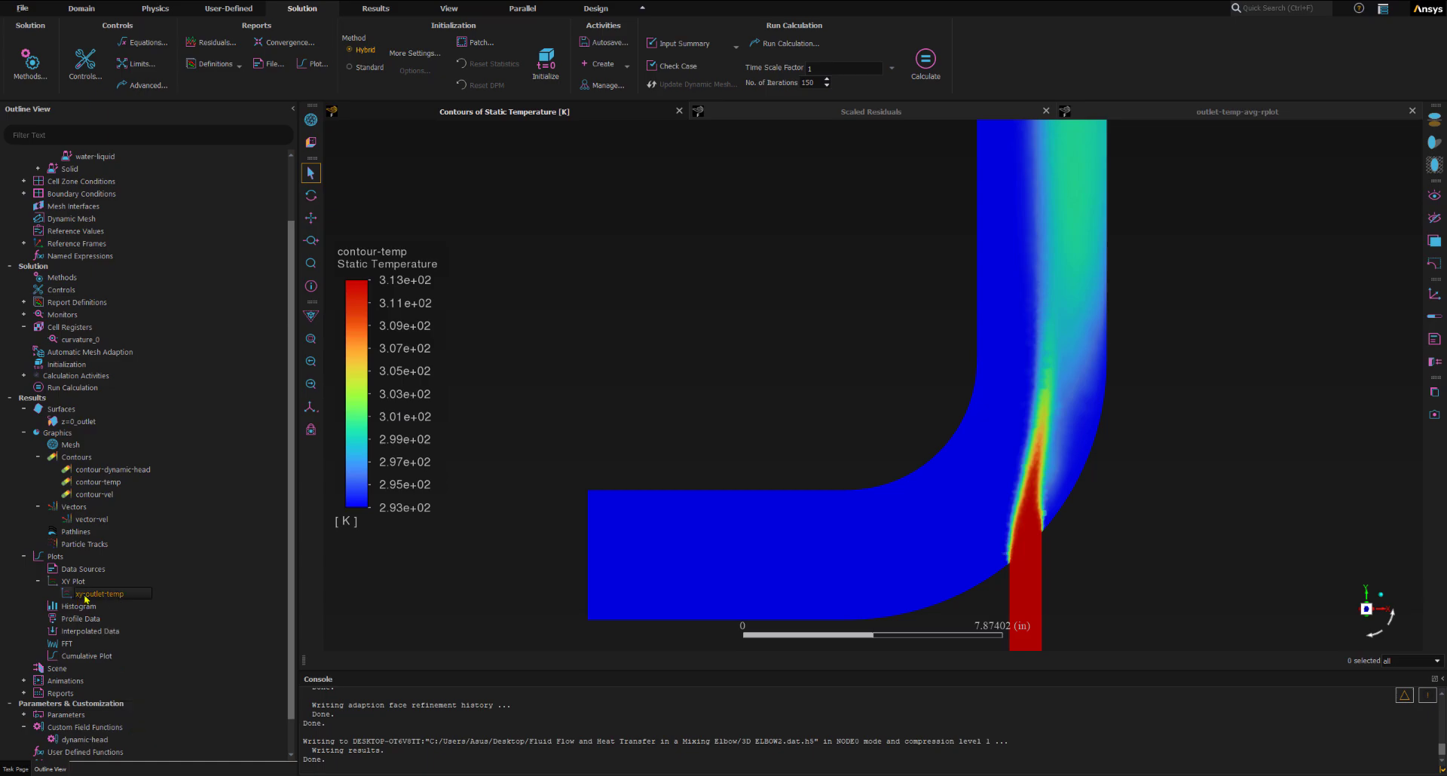
right_click(86, 598)
click(104, 604)
right_click(129, 602)
click(136, 605)
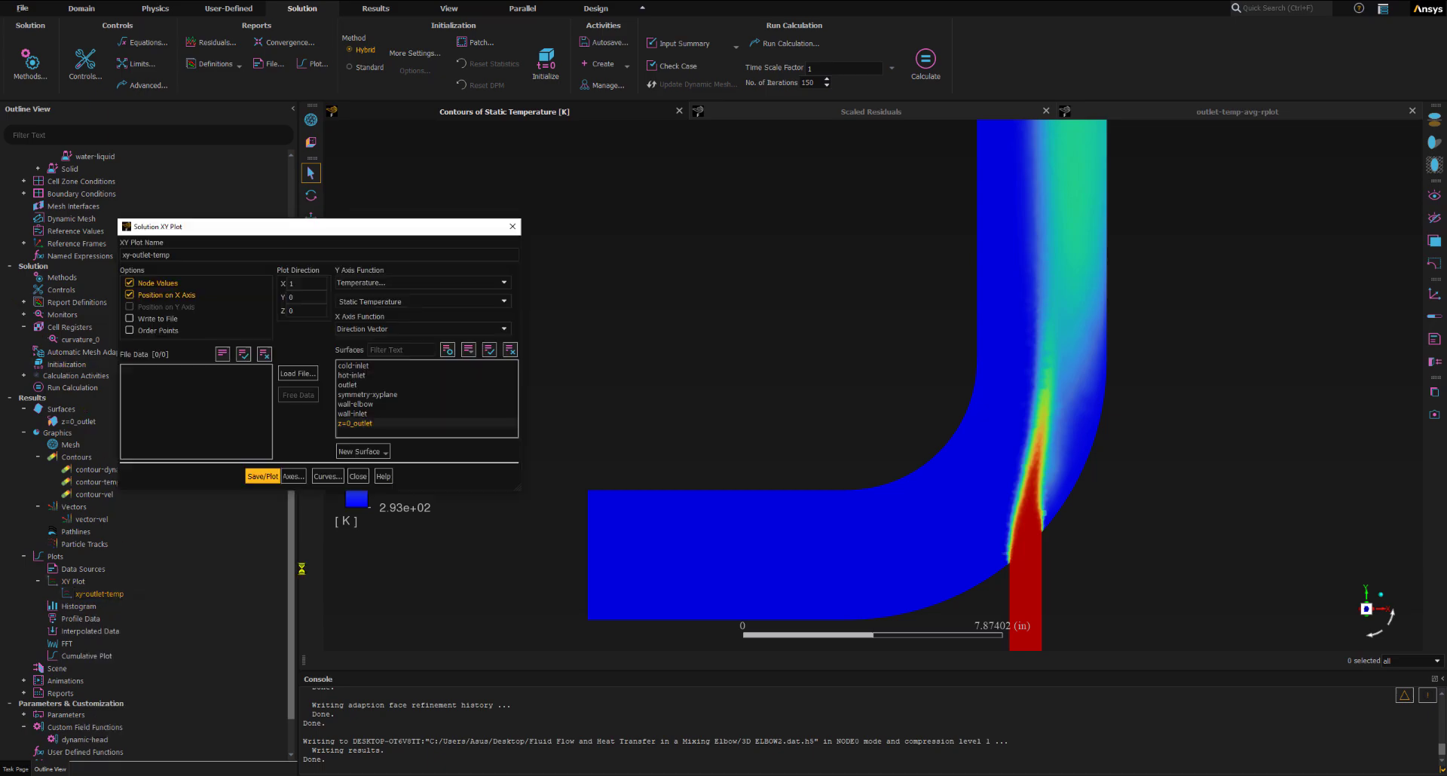
click(259, 476)
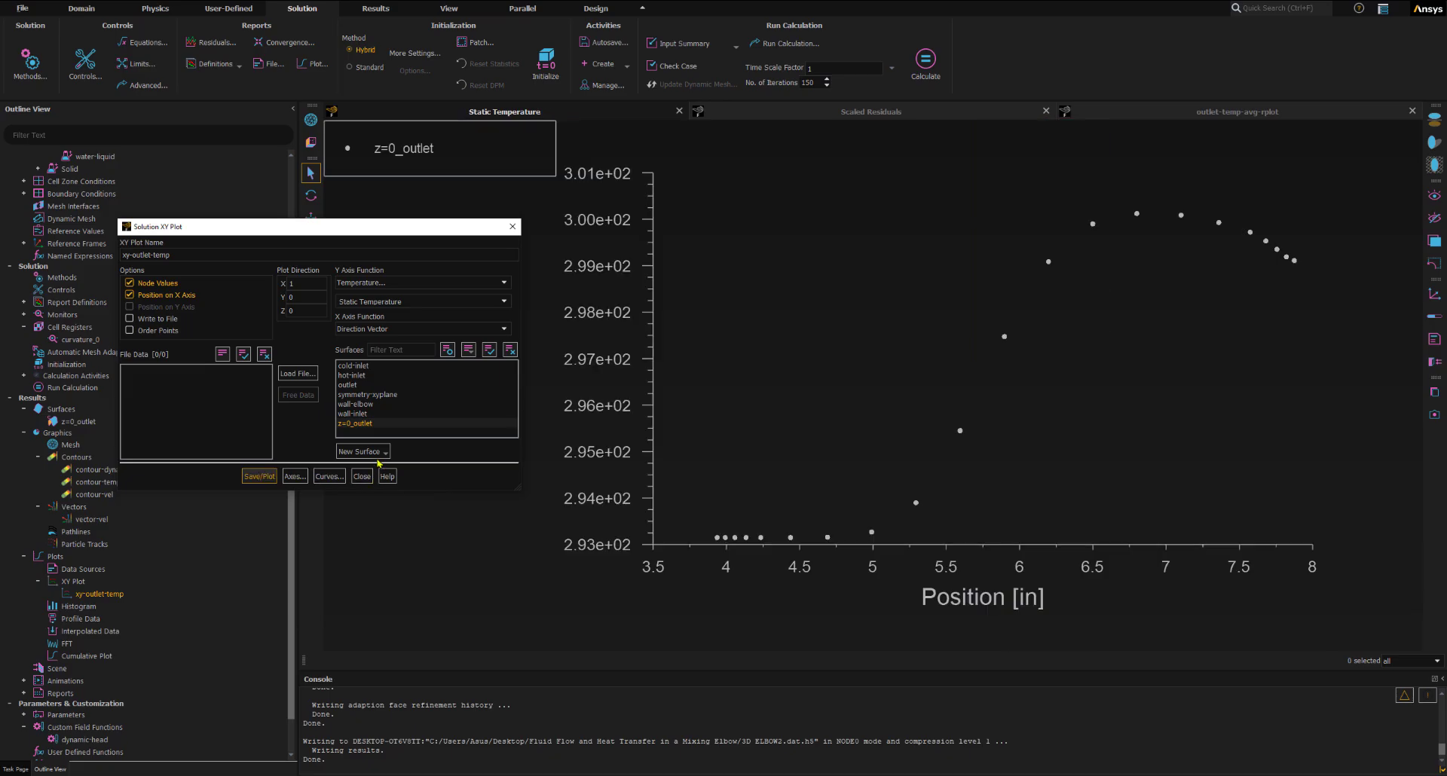
drag(407, 232, 353, 241)
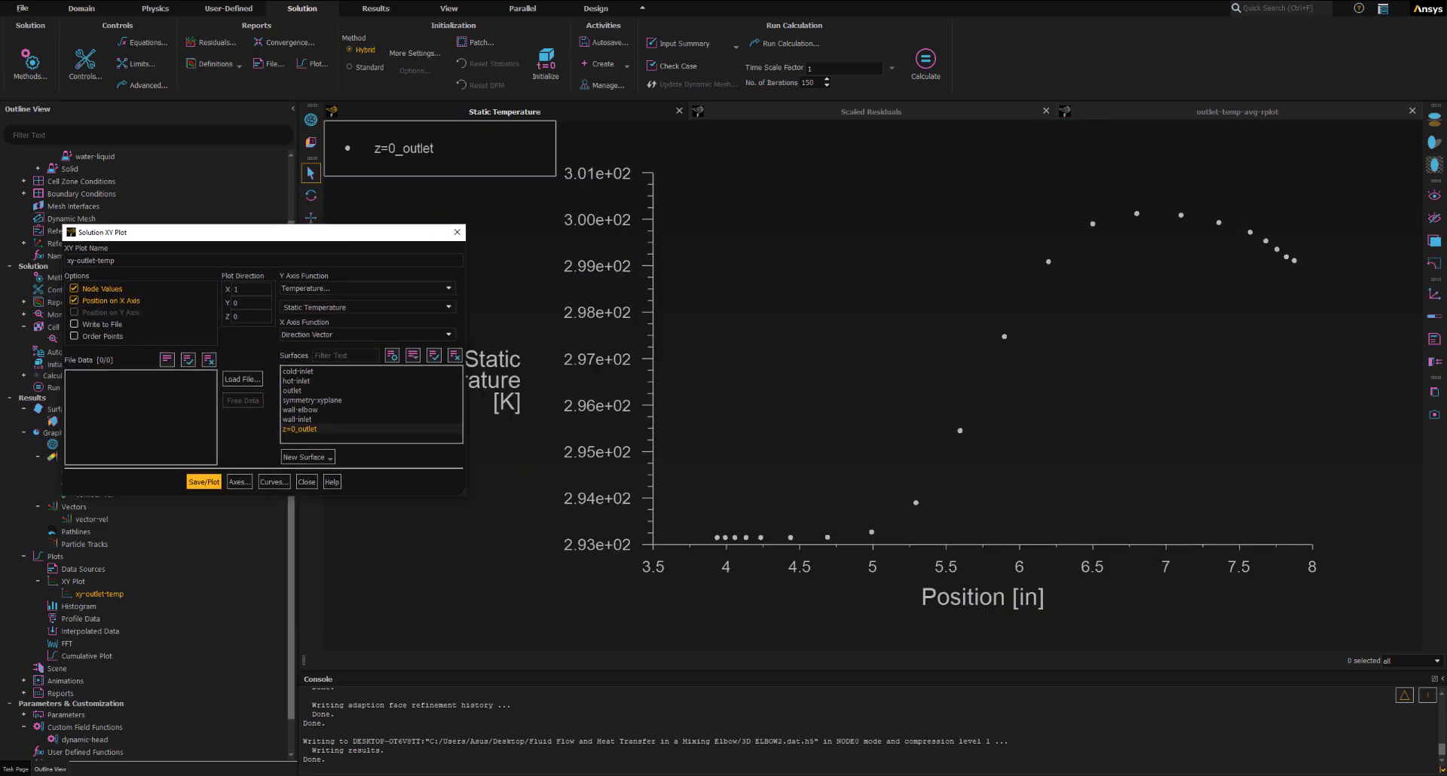
click(375, 9)
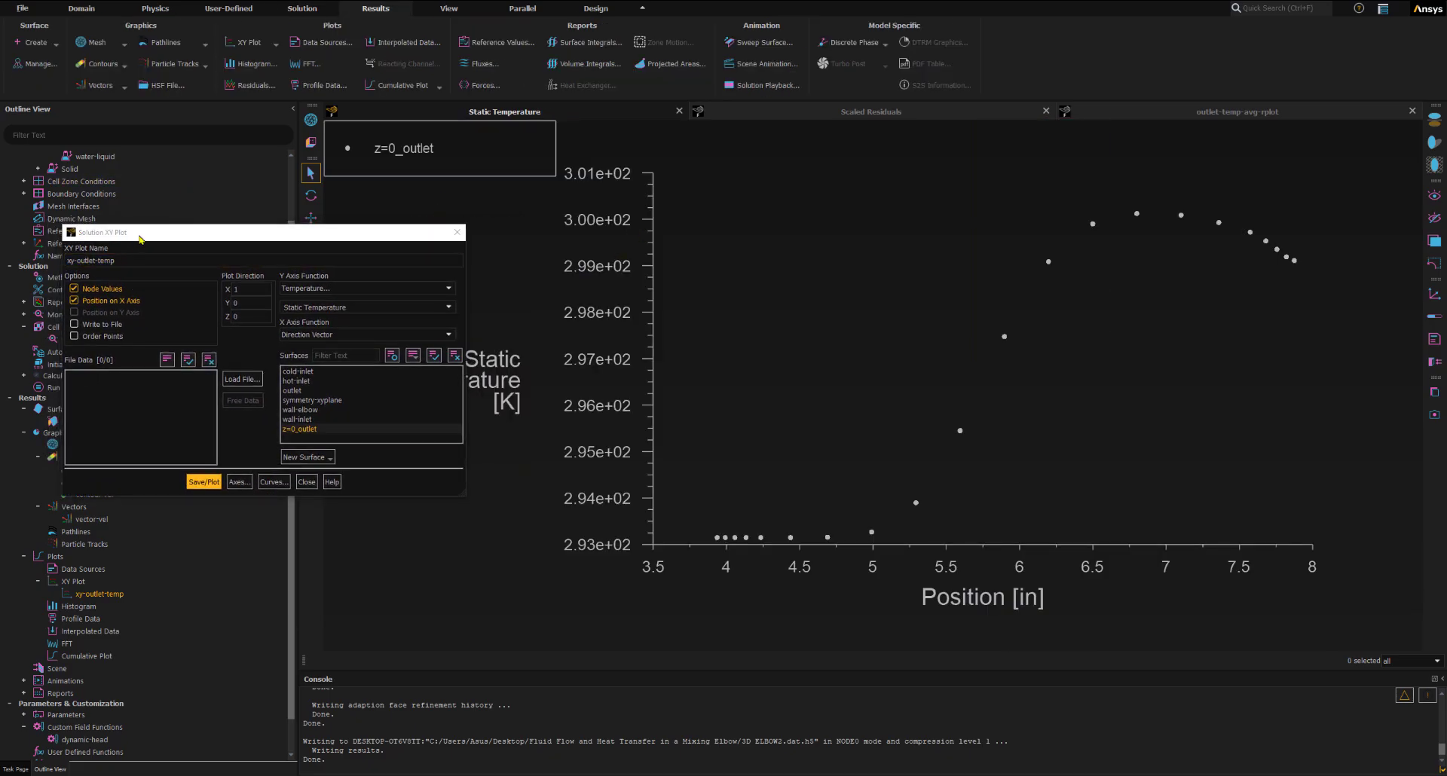
drag(140, 237, 174, 261)
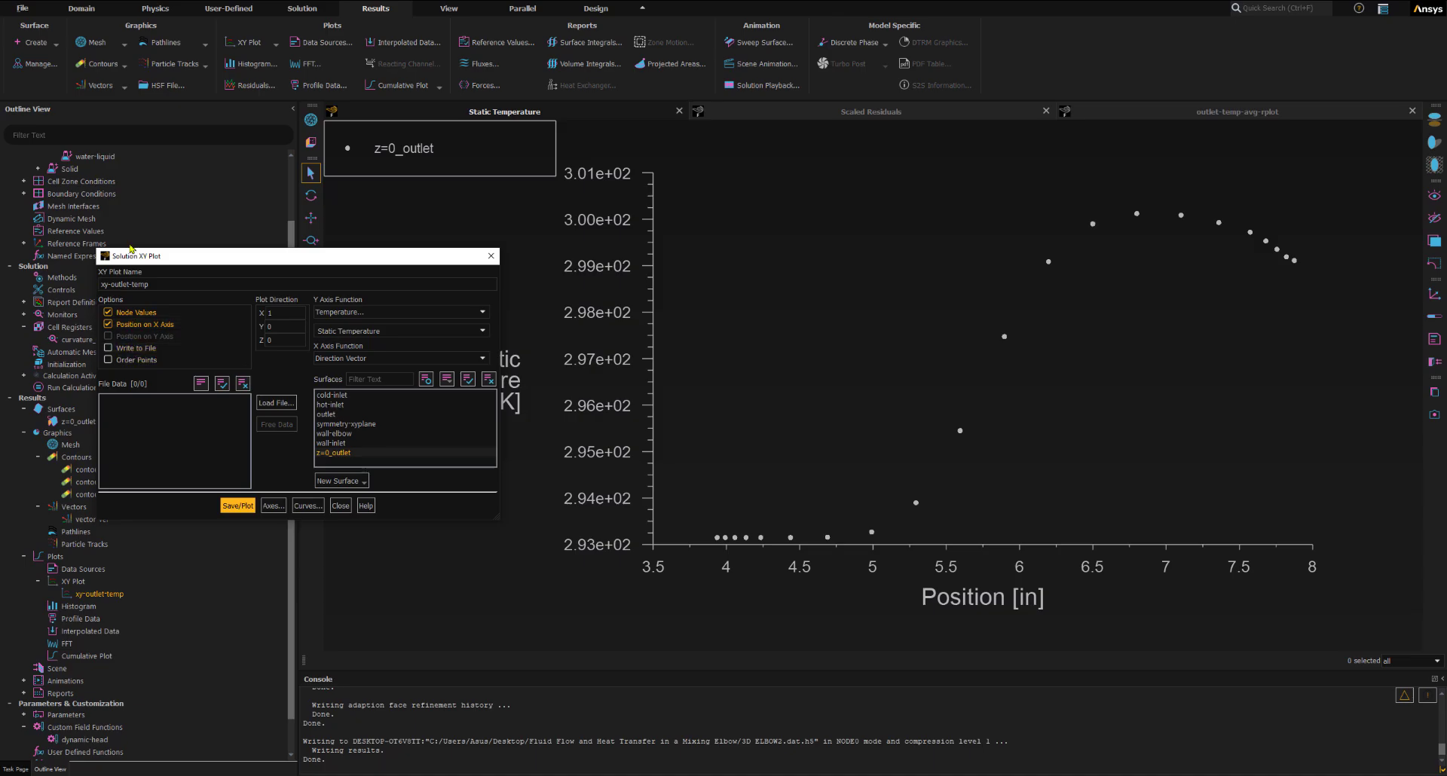
click(108, 348)
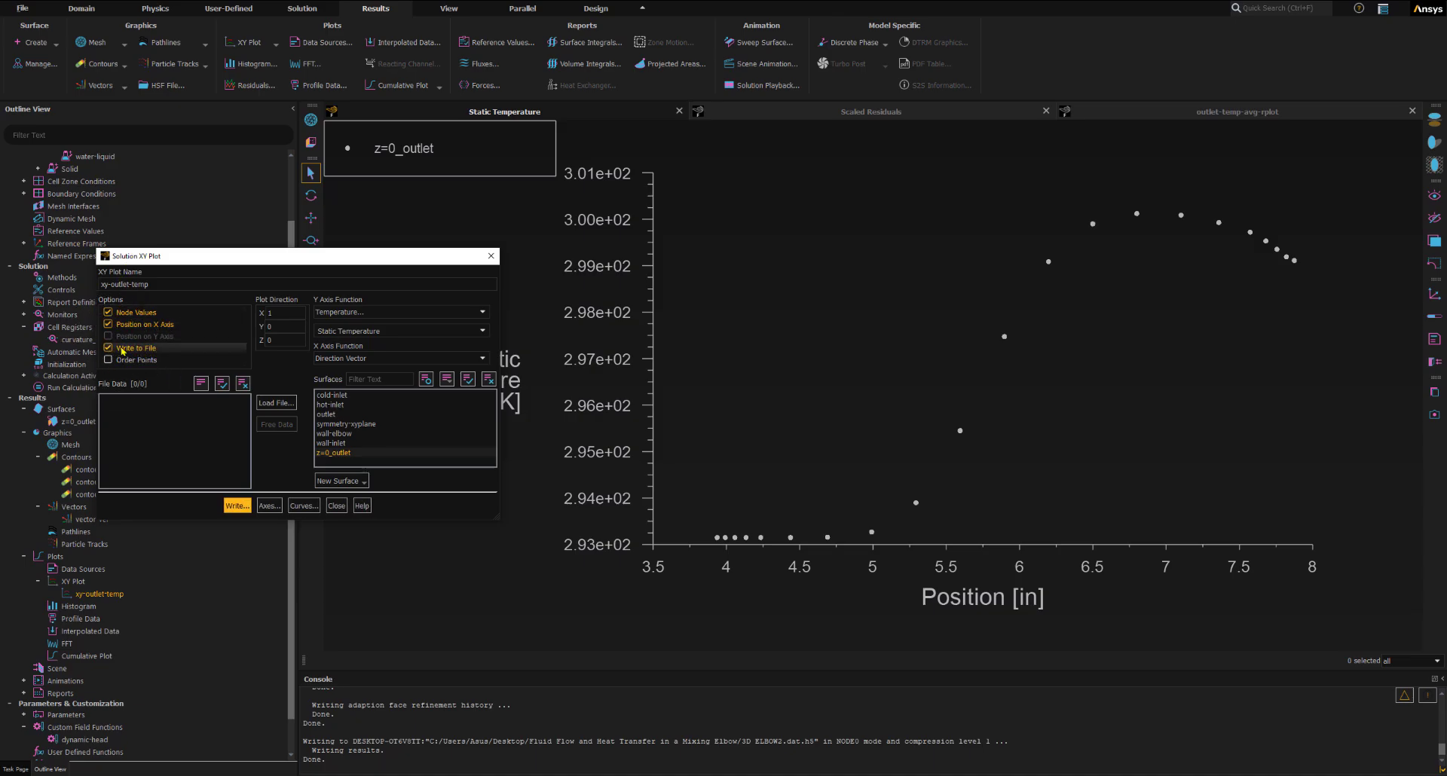
click(236, 505)
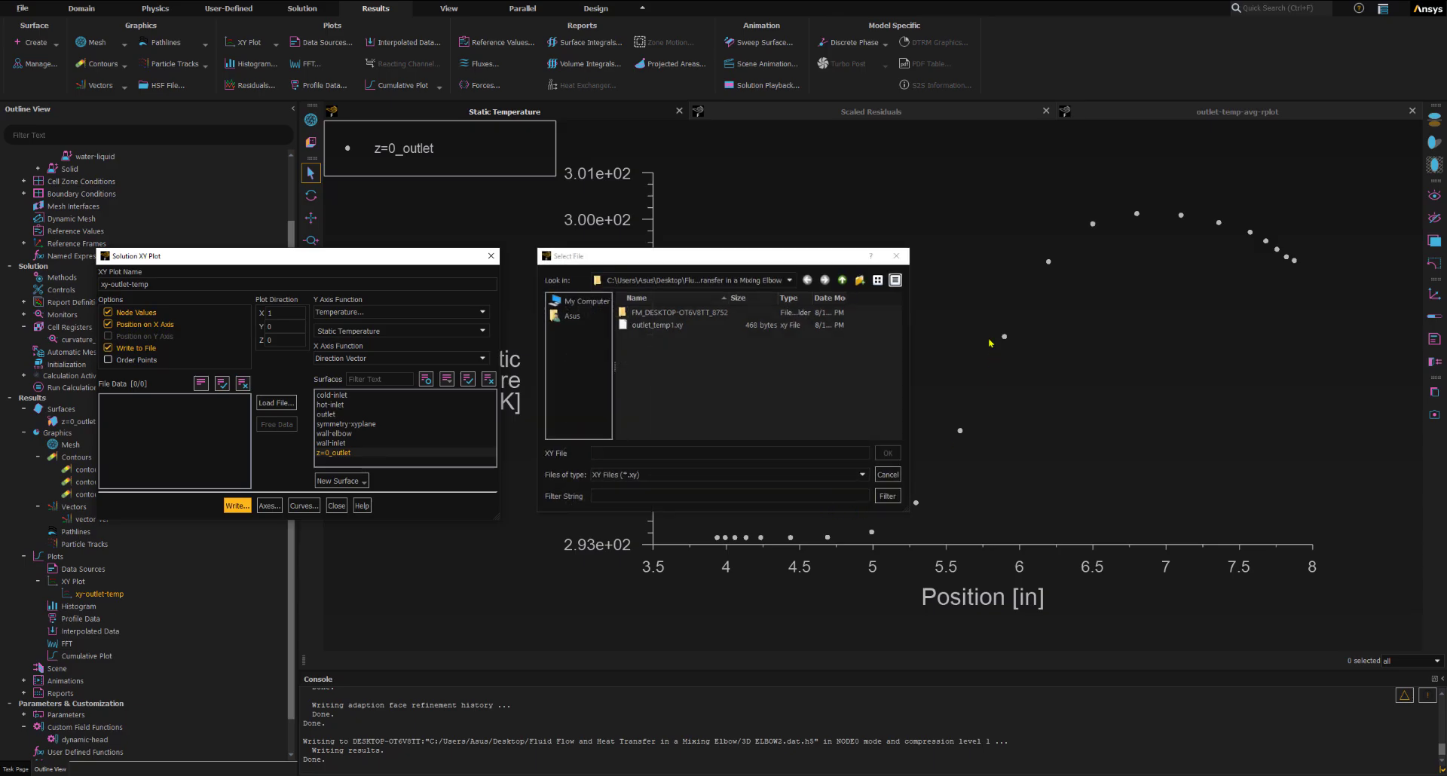
drag(740, 258, 682, 256)
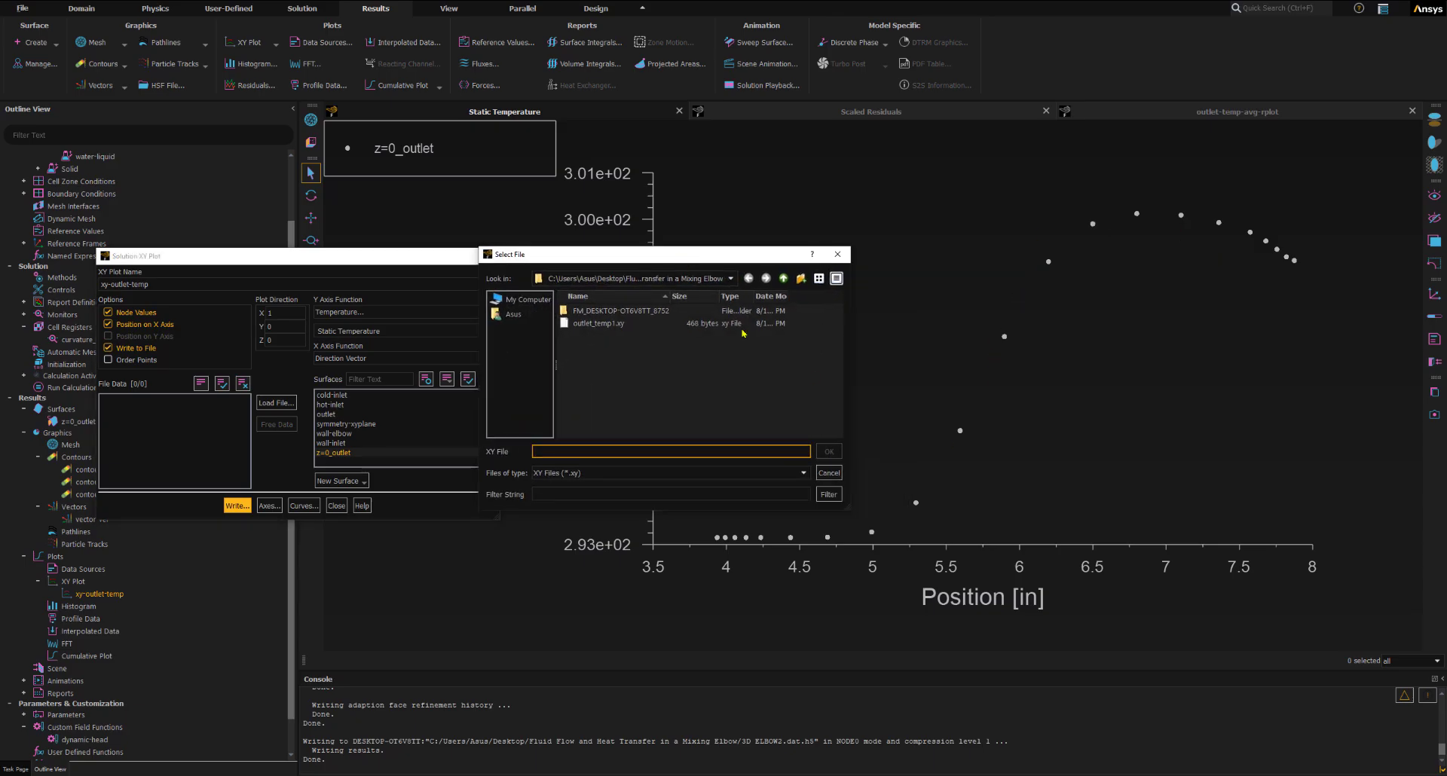
click(829, 473)
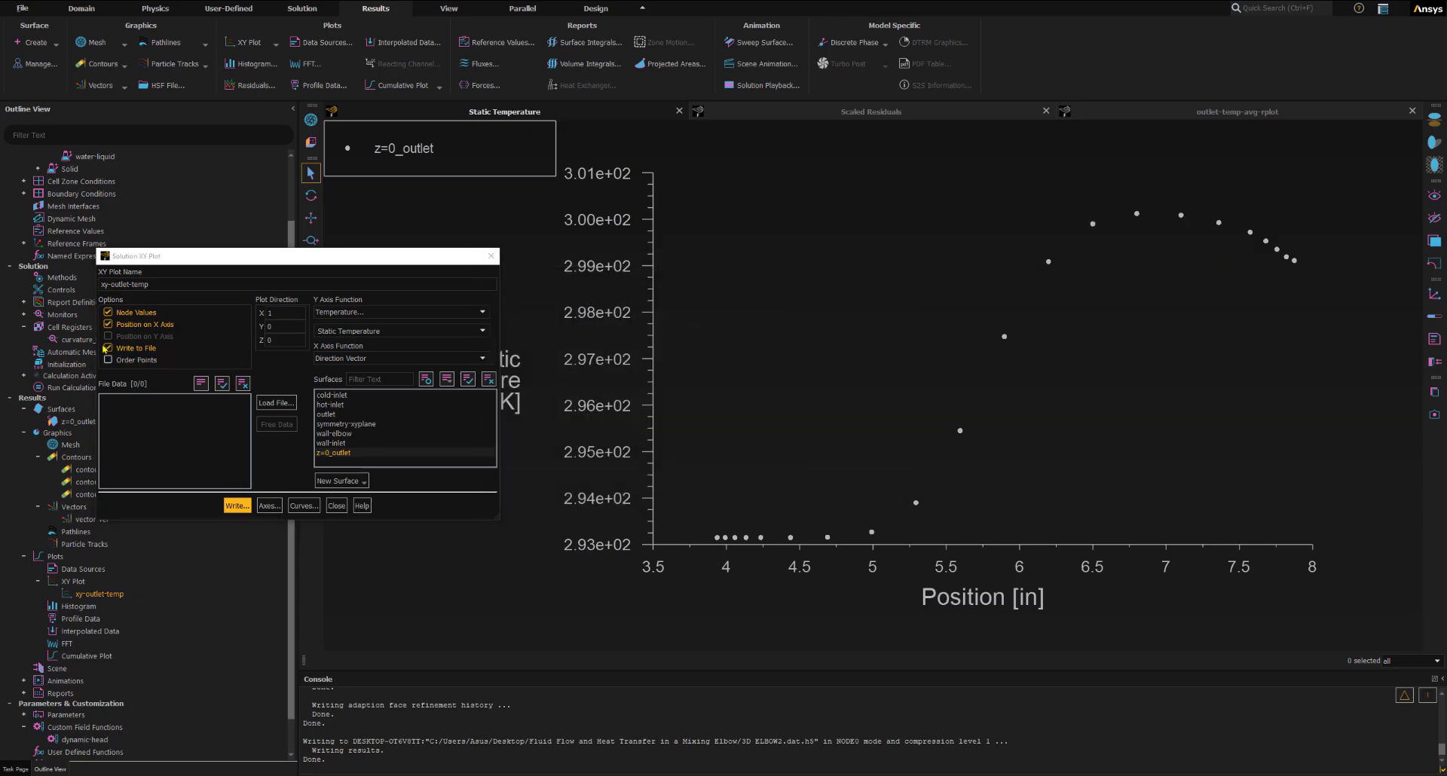
click(108, 349)
click(237, 506)
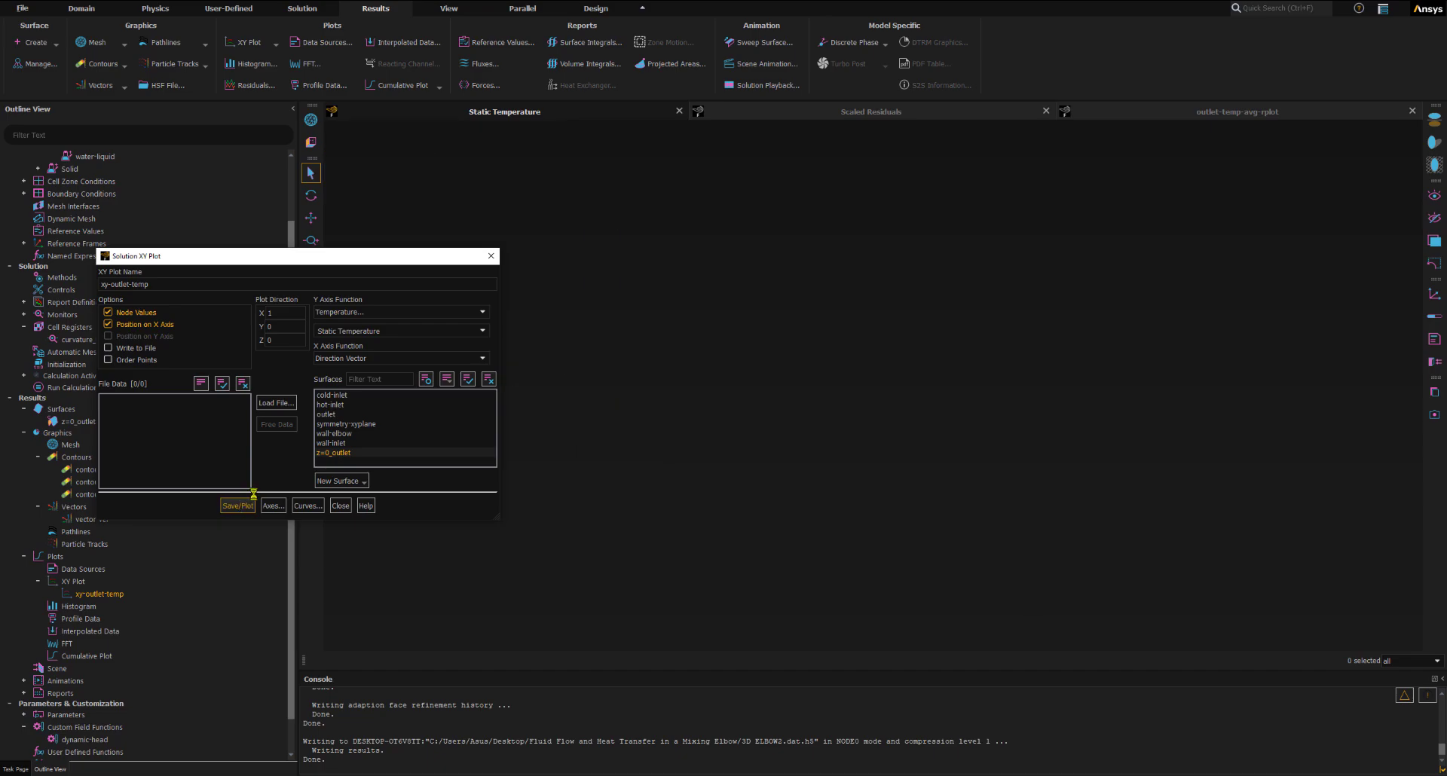
Write the xy-outlet-temp plot data to the file outlet_temp2.xy, turn off Write to File, and close the XY plot settings
click(107, 348)
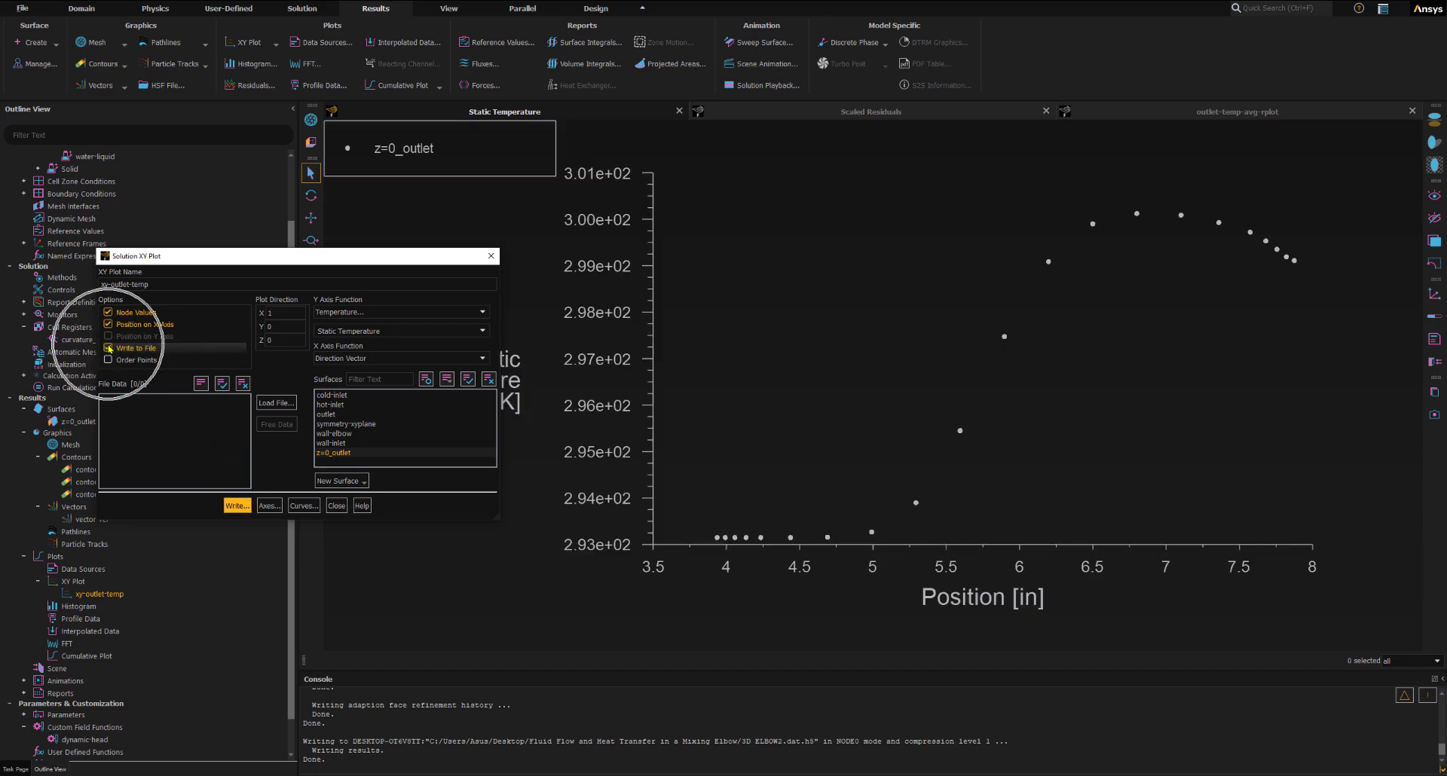
click(238, 508)
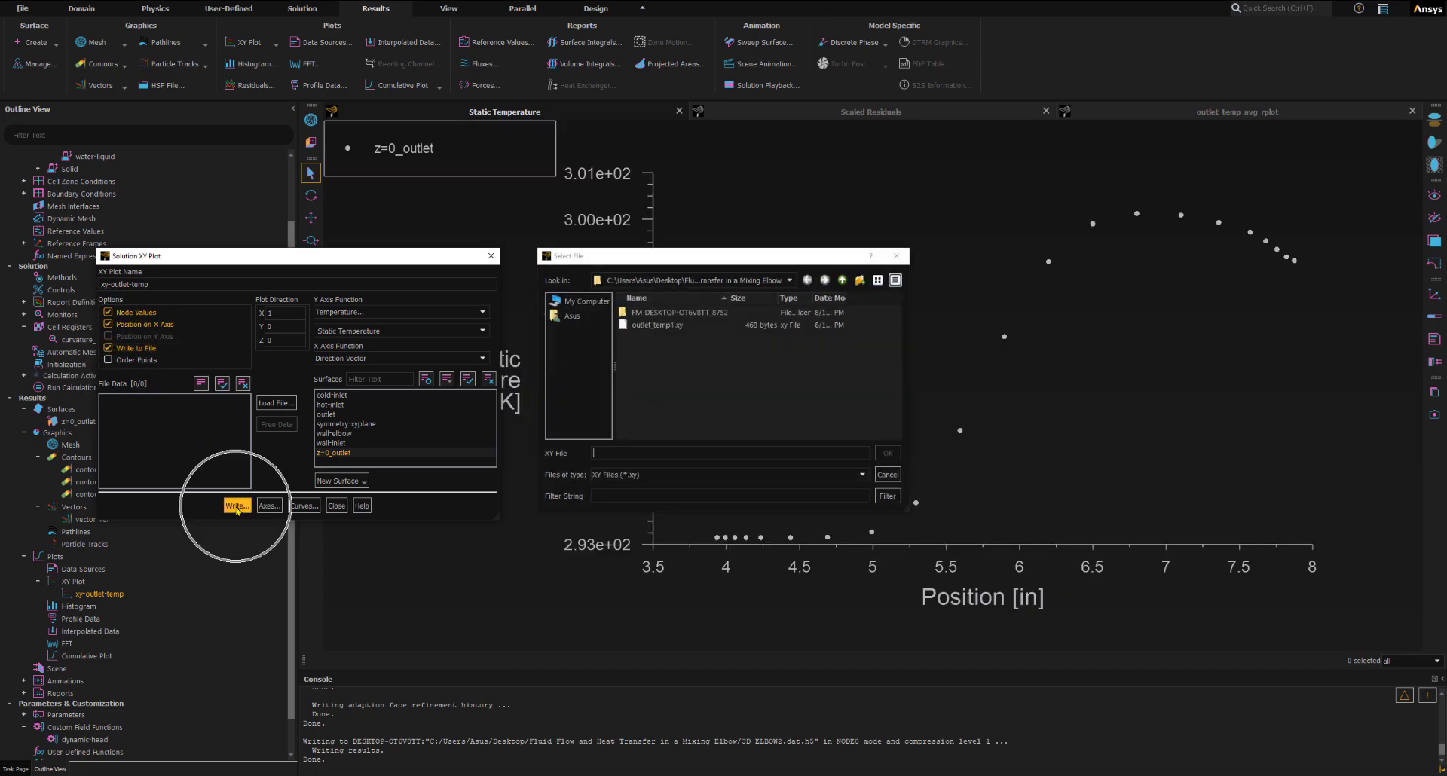
drag(673, 262, 499, 256)
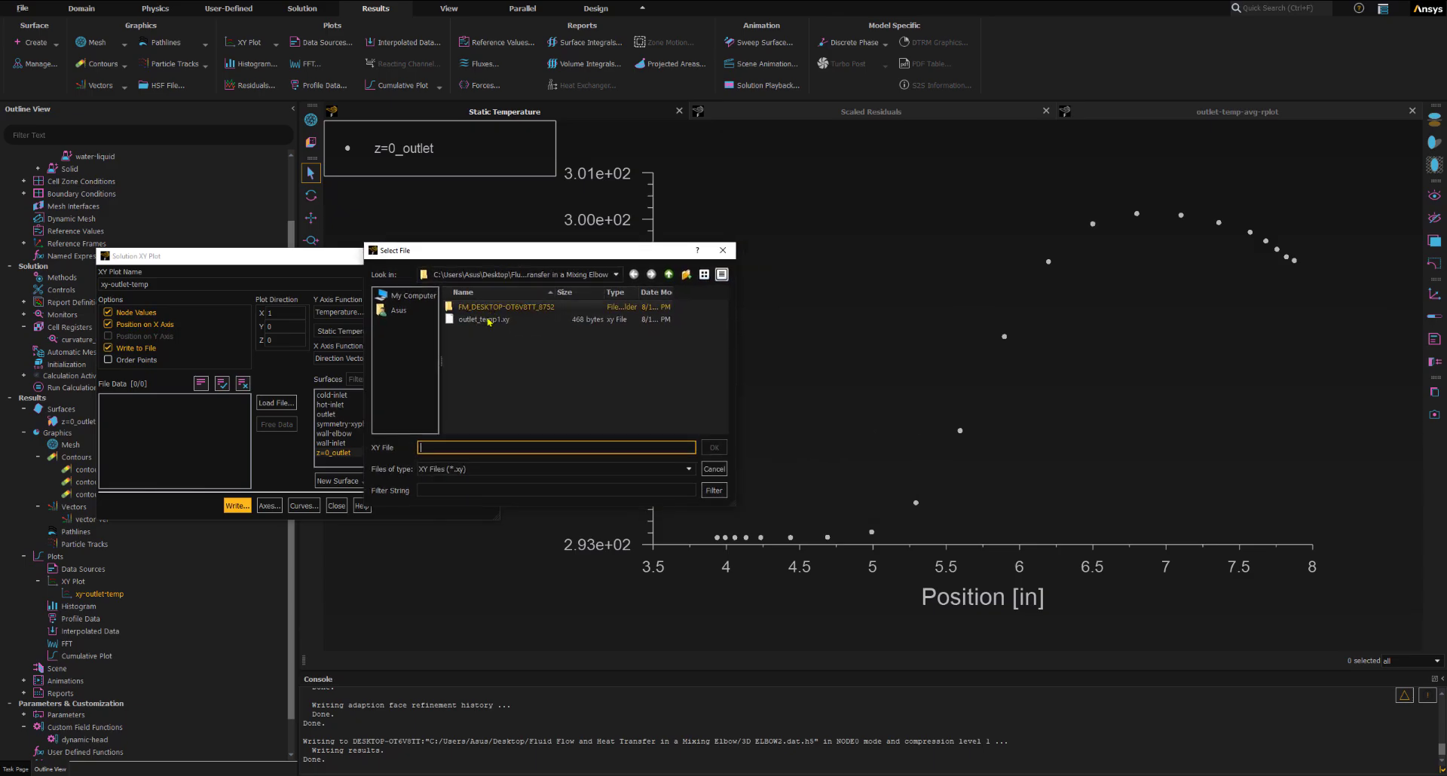
click(482, 321)
click(459, 447)
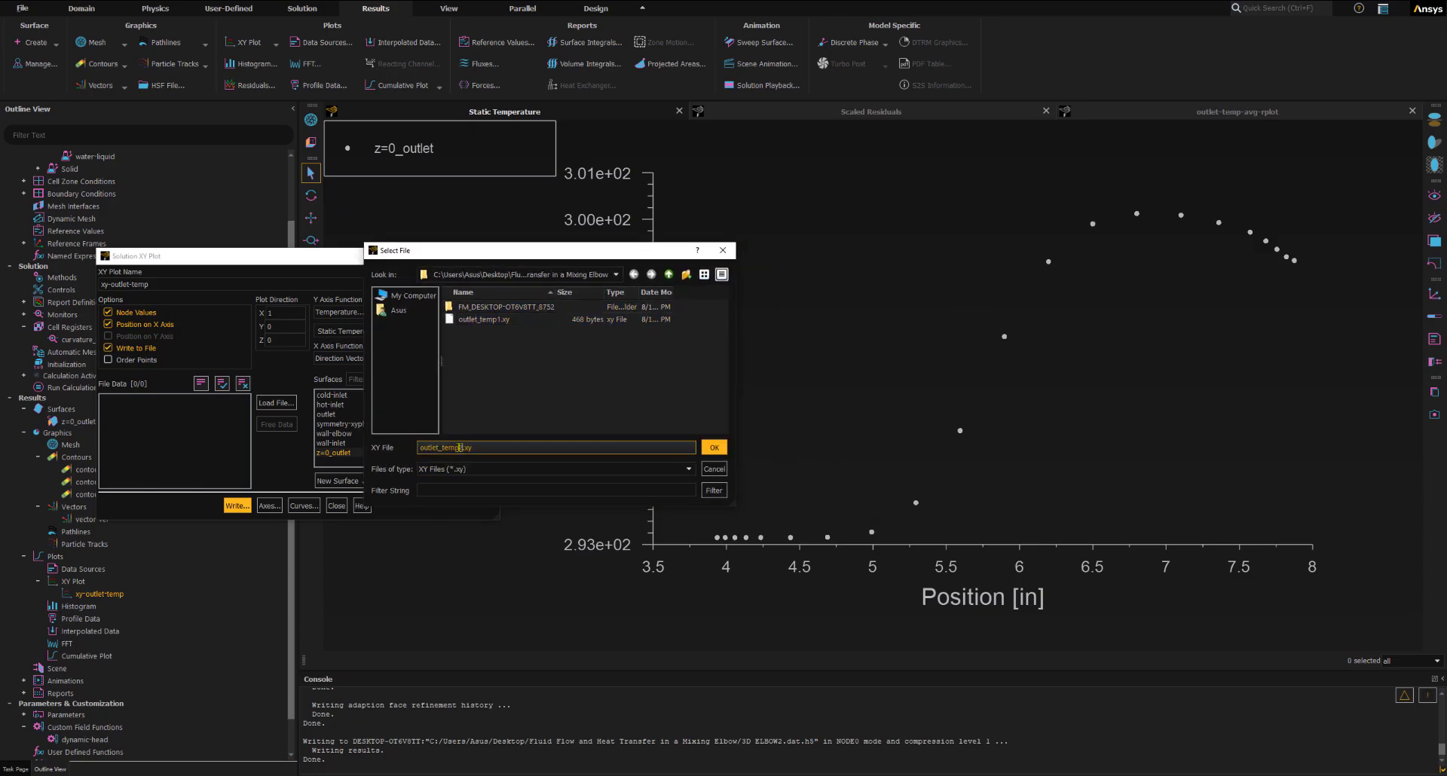
key(Delete)
text(2)
click(715, 448)
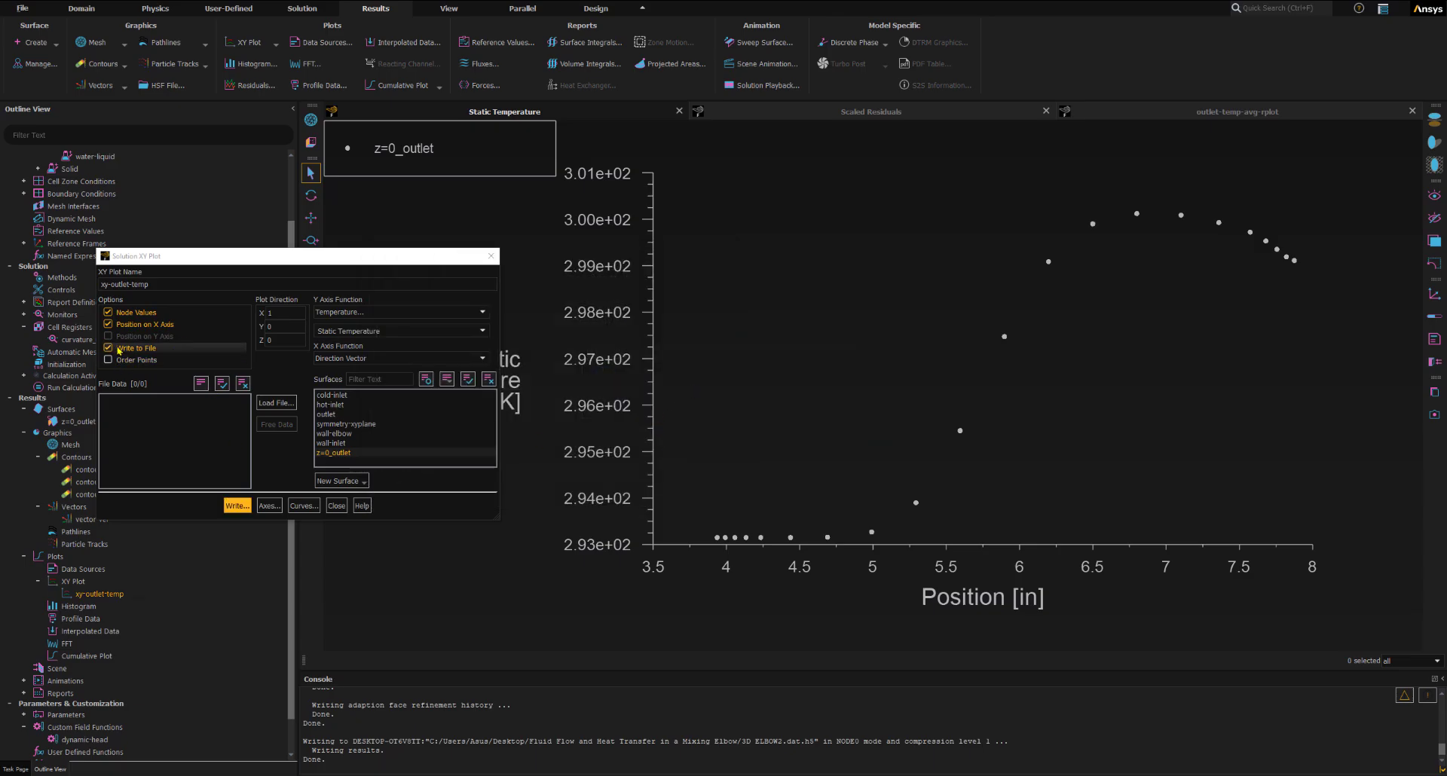
click(135, 348)
click(345, 508)
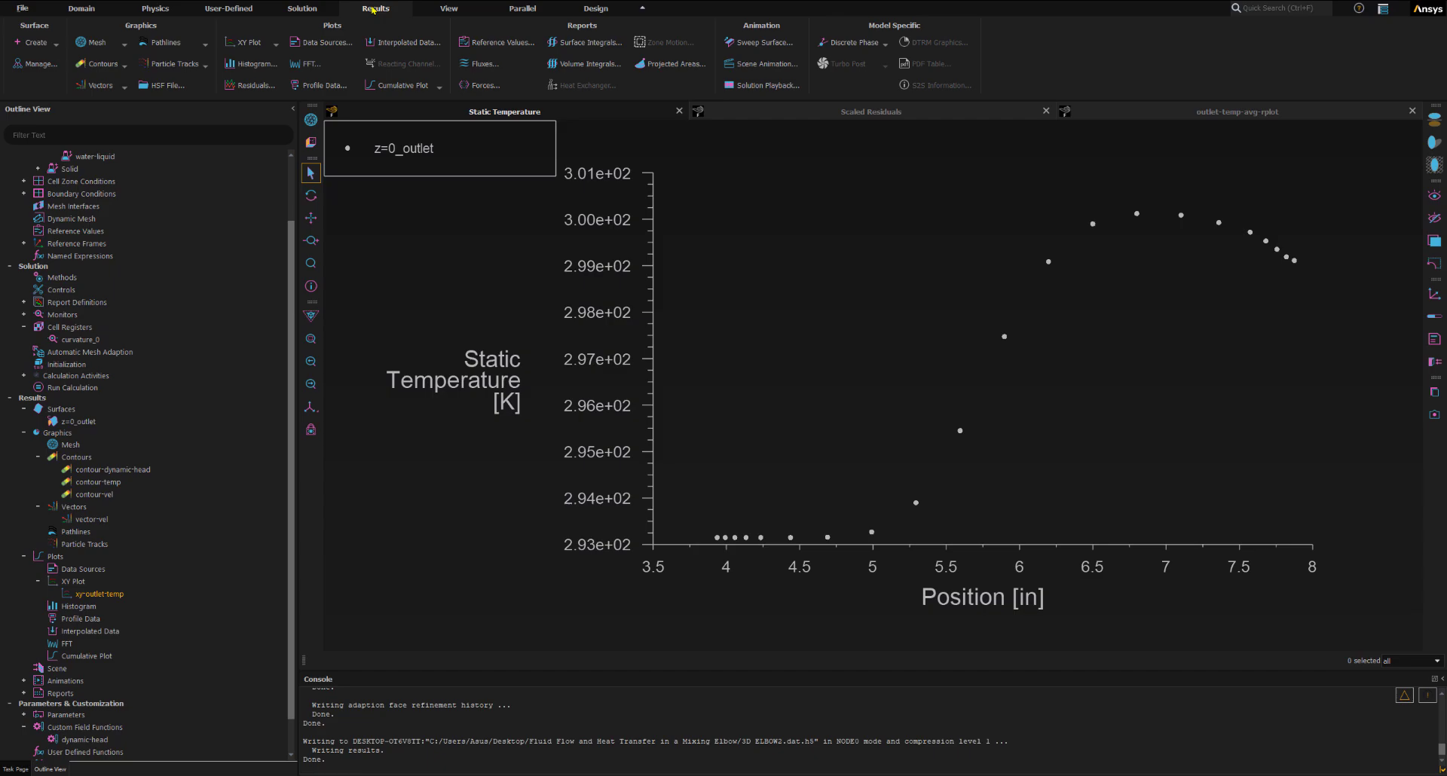
Load outlet_temp1.xy and outlet_temp2.xy together as data sources for a comparison plot
key(ctrl)
key(ctrl)
click(328, 43)
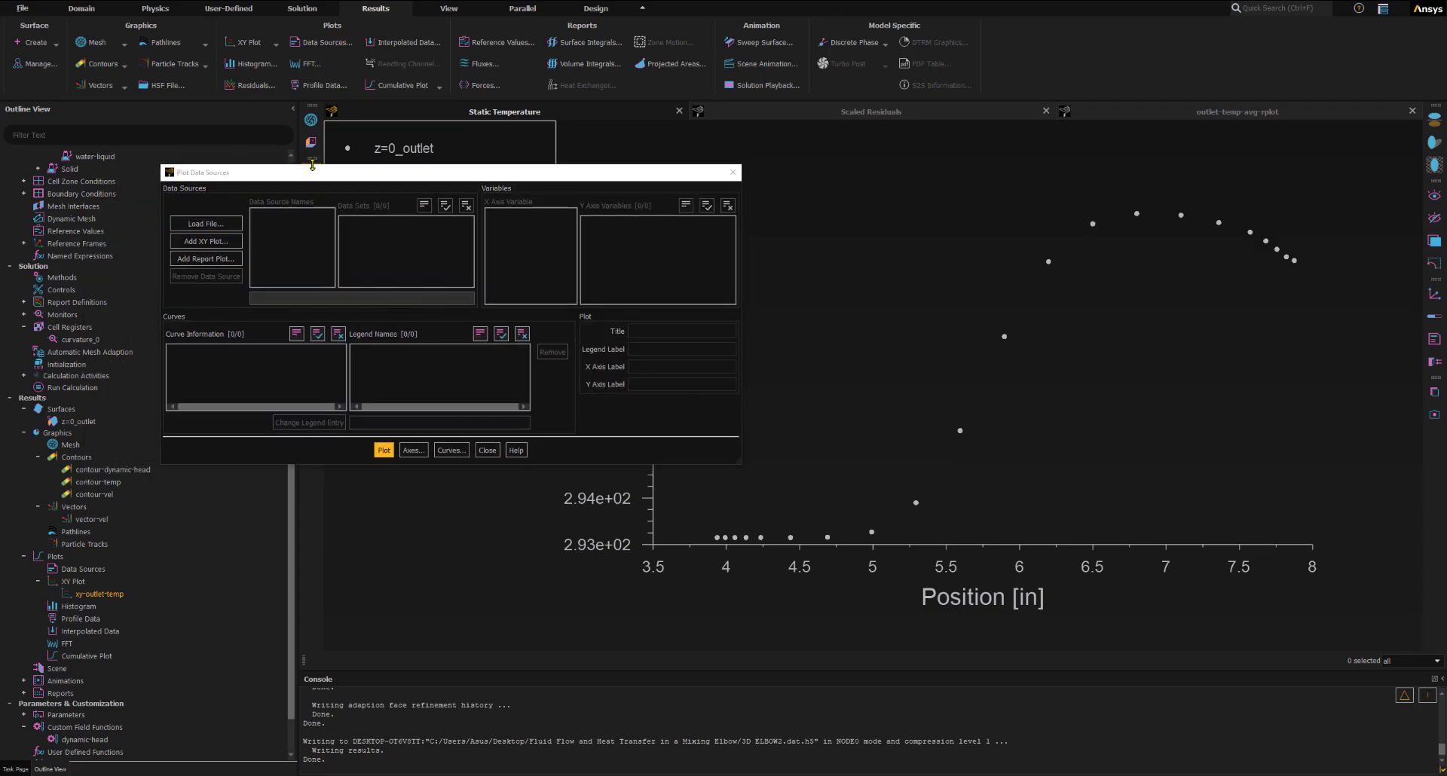
click(201, 225)
click(201, 225)
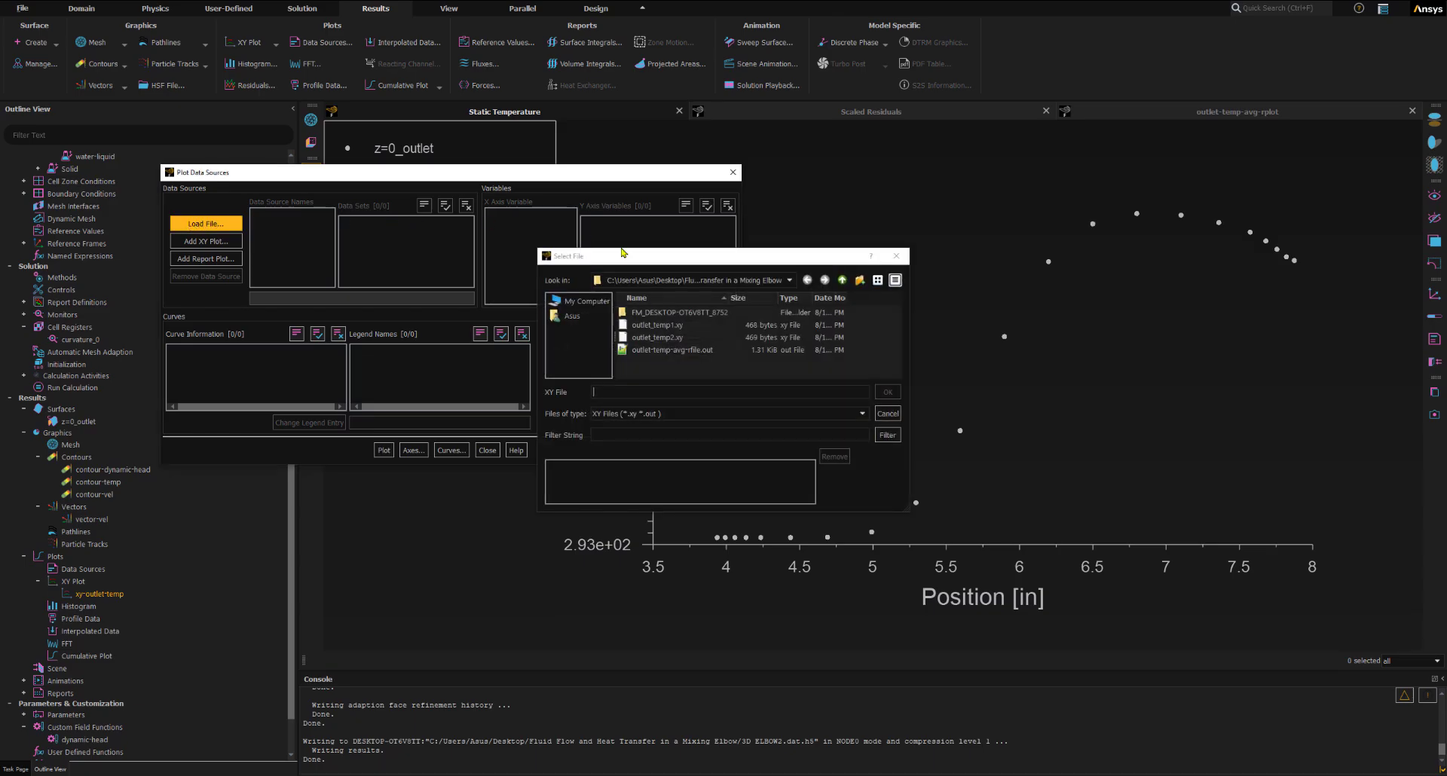
click(635, 327)
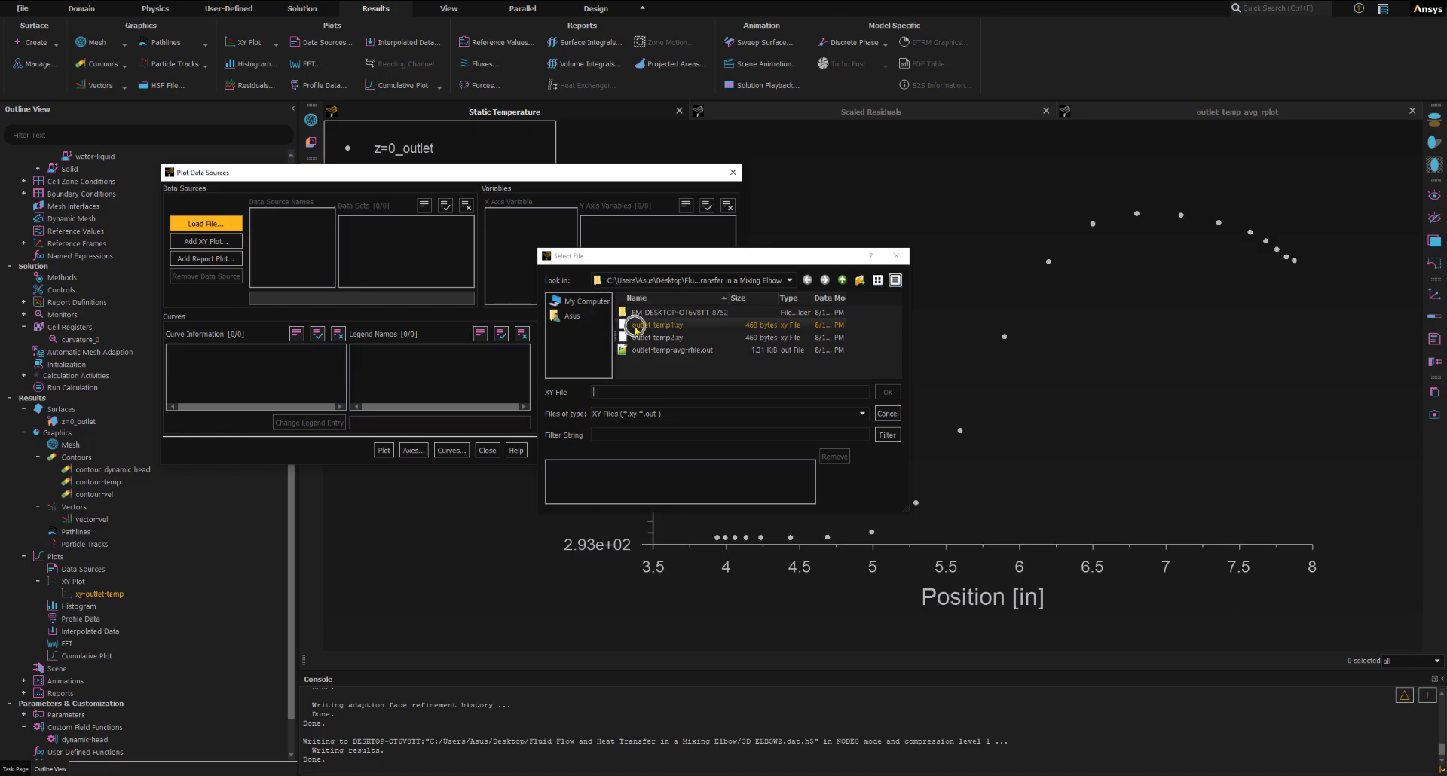
click(646, 338)
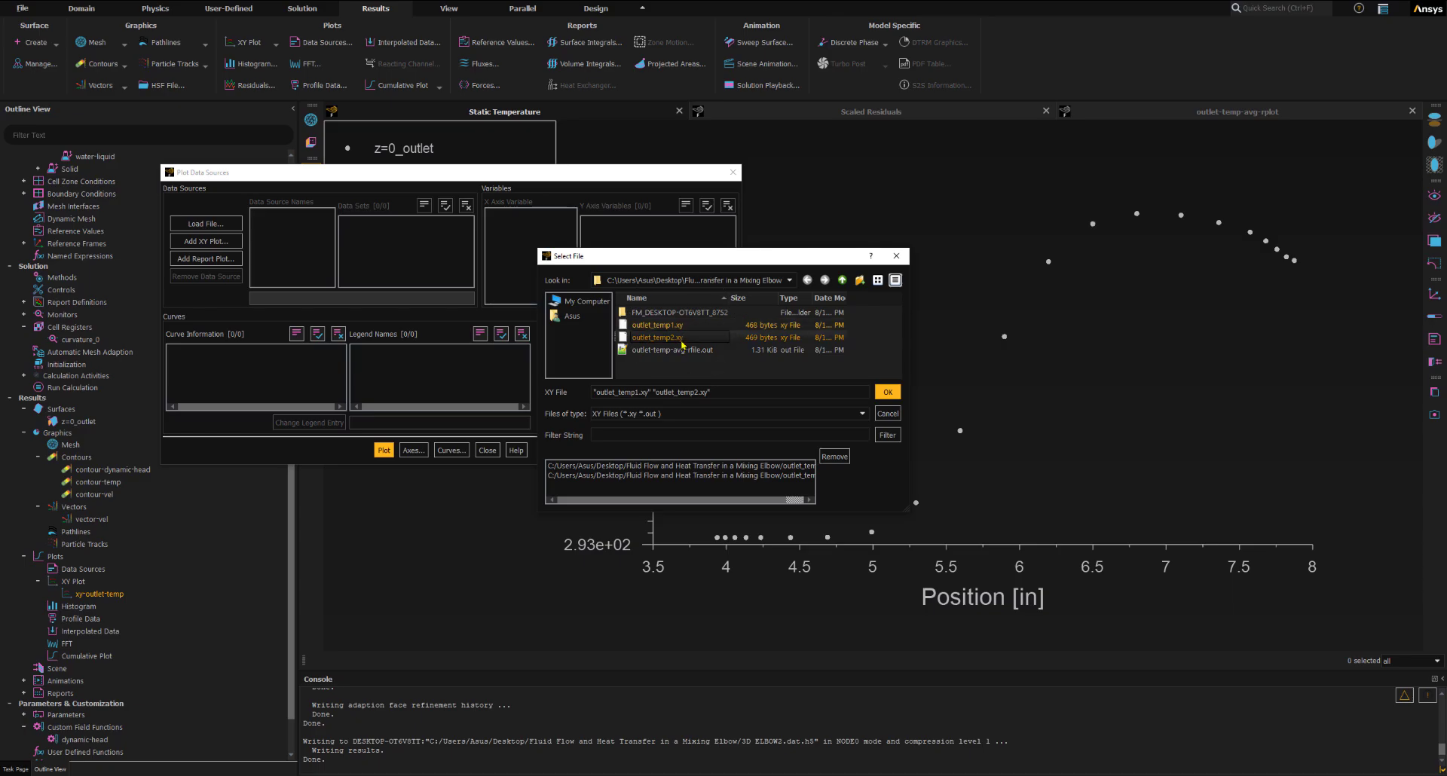
click(887, 392)
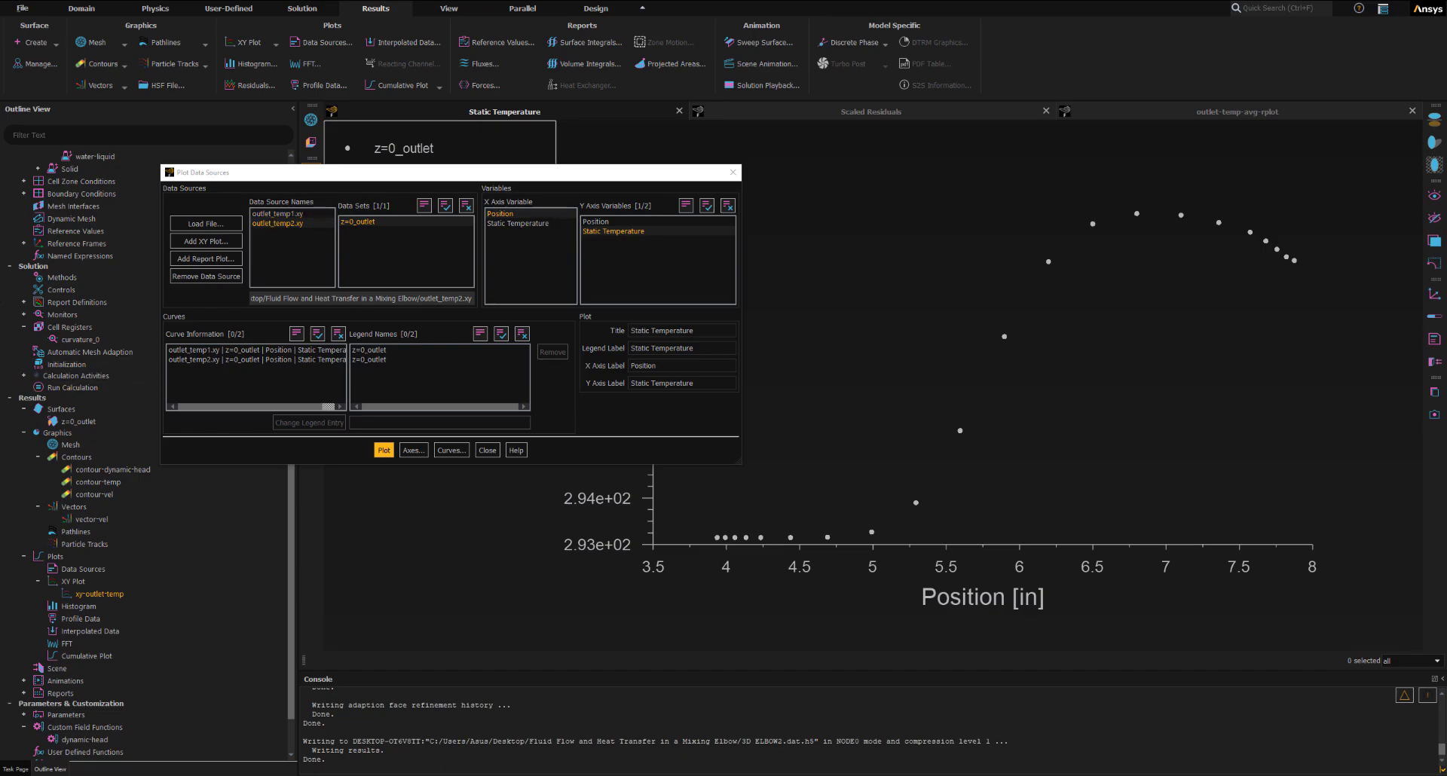
Change the legend entry of the outlet_temp1.xy curve to Before Adaption
click(227, 351)
click(193, 351)
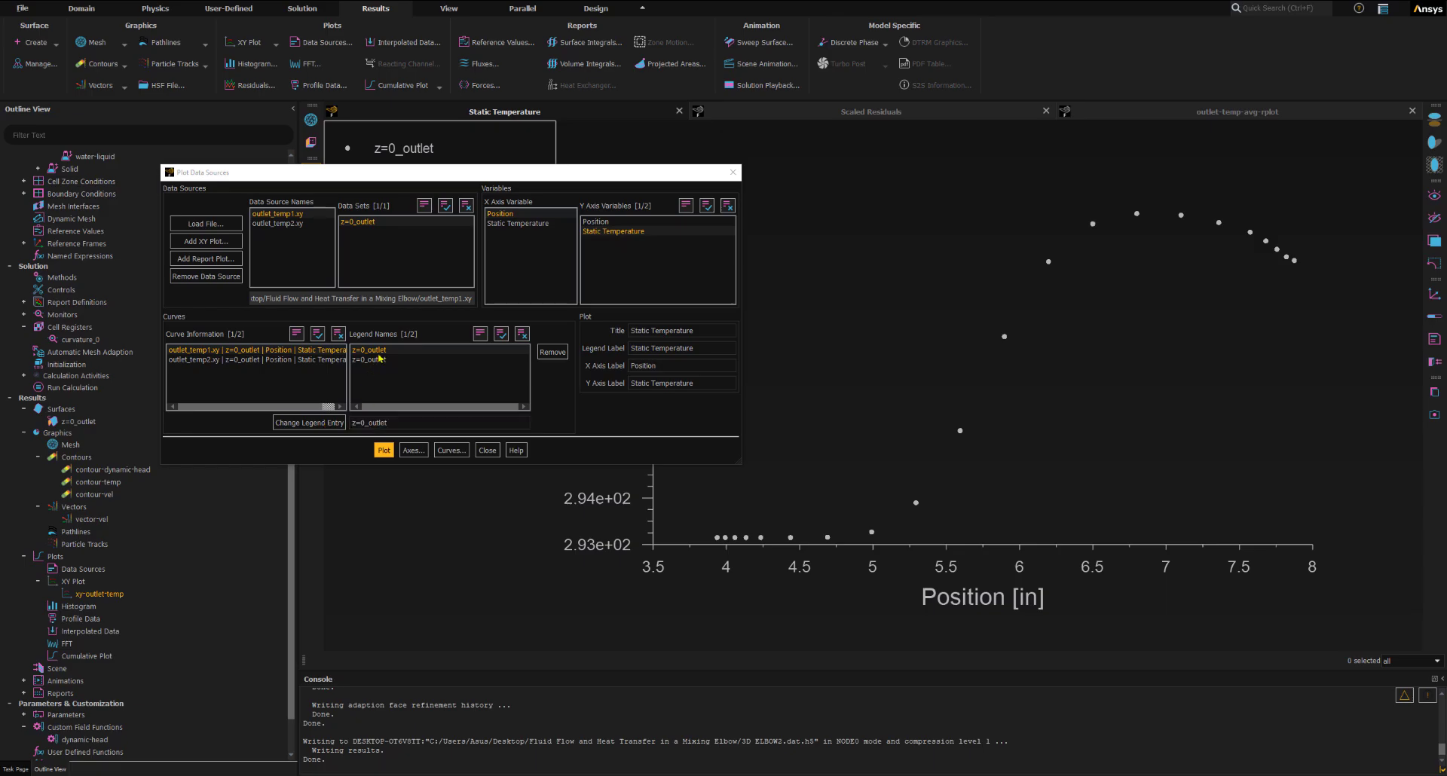
click(372, 425)
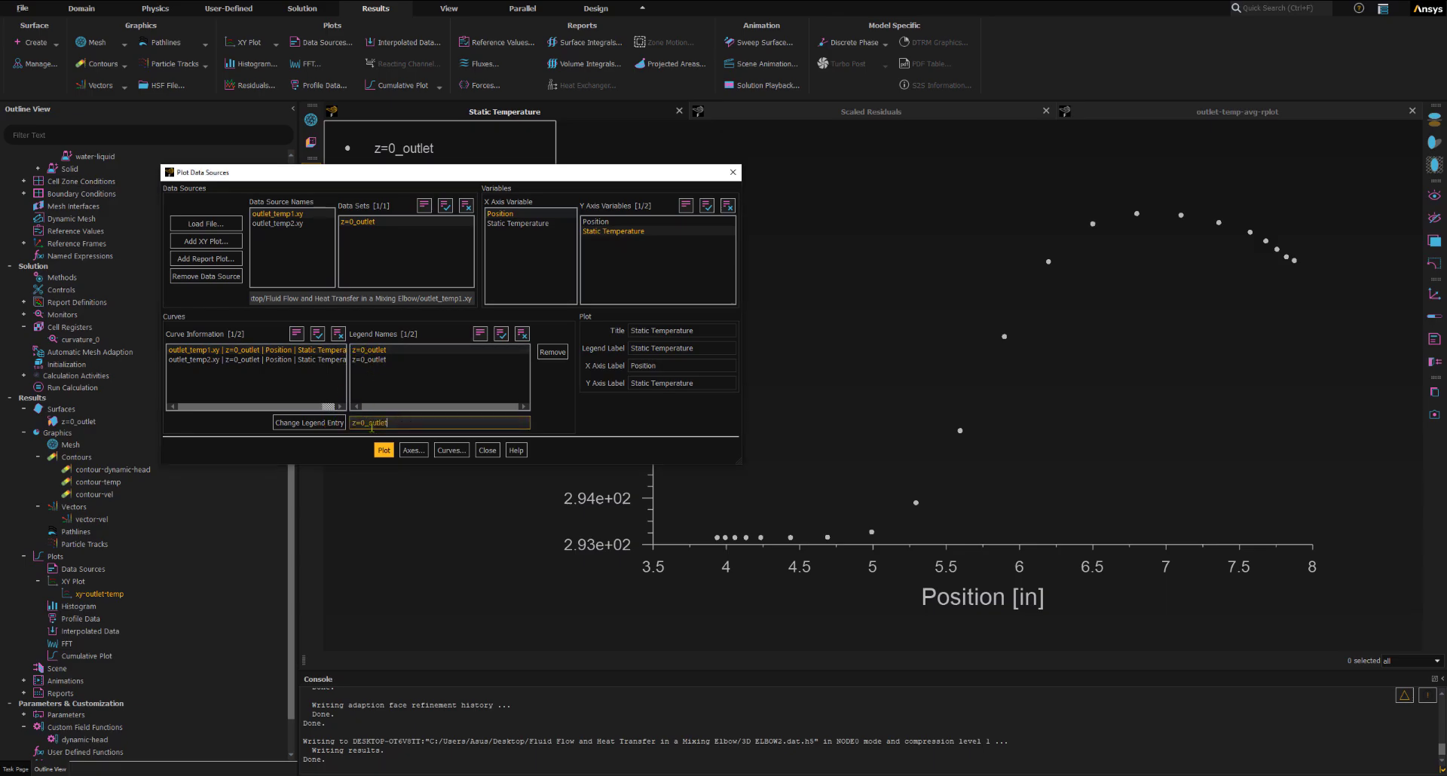
drag(389, 423, 335, 424)
text(Before Adaption)
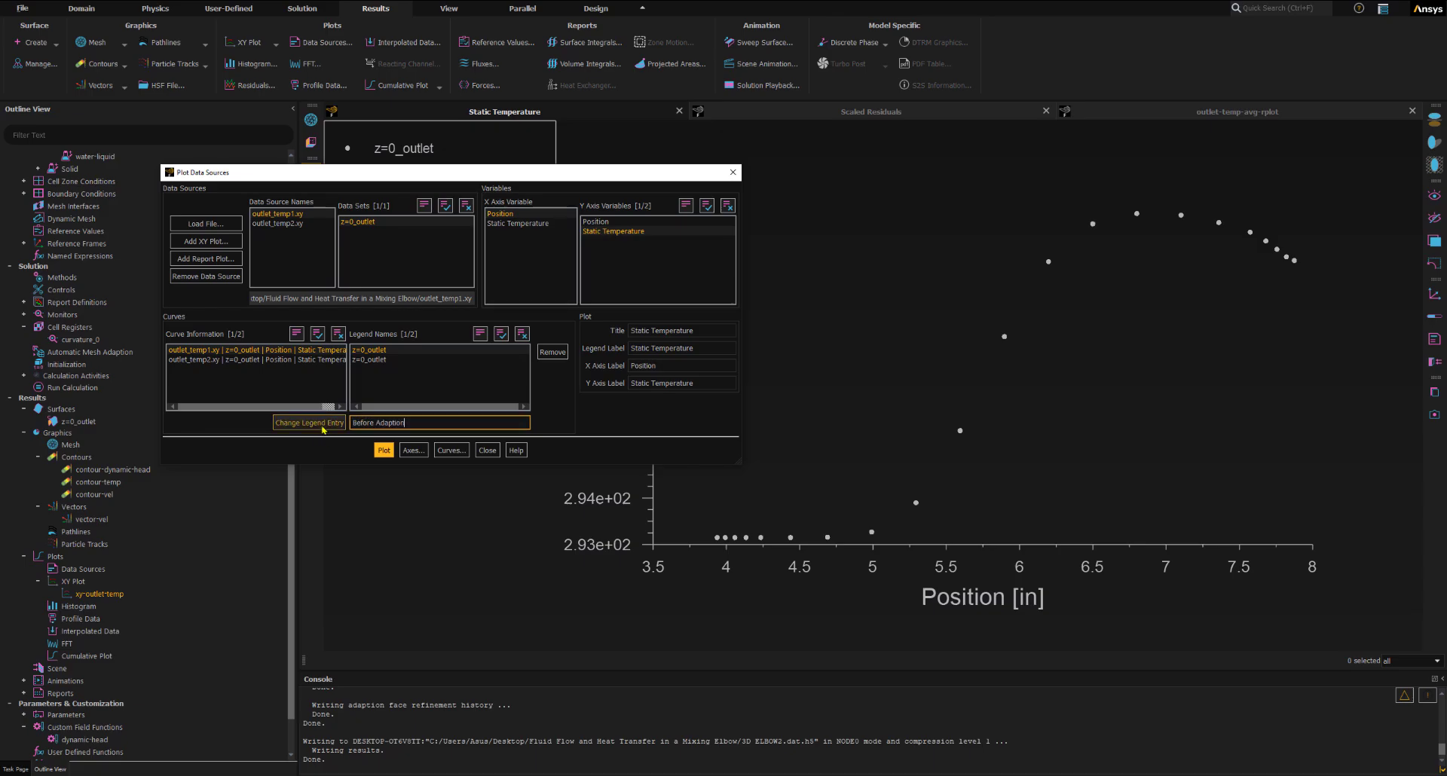
click(281, 422)
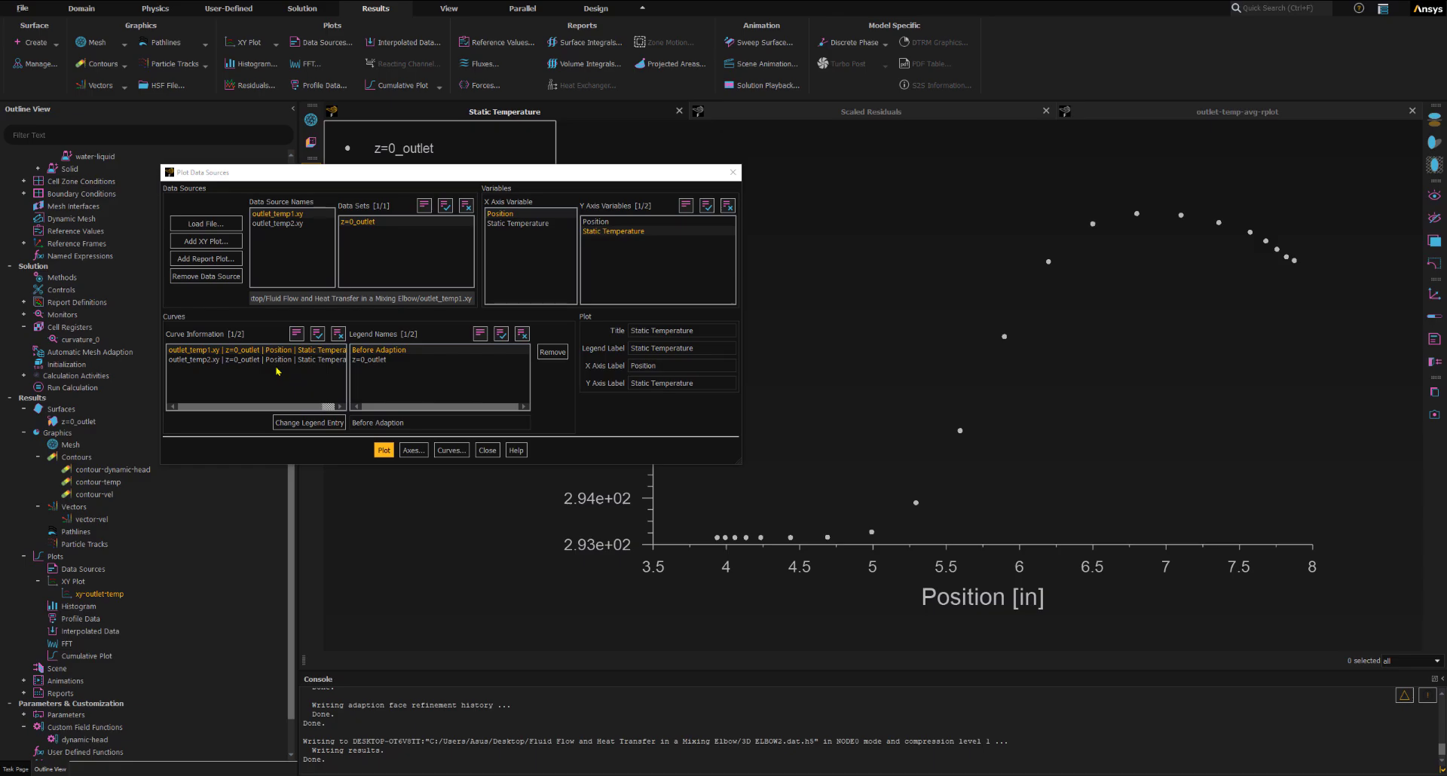
Change the legend entry of the outlet_temp2.xy curve to Adapted Mesh
click(195, 359)
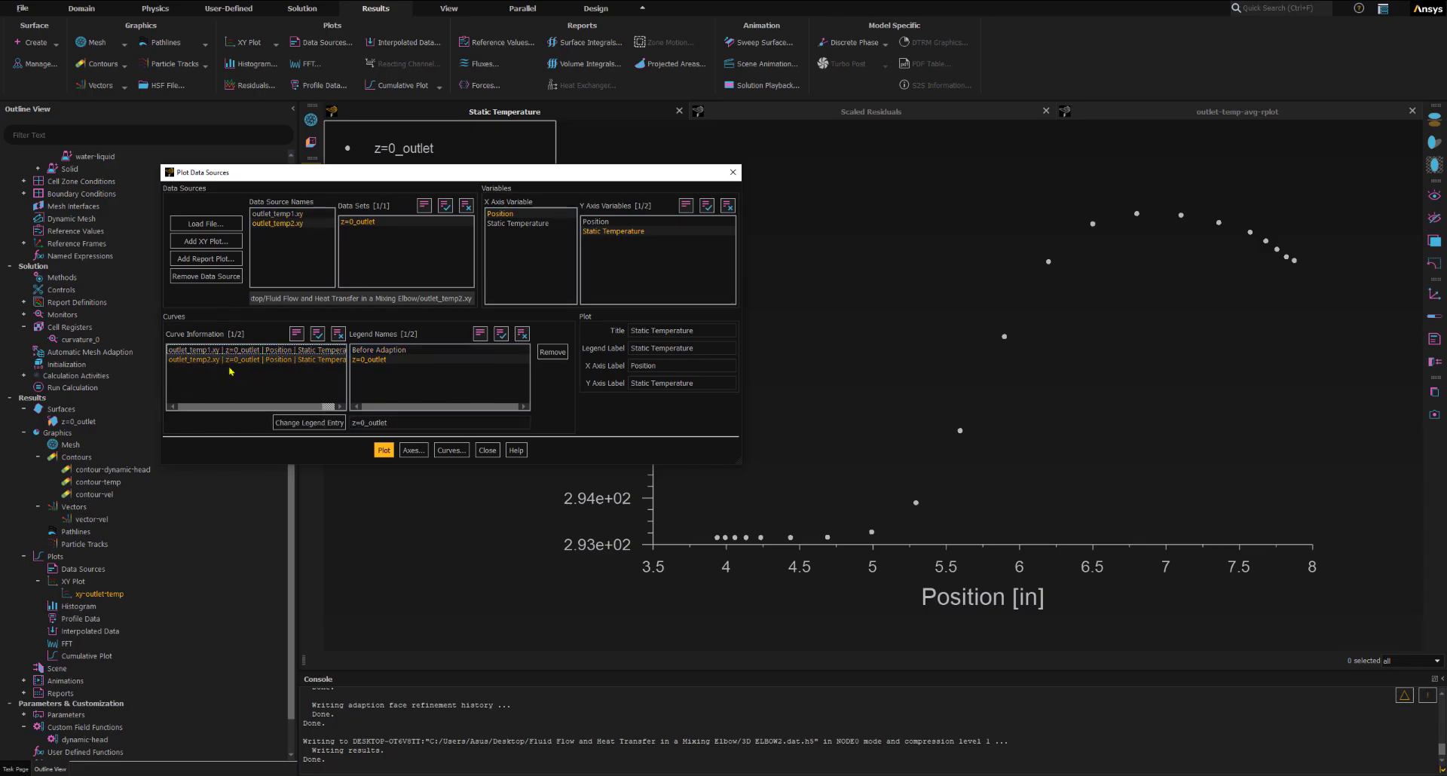
triple_click(370, 419)
text(Adapted Mesh)
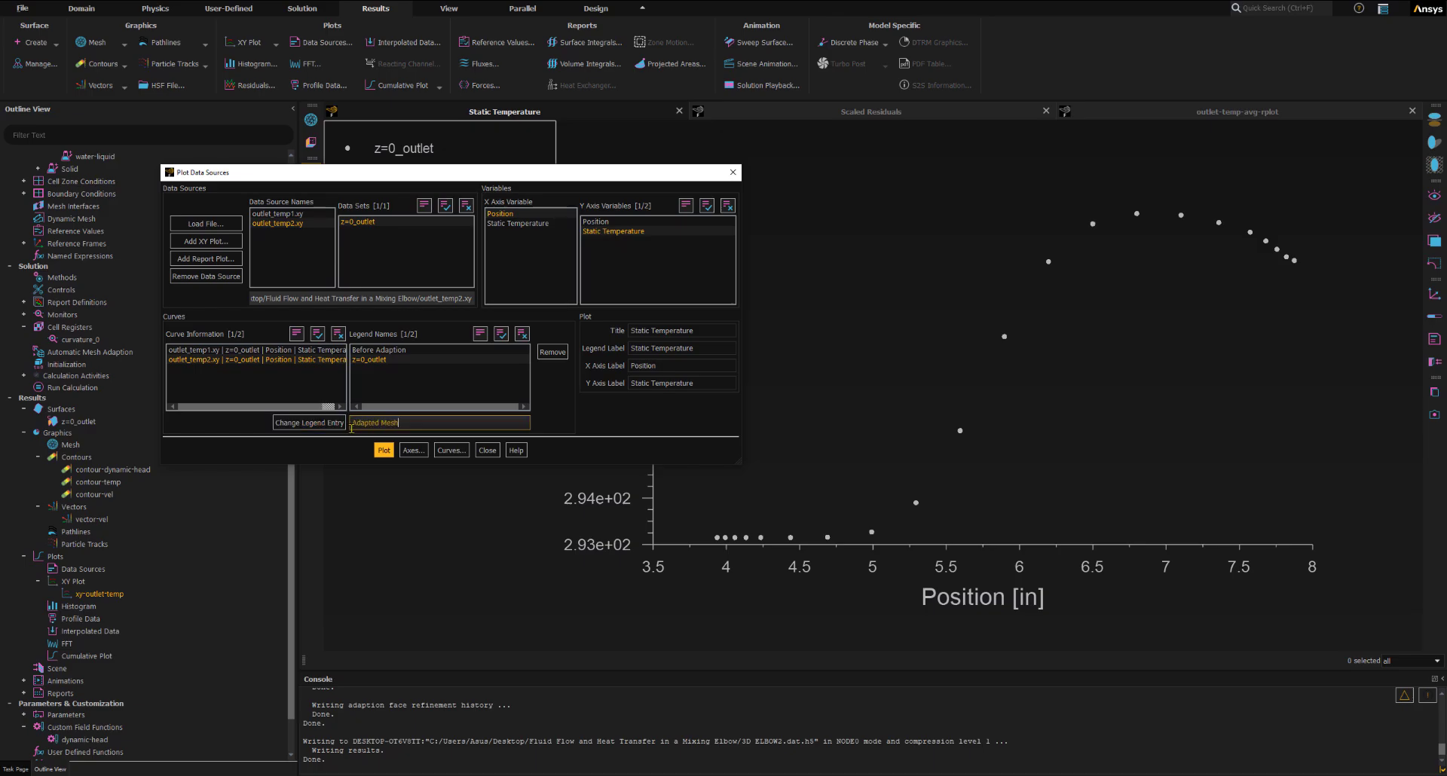
click(299, 424)
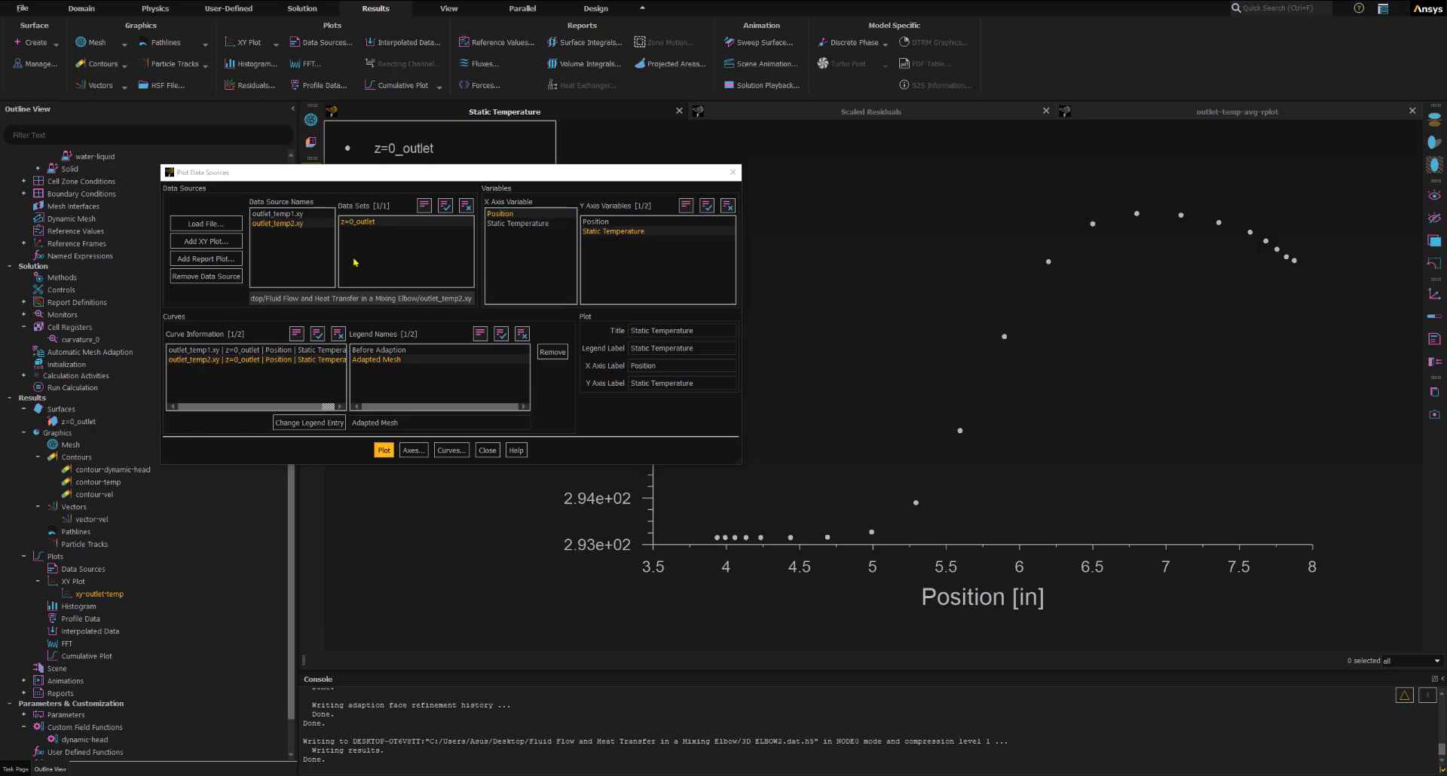
Plot the Before Adaption and Adapted Mesh outlet temperature curves together, and close the data sources settings
drag(416, 175, 294, 433)
click(256, 709)
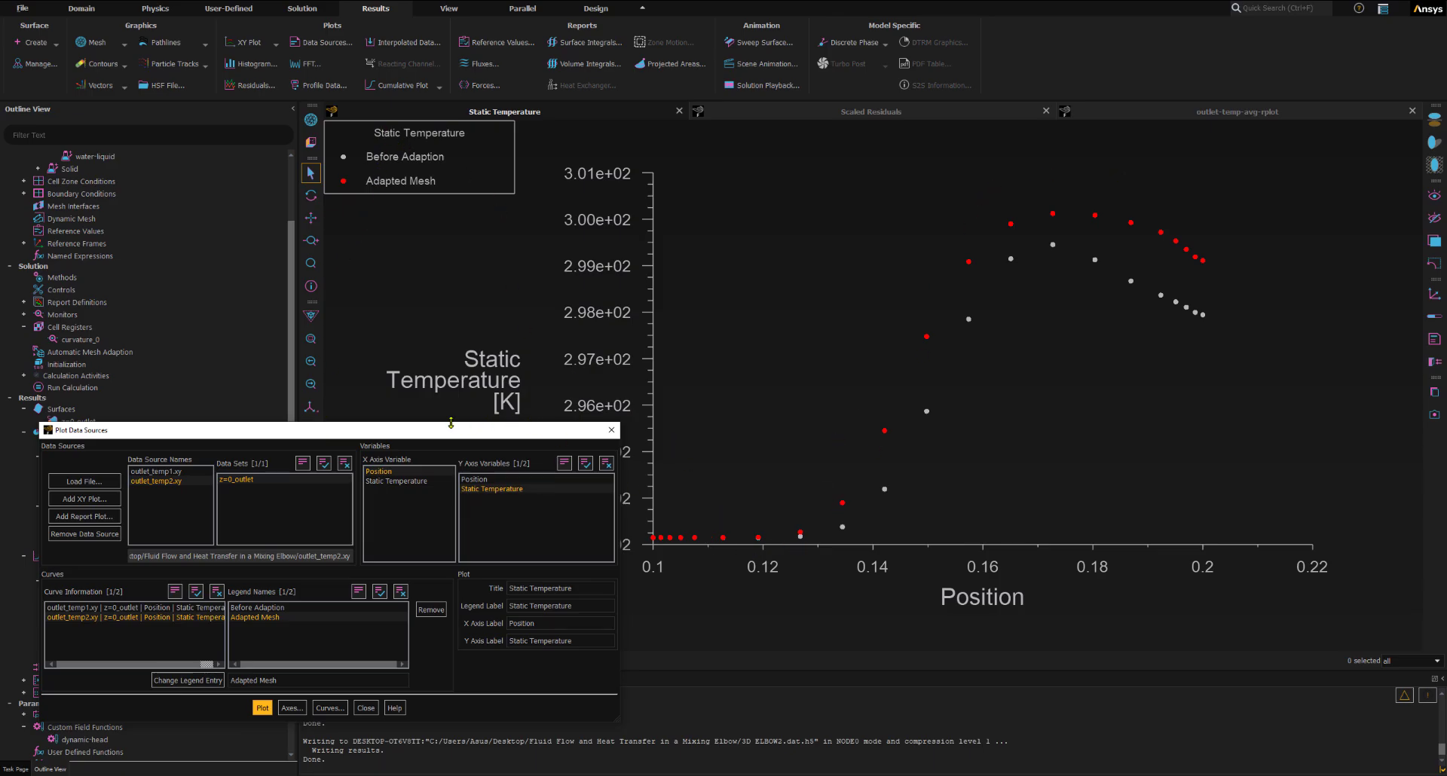
drag(423, 440, 441, 427)
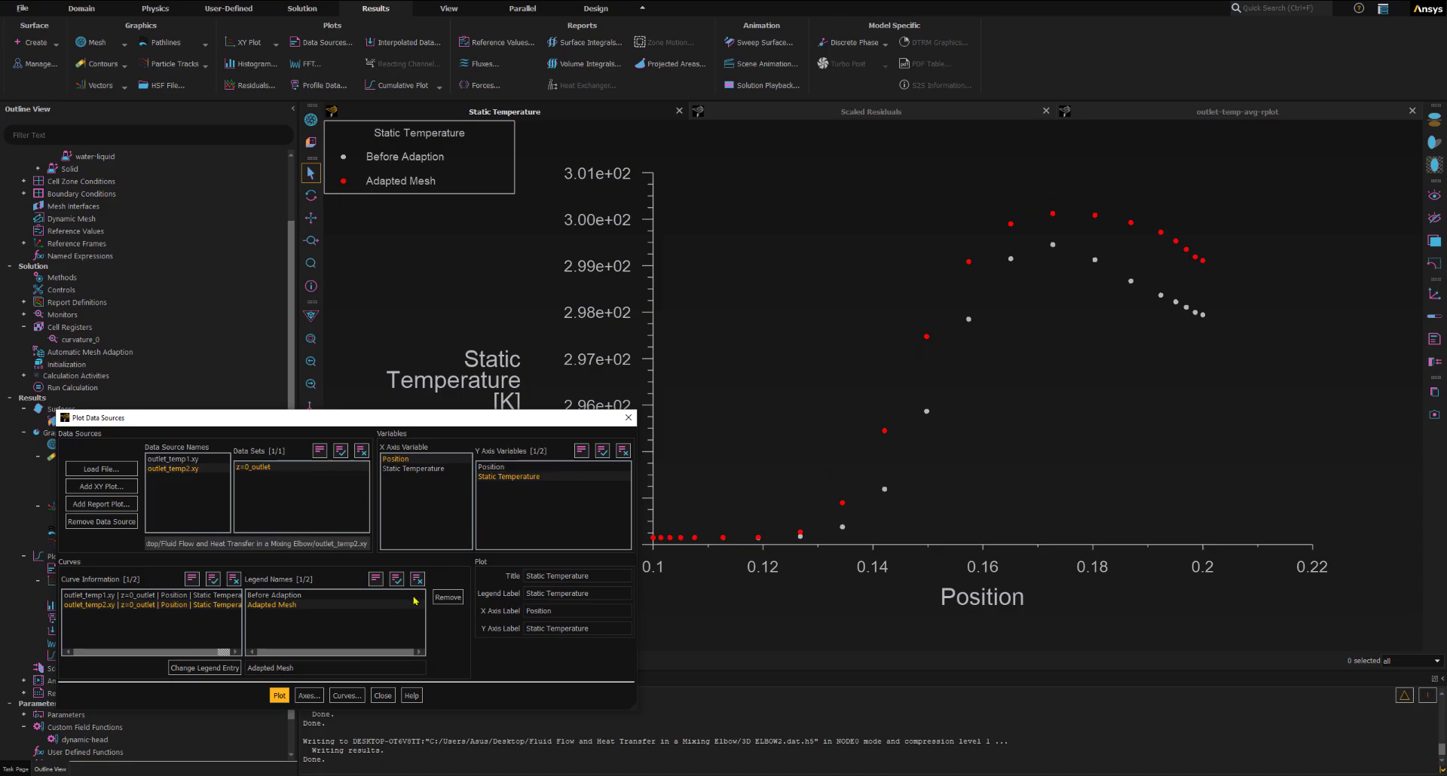
click(382, 695)
drag(247, 424, 248, 243)
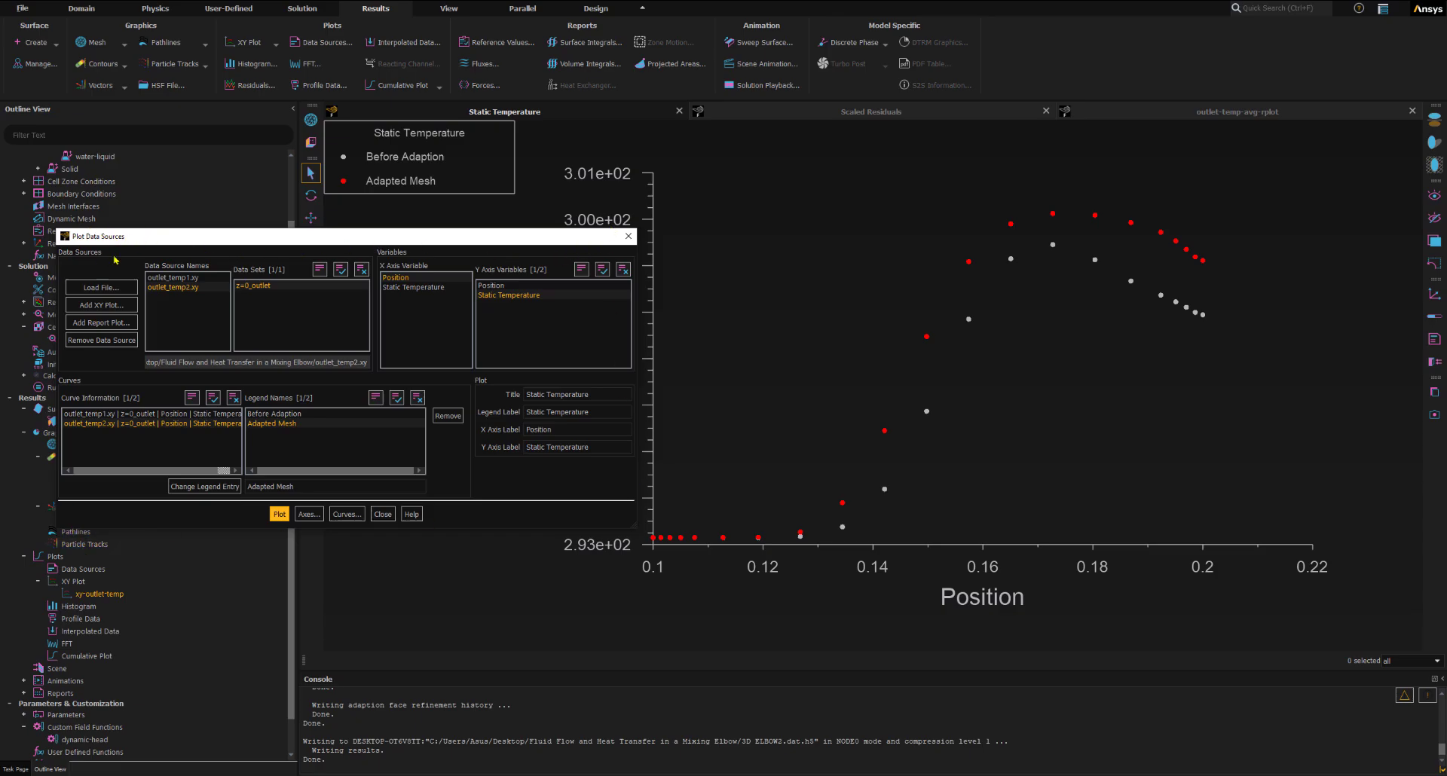
drag(235, 246, 235, 331)
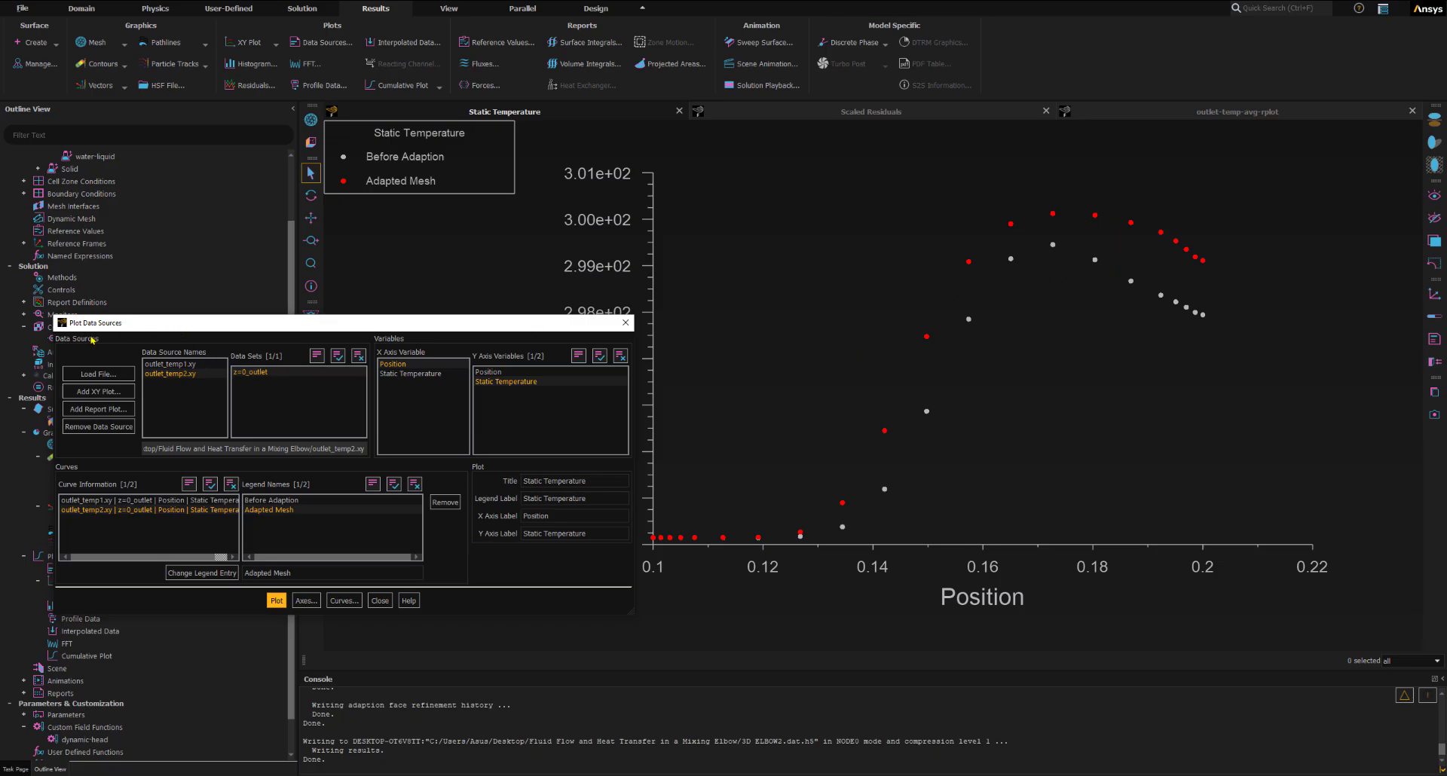
click(381, 601)
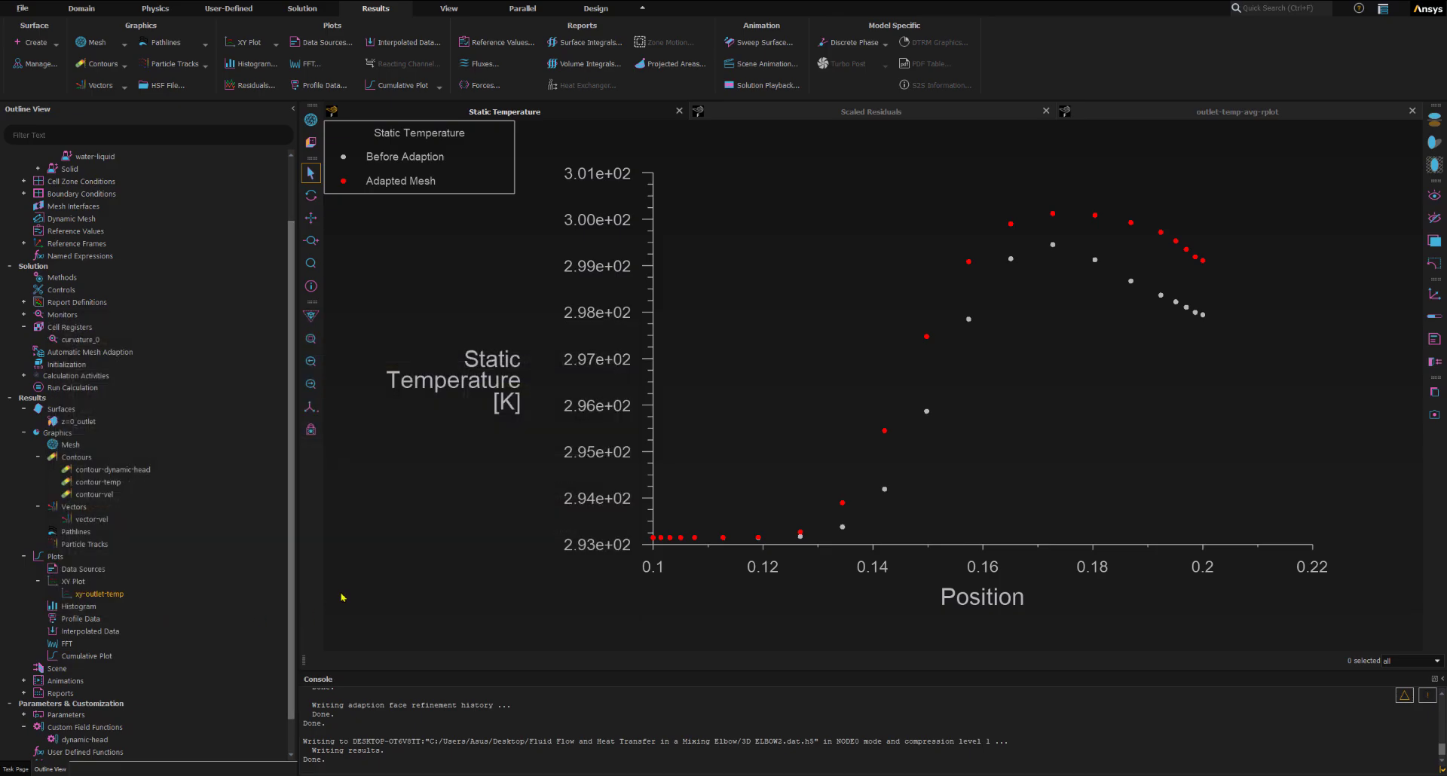